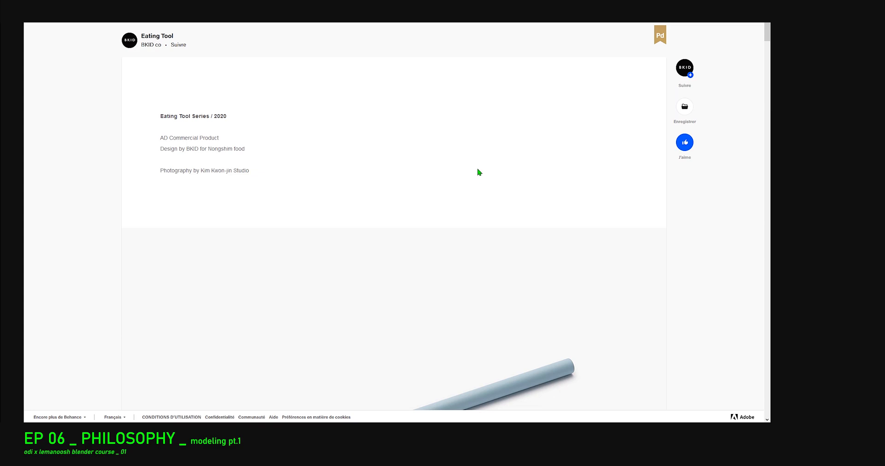
Step: Examine the Straw Fork photos in the Eating Tool project, noting the prongs, the hollow neck and the tubular handle
scroll(479, 177, "down", 5)
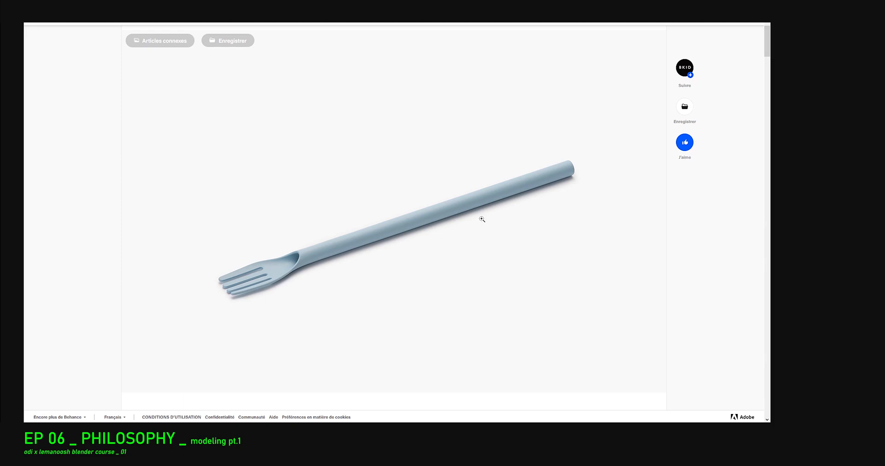
scroll(481, 219, "down", 8)
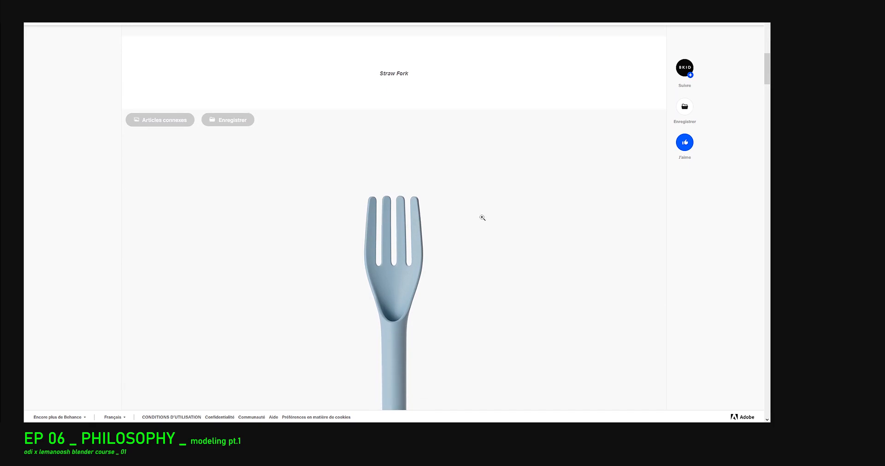
scroll(482, 217, "down", 6)
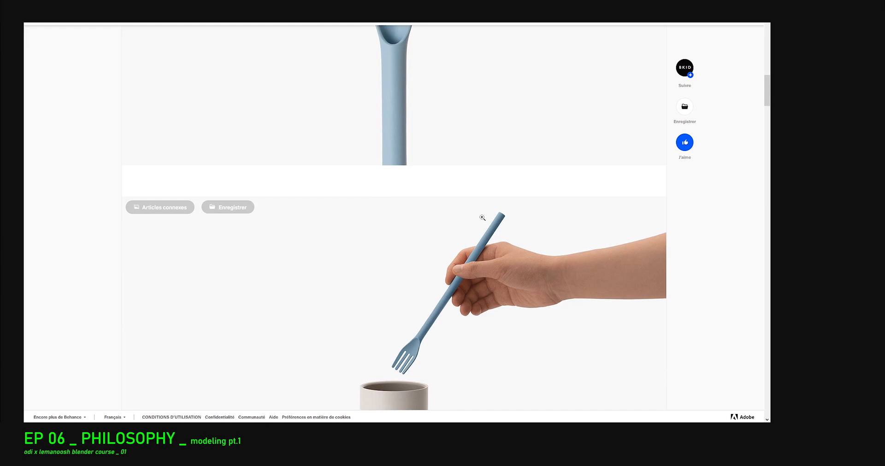
scroll(482, 218, "down", 4)
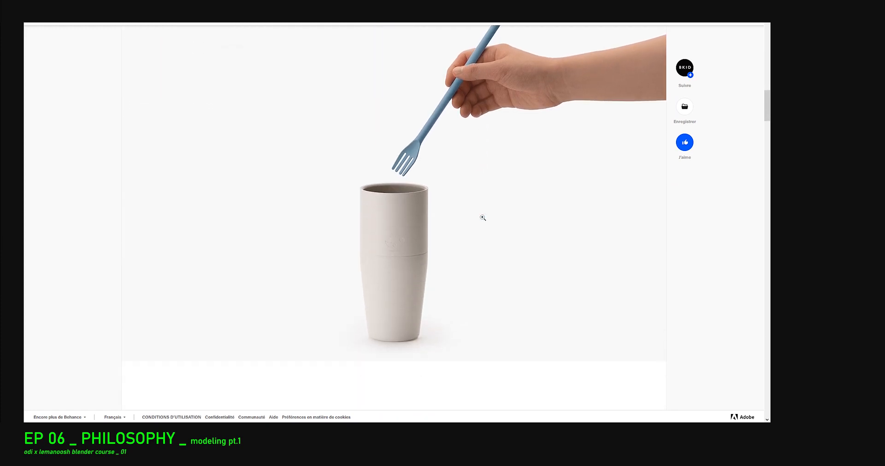
scroll(482, 218, "up", 2)
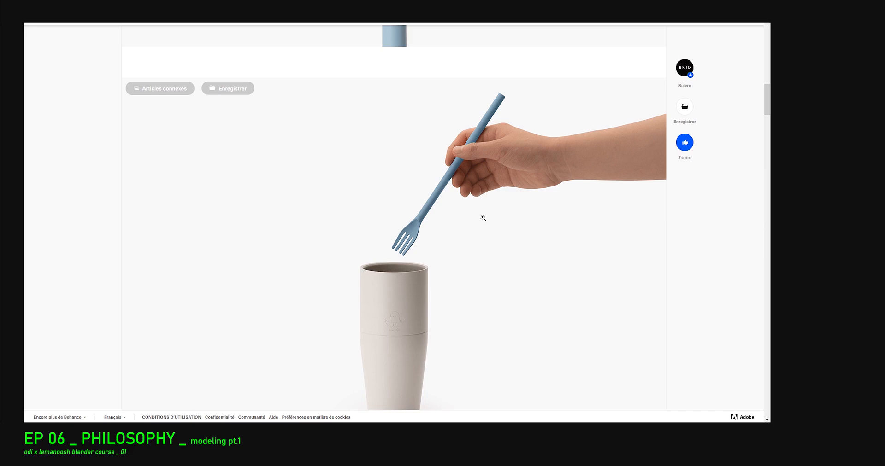
scroll(482, 217, "up", 7)
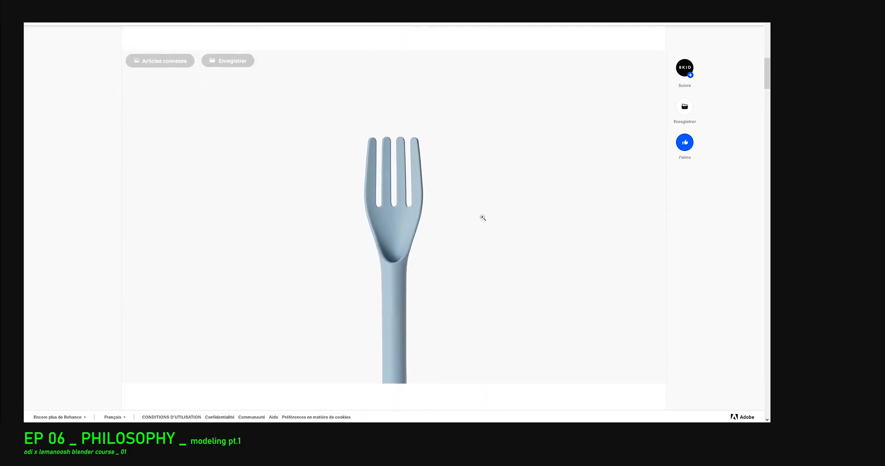
scroll(482, 217, "up", 1)
scroll(483, 217, "up", 5)
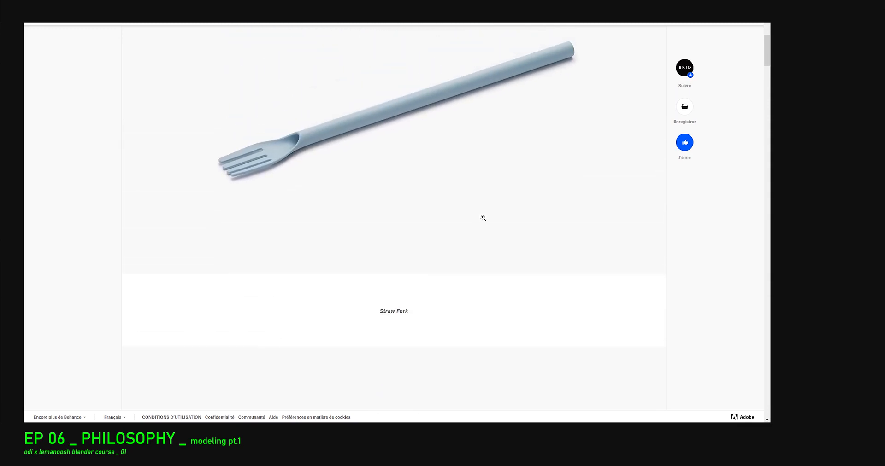
scroll(482, 218, "up", 5)
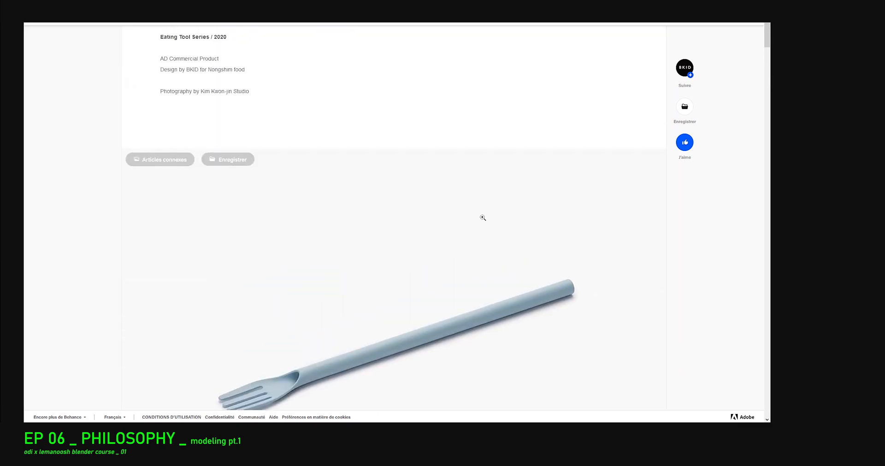
scroll(482, 217, "down", 2)
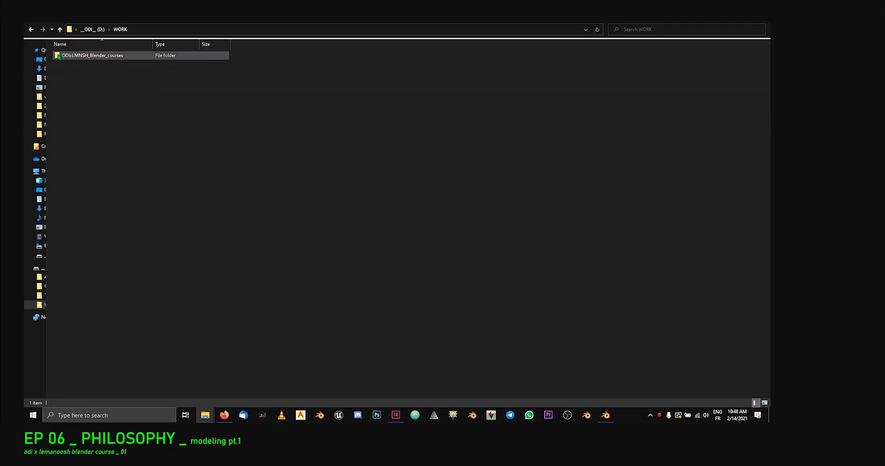
Step: In File Explorer, open the reference image odi_modeling_pt1_01 from the MODELING_pt1 folder inside ODIxLMNSH_Blender_courses
double_click(107, 56)
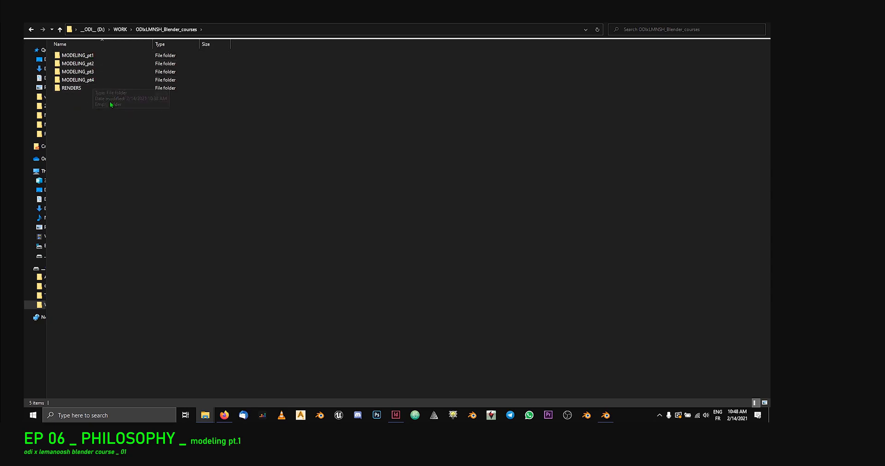
double_click(77, 55)
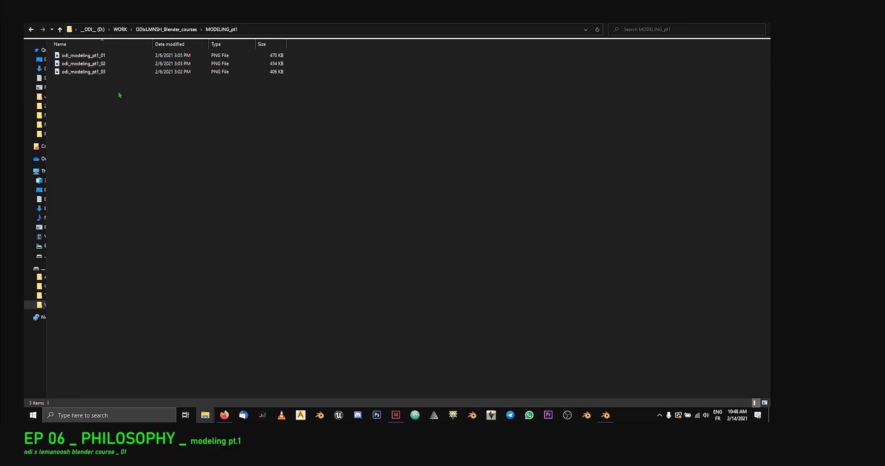
double_click(96, 56)
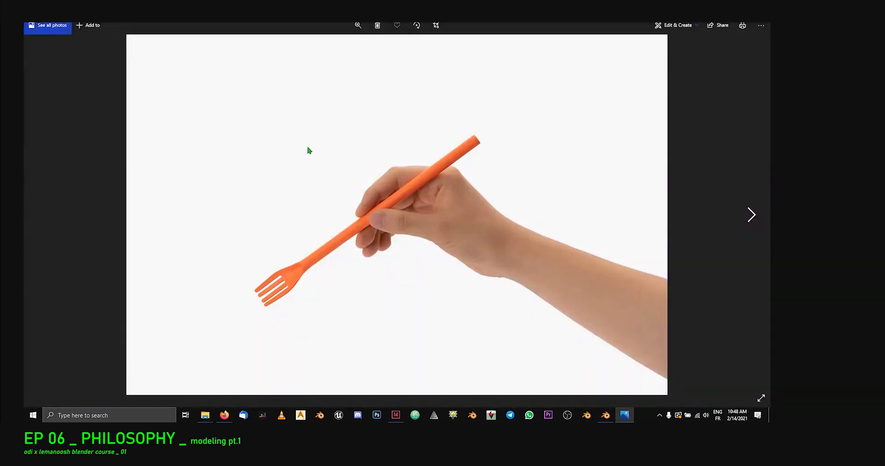
Step: Examine the three fork reference images, comparing the hand-held, angled and front views of the prongs, neck and handle
key("Right")
key("Right")
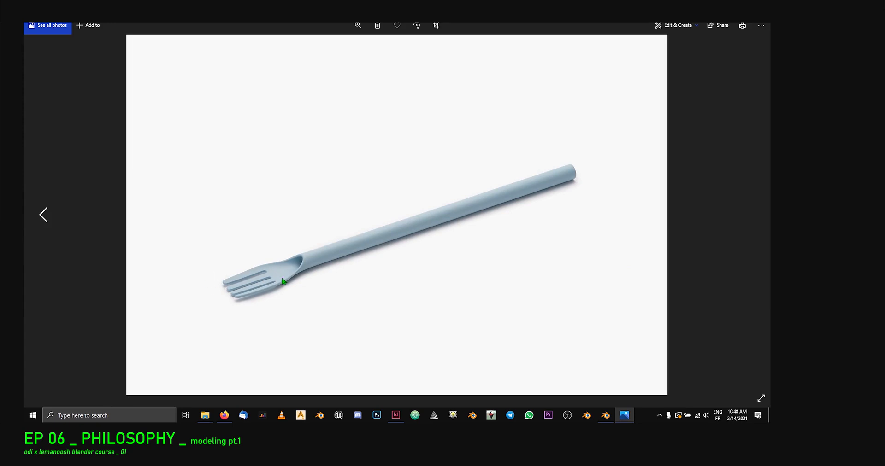
key("Right")
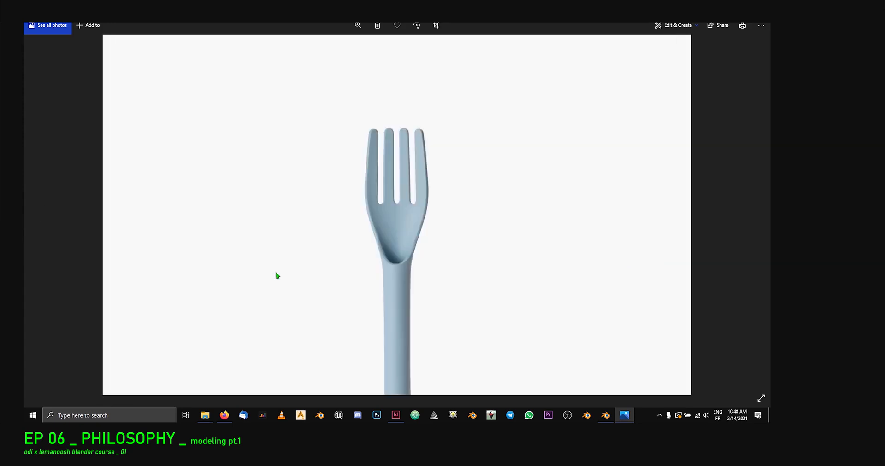
key("Right")
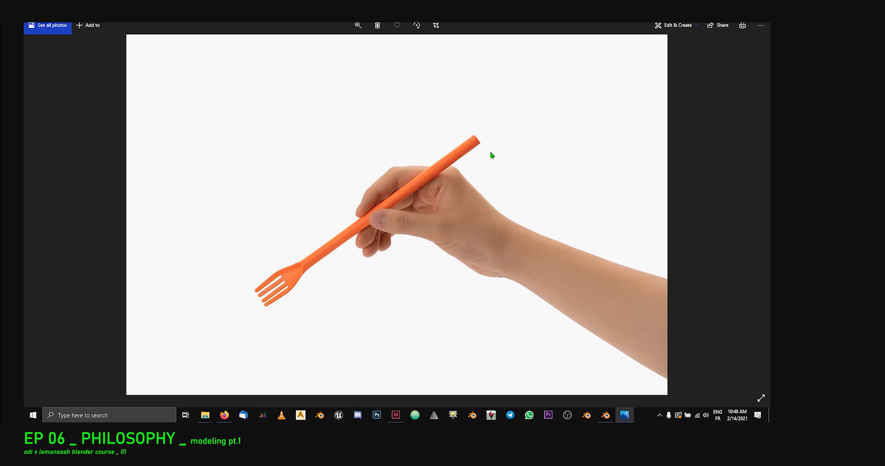
key("Left")
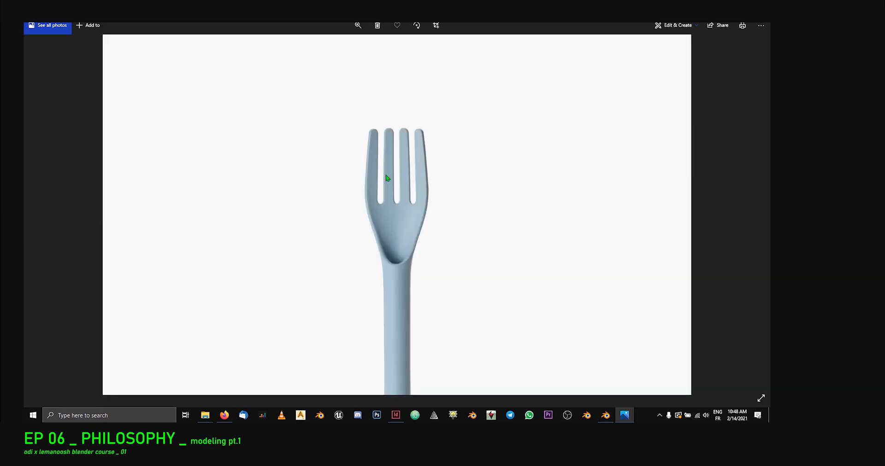
key("Left")
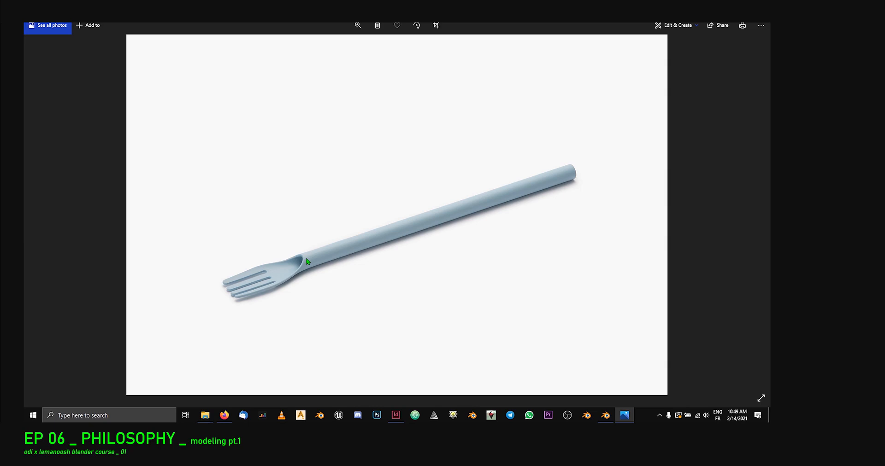
key("Right")
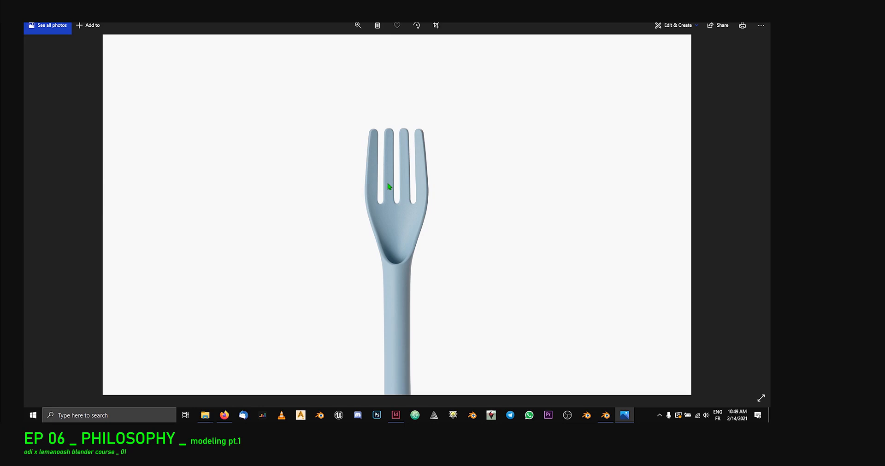
key("Right")
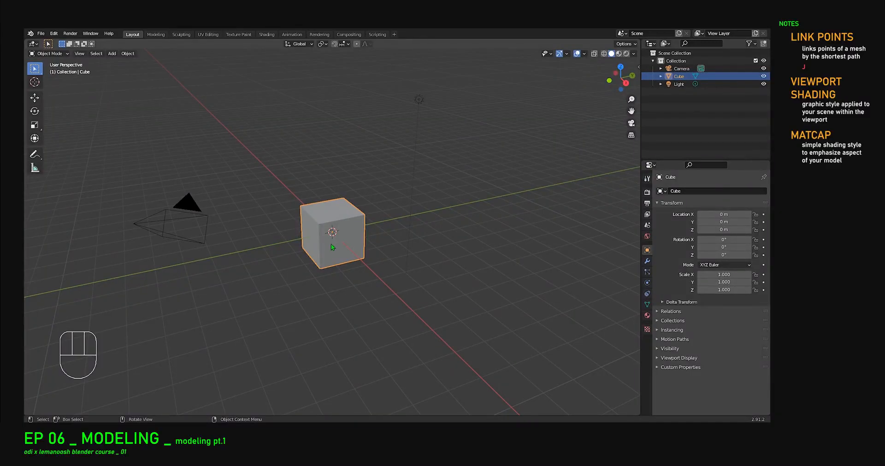
Step: In Blender, delete the default cube from the scene
middle_click_drag(328, 234, 375, 237)
scroll(316, 235, "up", 3)
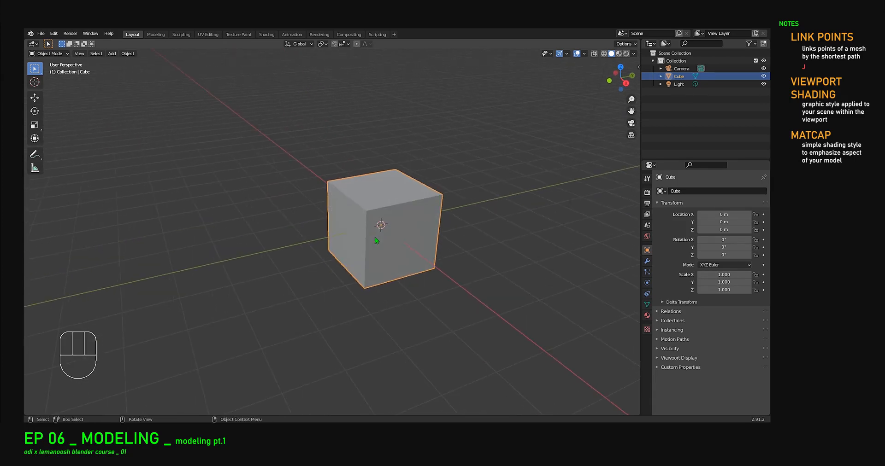
key("x")
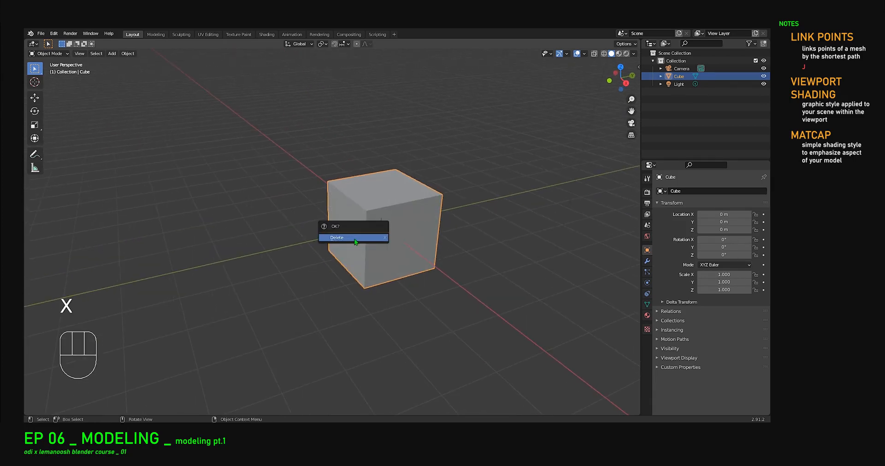
left_click(353, 238)
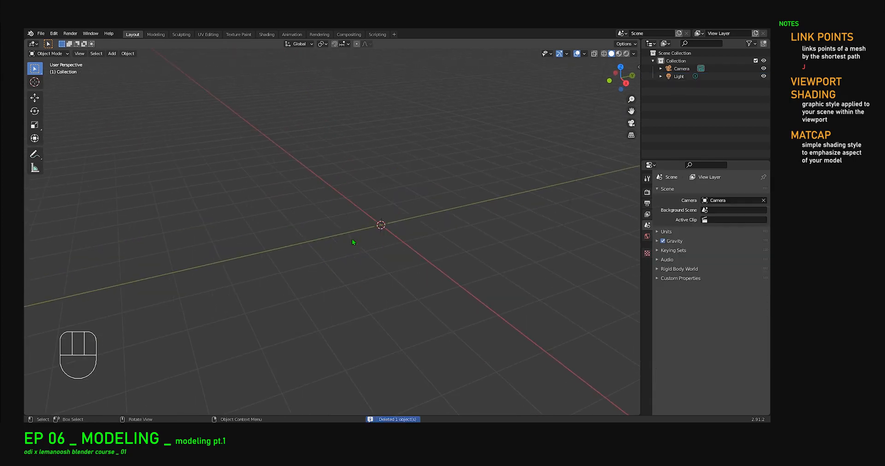
Step: Add a cylinder mesh at the world origin
middle_click_drag(408, 232, 372, 234, "shift")
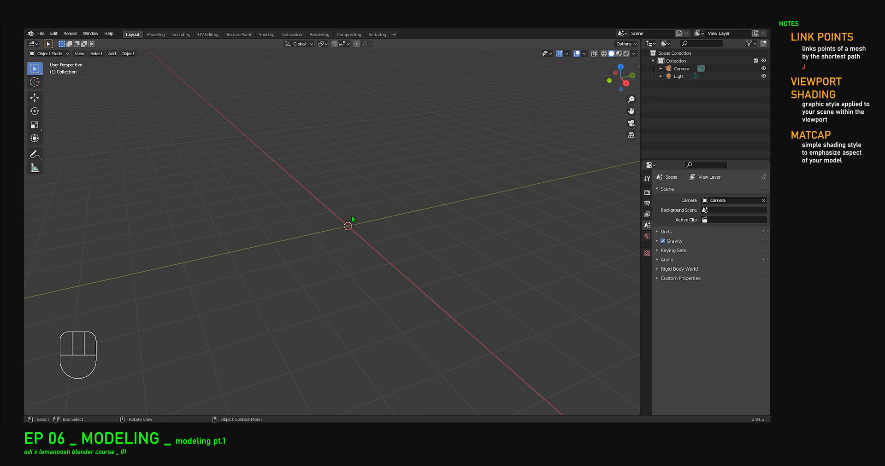
middle_click_drag(315, 251, 348, 280)
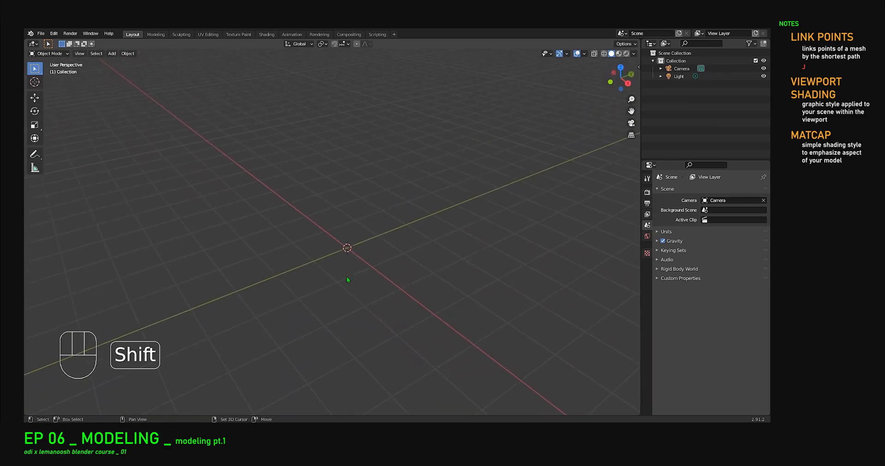
key("shift+a")
mouse_move(348, 279)
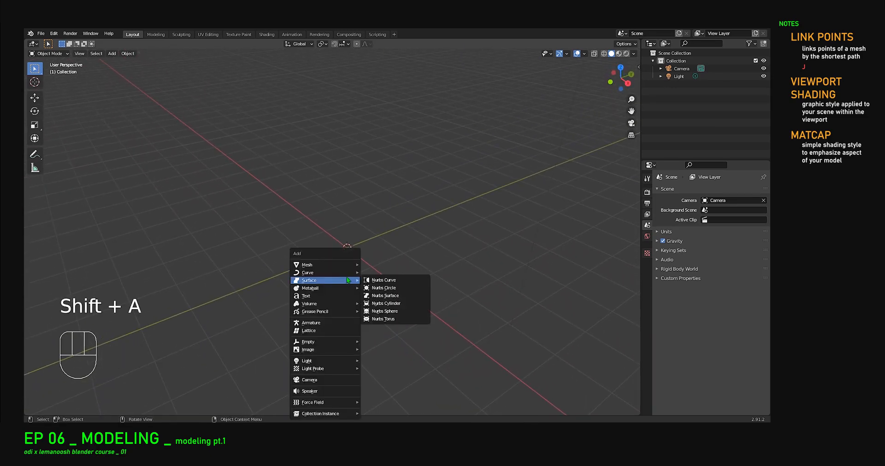
mouse_move(325, 265)
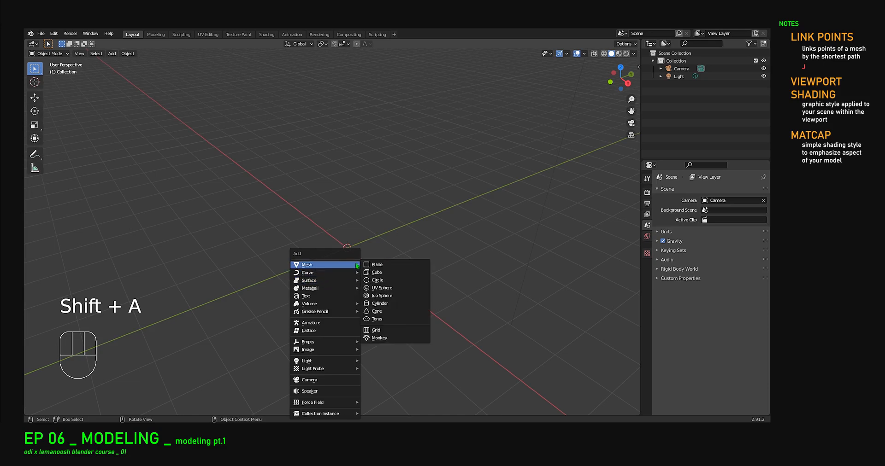
left_click(387, 303)
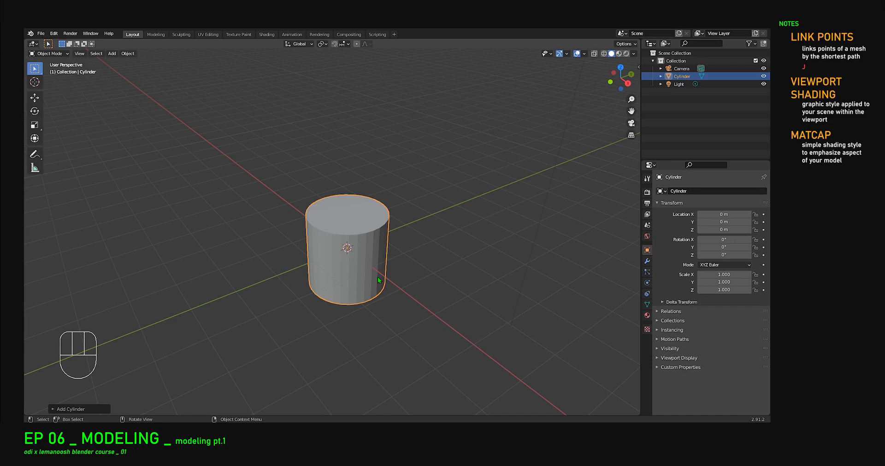
Step: Turn off the Screencast Keys display in the 3D viewport
left_click(638, 66)
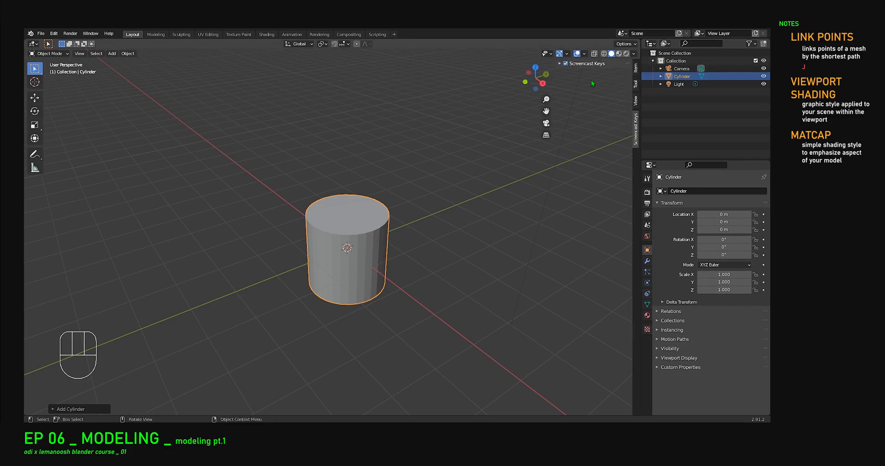
left_click(565, 63)
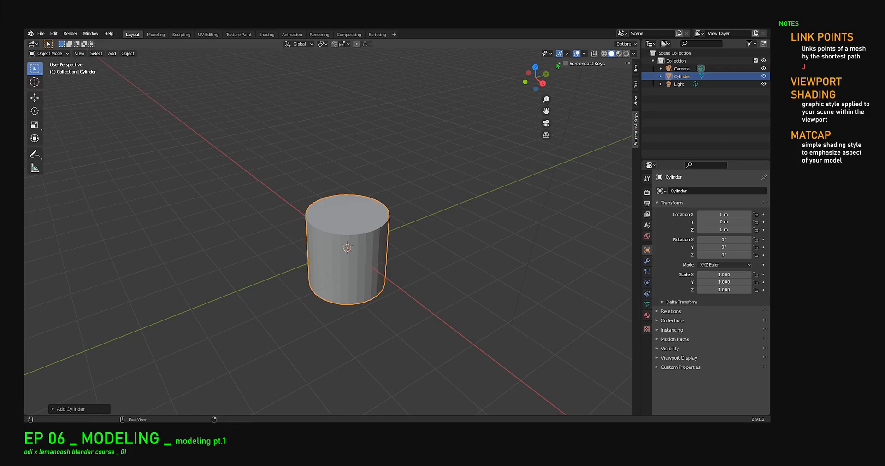
Step: Reduce the new cylinder to 9 vertices and set its radius to 0.81 m
scroll(77, 412, "up", 3)
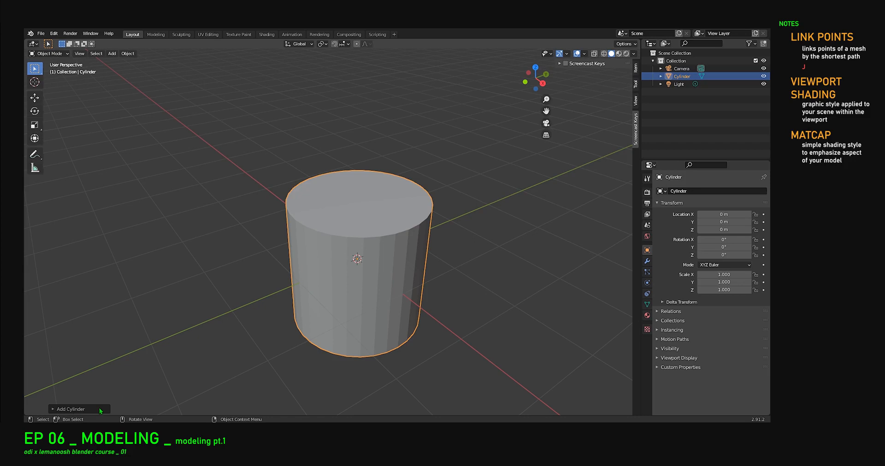
left_click(54, 410)
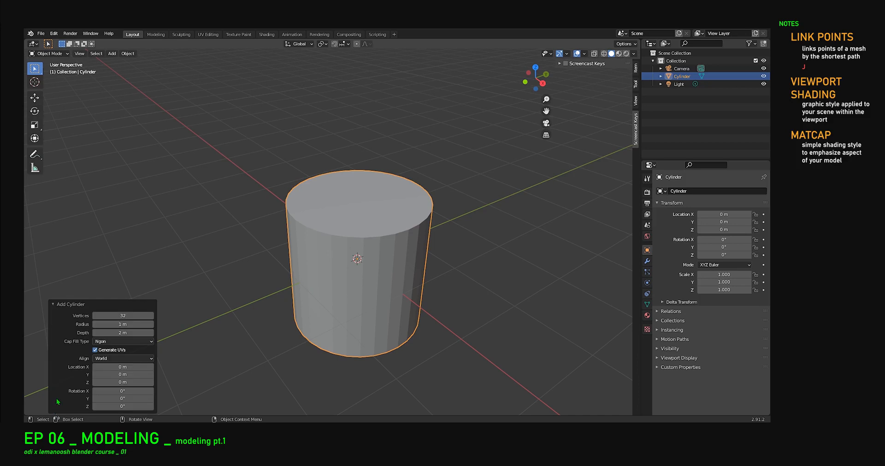
left_click(120, 316)
type("6")
key("Return")
mouse_move(113, 315)
left_mouse_down()
mouse_move(119, 325)
mouse_move(95, 328)
mouse_move(121, 327)
left_mouse_up()
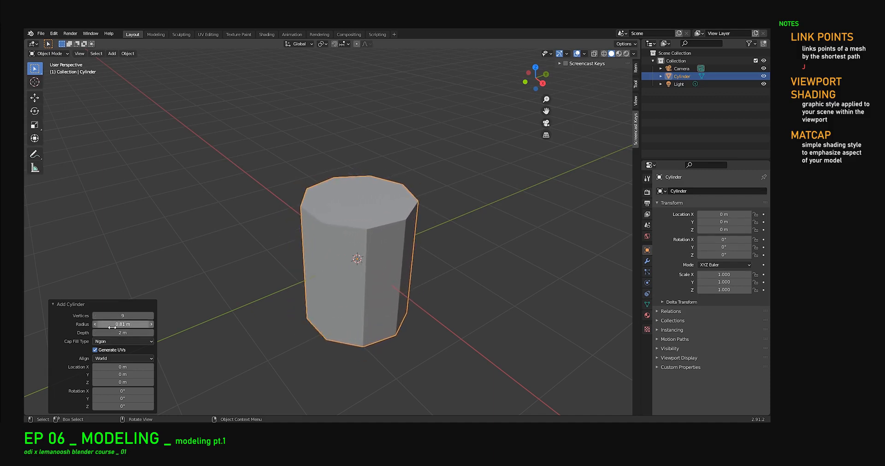
Step: Set the cylinder's vertex count to 32 and inspect its sides and top from several angles
left_click_drag(122, 317, 134, 318)
scroll(388, 244, "up", 3)
middle_click_drag(388, 244, 489, 220)
mouse_move(370, 279)
middle_mouse_down()
mouse_move(325, 292)
mouse_move(385, 278)
middle_mouse_up()
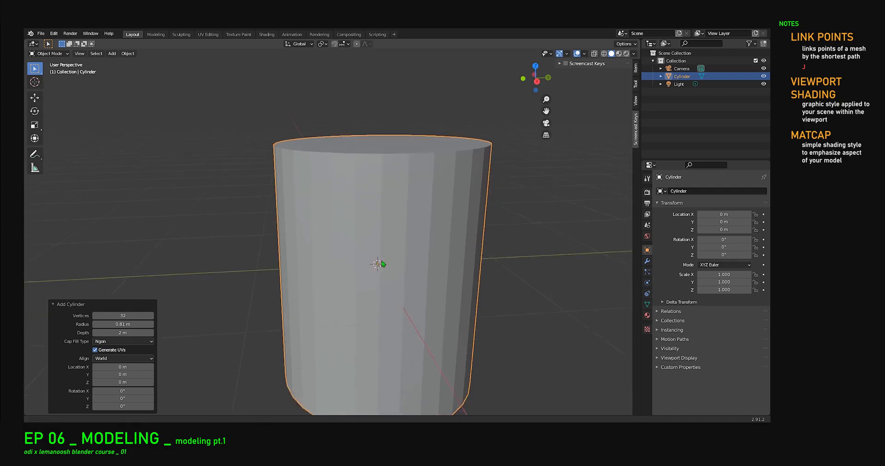
scroll(350, 253, "down", 3)
middle_click_drag(350, 252, 356, 253)
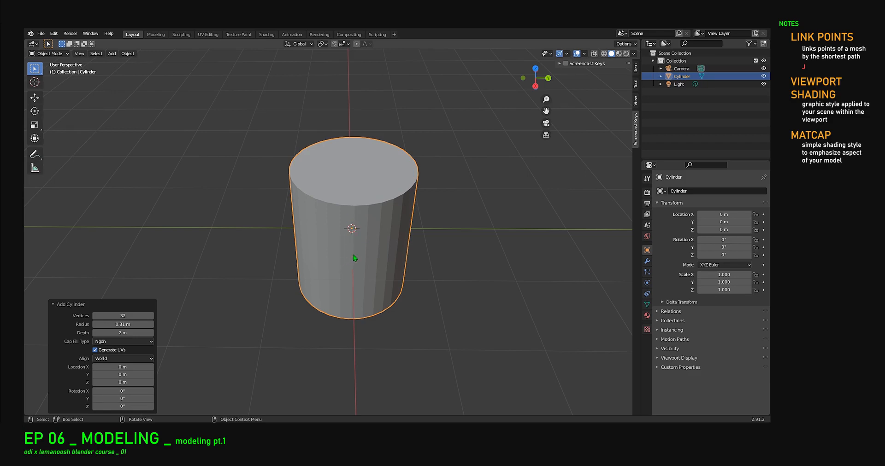
middle_click_drag(358, 252, 355, 269)
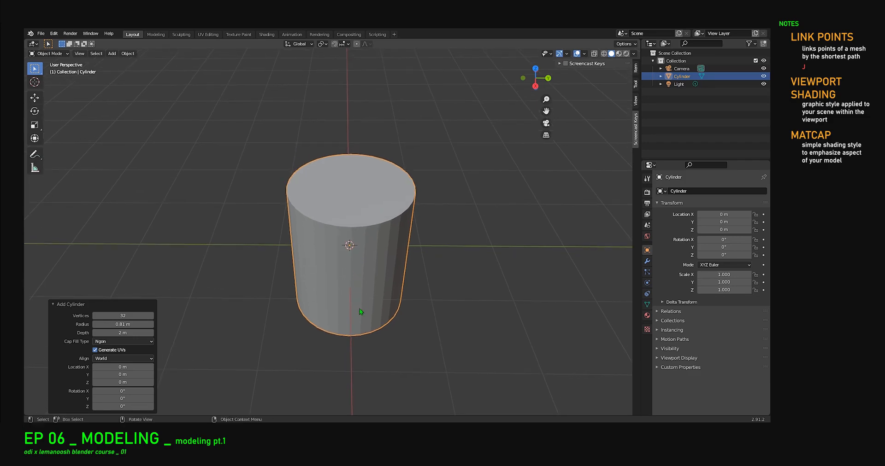
Step: Reduce the cylinder's vertex count to 8
middle_click_drag(360, 309, 413, 323)
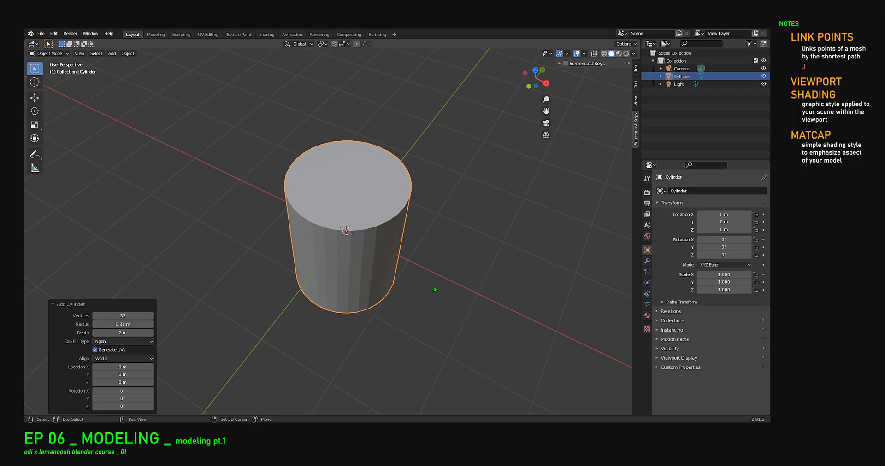
middle_click_drag(415, 276, 359, 272, "shift")
scroll(270, 252, "up", 3)
middle_click_drag(305, 253, 429, 258, "shift")
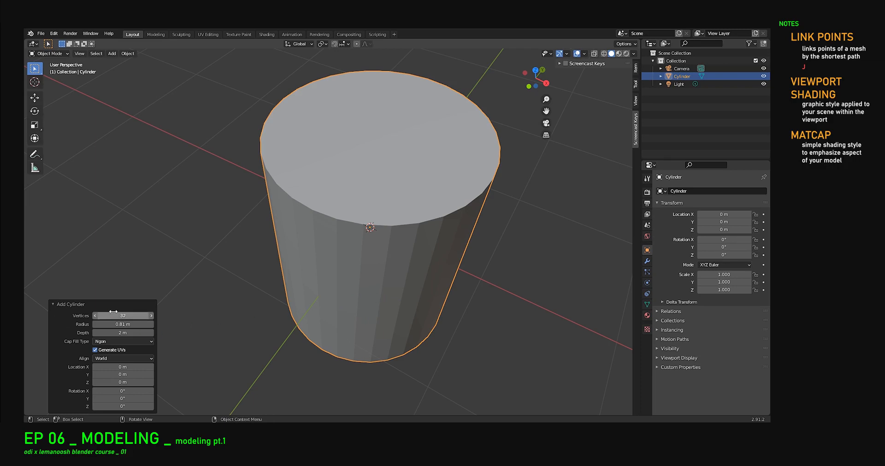
left_click_drag(131, 316, 115, 318)
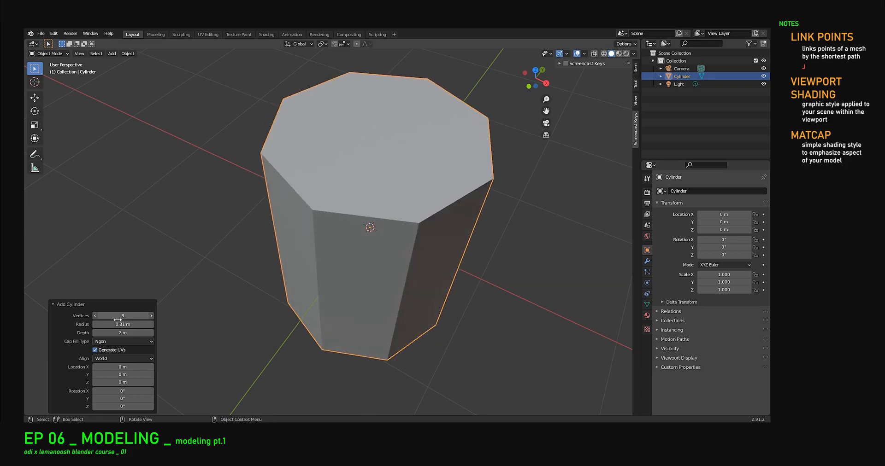
Step: Examine the eight-sided cylinder's side faces, edges and top cap from several angles, including from above
middle_click_drag(355, 270, 327, 266)
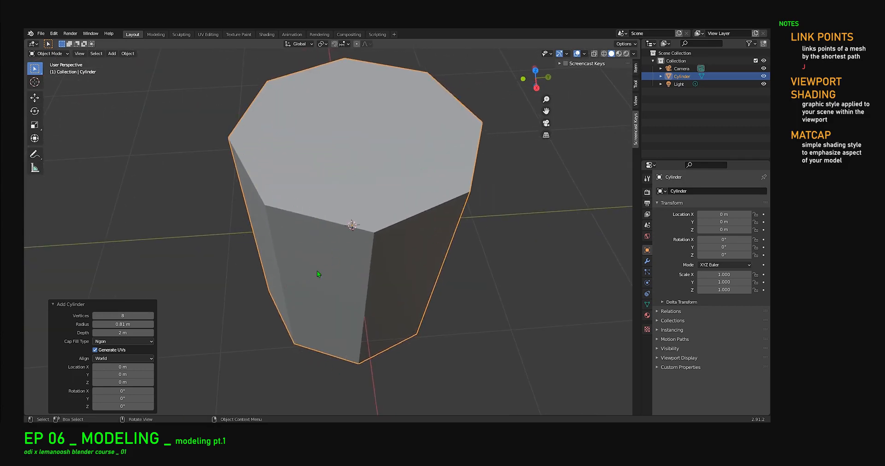
middle_click_drag(269, 228, 297, 238)
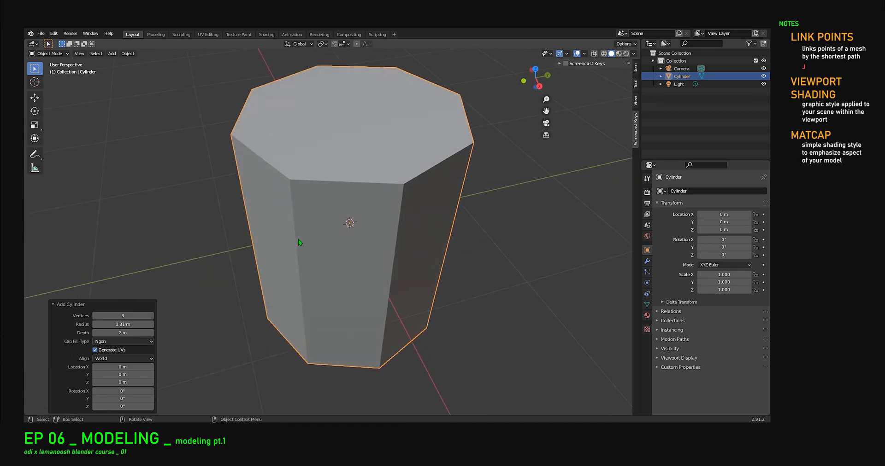
middle_click_drag(261, 144, 318, 89)
middle_click_drag(389, 150, 306, 184)
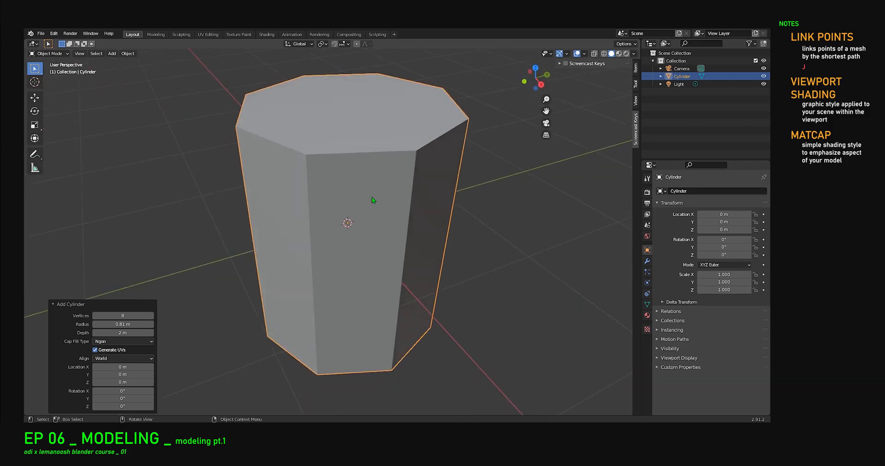
middle_click_drag(340, 124, 318, 150)
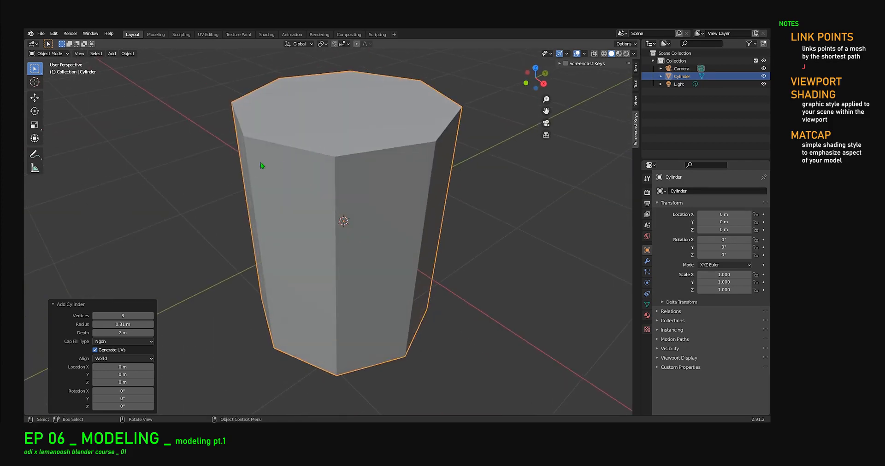
middle_click_drag(379, 136, 375, 217)
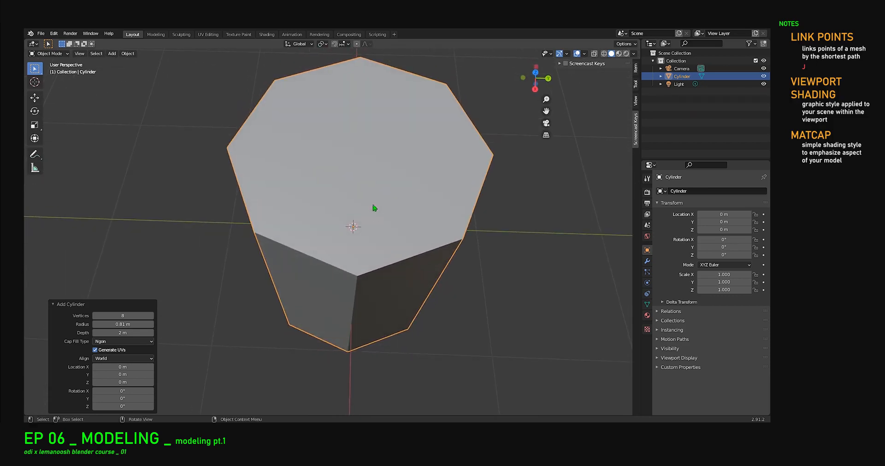
middle_click_drag(257, 148, 235, 179)
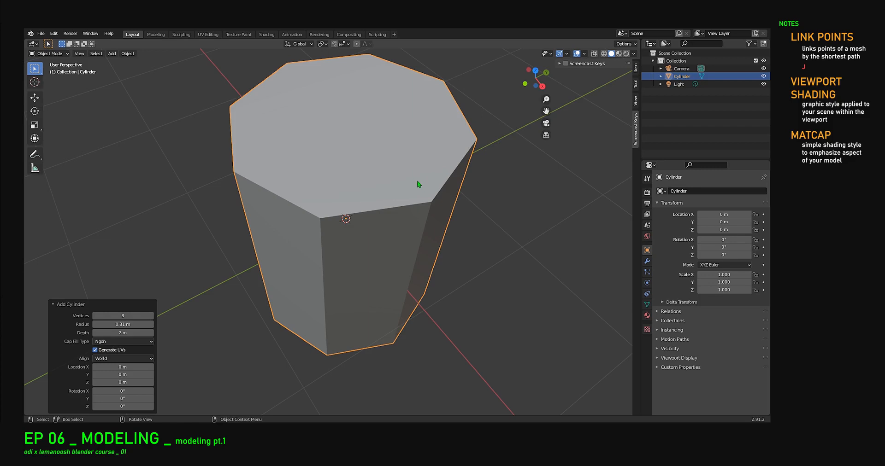
middle_click_drag(255, 166, 225, 228)
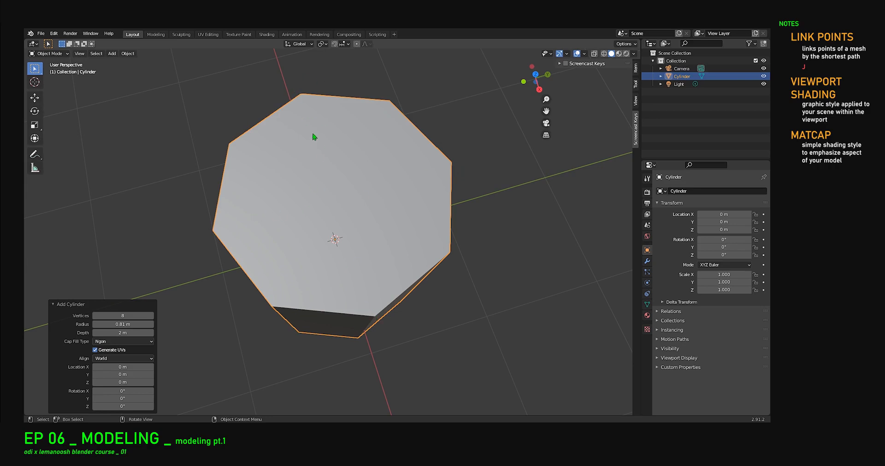
middle_click_drag(386, 312, 435, 230)
middle_click_drag(250, 161, 392, 287)
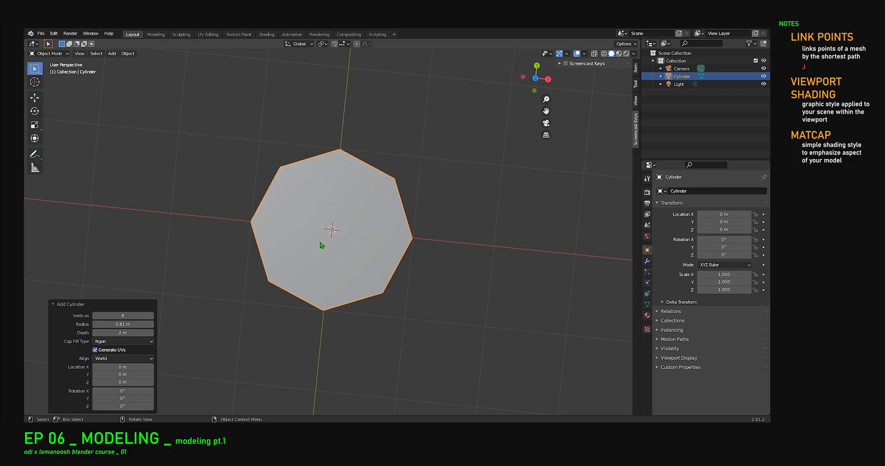
middle_click_drag(366, 264, 327, 241)
middle_click_drag(401, 268, 344, 237)
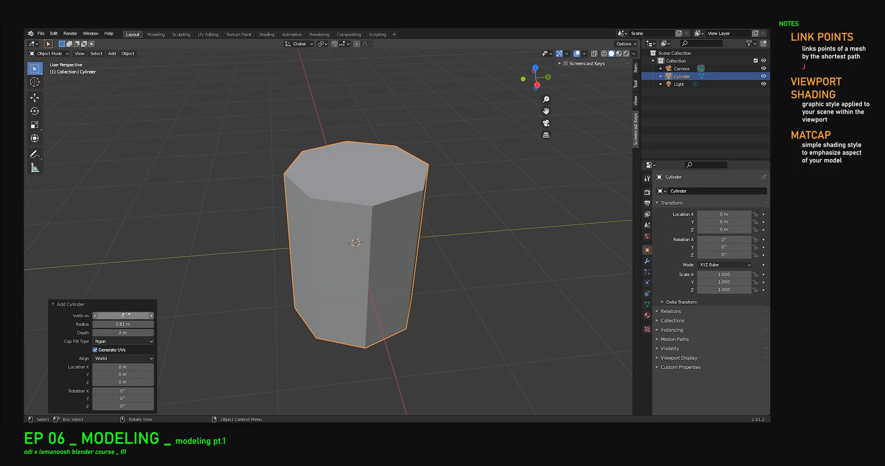
Step: Remove the cylinder's end caps by setting its cap fill type to Nothing
left_click(128, 342)
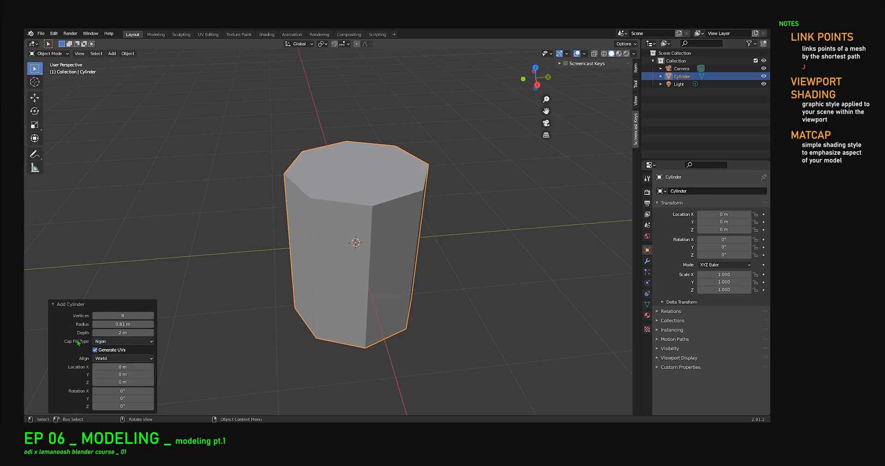
left_click(101, 342)
left_click(103, 351)
middle_click_drag(341, 268, 295, 249)
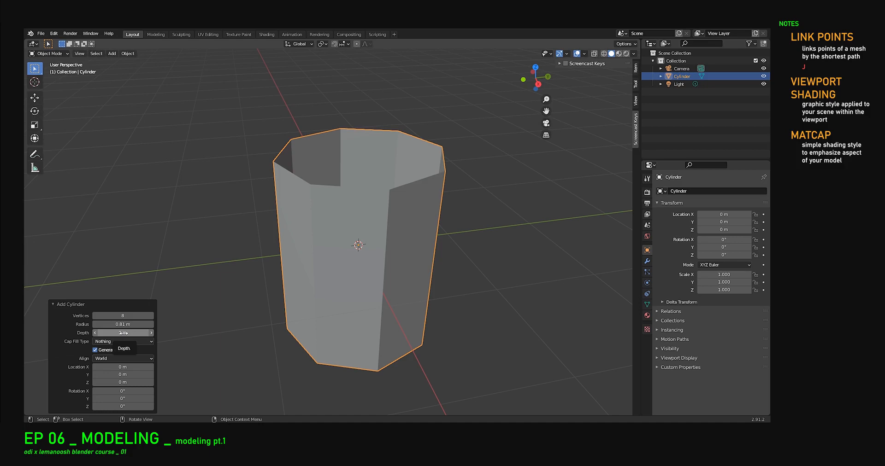
Step: Set the open cylinder's depth to 0.2 m
left_click_drag(123, 332, 88, 340)
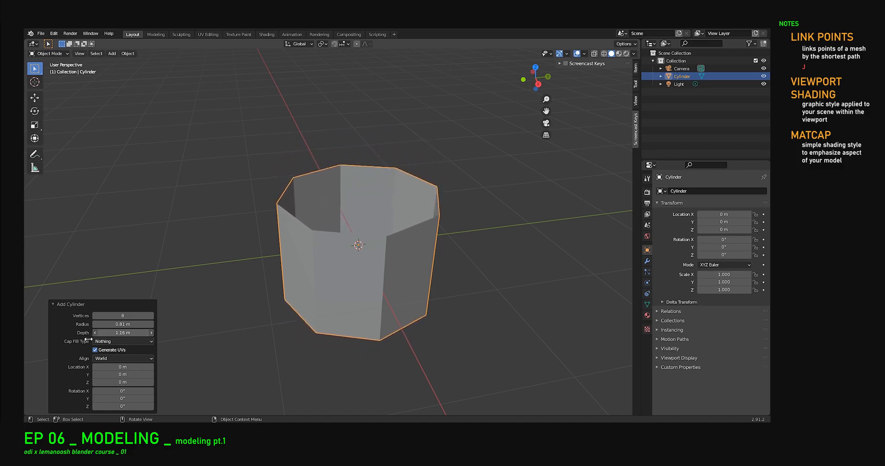
left_click(120, 333)
type("2")
key("Return")
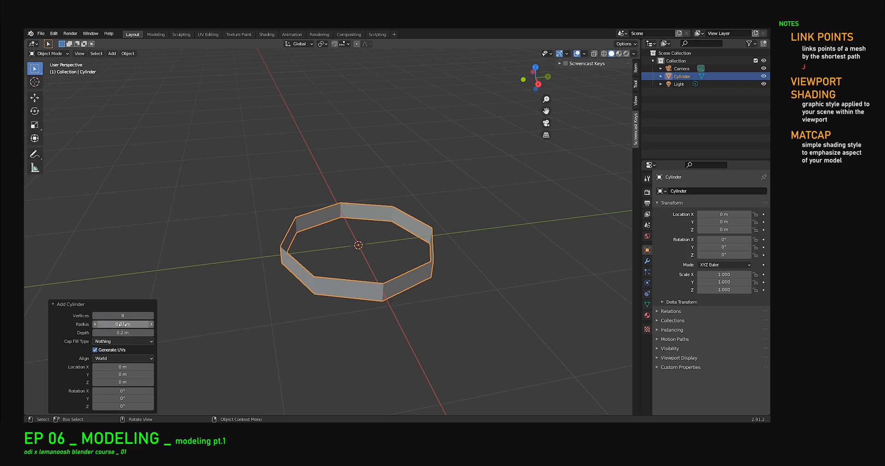
Step: Set the cylinder's radius to 1 in and bring the narrowed tube into close view
left_click(120, 323)
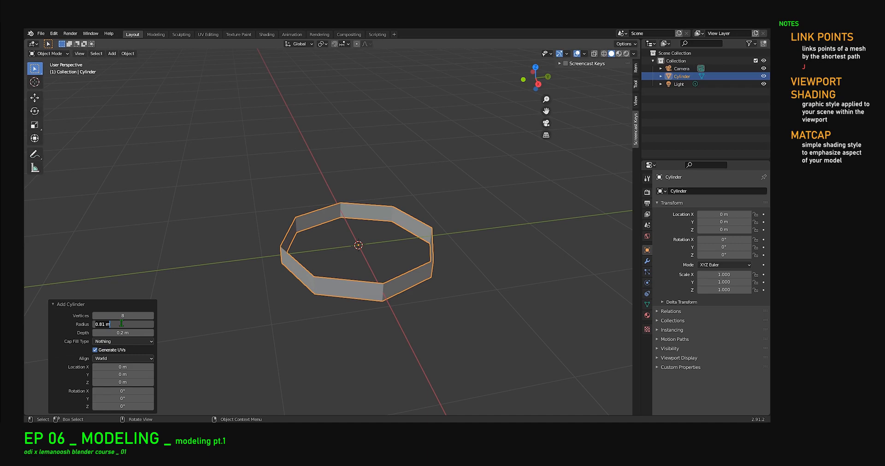
type("1 in")
key("Return")
scroll(289, 247, "up", 10)
middle_click_drag(471, 278, 237, 194, "shift")
middle_click_drag(391, 252, 359, 243, "shift")
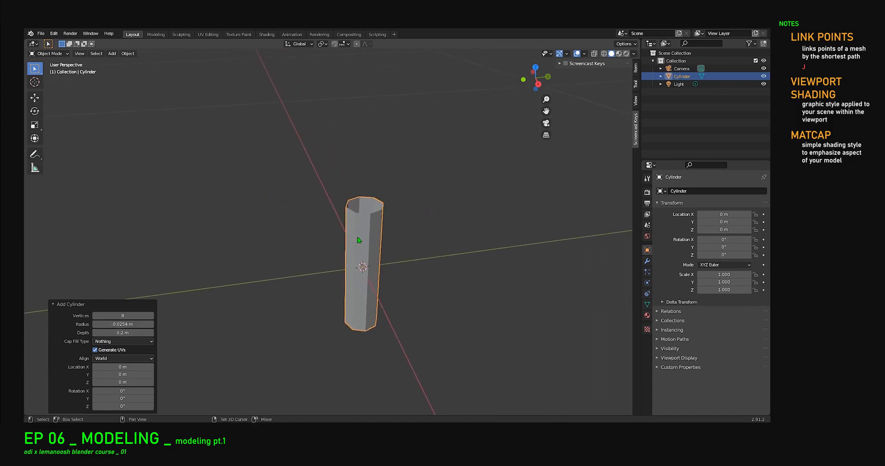
scroll(363, 257, "down", 2)
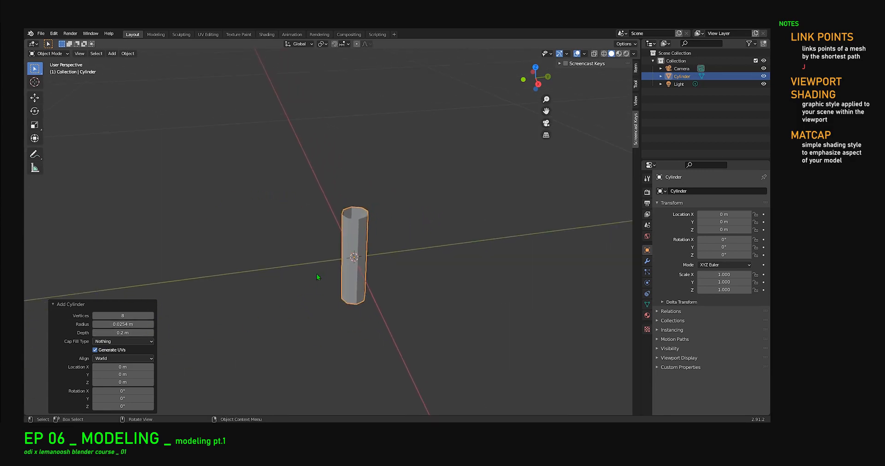
scroll(383, 295, "up", 4)
middle_click_drag(417, 330, 350, 211, "shift")
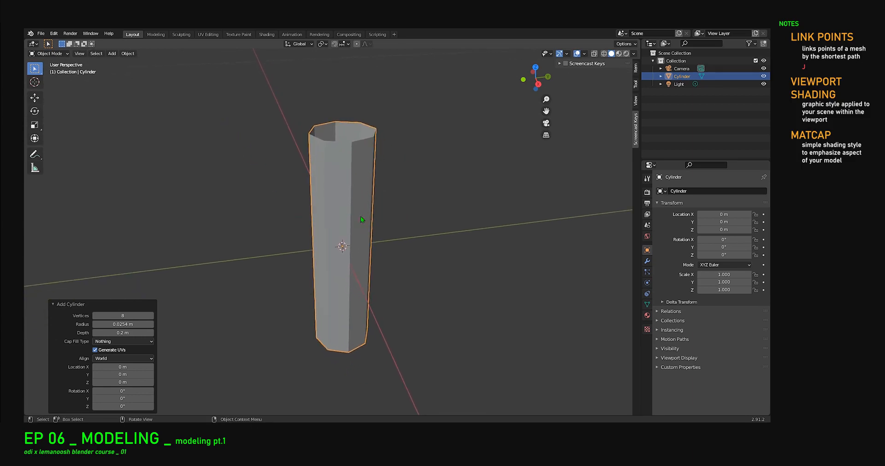
scroll(352, 220, "up", 2)
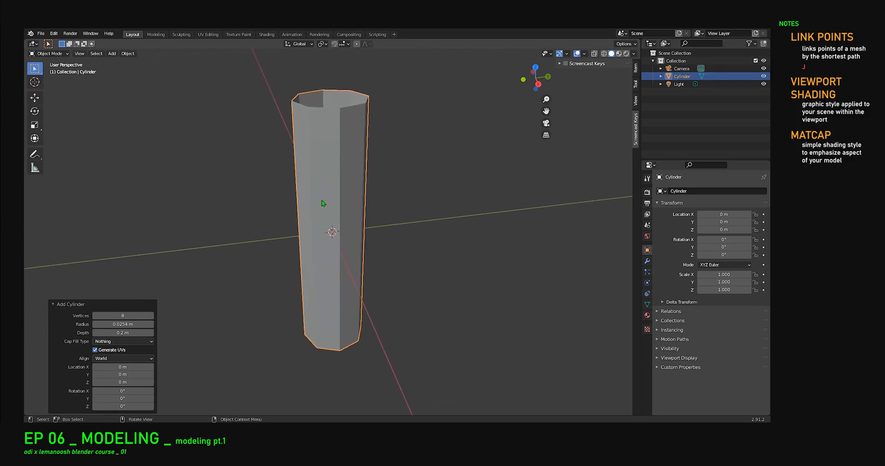
Step: Adjust the tube's radius by eye, trying 0.0054 m and a wider value before reducing it to 0.0034 m
mouse_move(131, 325)
left_mouse_down()
mouse_move(147, 326)
mouse_move(128, 328)
left_mouse_up()
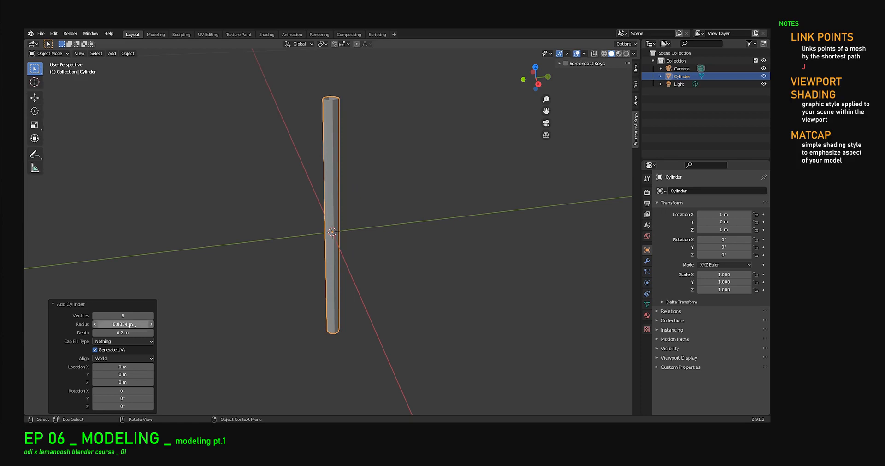
middle_click_drag(344, 257, 339, 278)
scroll(342, 234, "up", 2)
scroll(338, 279, "down", 2)
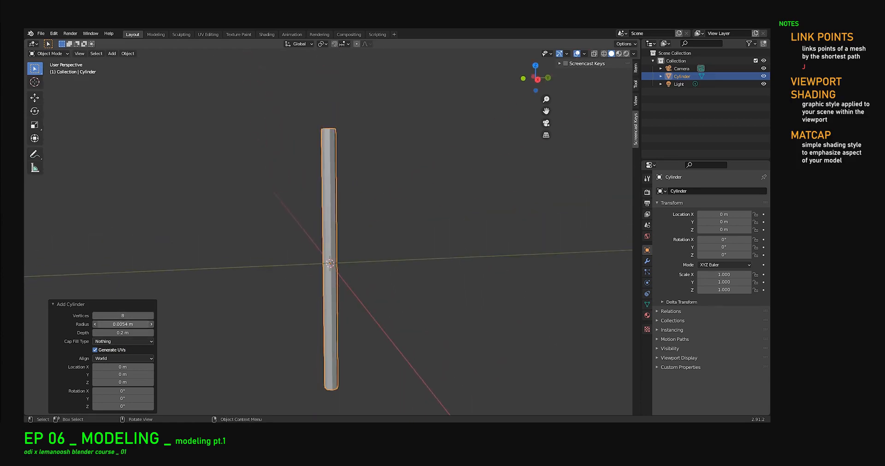
mouse_move(119, 324)
left_mouse_down()
mouse_move(138, 324)
mouse_move(118, 325)
mouse_move(131, 324)
left_mouse_up()
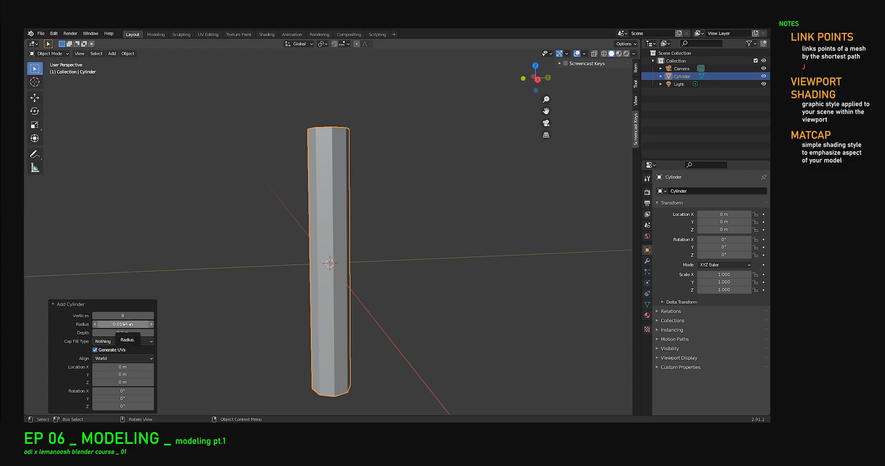
left_click_drag(125, 325, 120, 326)
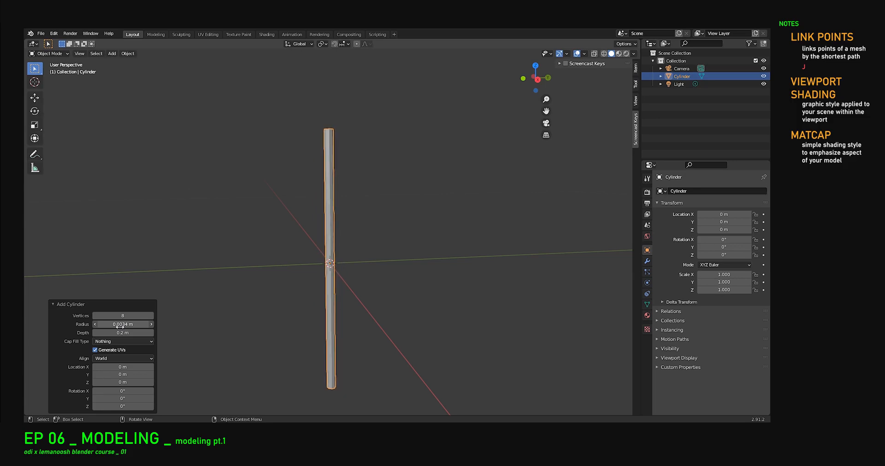
left_click_drag(119, 326, 120, 326)
Step: Set the tube's radius to 0.0036 m
mouse_move(286, 300)
middle_mouse_down()
mouse_move(291, 240)
mouse_move(248, 217)
mouse_move(297, 248)
mouse_move(276, 297)
mouse_move(230, 282)
mouse_move(396, 286)
mouse_move(336, 306)
mouse_move(299, 302)
middle_mouse_up()
left_click(110, 325)
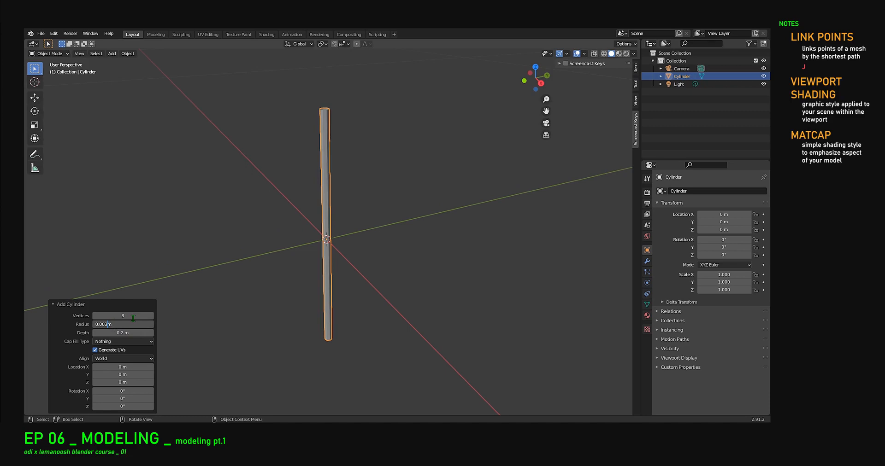
type("6")
key("Return")
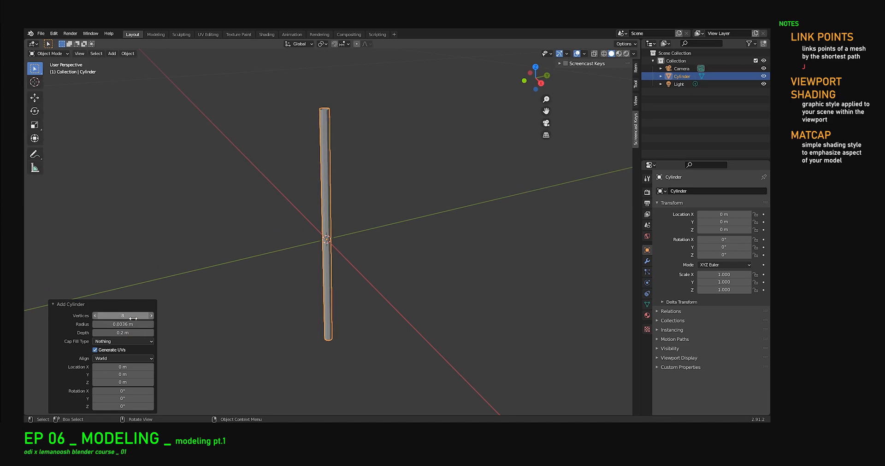
middle_click_drag(378, 305, 377, 279)
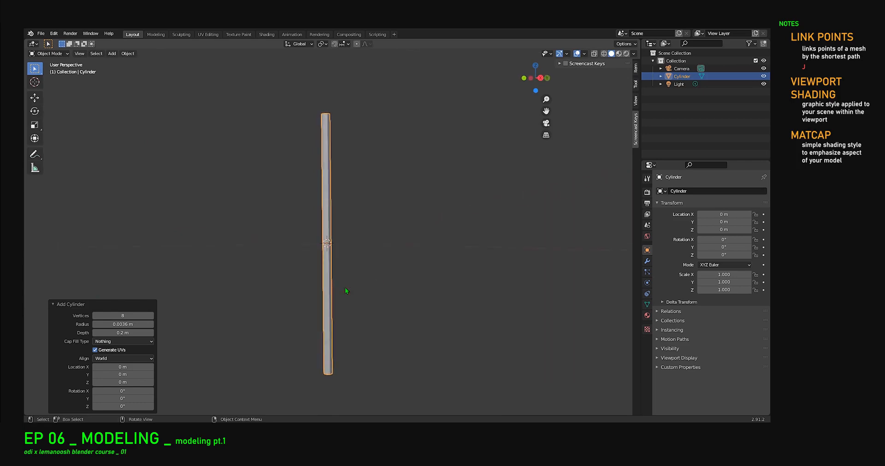
Step: Set the tube's radius to 0.004 m and check its proportions from several angles
left_click(118, 324)
left_click(107, 324)
key("Delete")
key("Delete")
type("4")
key("Return")
middle_click_drag(350, 182, 347, 160)
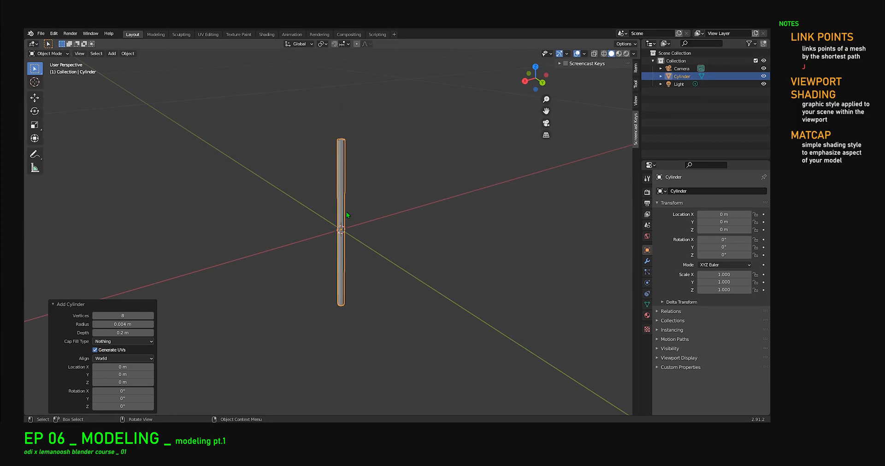
middle_click_drag(361, 281, 326, 231)
middle_click_drag(341, 320, 344, 213)
middle_click_drag(315, 295, 206, 348)
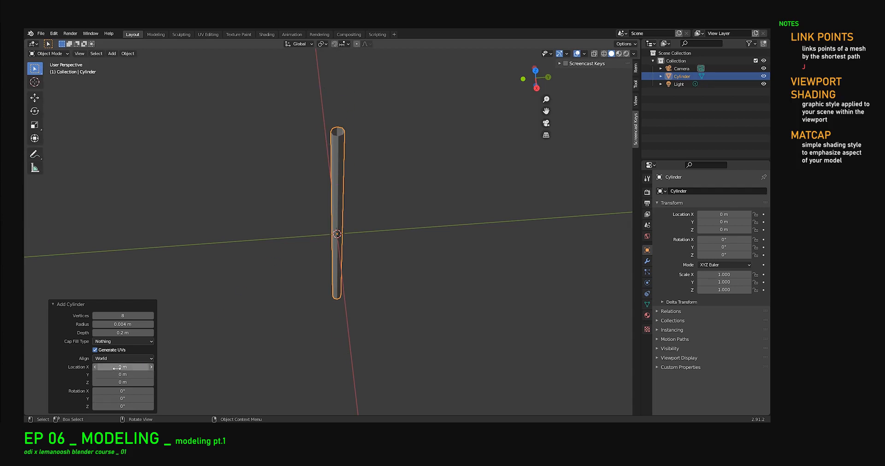
Step: Lay the tube along the Y axis by setting its X rotation to 90°
left_click(123, 391)
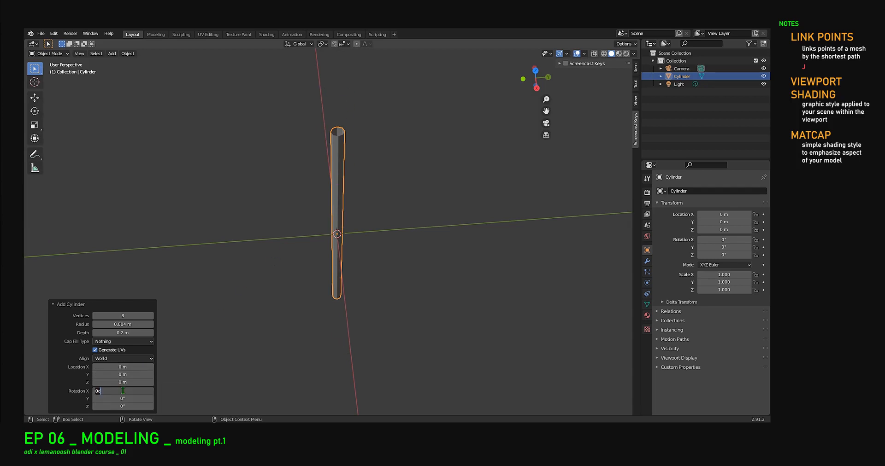
type("90")
key("Return")
middle_click_drag(259, 264, 278, 300)
Step: Set the horizontal tube's radius to 0.0038 m
left_click(123, 325)
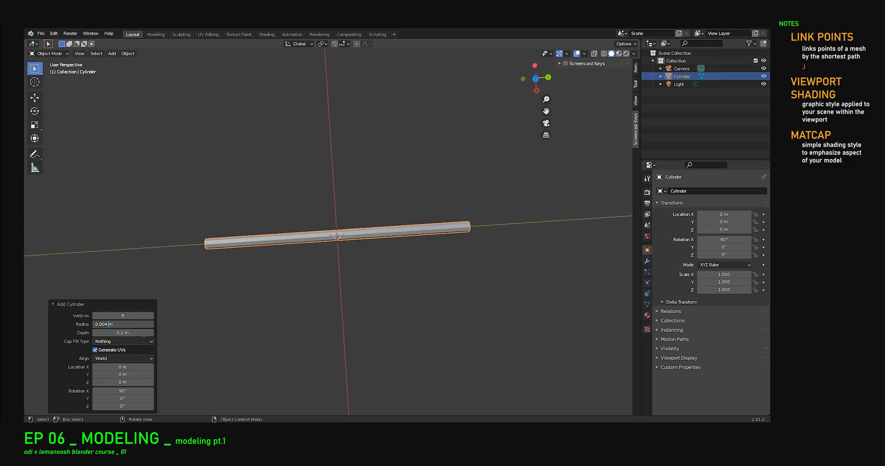
type("38")
key("Return")
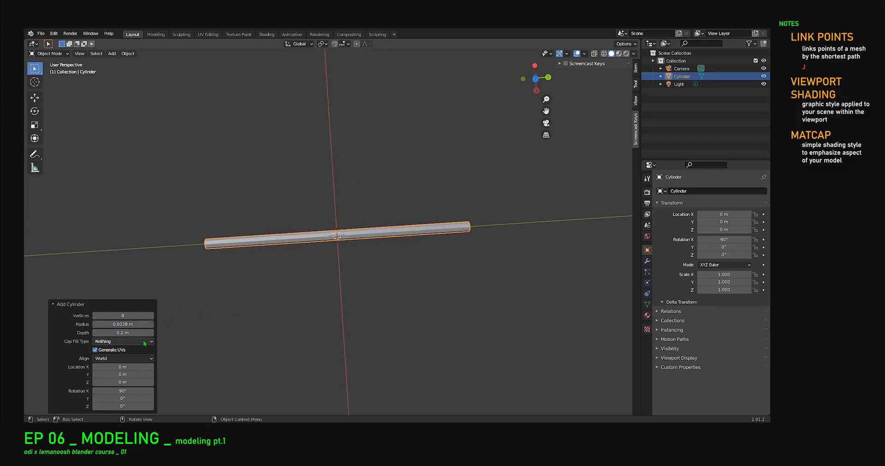
Step: Set the horizontal tube's radius to 0.0035 m and check its thickness up close
left_click(103, 324)
left_click(109, 325)
key("BackSpace")
type("5")
key("Return")
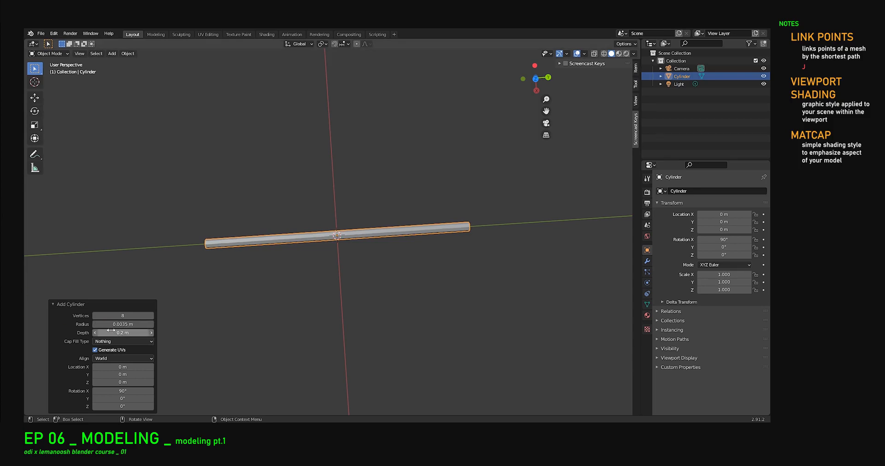
middle_click_drag(407, 232, 477, 166)
mouse_move(402, 211)
middle_mouse_down()
mouse_move(354, 253)
mouse_move(397, 228)
mouse_move(397, 174)
mouse_move(409, 165)
mouse_move(399, 166)
mouse_move(398, 224)
middle_mouse_up()
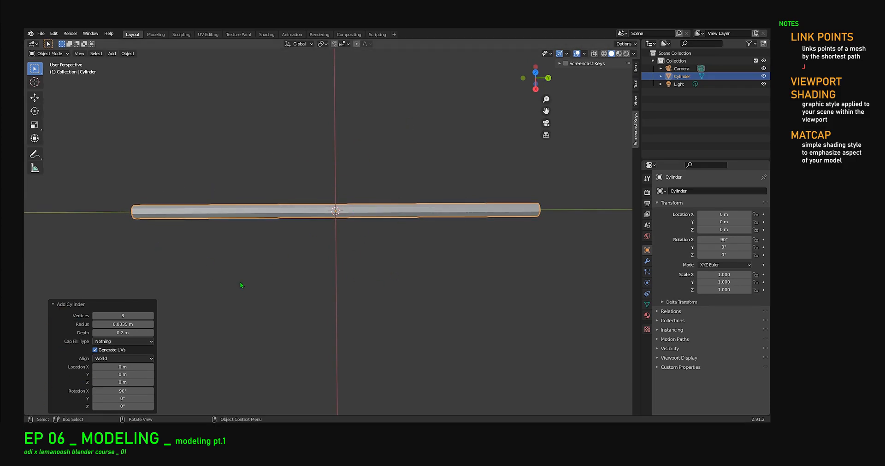
Step: Enter Edit Mode on the tube in top view and box-select the negative X side vertices at its negative Y end
middle_click_drag(256, 192, 391, 252)
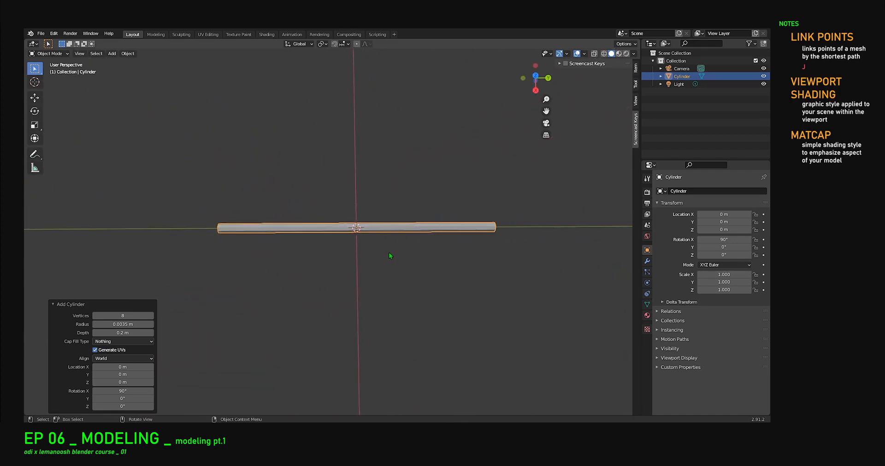
left_click(377, 260)
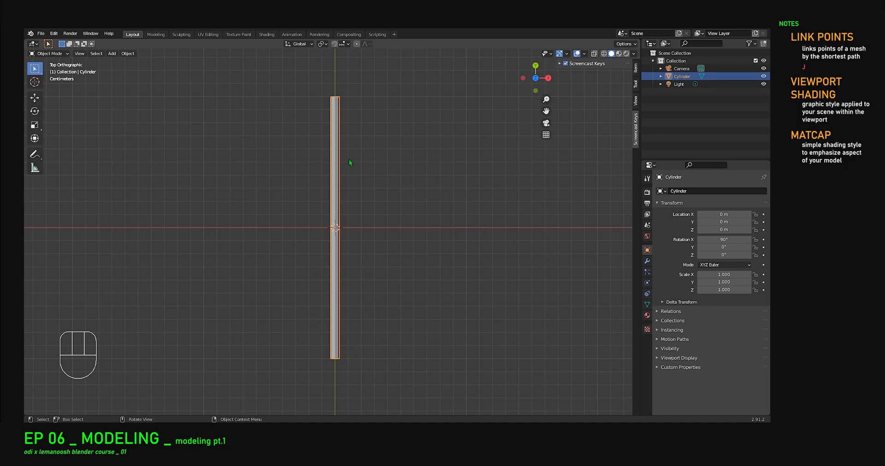
middle_click_drag(336, 358, 329, 344, "shift")
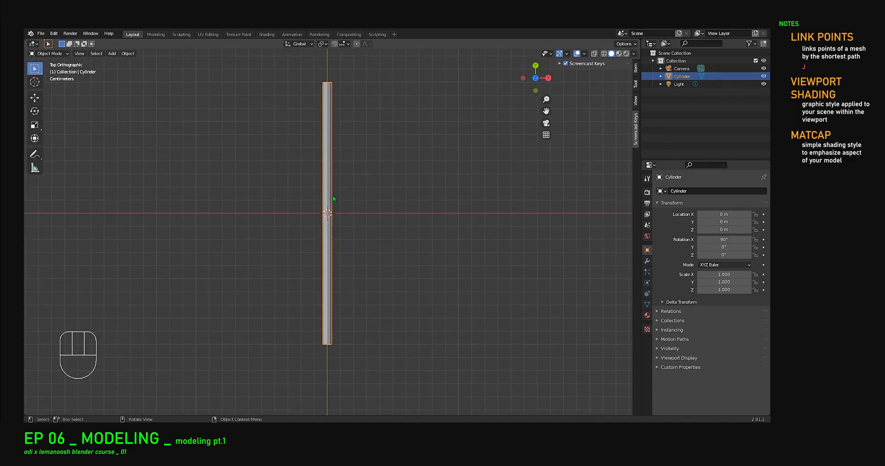
key("Tab")
left_click_drag(313, 71, 318, 323)
scroll(326, 346, "up", 7)
middle_click_drag(314, 366, 339, 23, "shift")
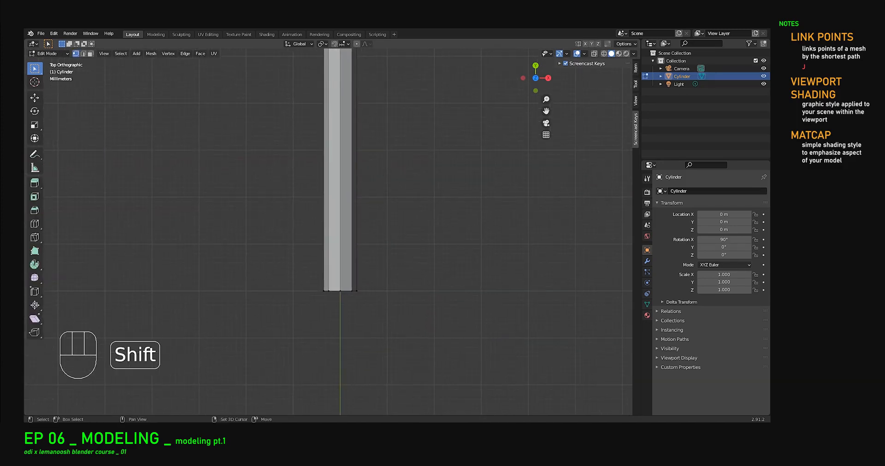
left_click_drag(313, 261, 336, 340)
middle_click_drag(339, 314, 327, 247)
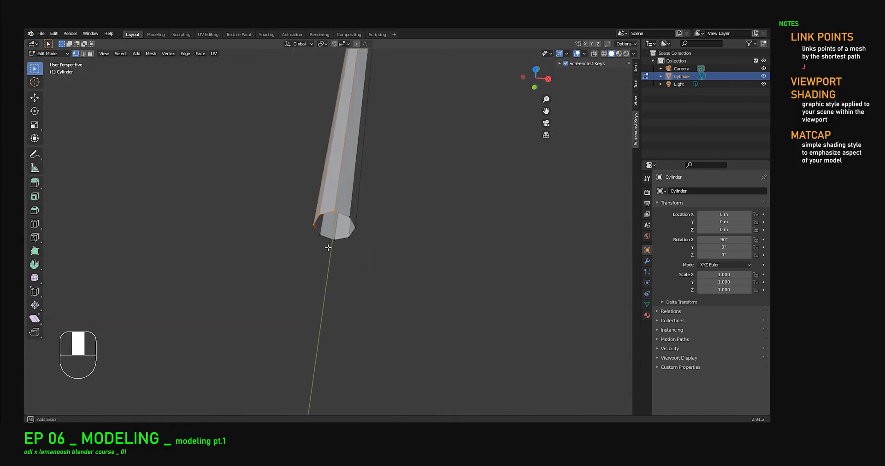
Step: Turn on X-Ray in the viewport shading and raise its value so the tube appears more opaque
left_click(633, 54)
left_click(589, 211)
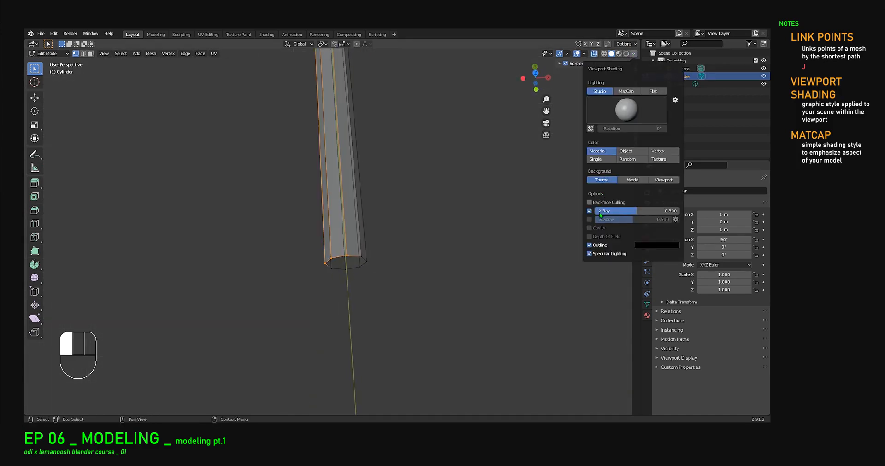
left_click_drag(615, 210, 654, 213)
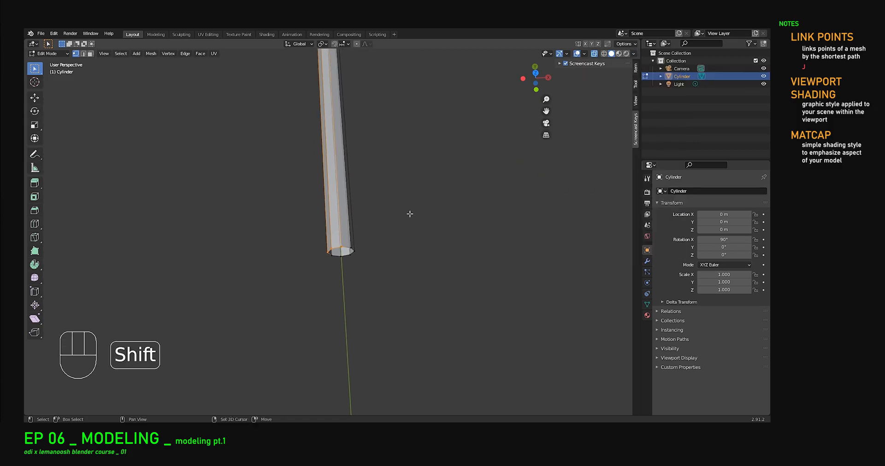
Step: Select all vertices on the tube's negative X side in top view and delete them, leaving half a tube
middle_click_drag(404, 213, 414, 244, "shift")
key("KP_7")
scroll(380, 278, "down", 4)
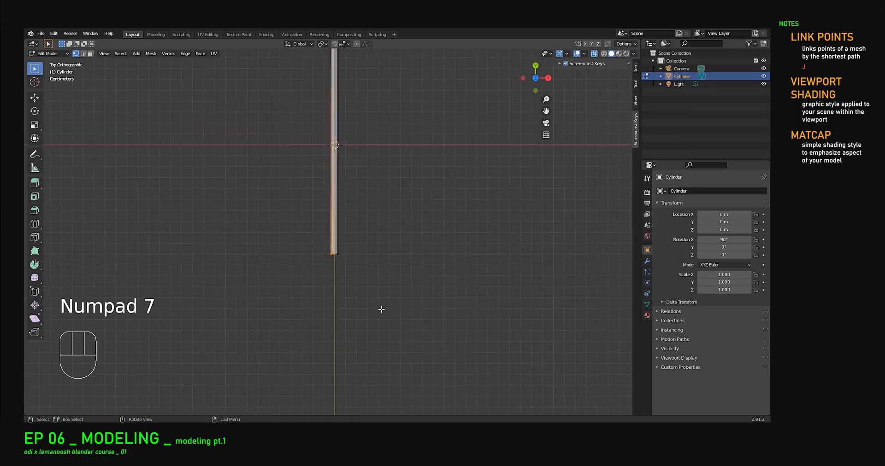
middle_click_drag(383, 249, 379, 344, "shift")
scroll(346, 318, "up", 3)
middle_click_drag(320, 294, 362, 304, "shift")
left_click_drag(305, 76, 342, 351)
key("x")
left_click(342, 219)
middle_click_drag(361, 292, 441, 202, "shift")
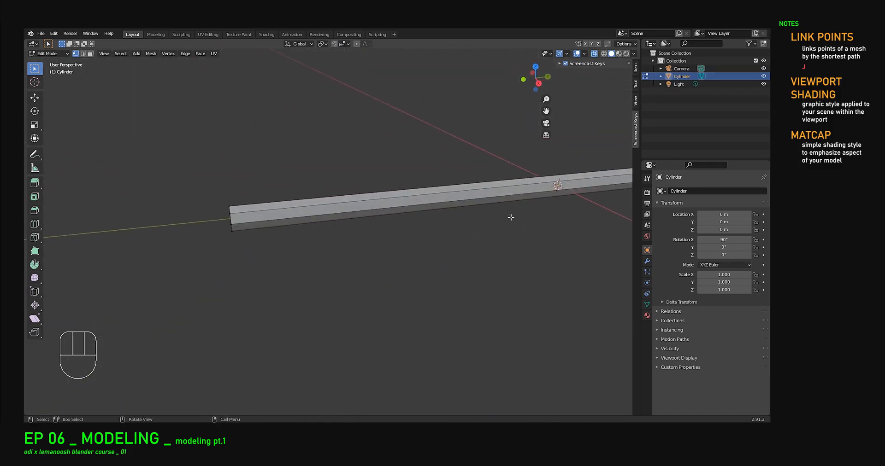
Step: Add a Mirror modifier on the X axis to complete the half tube
left_click(647, 260)
left_click(678, 193)
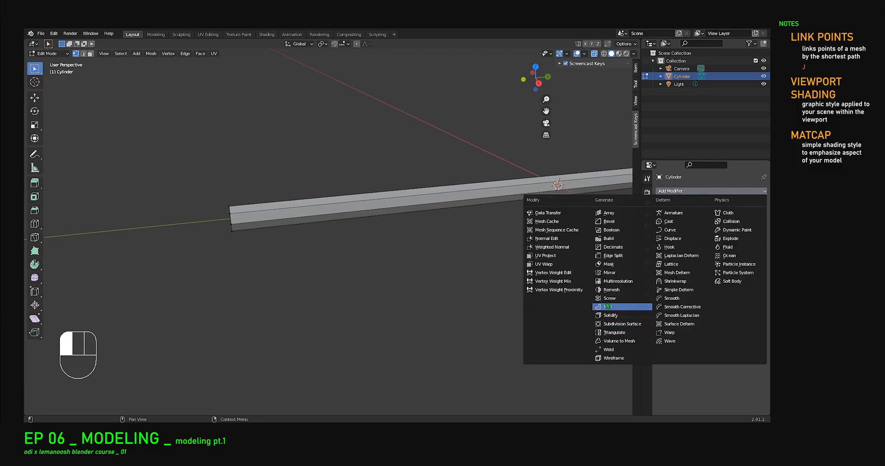
left_click(609, 273)
middle_click_drag(609, 274, 351, 262)
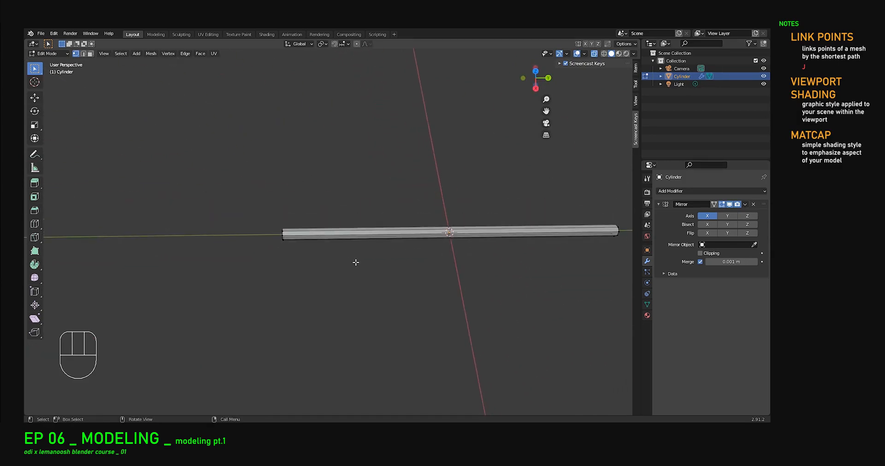
Step: Select the vertices at the tube's negative Y end and edge-slide them inward by a factor of about 0.19
left_click_drag(265, 210, 352, 313)
left_click(563, 230, "ctrl")
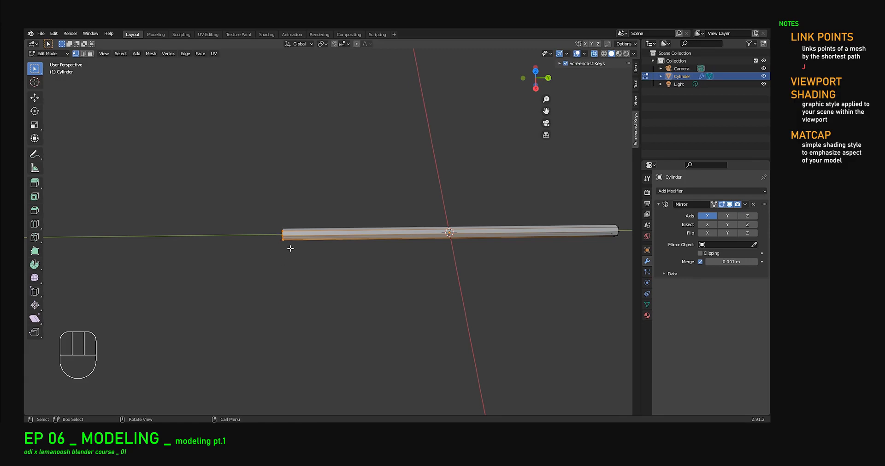
key("g")
key("g")
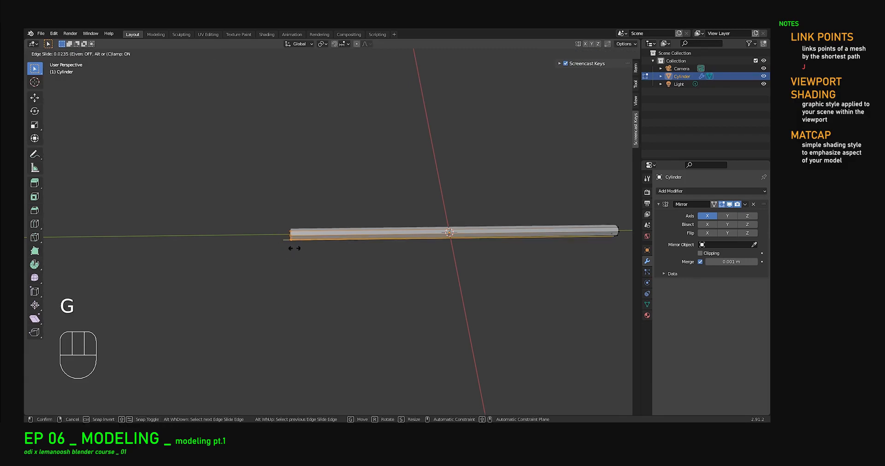
left_click(321, 247)
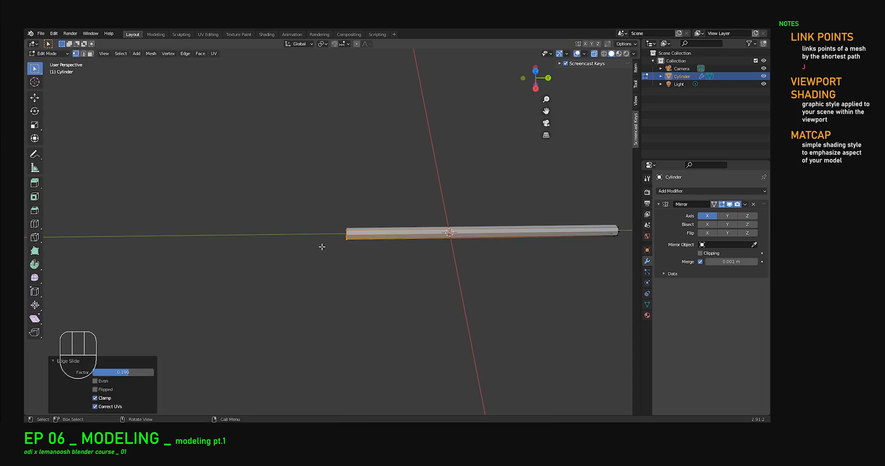
Step: Study the tube's shortened end from the side against the reference photo, selecting its lower and upper end vertices in turn
key("KP_3")
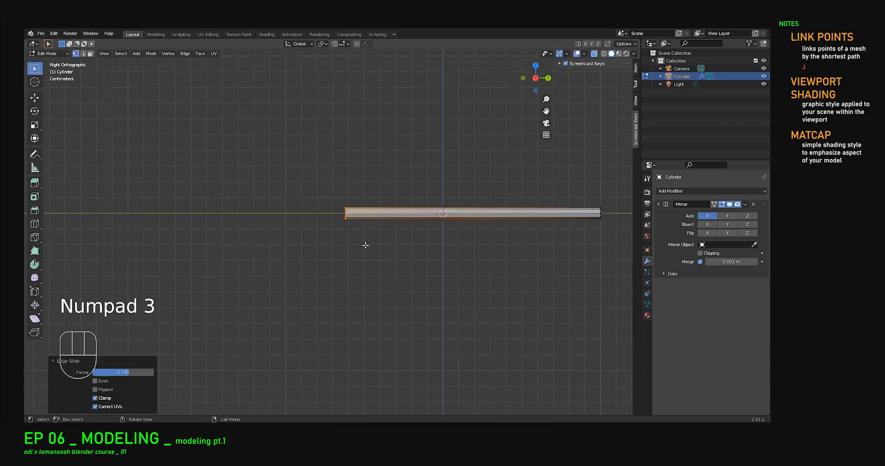
scroll(367, 247, "up", 8)
middle_click_drag(415, 207, 364, 212, "shift")
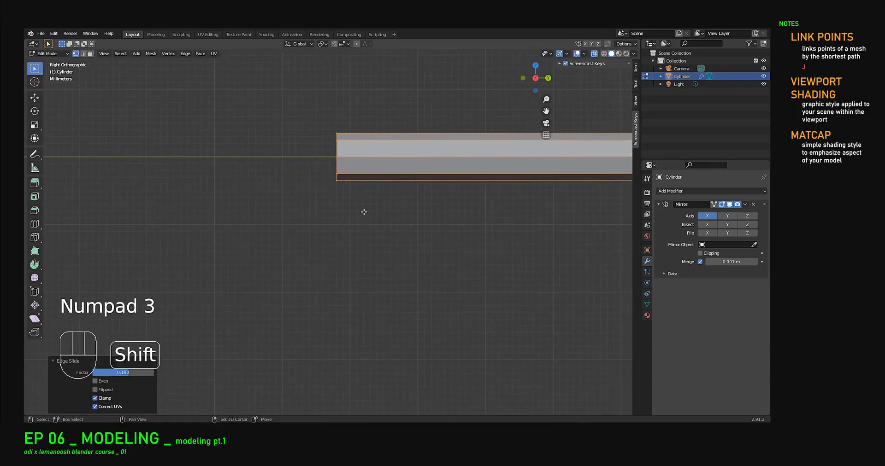
left_click_drag(321, 148, 409, 243)
scroll(362, 206, "down", 5)
scroll(340, 192, "up", 3)
middle_click_drag(340, 192, 358, 210, "shift")
scroll(356, 189, "up", 3)
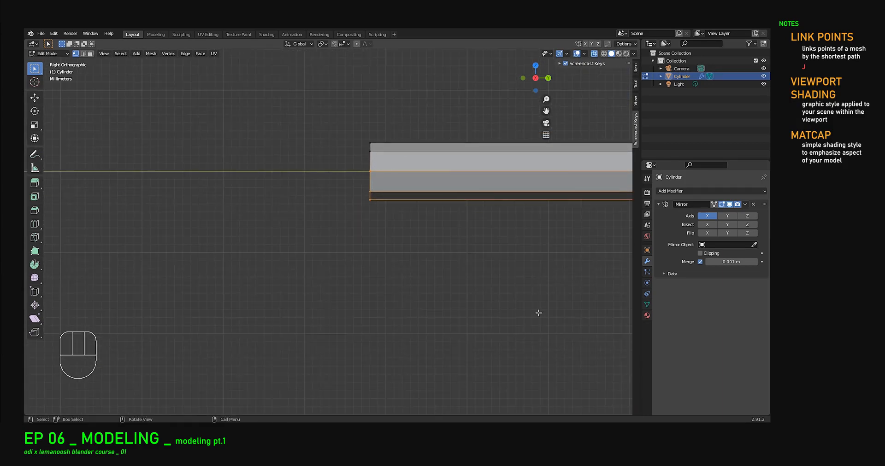
key("alt+Tab")
left_click_drag(364, 138, 391, 163)
middle_click_drag(357, 169, 291, 219, "shift")
left_click_drag(291, 219, 337, 280)
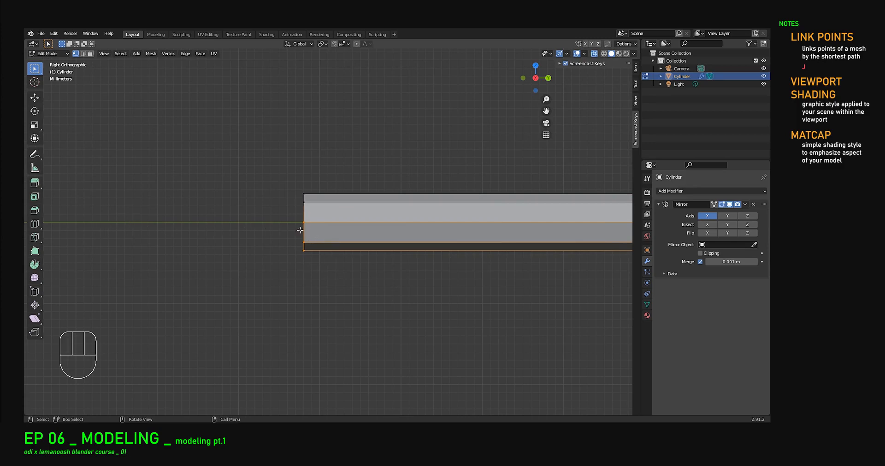
left_click_drag(293, 176, 344, 210)
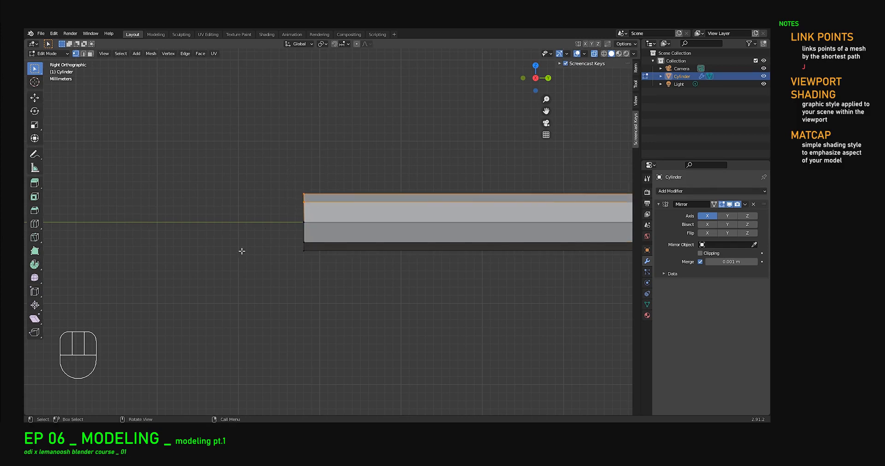
Step: Extrude the lower vertices of the shortened end outward along Y by about -0.028 m
left_click_drag(291, 218, 322, 267)
key("e")
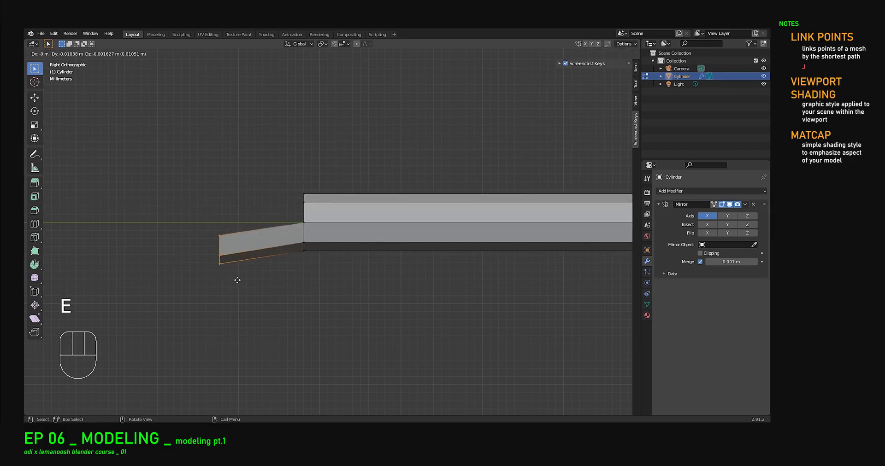
key("y")
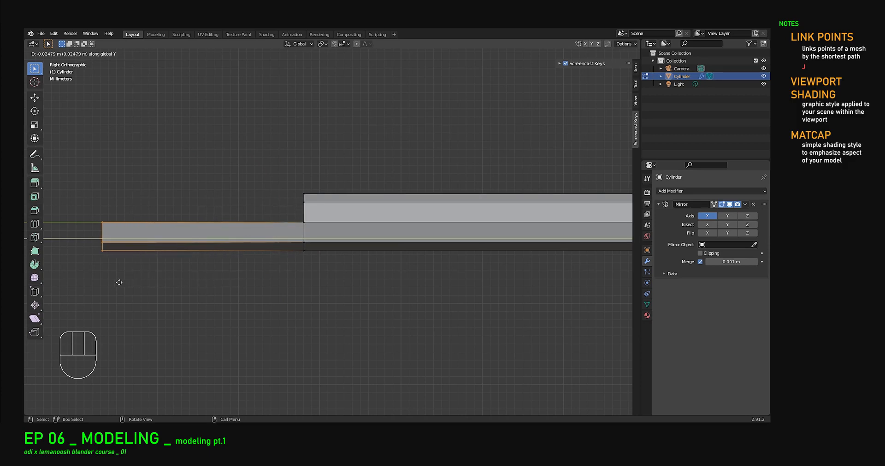
left_click(94, 281)
scroll(372, 257, "down", 10)
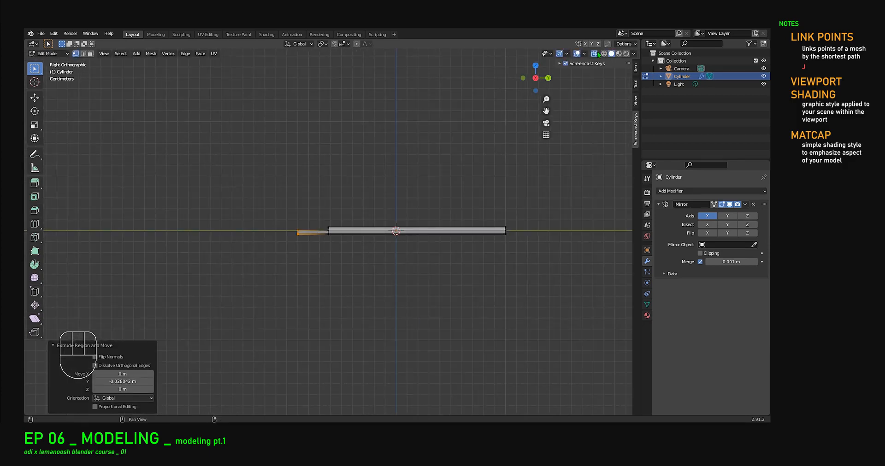
Step: Enable the Move gizmo and move the extruded strip's end a further -0.0099 m or so along Y
left_click(566, 53)
left_click(538, 129)
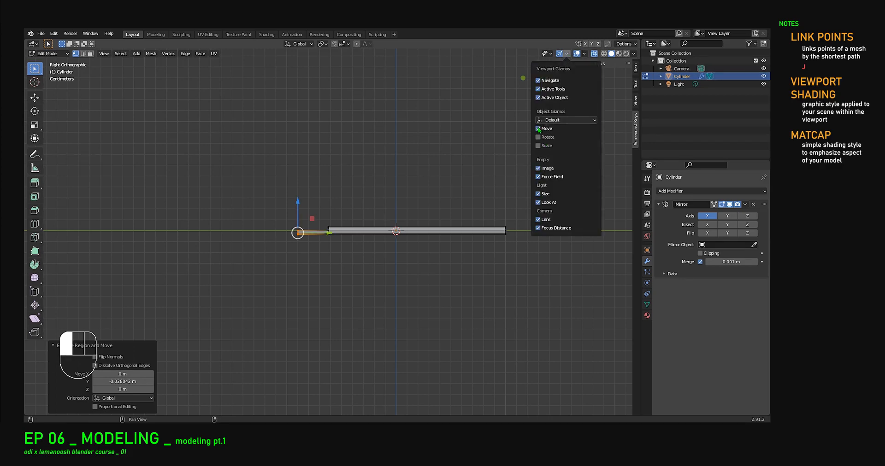
scroll(319, 234, "up", 6)
left_click_drag(271, 240, 233, 241)
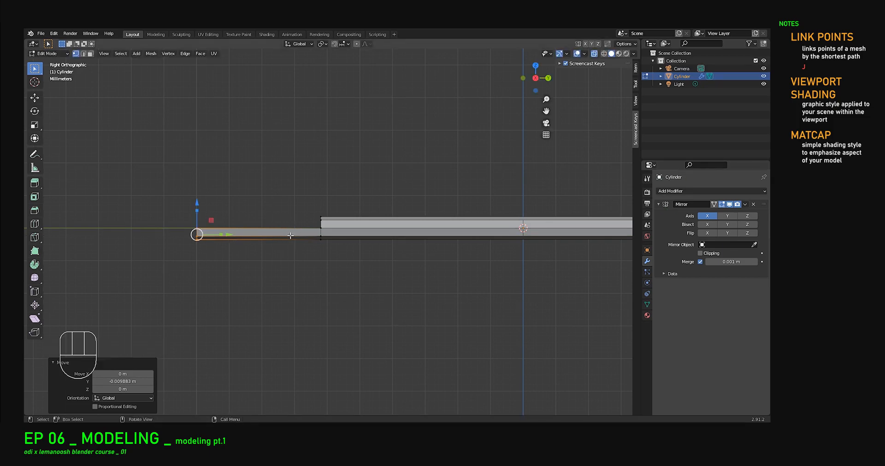
Step: Examine the extruded lower strip and the full tube section from several angles
key("ctrl+r")
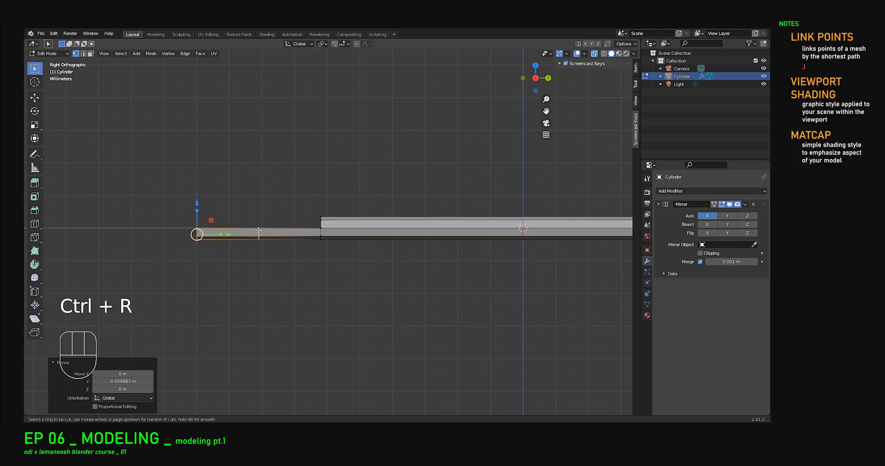
middle_click_drag(259, 234, 416, 290)
middle_click_drag(422, 244, 407, 201)
middle_click_drag(399, 266, 427, 258)
middle_click_drag(392, 231, 525, 254, "shift")
scroll(178, 159, "down", 4)
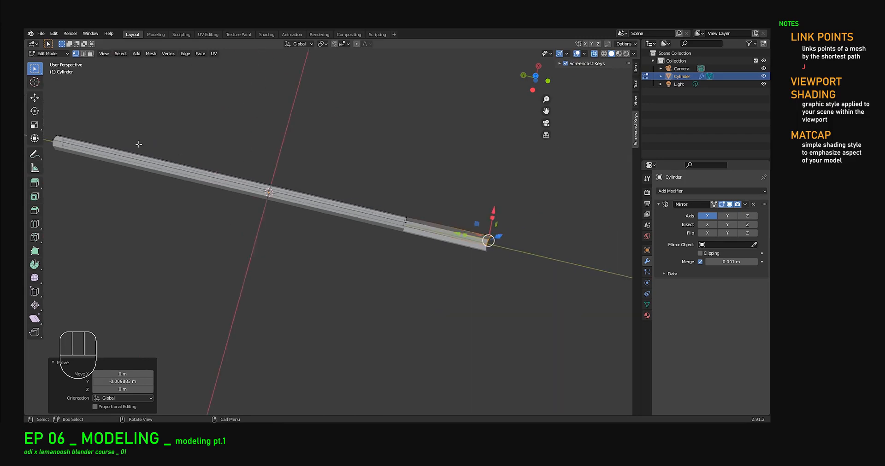
left_click_drag(51, 114, 390, 267)
middle_click_drag(390, 267, 305, 177)
scroll(375, 240, "up", 2)
middle_click_drag(417, 229, 397, 228)
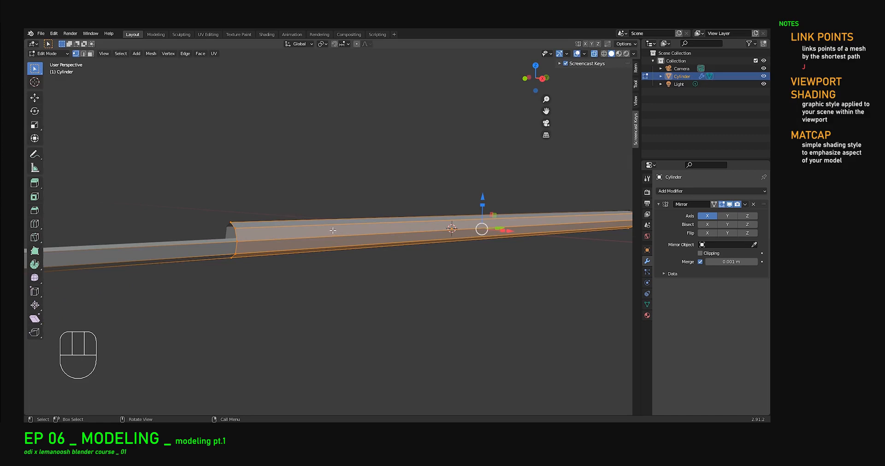
Step: Add a single loop cut across the extruded strip, slid toward the tube by a factor of about 0.2
middle_click_drag(329, 264, 383, 225)
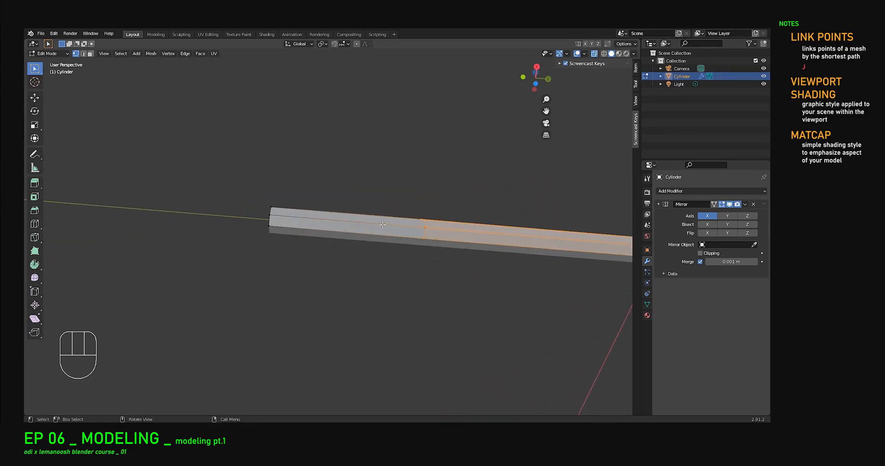
key("ctrl+r")
left_click(358, 225)
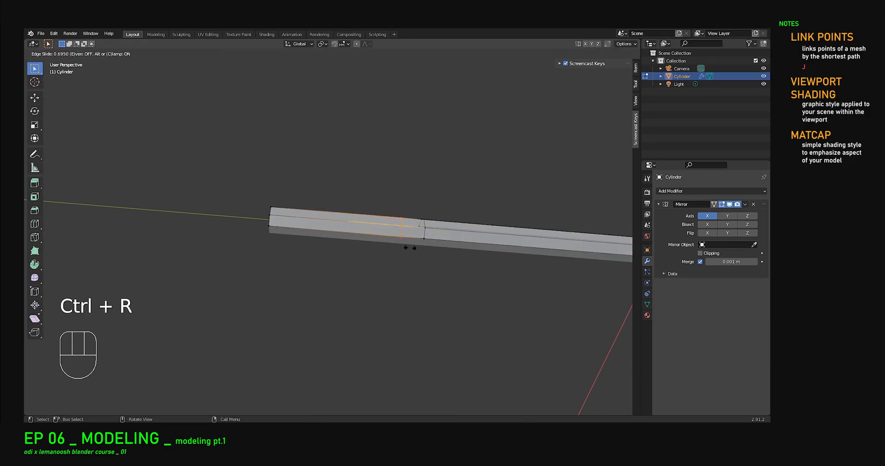
left_click(372, 245)
Step: Move the strip's outer vertices from the loop cut to the tip outward about 0.0042 m along X
middle_click_drag(372, 245, 325, 235)
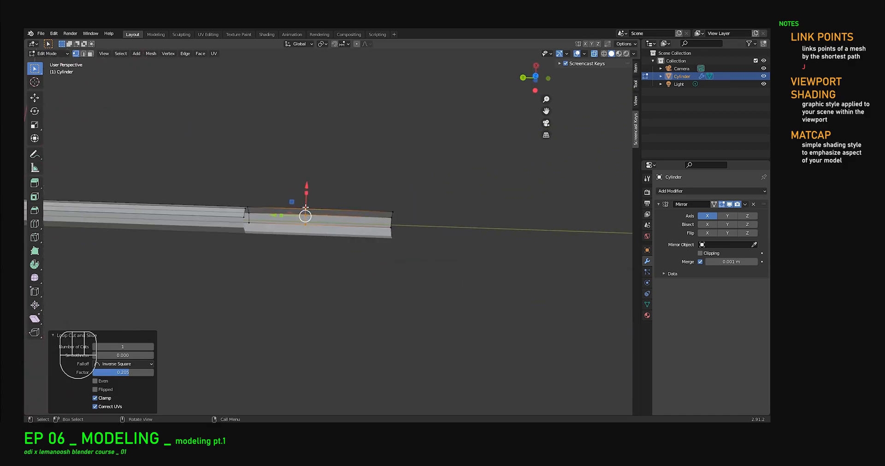
left_click_drag(288, 149, 420, 223)
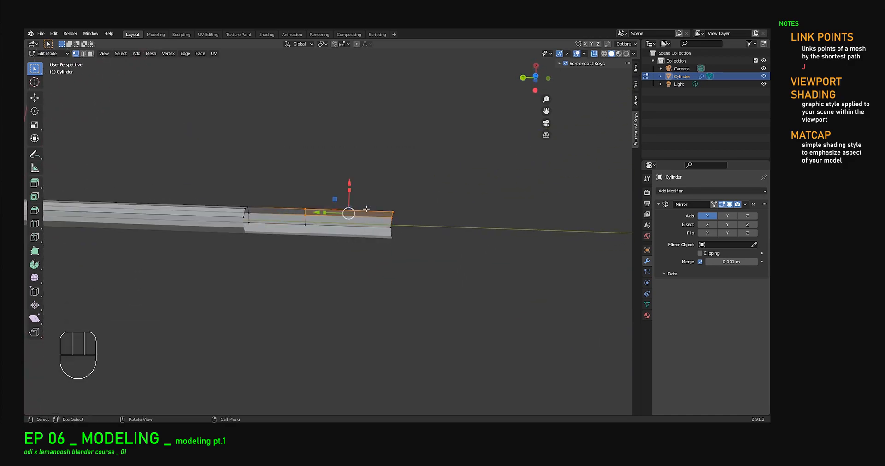
left_click_drag(350, 182, 351, 170)
middle_click_drag(350, 170, 359, 216)
scroll(359, 215, "up", 4)
middle_click_drag(309, 275, 299, 242)
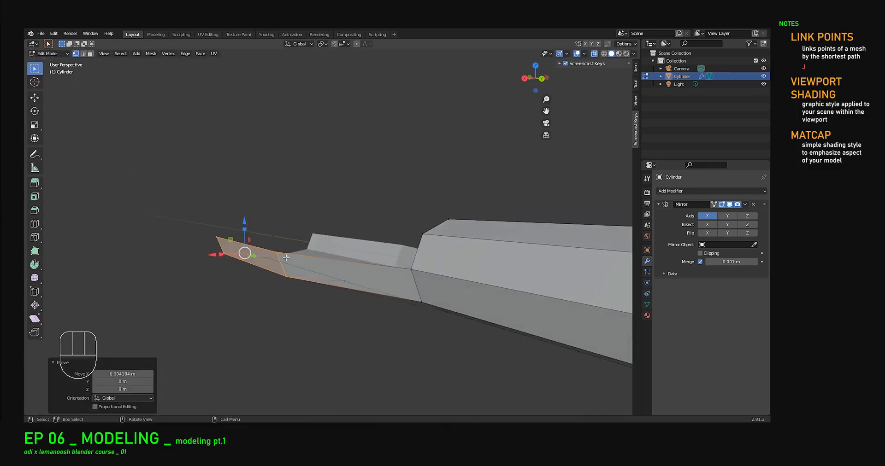
Step: Move the two upper rim vertices of the flared head further outward along X and nudge a neighbouring vertex group slightly
left_click(276, 252)
left_click(219, 236, "shift")
left_click_drag(205, 246, 184, 245)
middle_click_drag(374, 261, 397, 281)
left_click_drag(360, 279, 437, 323)
left_click_drag(411, 291, 406, 291)
middle_click_drag(405, 291, 355, 266)
Step: Leave Edit Mode and compare the flared head's shape with the fork reference photo
key("Tab")
key("alt+Tab")
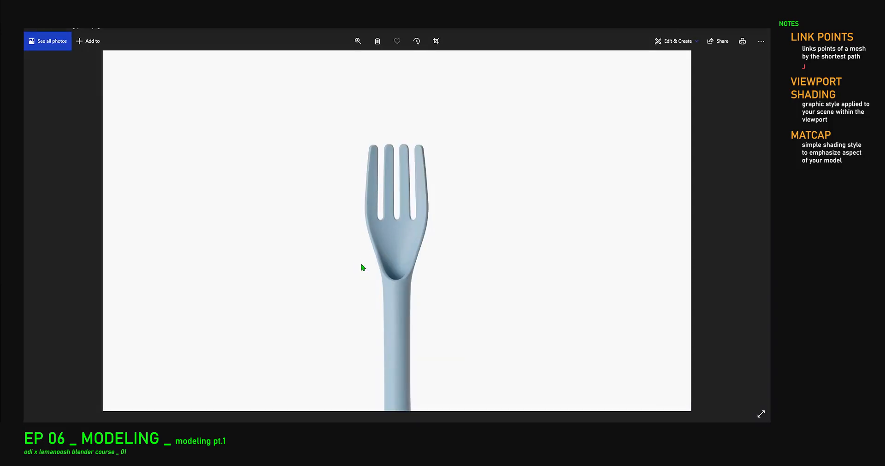
key("alt+Tab")
middle_click_drag(360, 264, 171, 214)
middle_click_drag(386, 272, 551, 236)
Step: Return to Edit Mode and edge-slide the upper rim vertices of the tube's end back along the handle by a factor of about 0.027
key("Tab")
scroll(552, 237, "up", 2)
middle_click_drag(415, 249, 334, 241)
middle_click_drag(334, 241, 249, 262, "shift")
scroll(248, 263, "up", 2)
left_click_drag(304, 202, 354, 234)
middle_click_drag(345, 244, 326, 240)
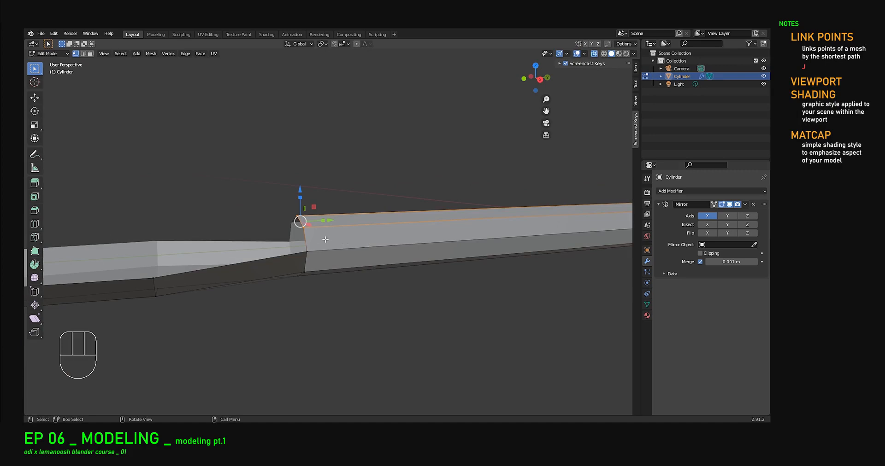
key("g")
key("g")
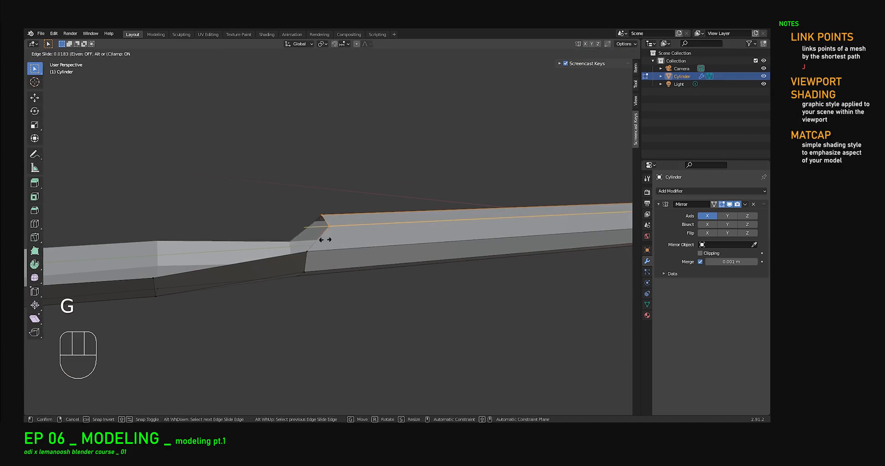
left_click(327, 240)
Step: Edge-slide the rim vertices once more along the handle, and shift the rim about -0.0011 m along Y
middle_click_drag(328, 239, 364, 210)
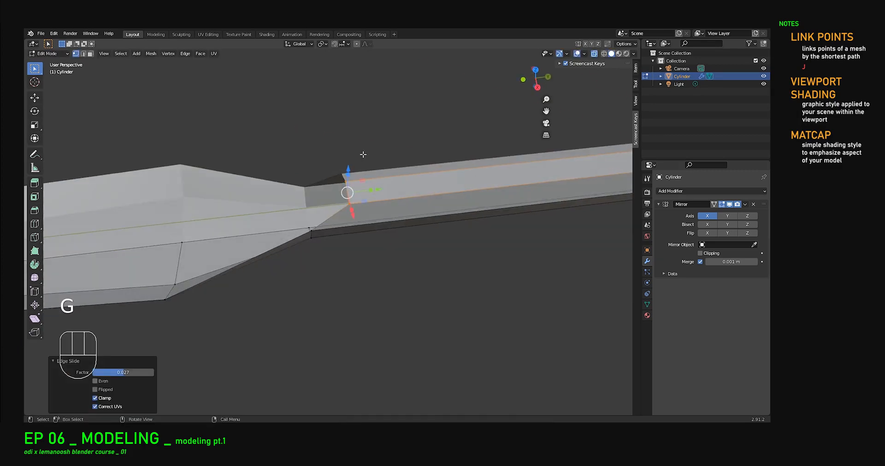
key("g")
key("g")
left_click(375, 205)
mouse_move(375, 206)
middle_mouse_down()
mouse_move(321, 192)
mouse_move(348, 185)
mouse_move(386, 204)
middle_mouse_up()
middle_click_drag(241, 253, 357, 233)
left_click_drag(357, 233, 349, 233)
middle_click_drag(348, 233, 379, 236)
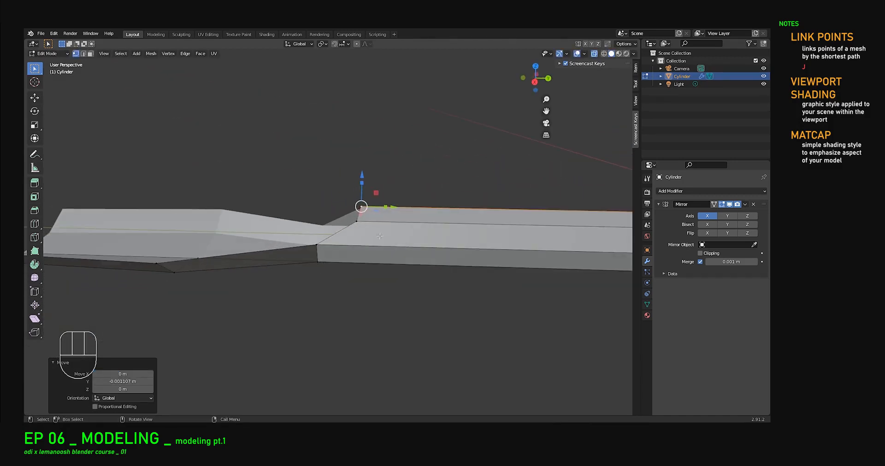
Step: Reposition the tube rim's topmost vertex along Y, finishing with a shift of about 0.0026 m
left_click_drag(392, 208, 352, 204)
middle_click_drag(352, 204, 507, 253)
middle_click_drag(318, 234, 347, 206)
left_click_drag(347, 205, 364, 206)
left_click(368, 205)
middle_click_drag(368, 206, 382, 265)
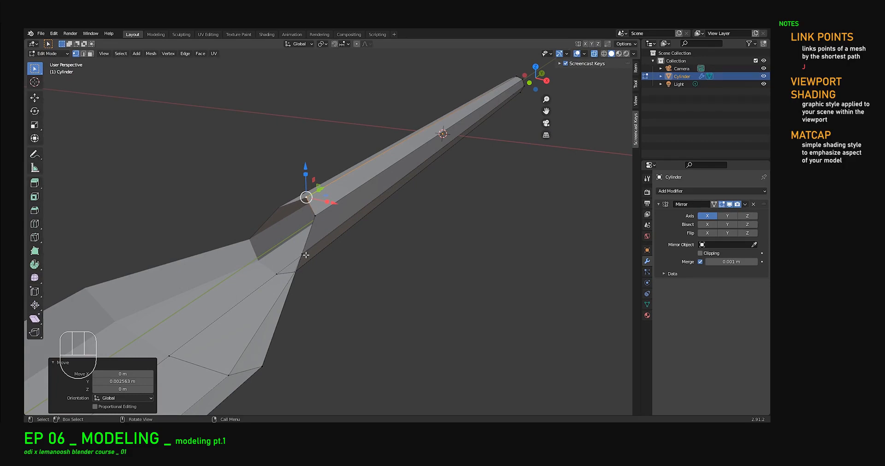
Step: Nudge the side vertex of the tube rim about 0.0002 m along Y
left_click_drag(325, 186, 336, 206)
left_click(317, 218)
middle_click_drag(335, 205, 349, 265)
scroll(350, 265, "down", 8)
scroll(339, 256, "up", 6)
scroll(322, 244, "down", 4)
scroll(306, 231, "up", 2)
middle_click_drag(307, 232, 251, 269)
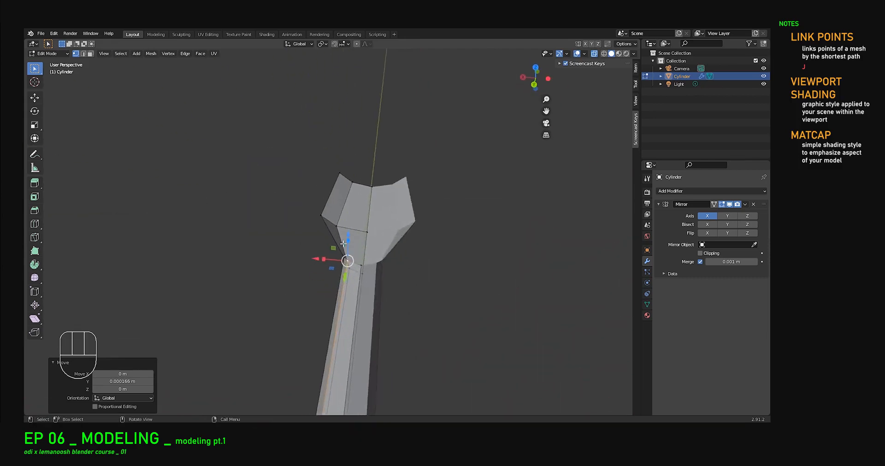
Step: Move the middle vertex on the head's widest cross line inward about 0.0012 m along X
scroll(346, 225, "up", 3)
left_click(341, 223)
middle_click_drag(341, 224, 339, 263)
left_click_drag(305, 207, 317, 210)
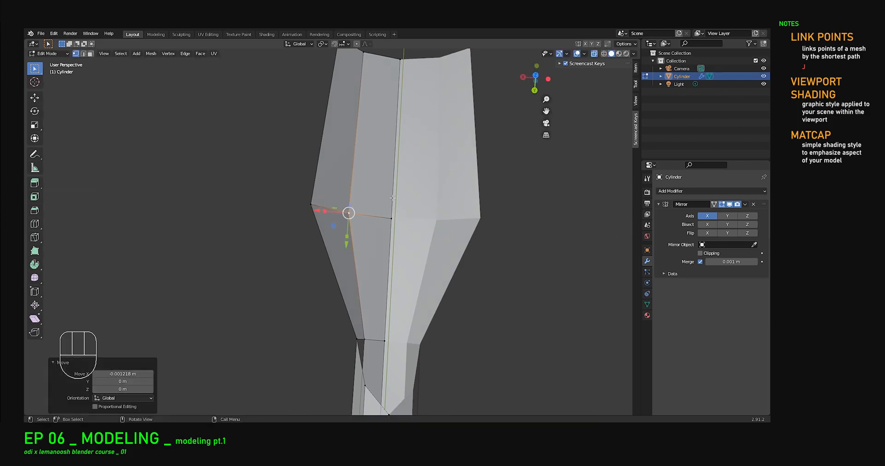
Step: Move the outer corner vertex of the head's tip back about 0.0006 m along Y to round the tip's outline
middle_click_drag(393, 203, 384, 287, "shift")
left_click(357, 128)
left_click_drag(326, 127, 326, 127)
middle_click_drag(326, 127, 285, 96)
left_click_drag(290, 83, 361, 322)
middle_click_drag(334, 339, 357, 132)
left_click_drag(346, 126, 417, 313)
left_click(338, 298, "shift")
middle_click_drag(389, 301, 401, 138)
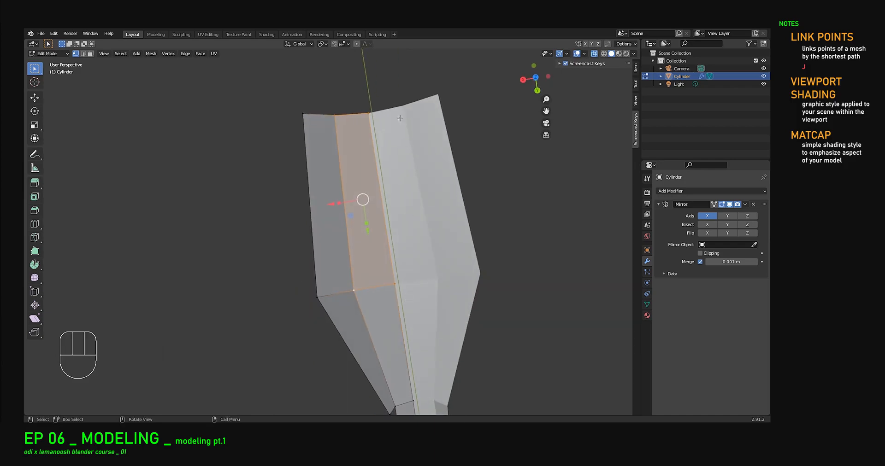
left_click(302, 113)
middle_click_drag(302, 114, 292, 160)
left_click_drag(282, 151, 302, 157)
left_click(300, 108, "shift")
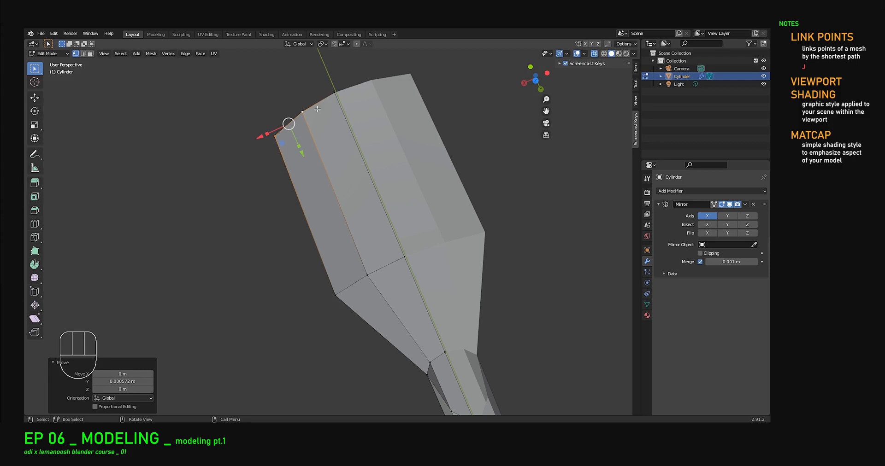
Step: Shift the middle vertex on the head's widest cross line about -0.0003 m along X
middle_click_drag(430, 211, 375, 277)
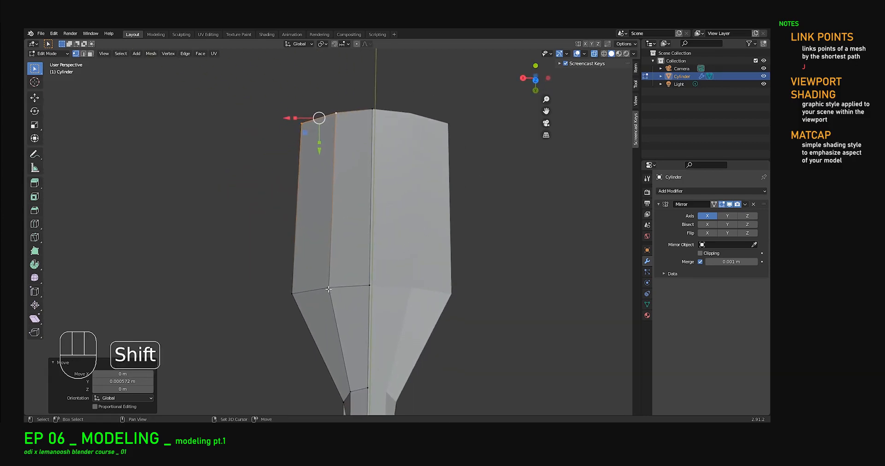
left_click(332, 290)
middle_click_drag(361, 269, 324, 200, "shift")
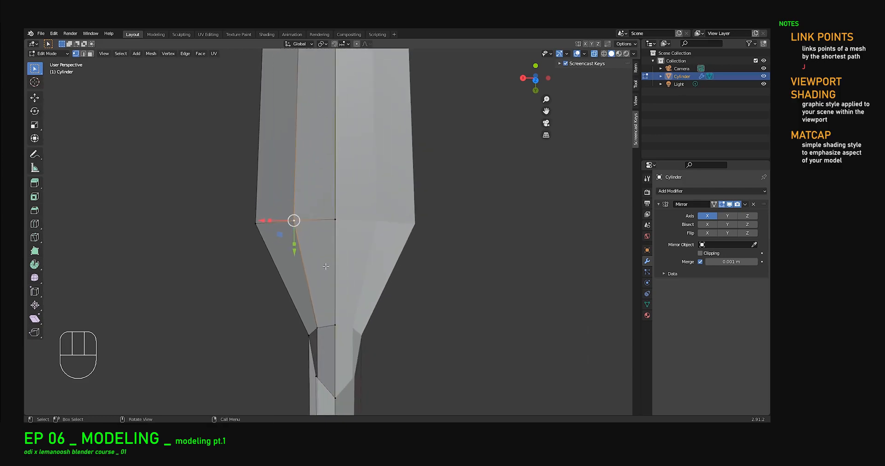
middle_click_drag(327, 266, 338, 324, "shift")
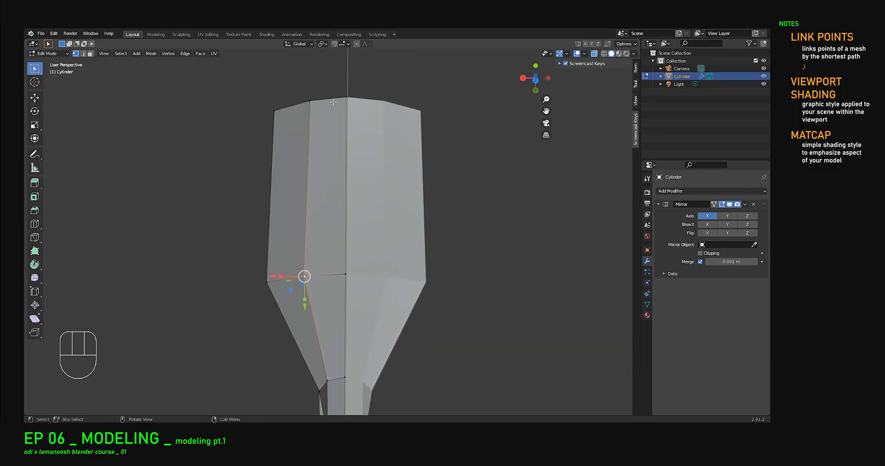
left_click(312, 98, "shift")
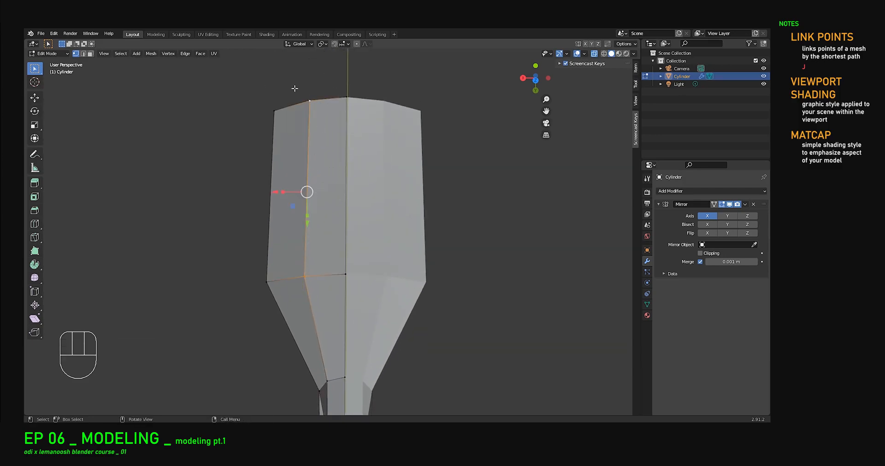
middle_click_drag(312, 254, 275, 282, "shift")
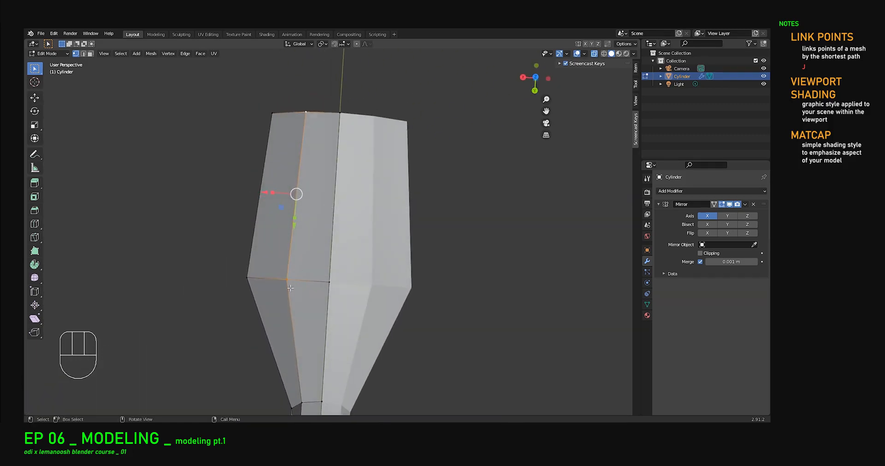
left_click_drag(255, 278, 258, 278)
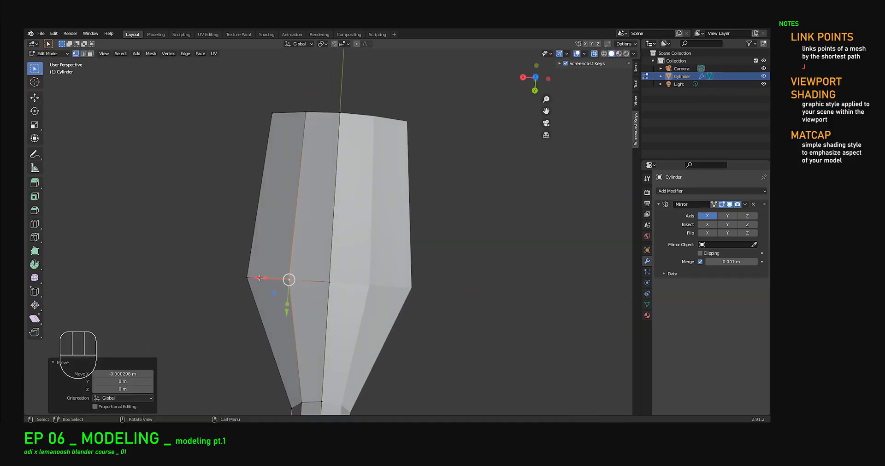
Step: Bevel the lengthwise edge through the middle of the head's half, 0.0011 m wide with one segment, checking the fork reference photo
left_click(306, 112, "shift")
key("ctrl+b")
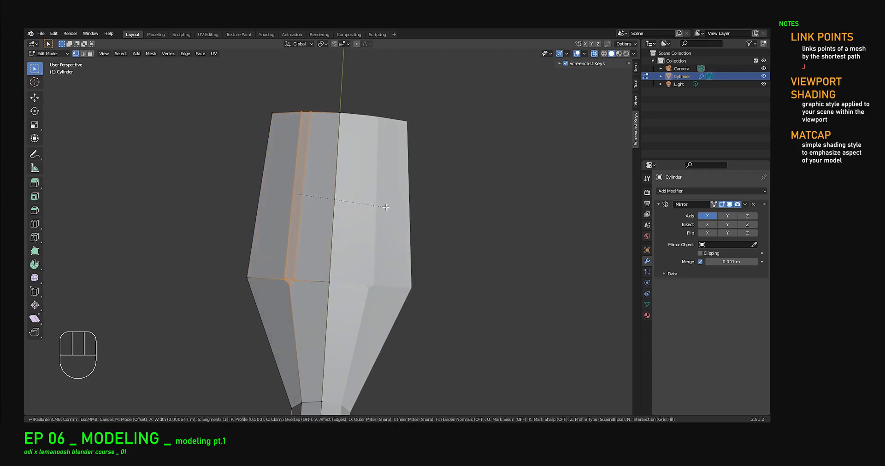
key("alt+Tab")
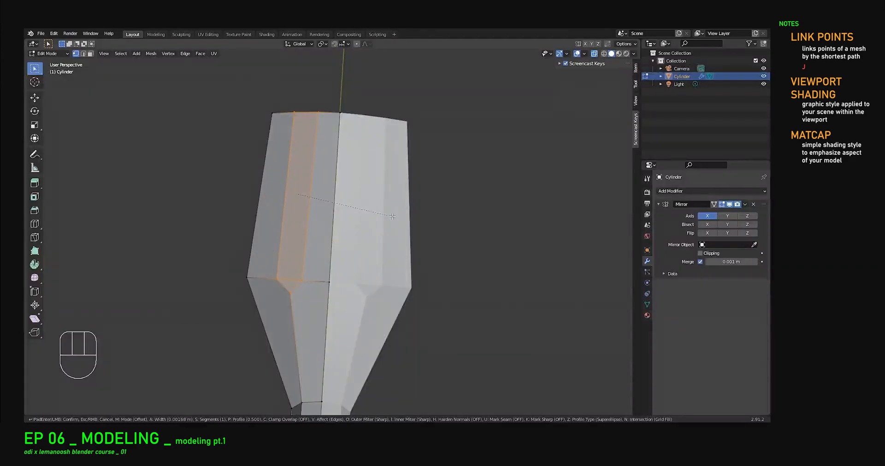
key("ctrl+b")
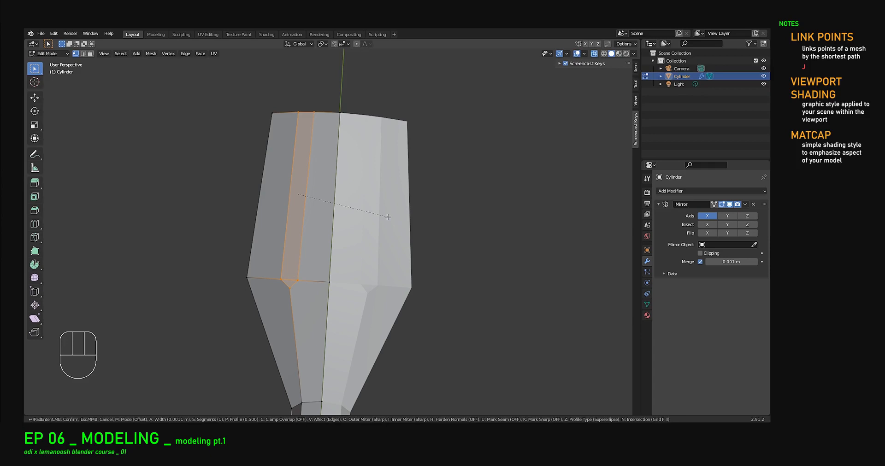
left_click(387, 216)
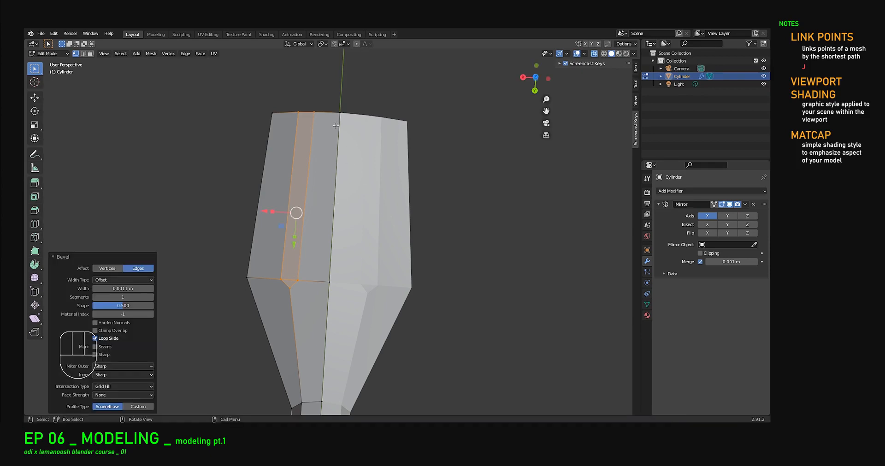
middle_click_drag(335, 186, 343, 214)
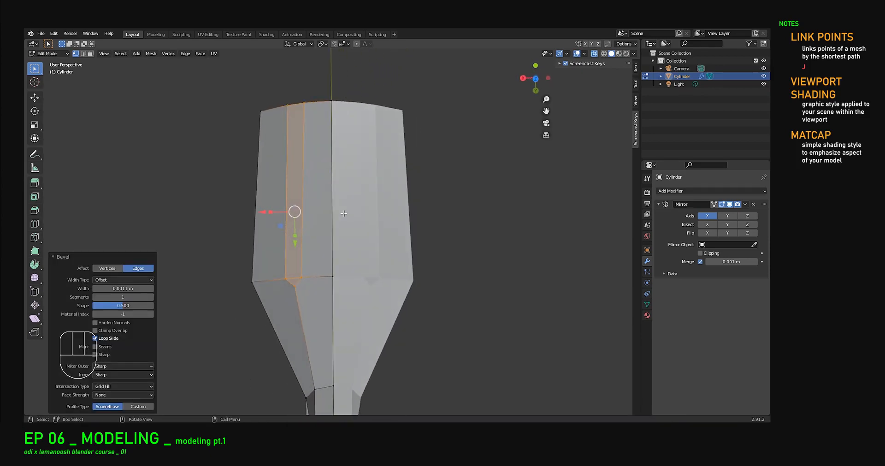
left_click(54, 257)
middle_click_drag(319, 121, 341, 172, "shift")
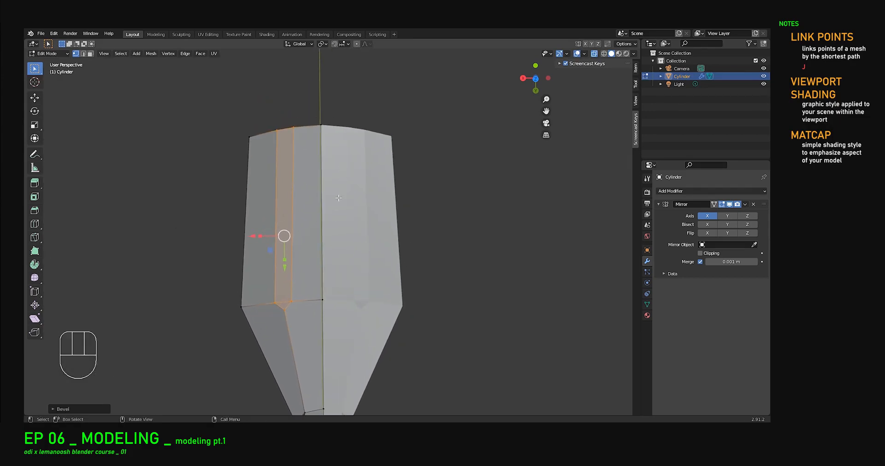
middle_click_drag(329, 243, 350, 230, "shift")
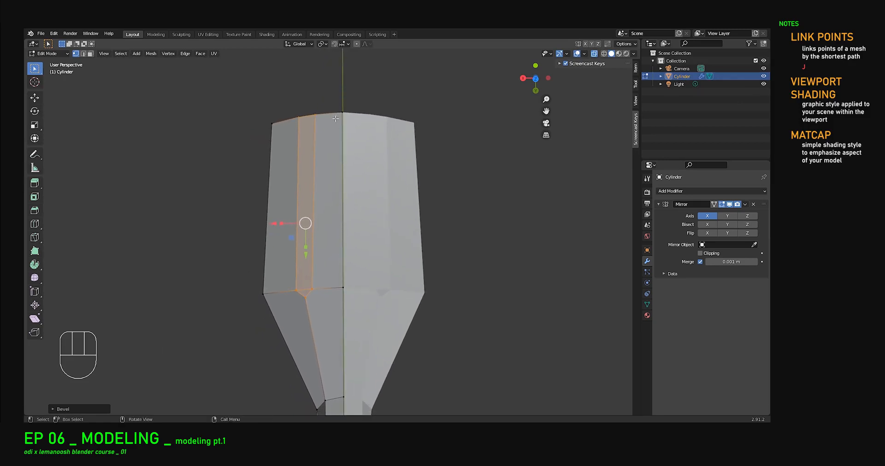
middle_click_drag(346, 216, 340, 197, "shift")
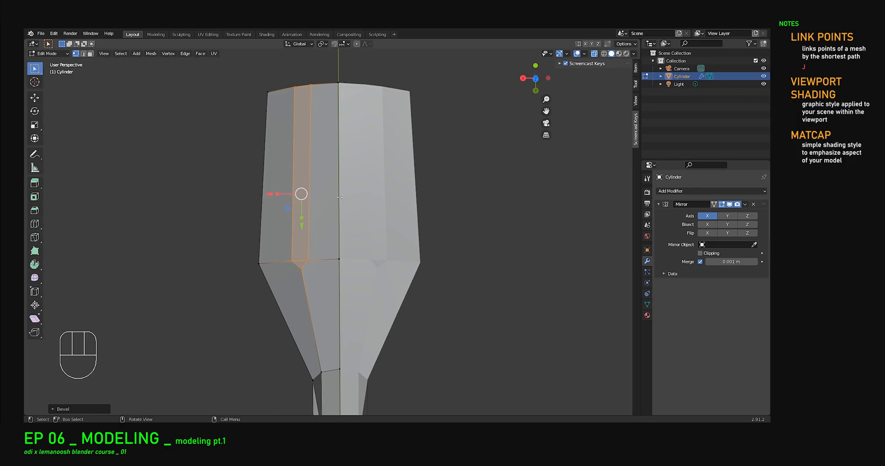
middle_click_drag(331, 273, 320, 284, "shift")
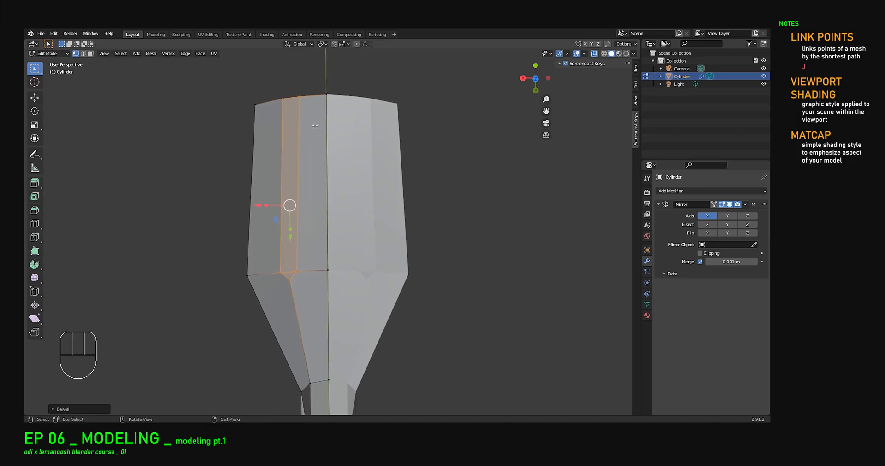
key("k")
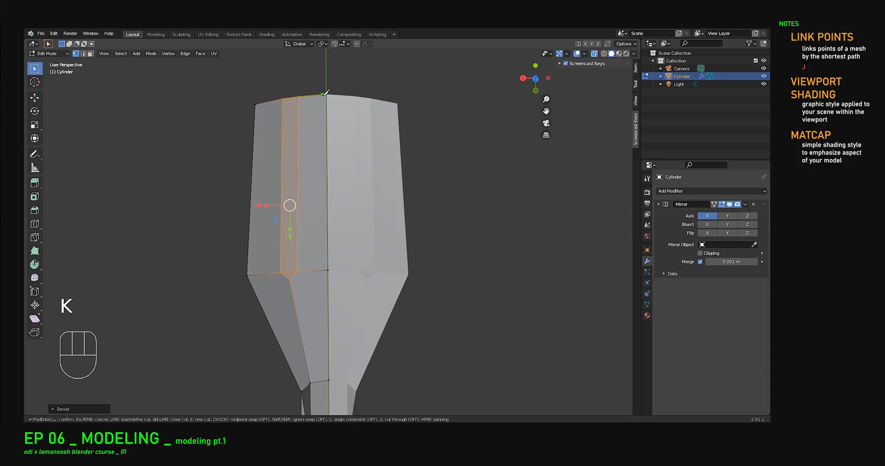
key("Escape")
Step: In top view, knife-cut an angle-constrained line just beside the centreline from the tip to the widest cross line, closing it on the centreline
key("KP_7")
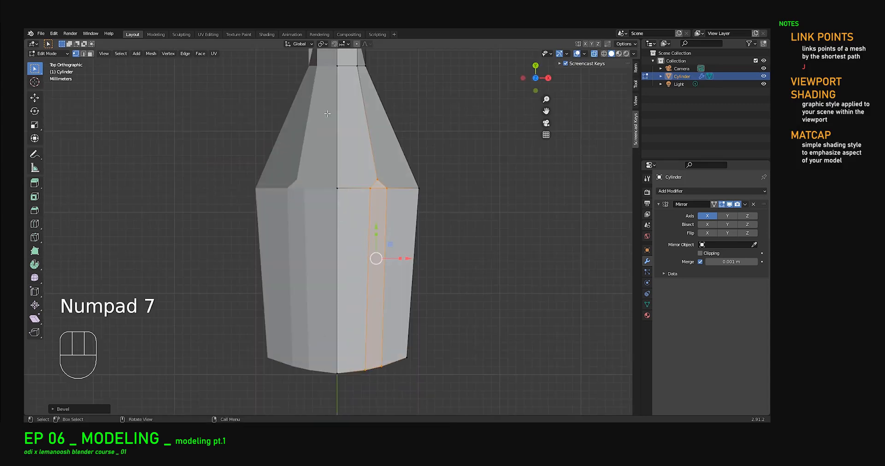
scroll(372, 351, "up", 4)
scroll(372, 351, "down", 4)
middle_click_drag(356, 376, 346, 347, "shift")
key("k")
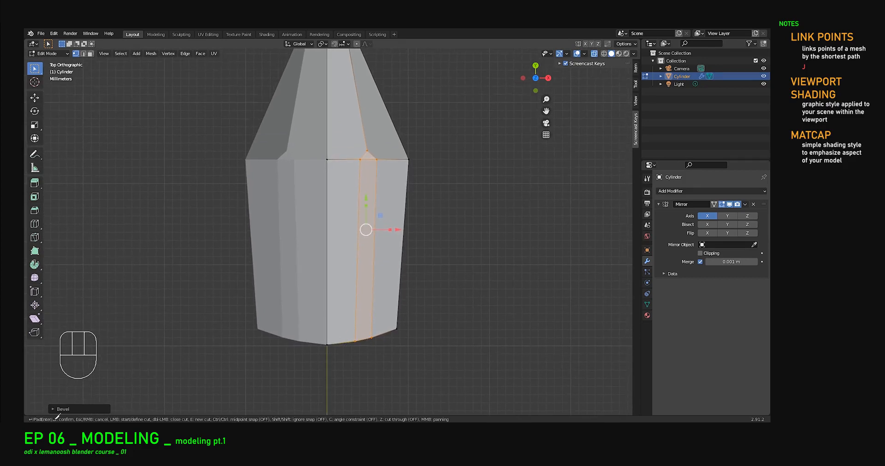
left_click(331, 343)
key("c")
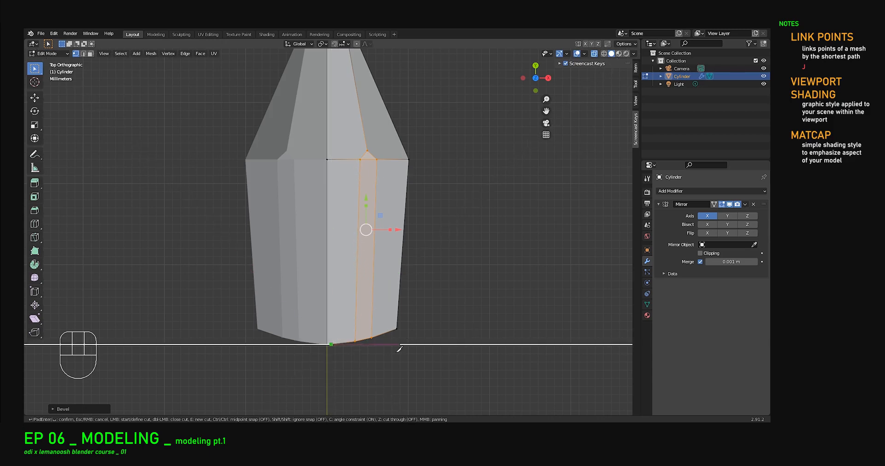
left_click(332, 159)
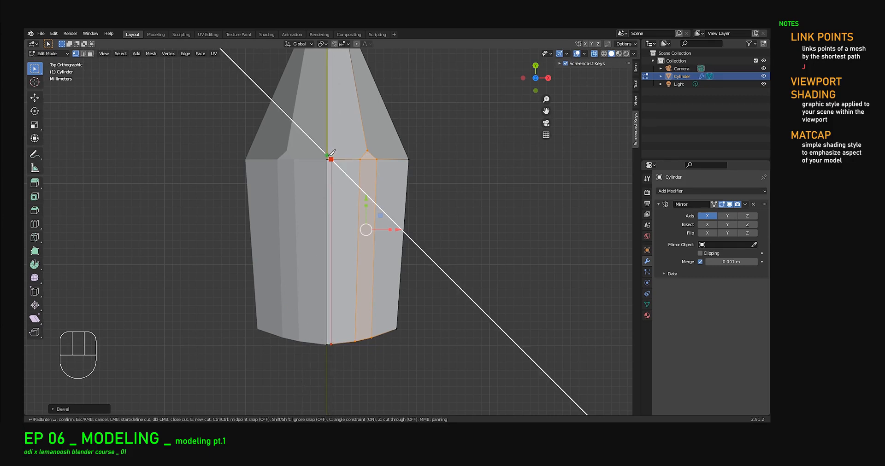
left_click(327, 155)
key("Return")
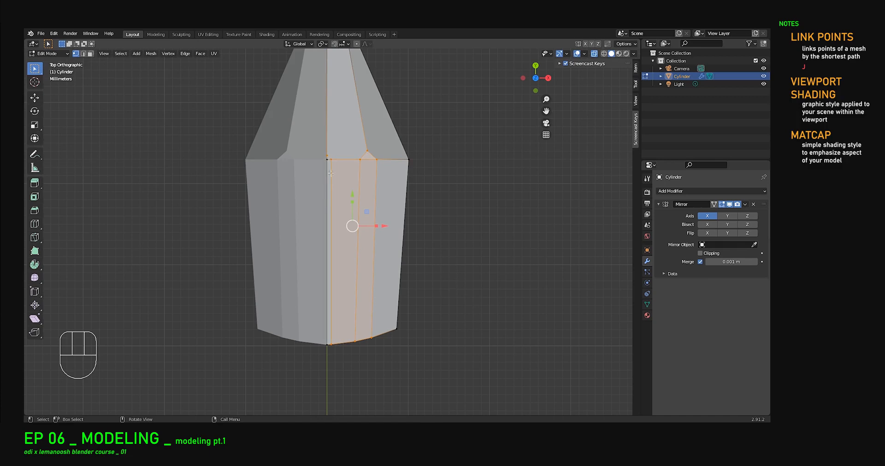
Step: Delete the narrow strip beside the centreline and the beveled strip to open the gaps between the tines
middle_click_drag(332, 180, 327, 149, "shift")
left_click(326, 149)
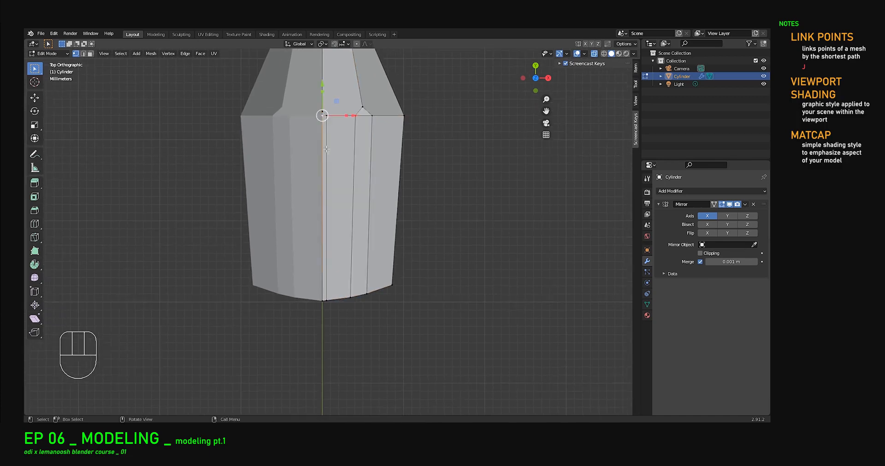
left_click(327, 304, "shift")
key("x")
left_click(352, 301)
left_click(350, 297)
left_click(365, 295, "shift")
key("x")
left_click(365, 293)
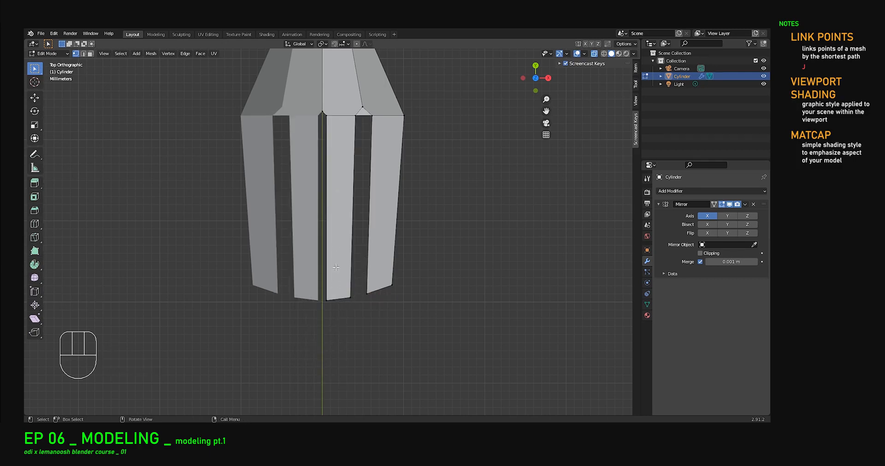
Step: Move the inner tine's vertices slightly outward along X to widen the central gap
left_click_drag(329, 113, 360, 319)
left_click(355, 115, "shift")
left_click_drag(374, 208, 378, 207)
Step: Examine the fork head's tines, gaps and transition into the handle
mouse_move(416, 273)
middle_mouse_down()
mouse_move(499, 261)
mouse_move(352, 277)
mouse_move(539, 287)
mouse_move(220, 278)
mouse_move(424, 271)
middle_mouse_up()
scroll(423, 271, "down", 3)
middle_click_drag(331, 290, 281, 235, "shift")
scroll(348, 231, "down", 2)
scroll(326, 286, "up", 3)
middle_click_drag(326, 286, 299, 228, "shift")
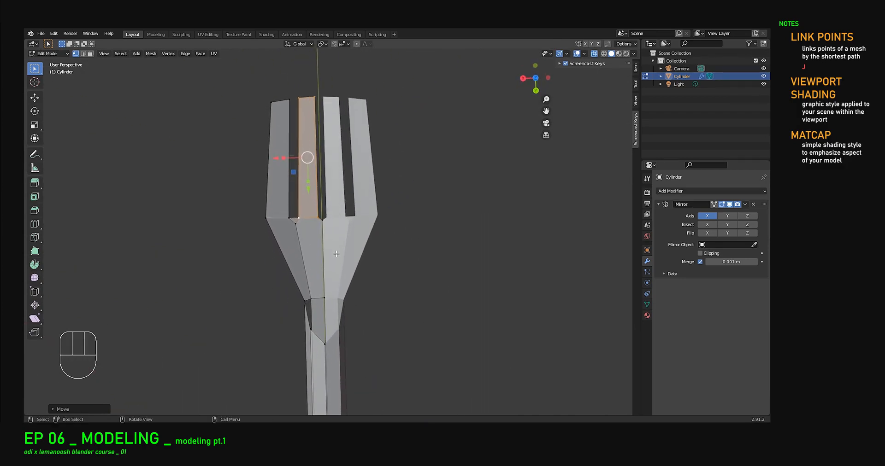
scroll(298, 226, "up", 2)
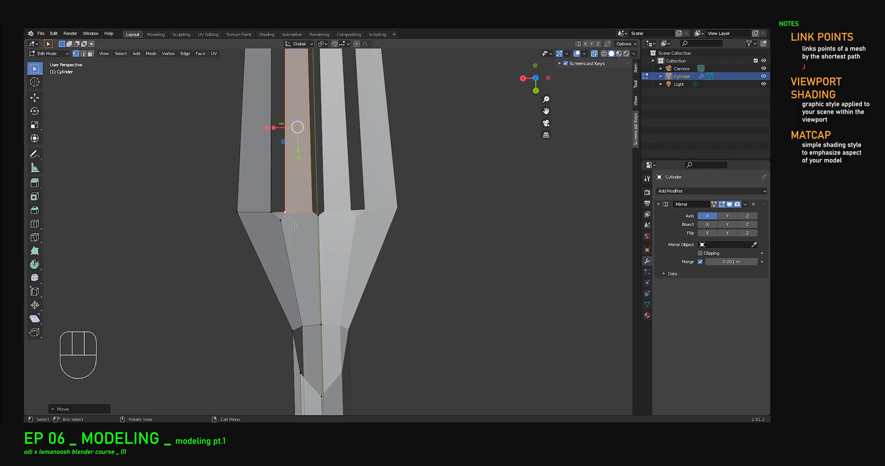
scroll(293, 220, "down", 2)
mouse_move(304, 240)
middle_mouse_down("shift")
mouse_move(306, 280)
mouse_move(307, 243)
middle_mouse_up("shift")
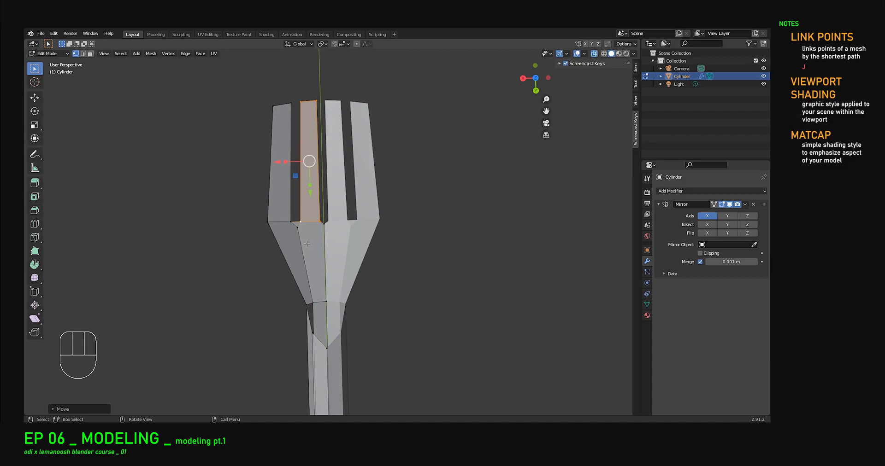
Step: In top view, move the centreline vertex at the base of the central gap slightly along Y toward the handle
key("KP_7")
middle_click_drag(340, 224, 383, 278, "shift")
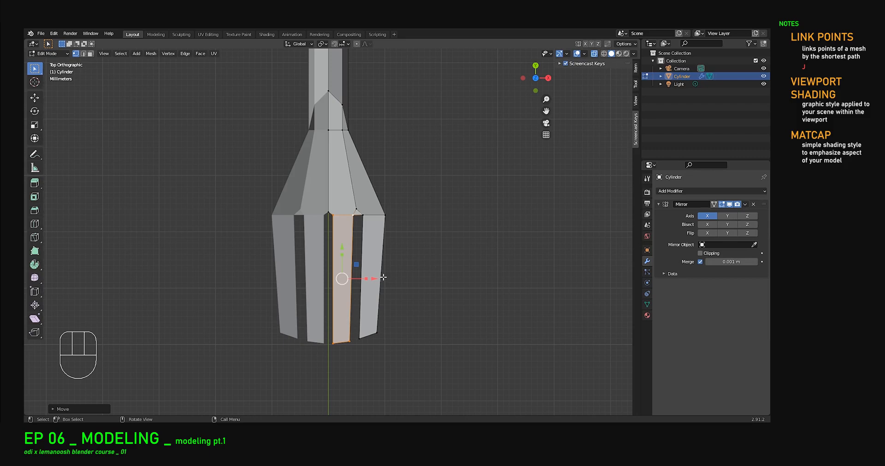
scroll(352, 239, "up", 4)
left_click(327, 205)
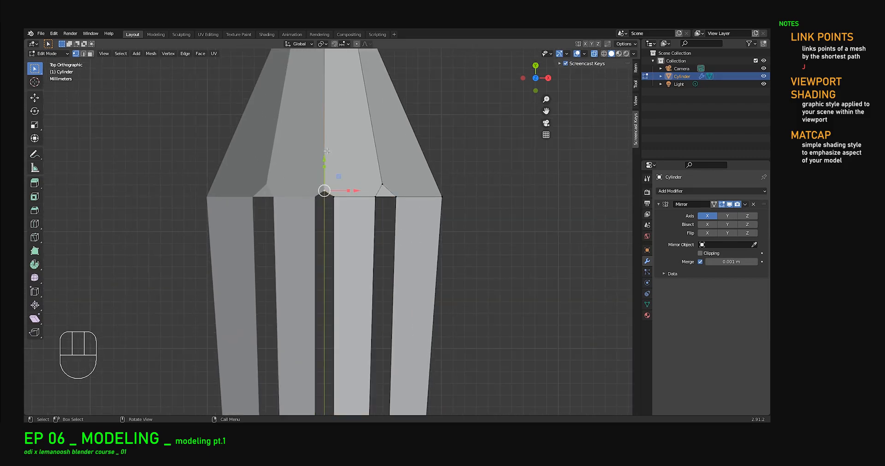
left_click_drag(324, 156, 325, 150)
scroll(369, 220, "down", 5)
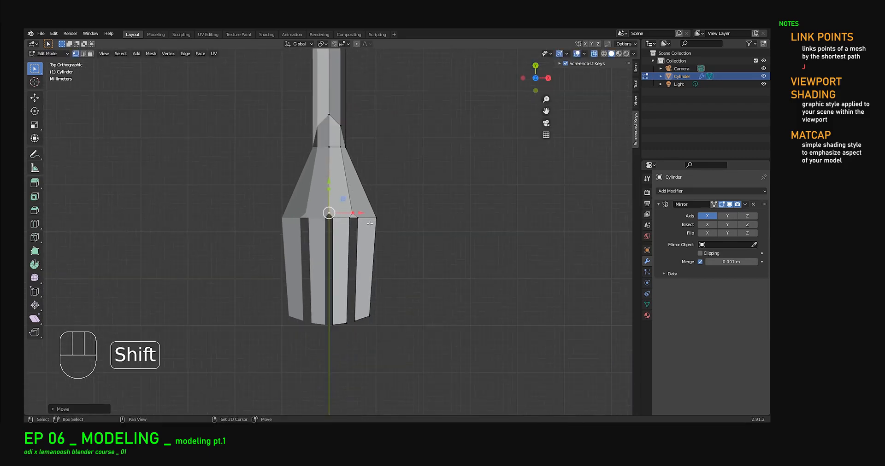
middle_click_drag(369, 222, 374, 238, "shift")
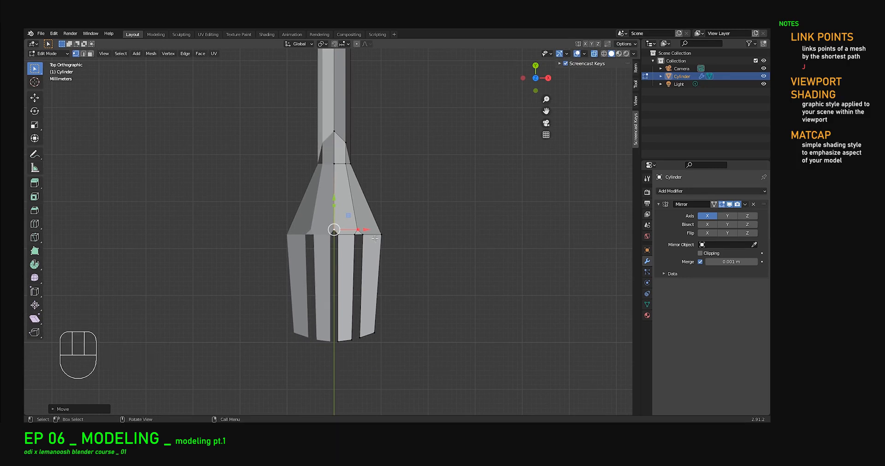
Step: Examine the faces between the handle neck and tine bases, selecting the vertices at the outer edge and gap corner
scroll(360, 230, "up", 1)
middle_click_drag(430, 310, 423, 221)
middle_click_drag(472, 258, 601, 304)
scroll(434, 208, "up", 4)
middle_click_drag(434, 208, 378, 198)
middle_click_drag(447, 323, 452, 212, "shift")
left_click(273, 185)
left_click(279, 197, "shift")
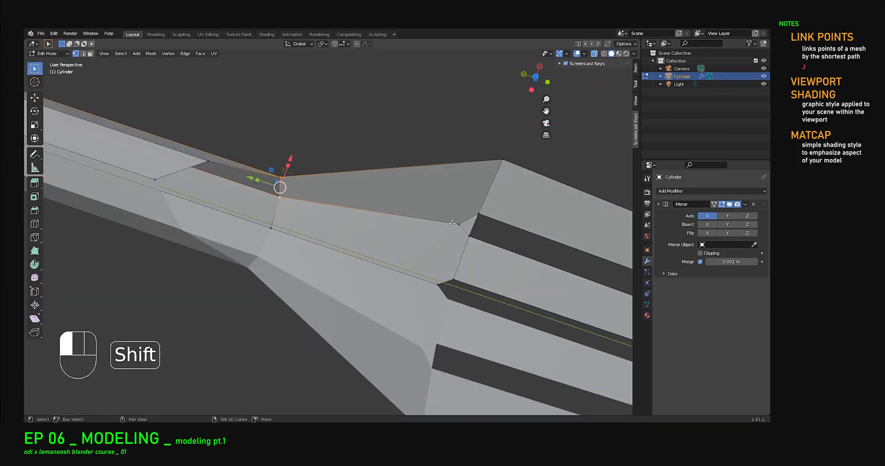
left_click(503, 159, "shift")
middle_click_drag(503, 159, 419, 289)
left_click(417, 212)
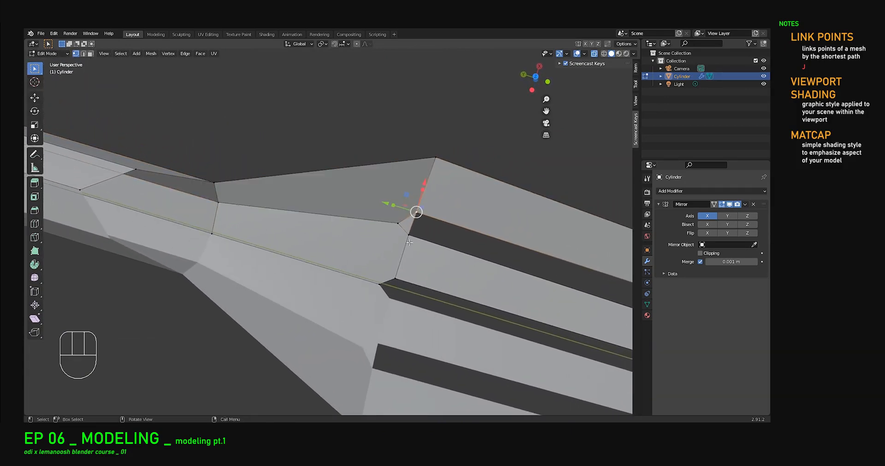
left_click(413, 236, "shift")
middle_click_drag(416, 260, 370, 242)
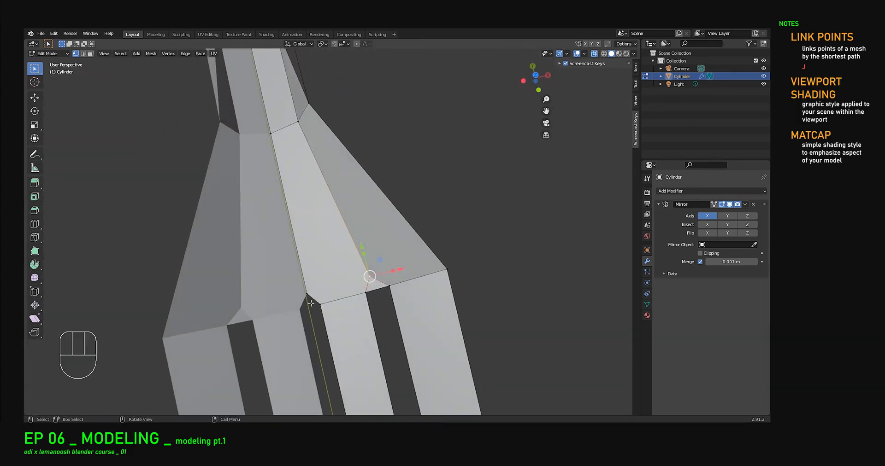
Step: Examine the overall shape of the low-poly fork head and its four tines from several angles
scroll(311, 303, "down", 3)
middle_click_drag(310, 294, 304, 214, "shift")
middle_click_drag(349, 246, 425, 296)
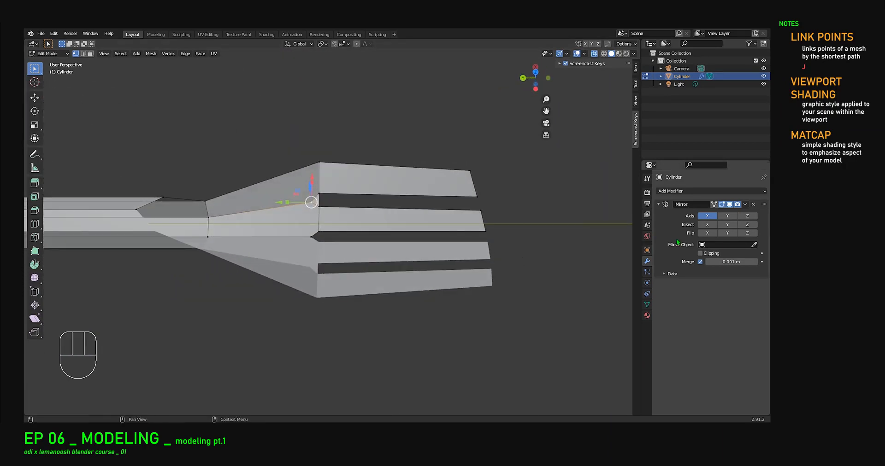
middle_click_drag(400, 263, 377, 283)
middle_click_drag(448, 276, 449, 296)
key("alt+Tab")
key("alt+Tab")
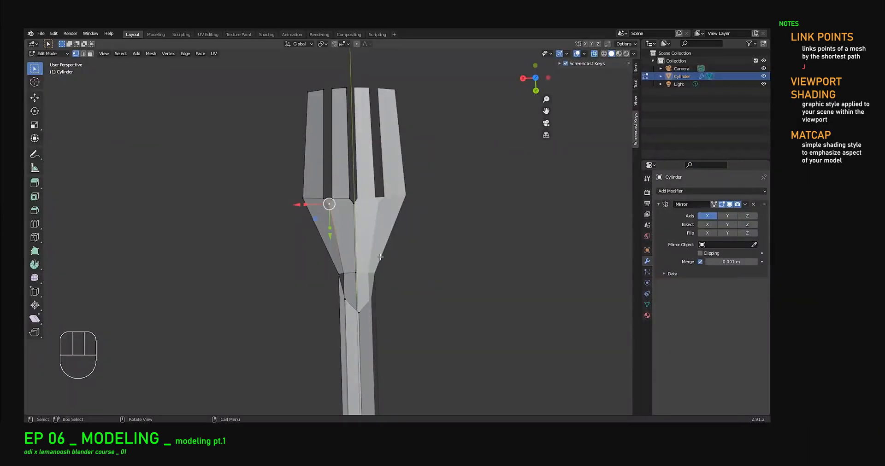
Step: In Object Mode, add a Subdivision Surface modifier with viewport level 2 and enable Clipping on the Mirror modifier
key("Tab")
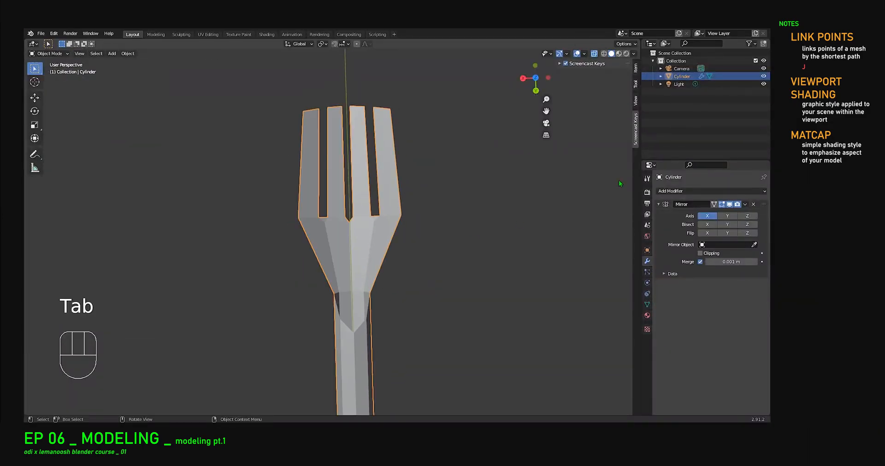
left_click(682, 191)
left_click(619, 324)
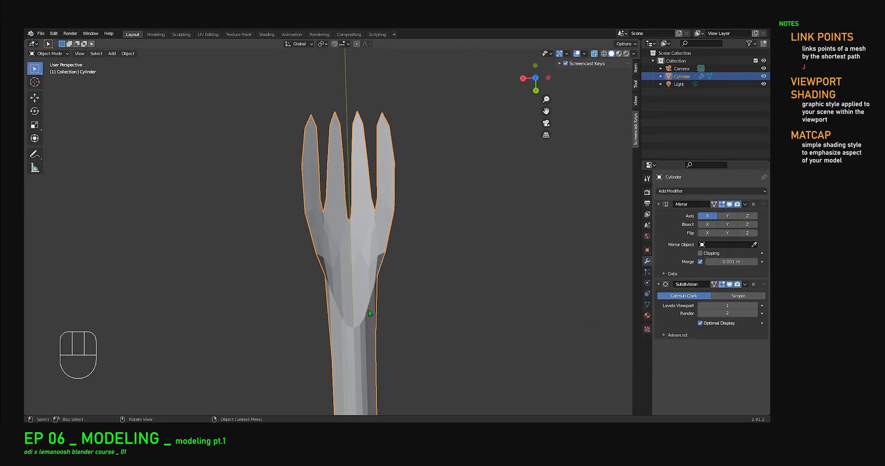
left_click(753, 305)
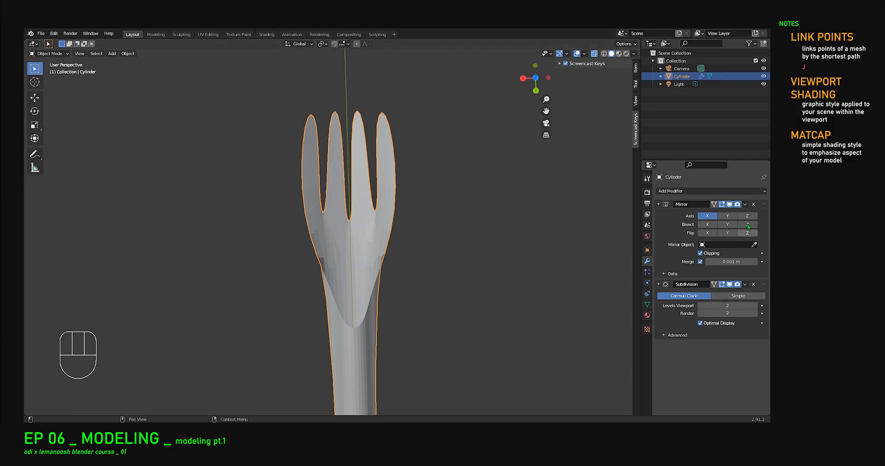
middle_click_drag(393, 326, 340, 291, "shift")
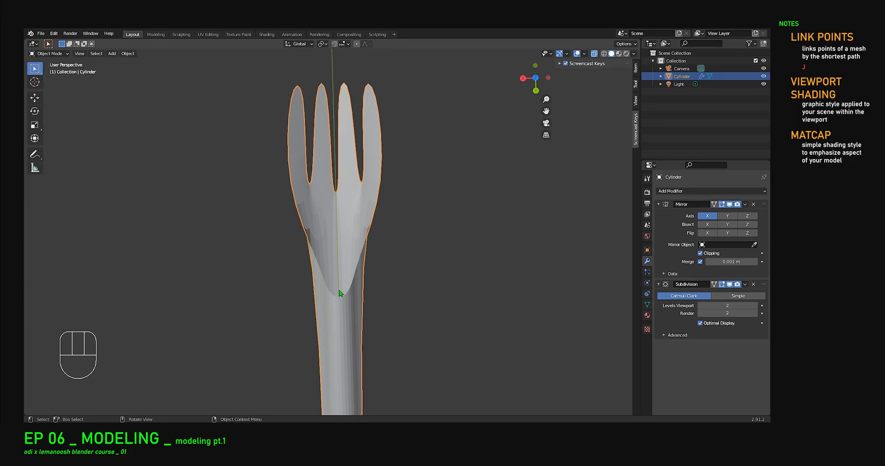
Step: Apply Shade Smooth to the fork object
key("space")
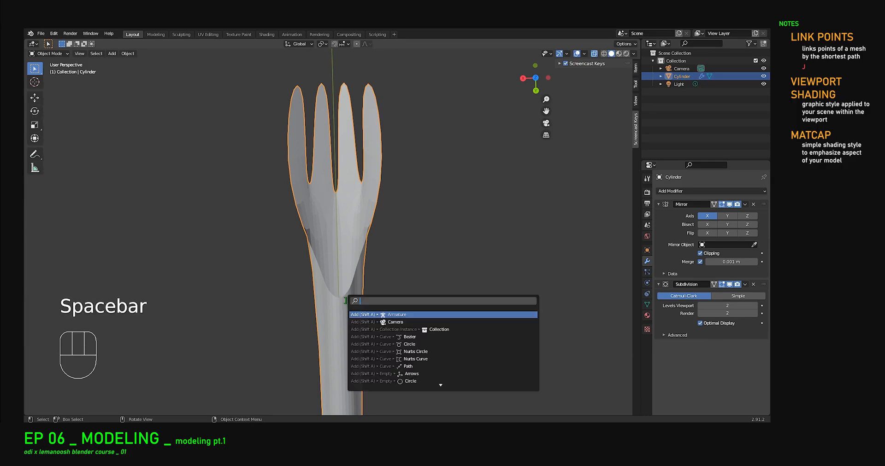
type("shade")
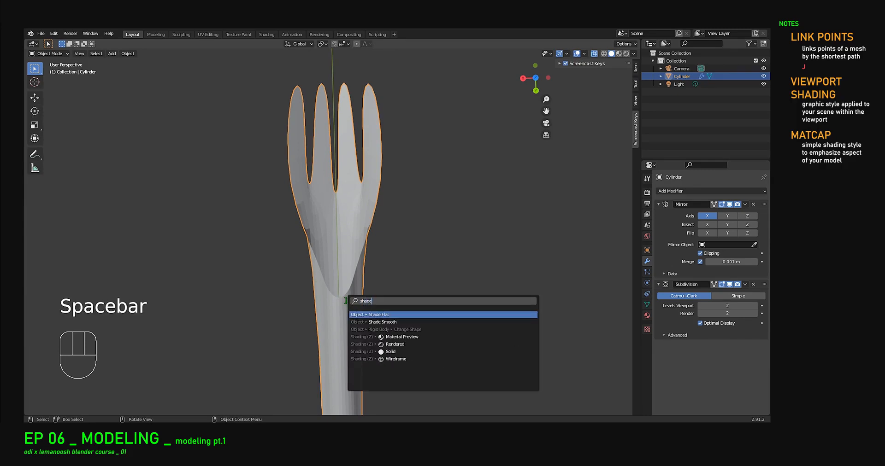
left_click(380, 322)
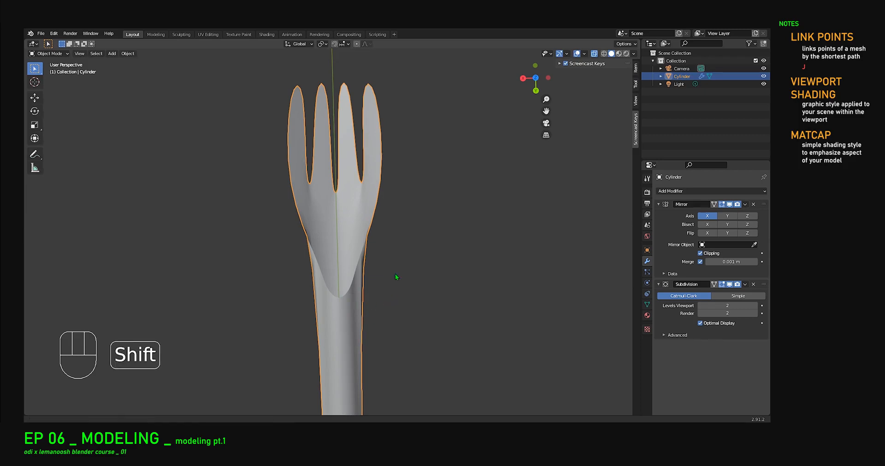
Step: Examine the smoothed fork's head, neck and handle from above, below and the side
middle_click_drag(395, 274, 397, 180, "shift")
scroll(360, 256, "down", 3)
middle_click_drag(359, 256, 519, 247)
scroll(341, 272, "up", 6)
middle_click_drag(341, 272, 383, 161)
scroll(340, 317, "down", 3)
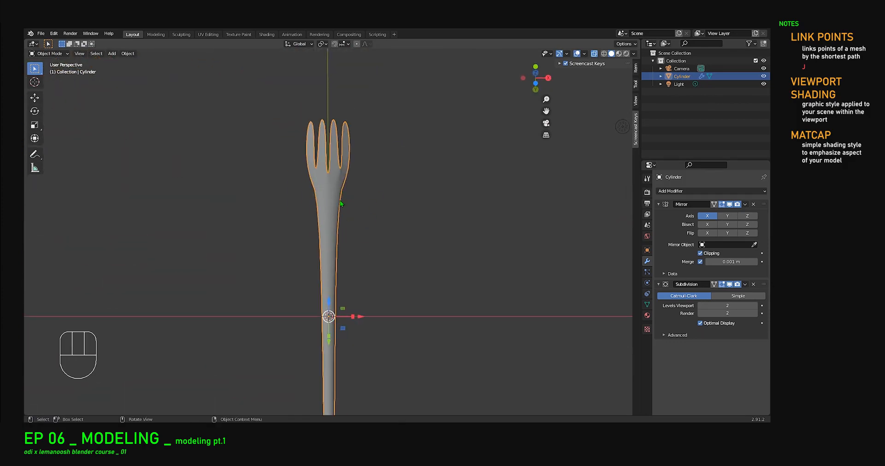
scroll(397, 229, "up", 4)
middle_click_drag(396, 230, 283, 193)
Step: In Edit Mode, add a loop cut around the straw handle and slide it close to the fork head
key("Tab")
scroll(281, 187, "up", 3)
left_click_drag(225, 123, 345, 223)
middle_click_drag(347, 237, 237, 119)
left_click_drag(254, 122, 374, 299)
middle_click_drag(373, 298, 343, 322)
scroll(278, 227, "up", 4)
scroll(360, 267, "down", 5)
middle_click_drag(509, 244, 355, 261, "shift")
middle_click_drag(355, 260, 354, 239)
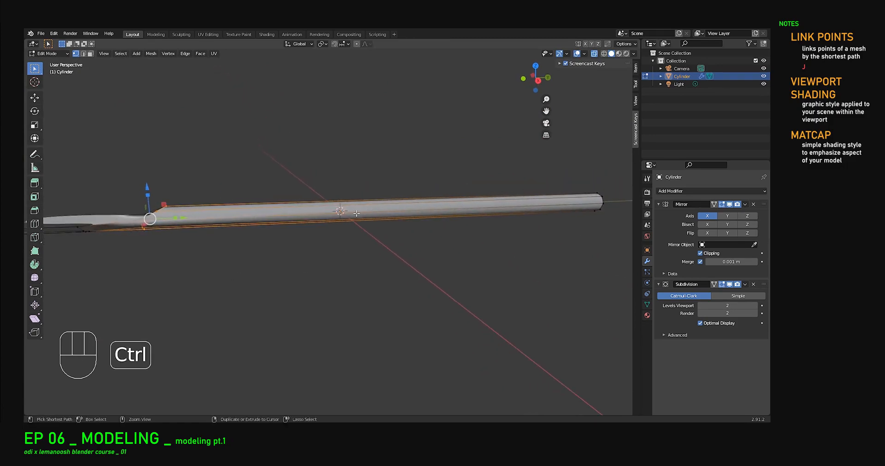
key("ctrl+r")
left_click(358, 213)
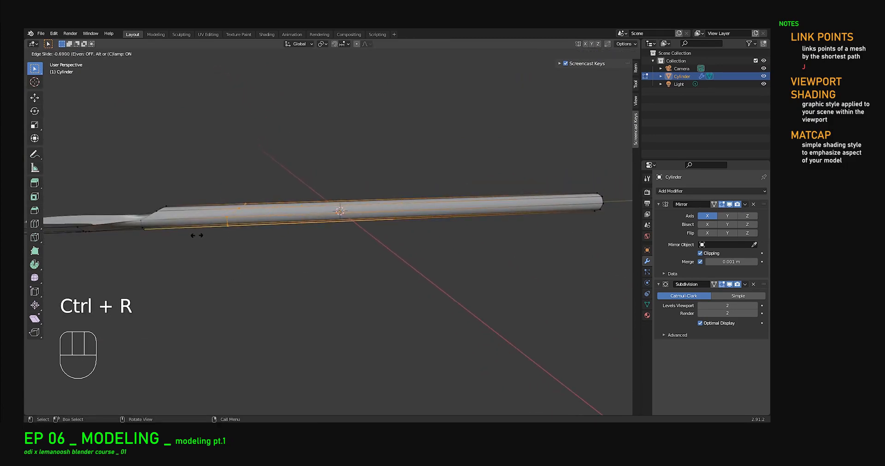
left_click(147, 240)
middle_click_drag(147, 239, 191, 232, "shift")
Step: Examine the long handle edges between the new loop and the handle's far end, selecting their end vertices
left_click(188, 210)
left_click(209, 210, "shift")
middle_click_drag(273, 212, 630, 230)
left_click(598, 209, "shift")
scroll(171, 239, "up", 4)
middle_click_drag(169, 238, 171, 257)
middle_click_drag(310, 217, 392, 242, "shift")
left_click(134, 249)
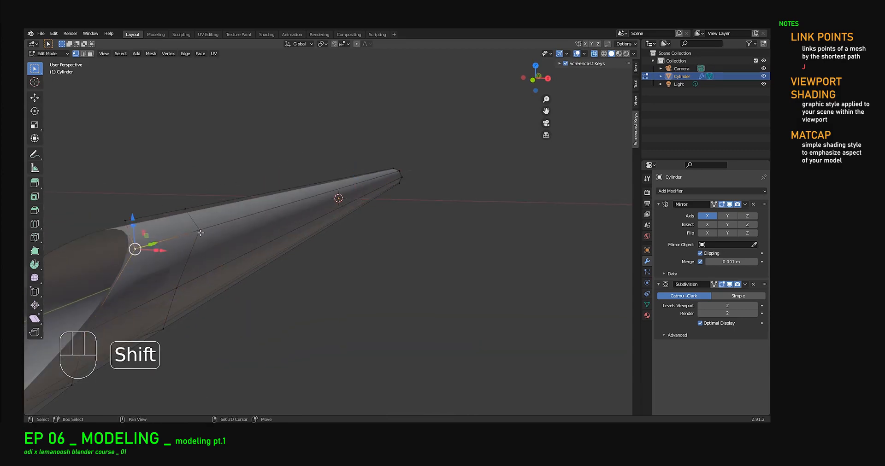
left_click(401, 170, "shift")
scroll(418, 184, "down", 4)
middle_click_drag(418, 184, 369, 218)
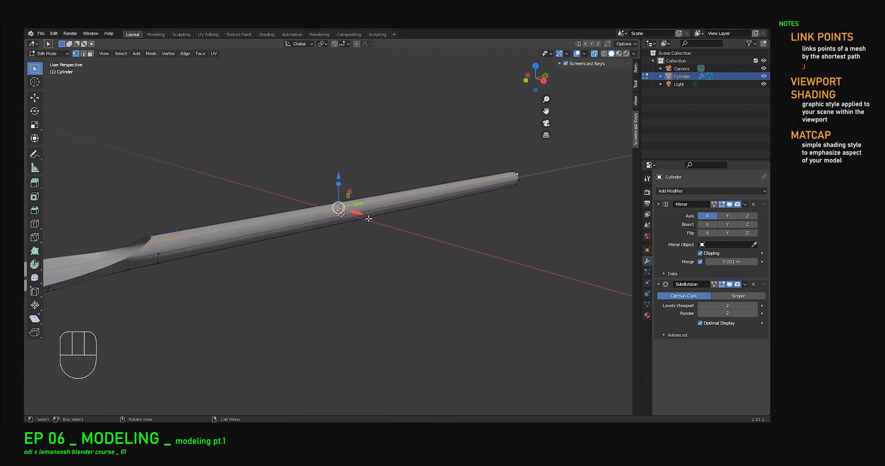
Step: Examine the new edge loop and the surrounding vertices where the handle opens into the fork head
left_click(179, 257, "alt")
left_click_drag(312, 161, 411, 294)
middle_click_drag(361, 242, 263, 254)
middle_click_drag(263, 253, 397, 216, "shift")
scroll(326, 252, "up", 3)
middle_click_drag(326, 252, 308, 260)
left_click(290, 208, "ctrl+alt")
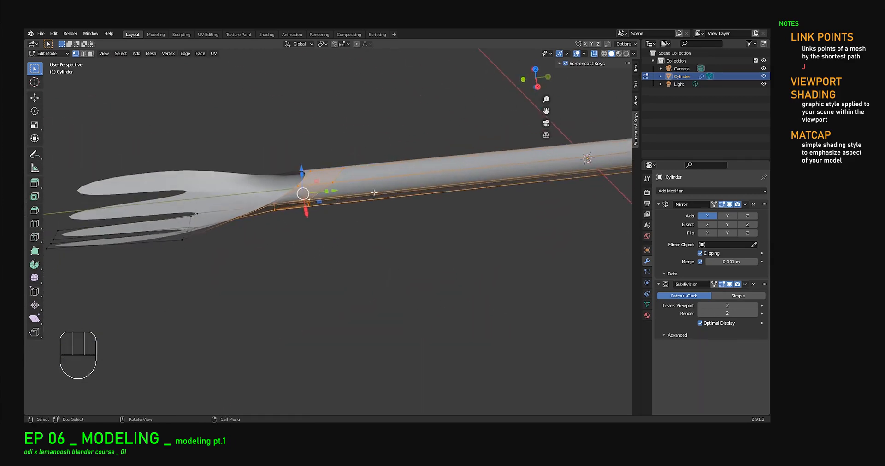
middle_click_drag(364, 199, 424, 260)
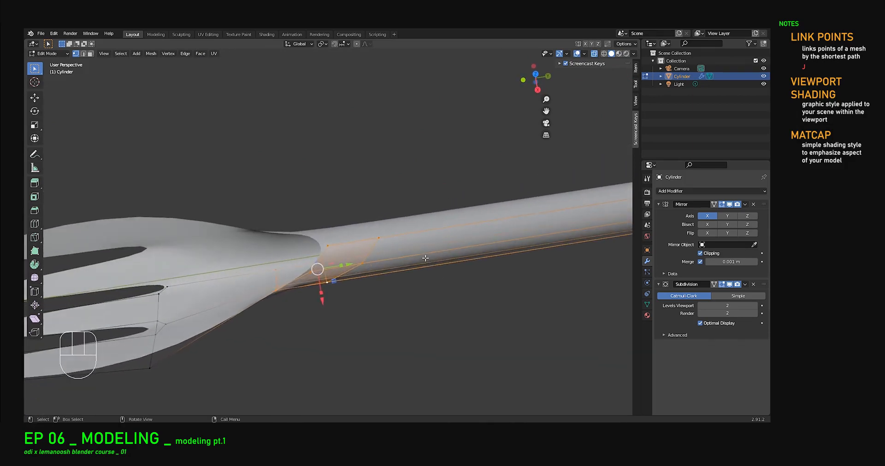
Step: Move the new loop's upper and side vertices individually along Y to bring the slanted loop closer to upright
left_click(339, 253)
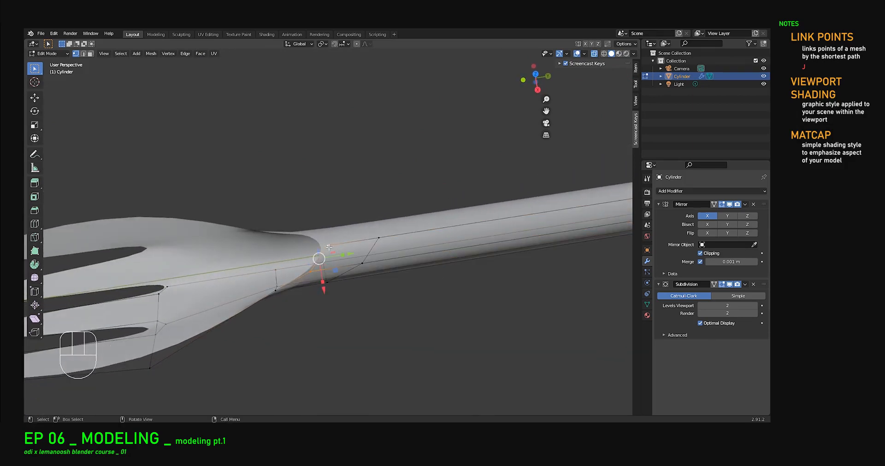
left_click_drag(363, 243, 337, 257)
left_click(310, 272, "shift")
middle_click_drag(338, 257, 406, 207)
left_click(379, 215, "shift")
left_click_drag(396, 219, 363, 216)
left_click(349, 218)
middle_click_drag(373, 229, 335, 215)
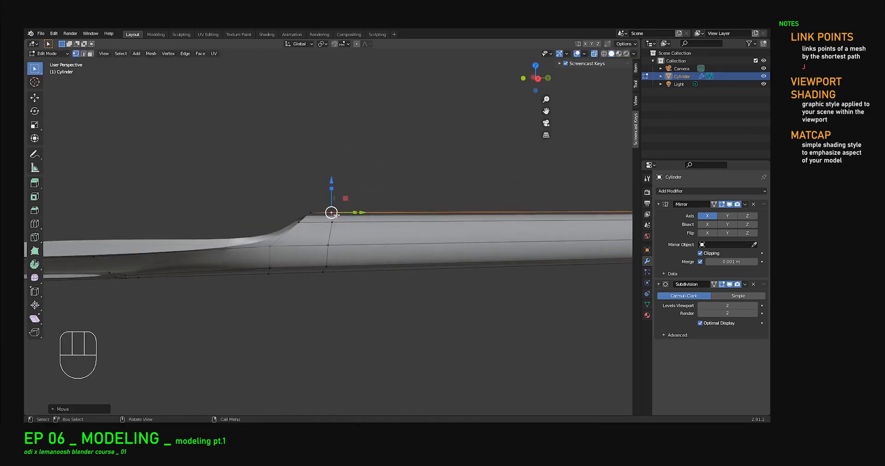
left_click(329, 248)
left_click_drag(359, 246, 361, 245)
middle_click_drag(369, 257, 475, 242)
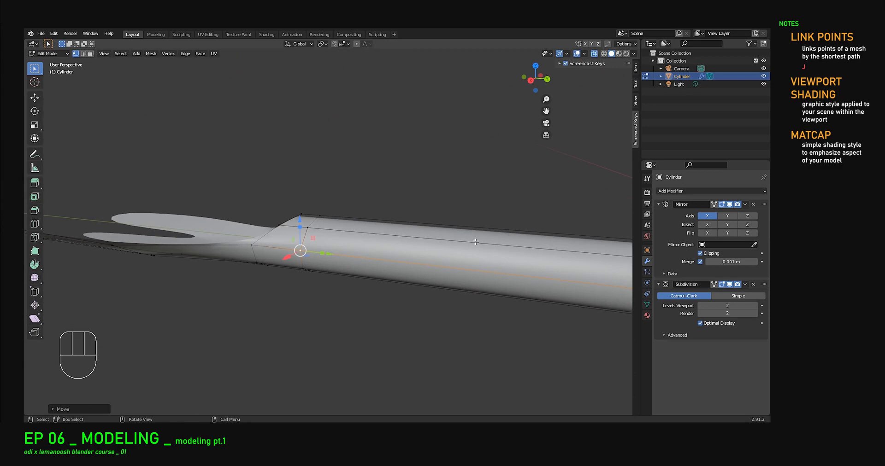
Step: Select the whole handle loop, scale it along Y to straighten it, and nudge it along Y toward the fork head
left_click(309, 220, "alt")
left_click(301, 239, "alt")
middle_click_drag(301, 249, 329, 237)
middle_click_drag(346, 264, 352, 262)
key("s")
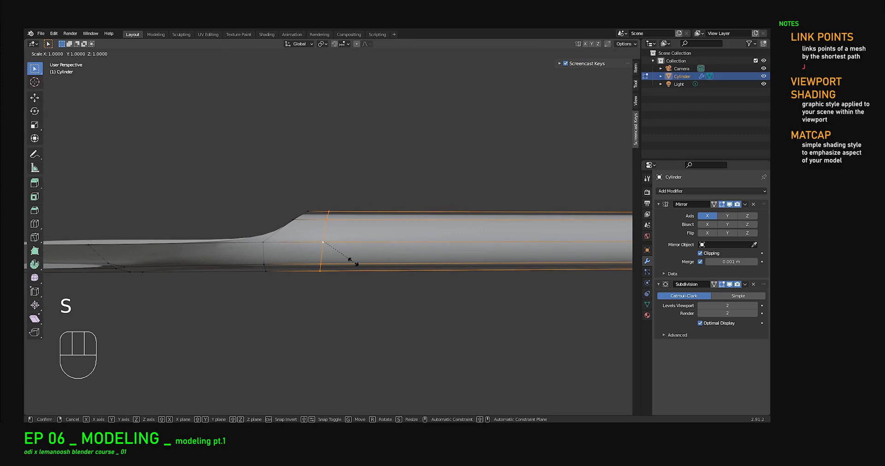
key("y")
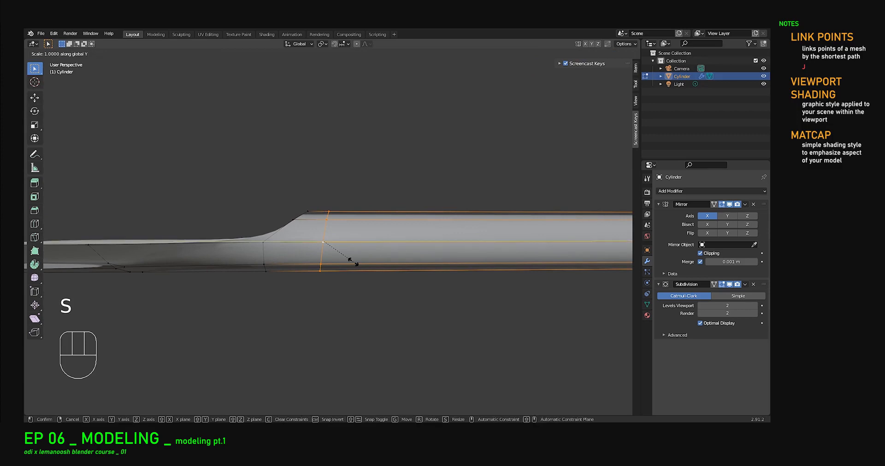
key("Return")
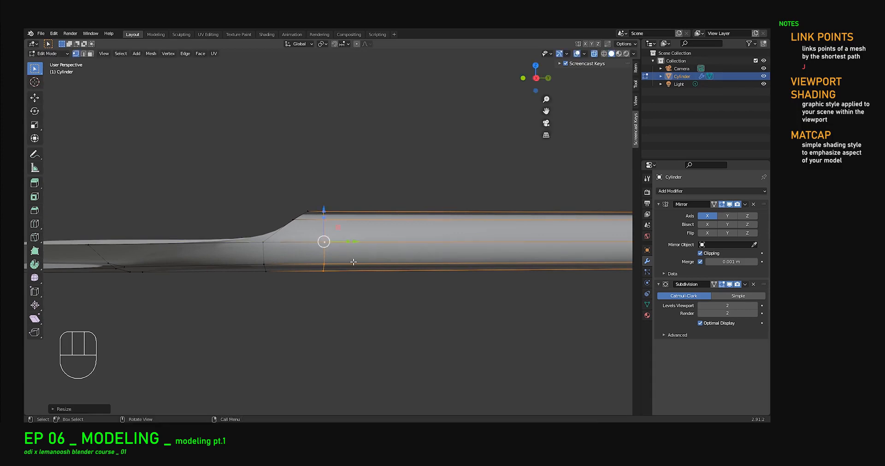
mouse_move(345, 261)
middle_mouse_down()
mouse_move(272, 276)
mouse_move(345, 267)
mouse_move(334, 272)
mouse_move(328, 205)
mouse_move(348, 262)
middle_mouse_up()
left_click_drag(357, 241, 354, 243)
middle_click_drag(354, 242, 321, 212)
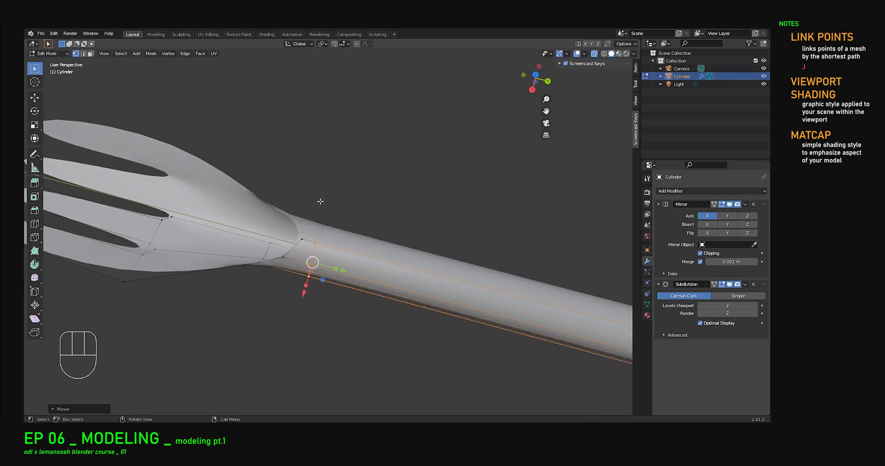
Step: Examine the smoothed transition between the handle and the fork head from several angles
scroll(348, 303, "down", 3)
middle_click_drag(348, 303, 296, 338)
middle_click_drag(243, 237, 383, 239, "shift")
scroll(359, 241, "up", 2)
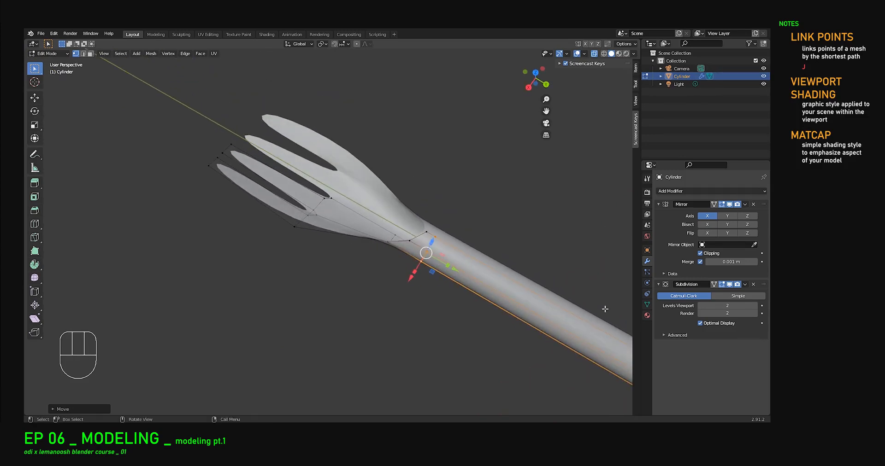
middle_click_drag(593, 309, 539, 319, "shift")
middle_click_drag(311, 236, 271, 228)
middle_click_drag(299, 172, 358, 221)
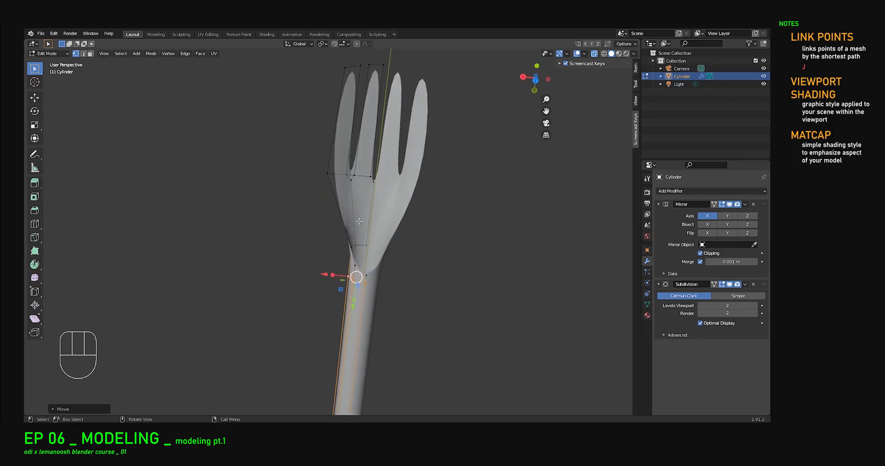
Step: Raise the Subdivision modifier's viewport level to 3 and view the tines from above
key("KP_7")
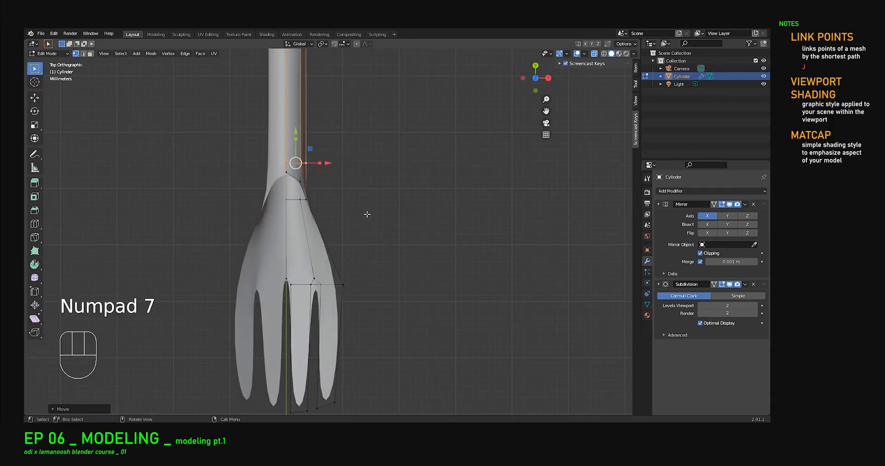
middle_click_drag(370, 314, 378, 172, "shift")
scroll(310, 271, "up", 5)
middle_click_drag(299, 247, 378, 270, "shift")
scroll(382, 321, "down", 1)
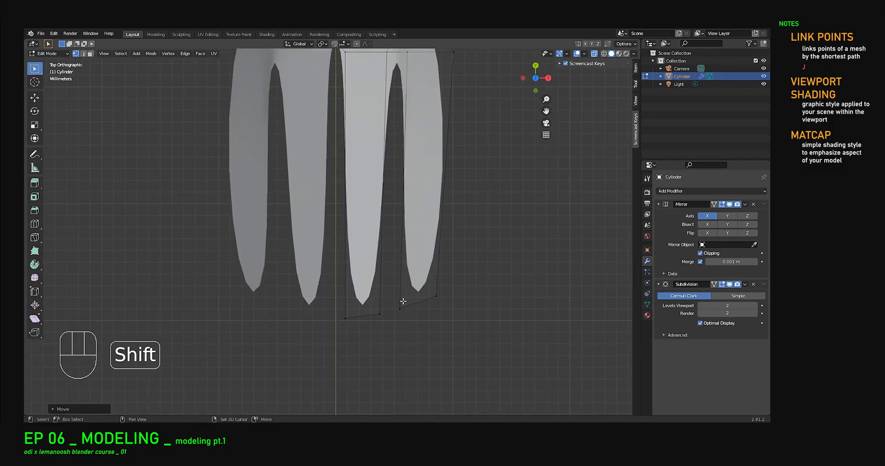
middle_click_drag(383, 318, 382, 346, "shift")
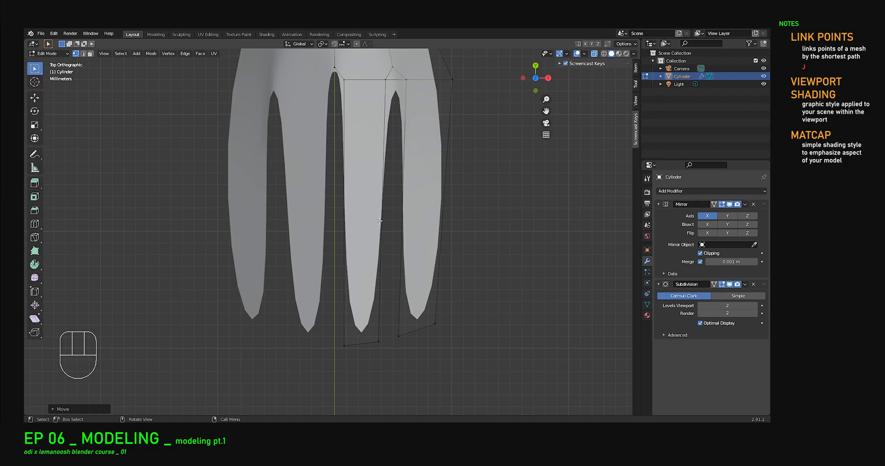
key("ctrl+3")
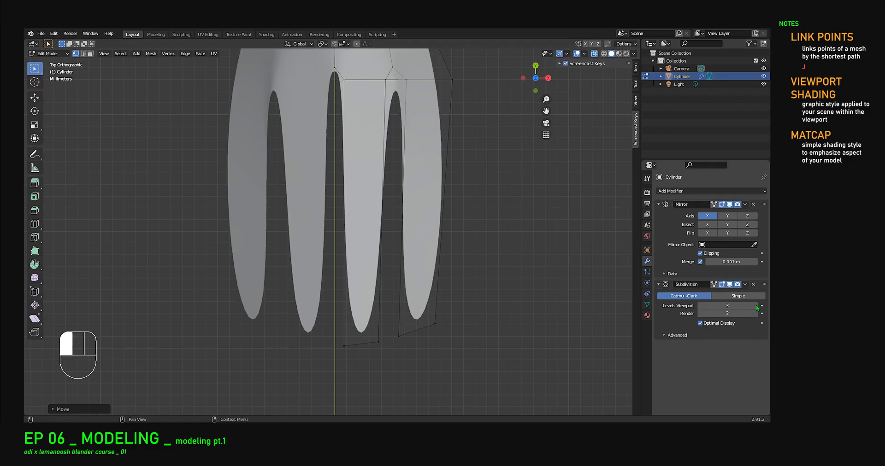
middle_click_drag(465, 297, 447, 288, "shift")
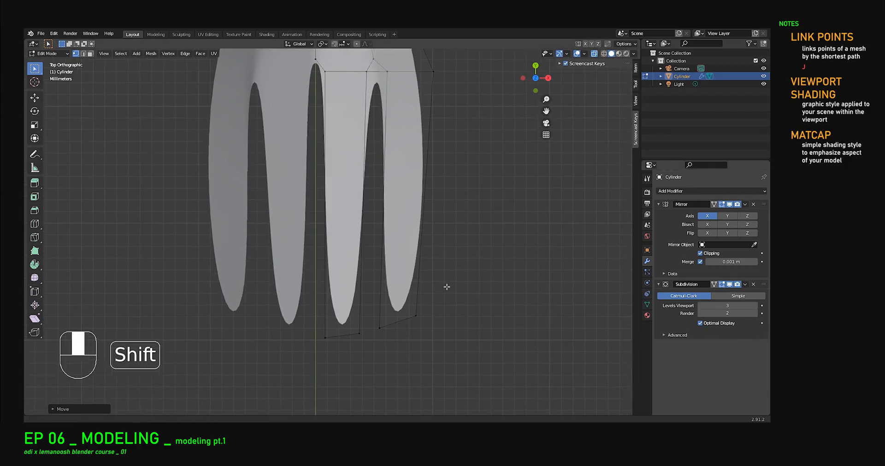
Step: Add a centred edge loop across the inner tine and set the Mirror merge distance to 0.0001 m
key("ctrl+r")
left_click(350, 173)
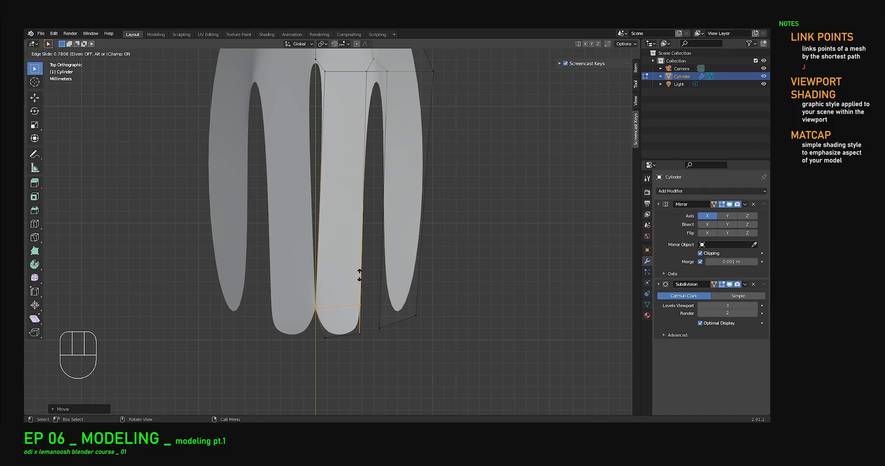
right_click(359, 275)
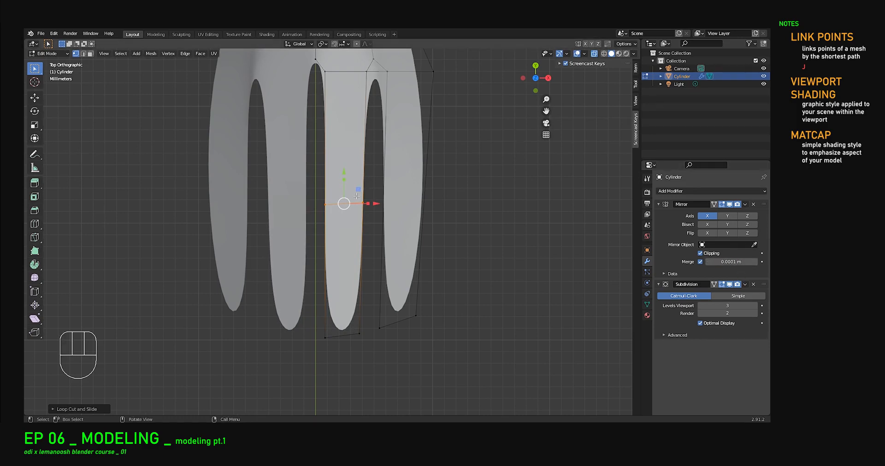
Step: Slide the inner tine's new edge loop down close to its tip
key("g")
key("g")
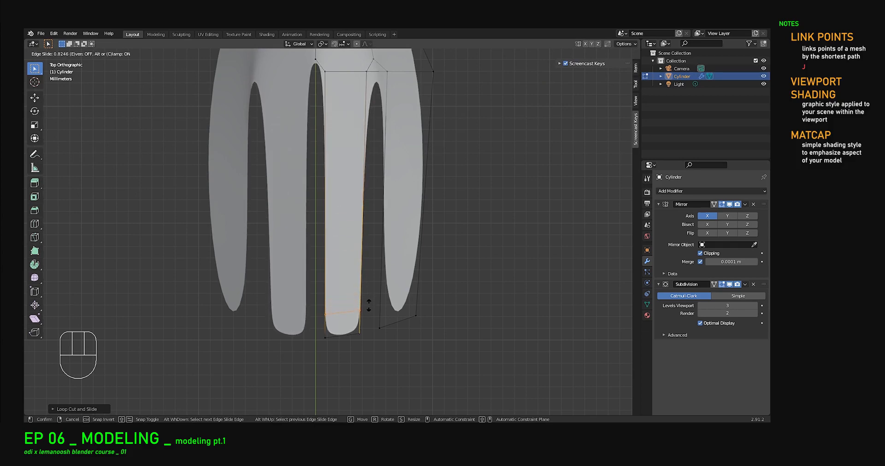
left_click(369, 304)
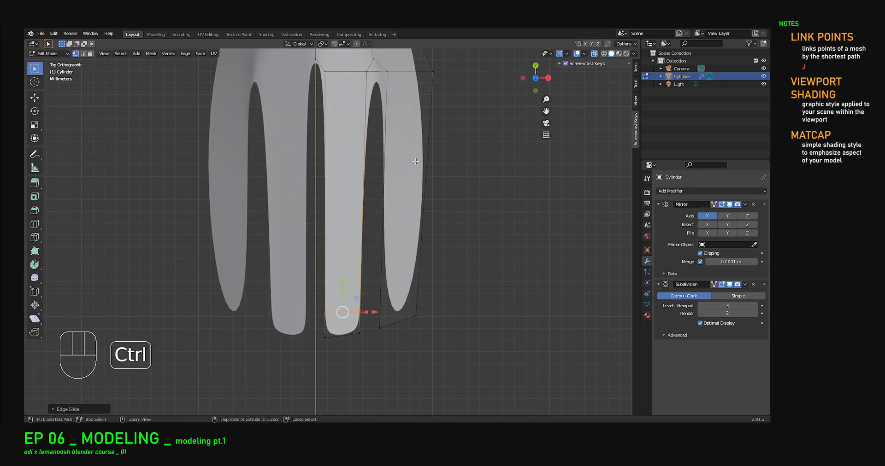
Step: Add an edge loop near the outer tine's tip and compare the tine shape with the fork reference photo
key("ctrl+r")
left_click(418, 205)
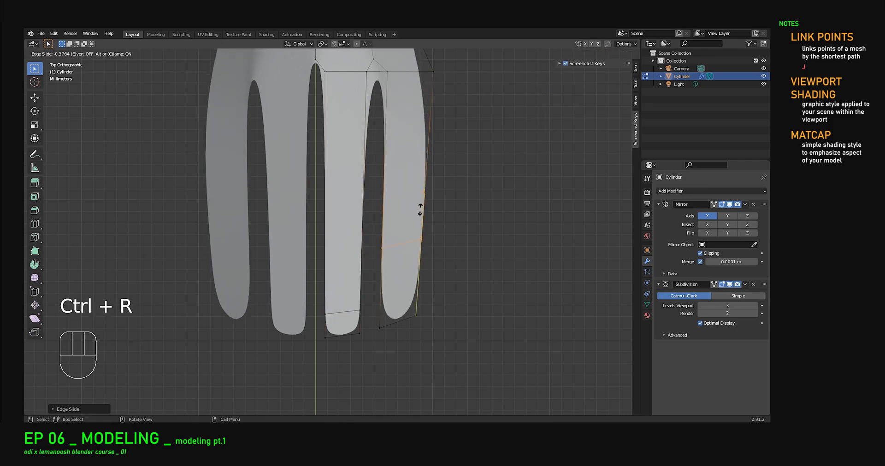
left_click(420, 257)
key("alt+Tab")
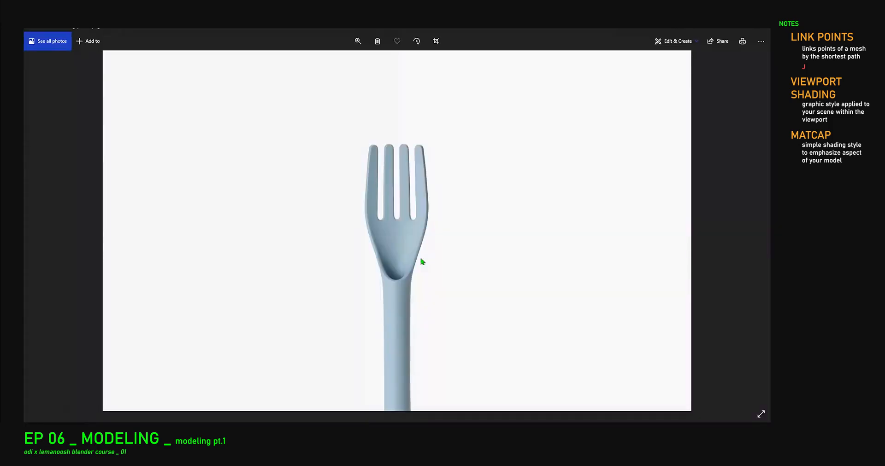
key("alt+Tab")
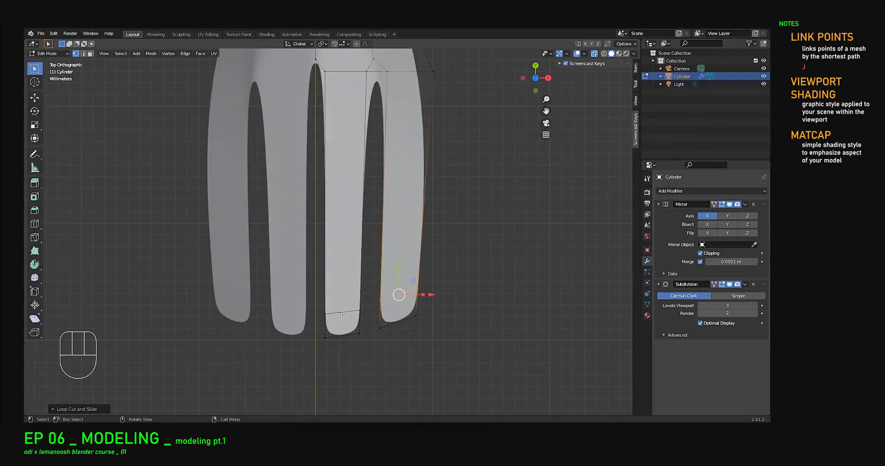
Step: Select the tip loops of both tines and slide them slightly back from the tips
left_click(325, 314, "shift")
left_click(360, 310, "shift")
key("g")
key("g")
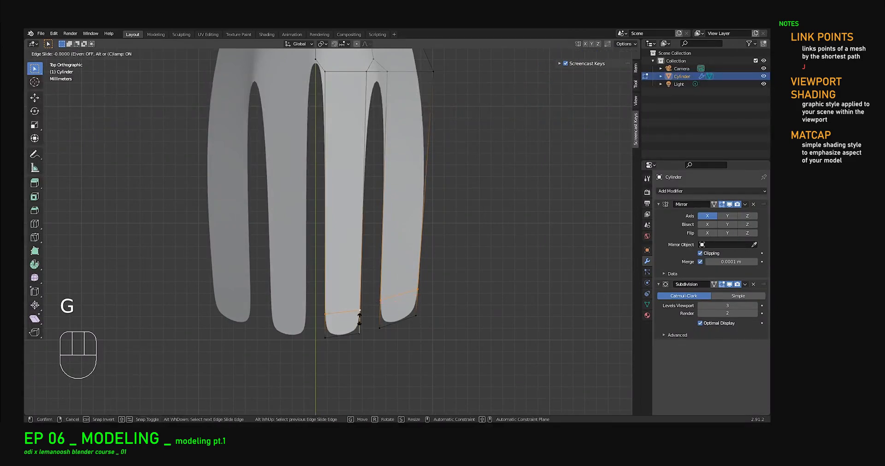
left_click(421, 316)
Step: Move the outer-side tip vertices of both tines along Y to level the slanted tip edges
left_click(420, 276, "shift")
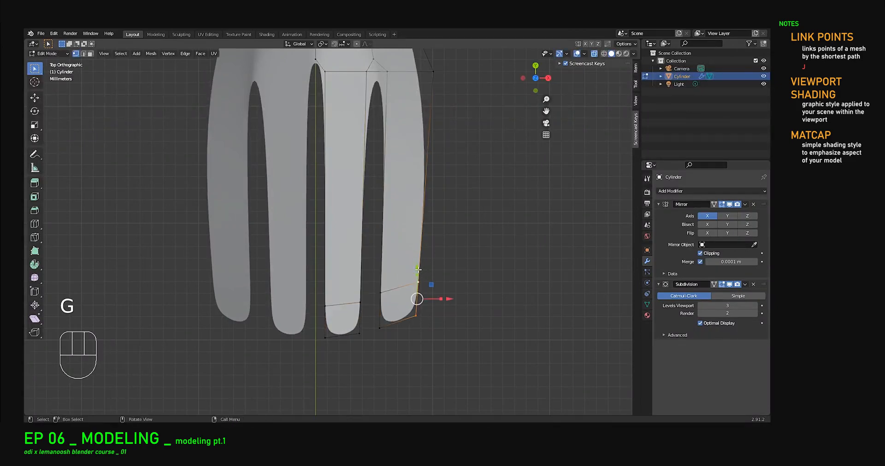
left_click_drag(417, 265, 416, 278)
left_click(359, 303)
left_click(359, 334, "shift")
left_click_drag(359, 286, 357, 290)
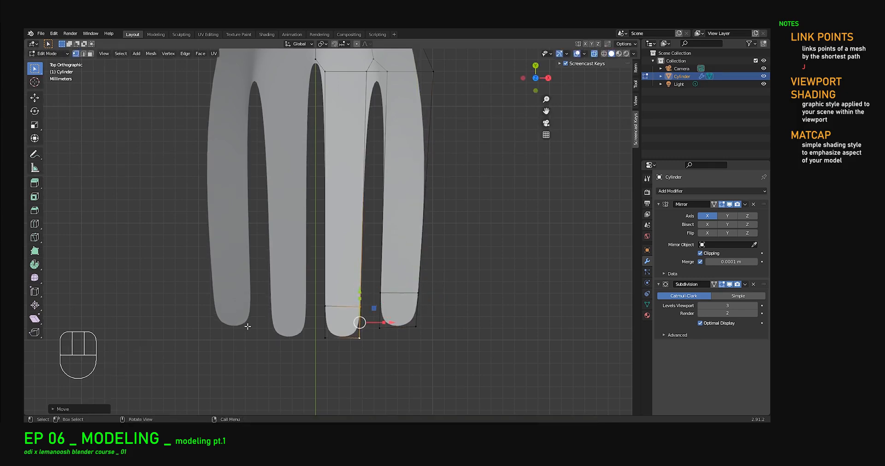
Step: Flatten the inner tine's supporting loop and its end edge by scaling each along Y
middle_click_drag(400, 283, 404, 304, "shift")
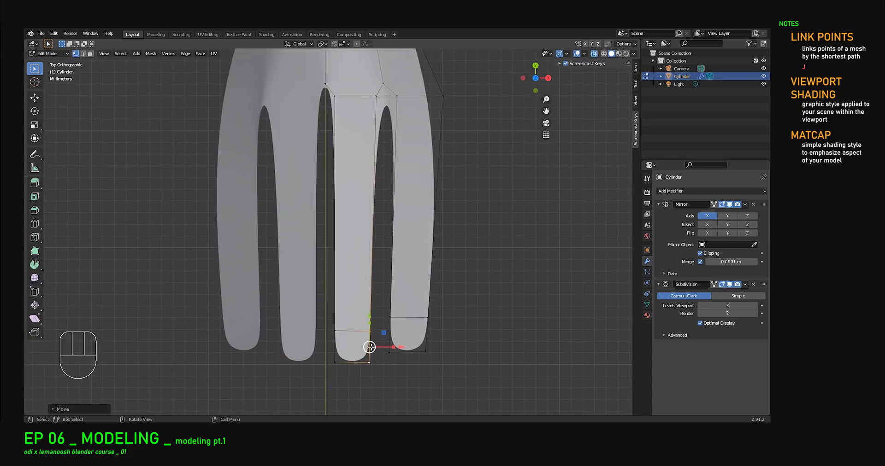
left_click(370, 331)
left_click(369, 331)
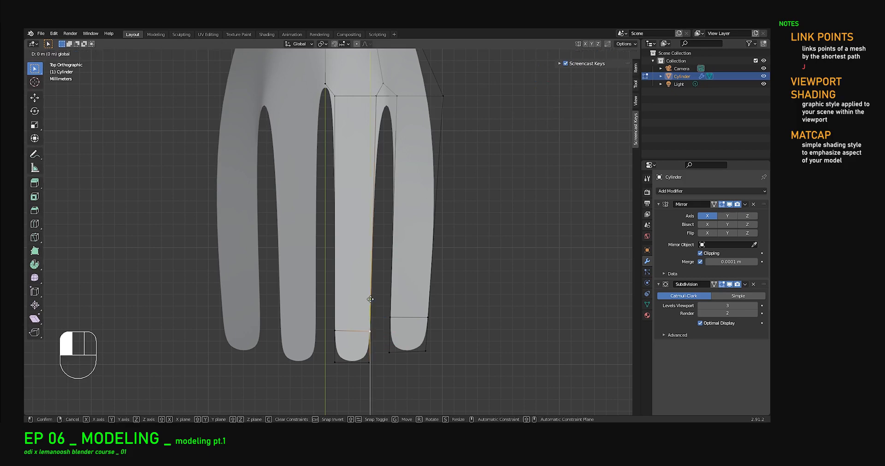
left_click(335, 330, "shift")
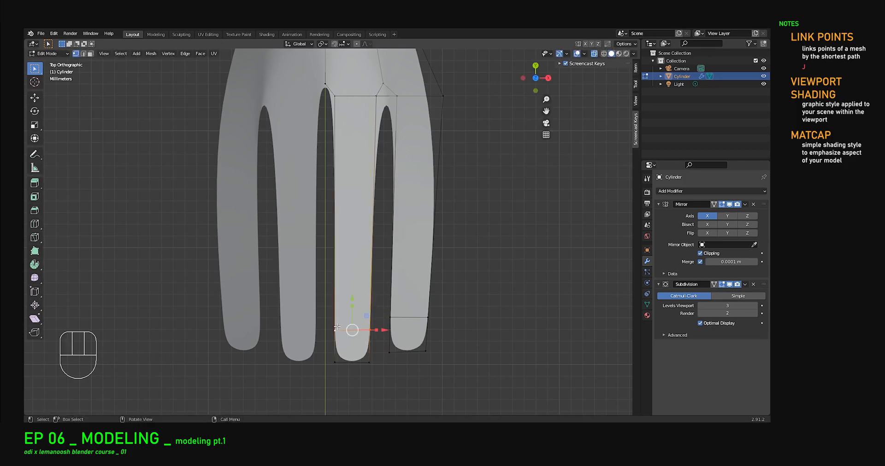
key("s")
left_click(337, 327)
left_click_drag(316, 353, 378, 386)
key("s")
key("y")
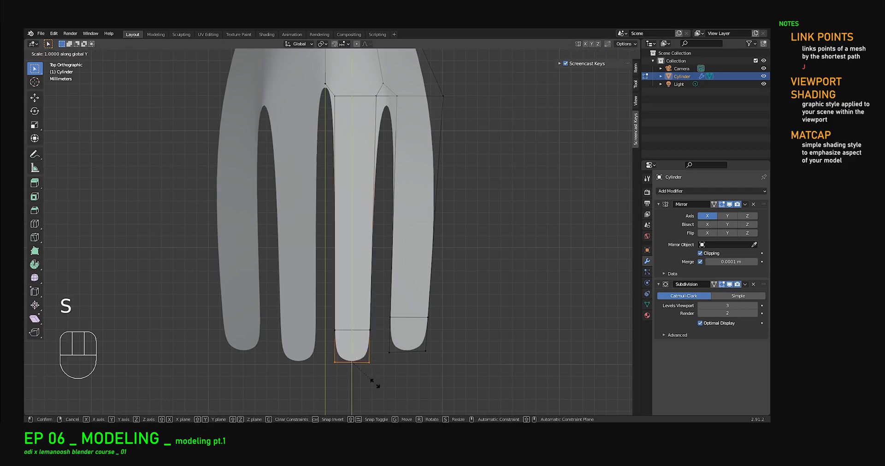
left_click(375, 383)
Step: Flatten the outer tine's supporting loop and its end edge by scaling along Y to 0
left_click_drag(380, 304, 443, 334)
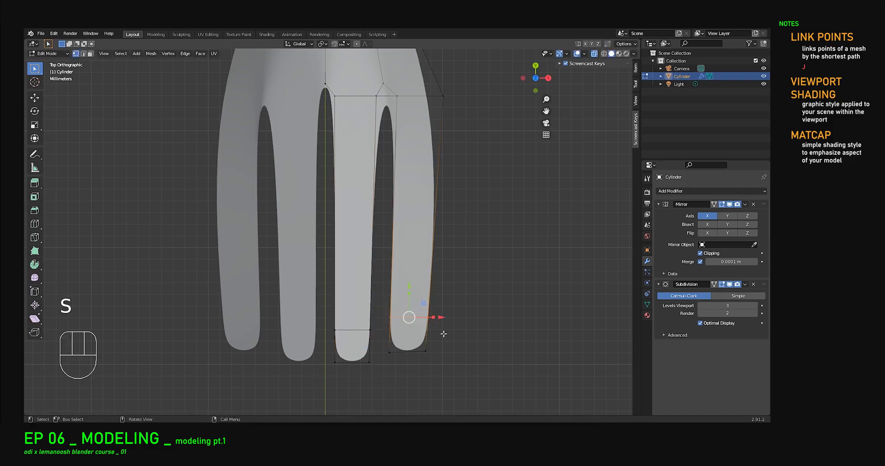
key("s")
key("y")
left_click(443, 334)
left_click_drag(375, 337, 461, 361)
key("s")
key("y")
key("0")
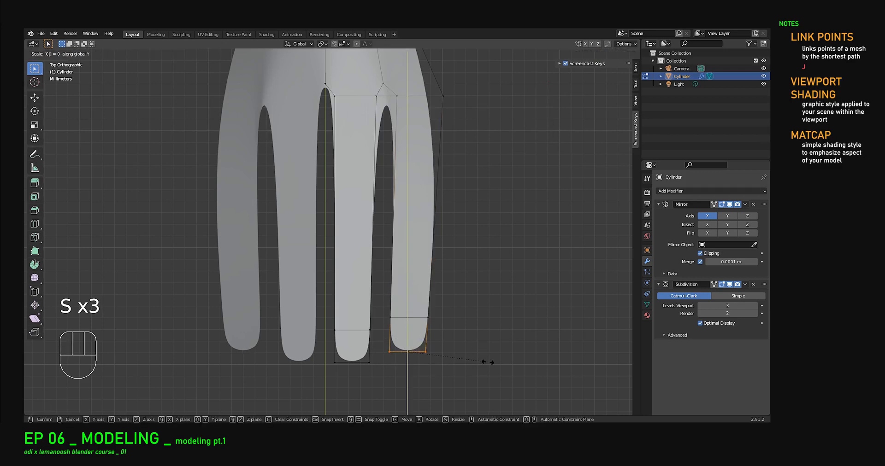
left_click(488, 362)
Step: Examine the tines from above and select the vertices across their base to inspect the topology there
mouse_move(424, 206)
middle_mouse_down("shift")
mouse_move(398, 201)
mouse_move(438, 198)
middle_mouse_up("shift")
scroll(401, 208, "down", 2)
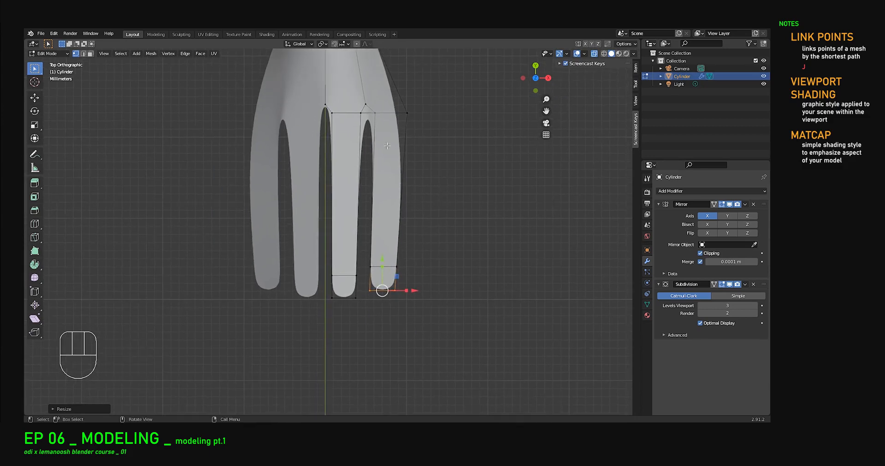
scroll(385, 136, "up", 2)
middle_click_drag(381, 90, 357, 238, "shift")
scroll(375, 203, "down", 3)
scroll(378, 237, "up", 4)
left_click_drag(280, 168, 512, 326)
scroll(473, 298, "down", 4)
middle_click_drag(413, 289, 407, 248, "shift")
scroll(407, 249, "up", 2)
middle_click_drag(384, 298, 394, 255, "shift")
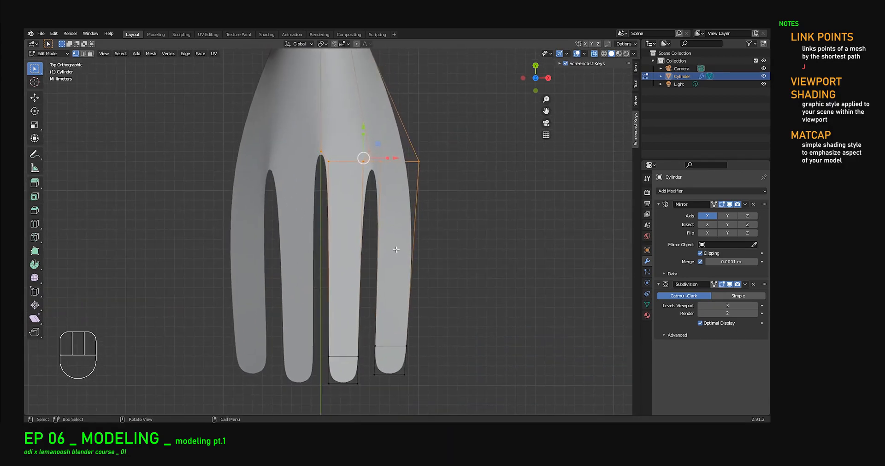
Step: Examine the inner tine and its base vertices from several angles, checking the geometry around the gaps
mouse_move(390, 223)
middle_mouse_down()
mouse_move(399, 208)
mouse_move(381, 215)
middle_mouse_up()
middle_click_drag(381, 258, 385, 69, "shift")
middle_click_drag(414, 175, 429, 198)
left_click_drag(379, 130, 469, 195)
middle_click_drag(460, 210, 248, 127)
middle_click_drag(272, 169, 532, 309)
key("KP_7")
middle_click_drag(406, 238, 338, 137, "shift")
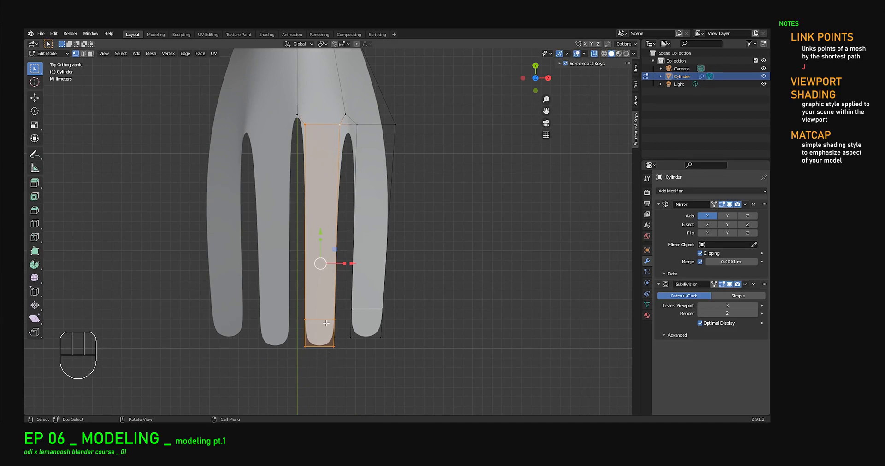
middle_click_drag(311, 324, 360, 222, "shift")
left_click(340, 130)
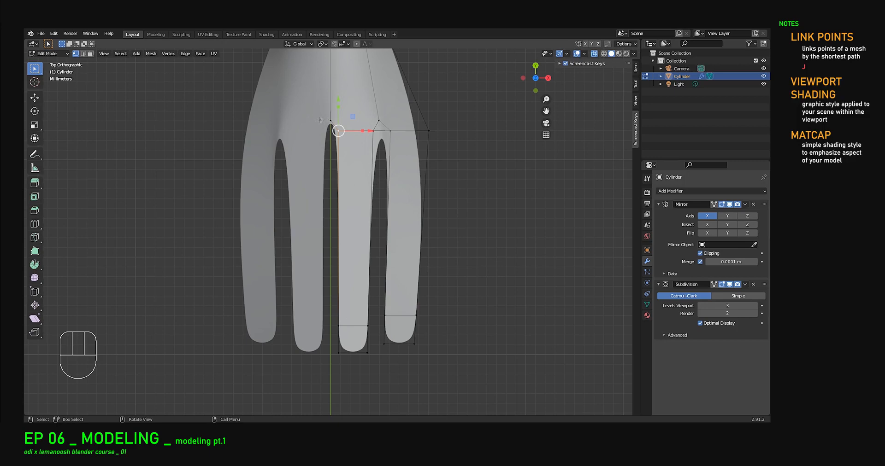
middle_click_drag(337, 147, 347, 165, "shift")
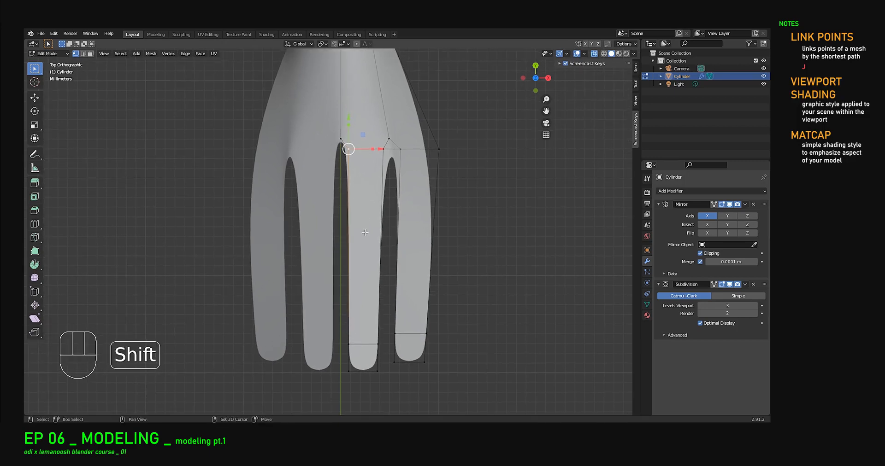
middle_click_drag(363, 221, 363, 206, "shift")
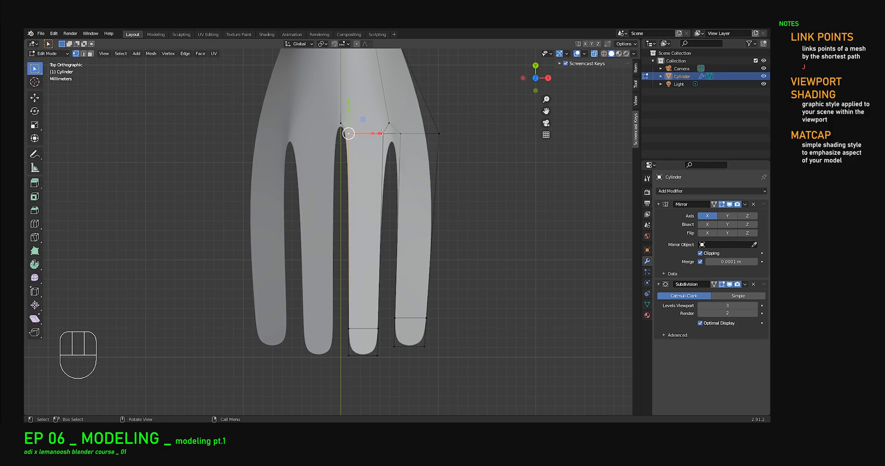
scroll(412, 276, "down", 3)
middle_click_drag(378, 166, 380, 225, "shift")
middle_click_drag(399, 196, 382, 148)
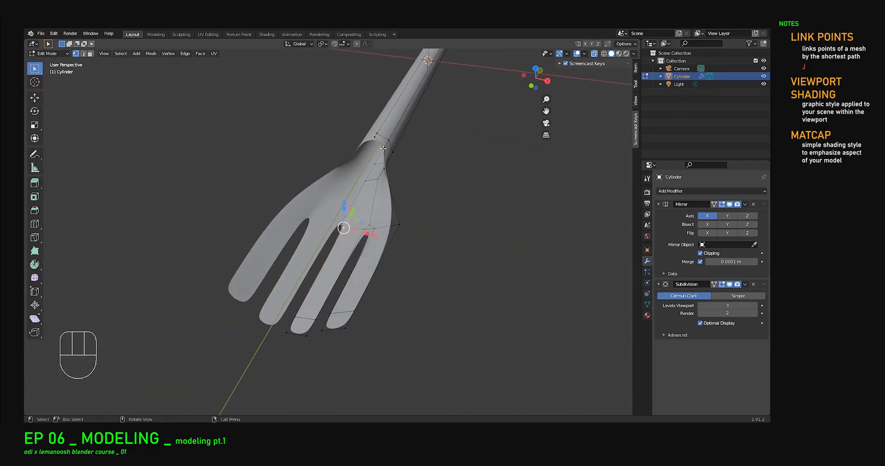
Step: Start a knife cut at the centre line above the middle gap and trace an inset outline around the inner tine back to its base
key("KP_7")
scroll(361, 218, "up", 2)
middle_click_drag(362, 218, 352, 124, "shift")
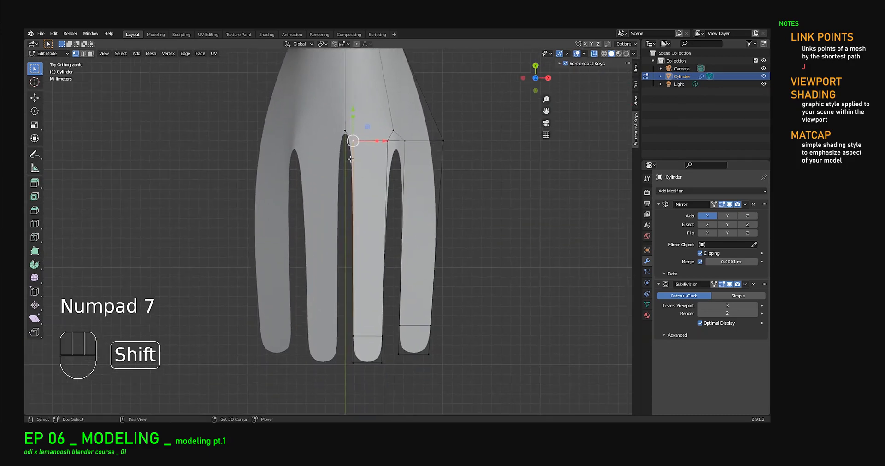
key("k")
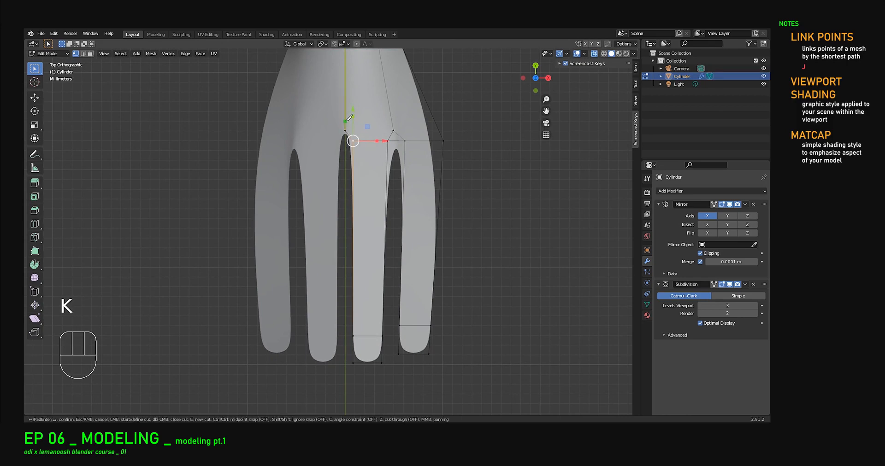
left_click(345, 120)
left_click(360, 140)
key("c")
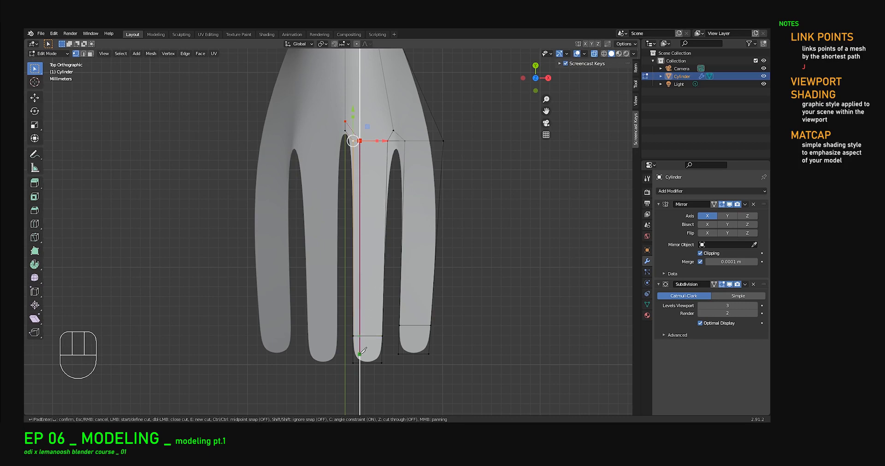
left_click(360, 354)
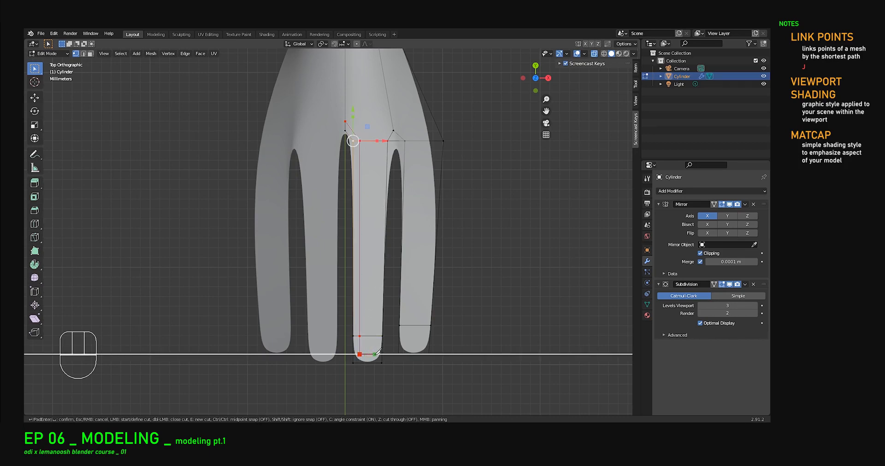
left_click(375, 354)
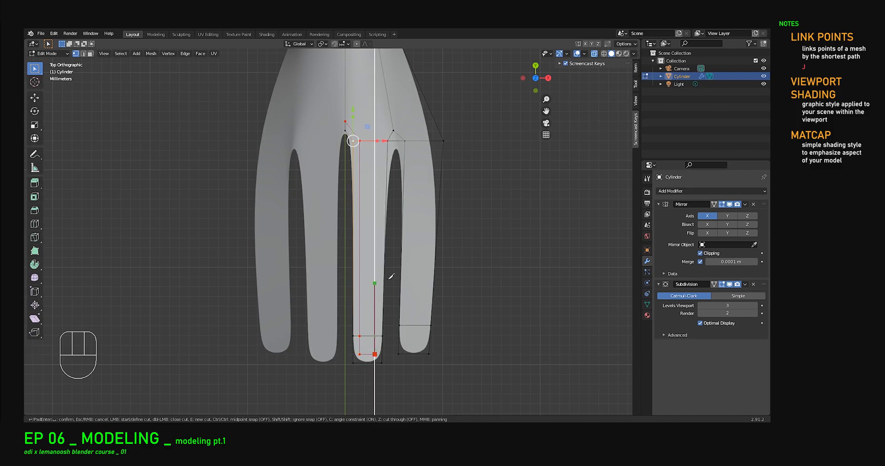
key("c")
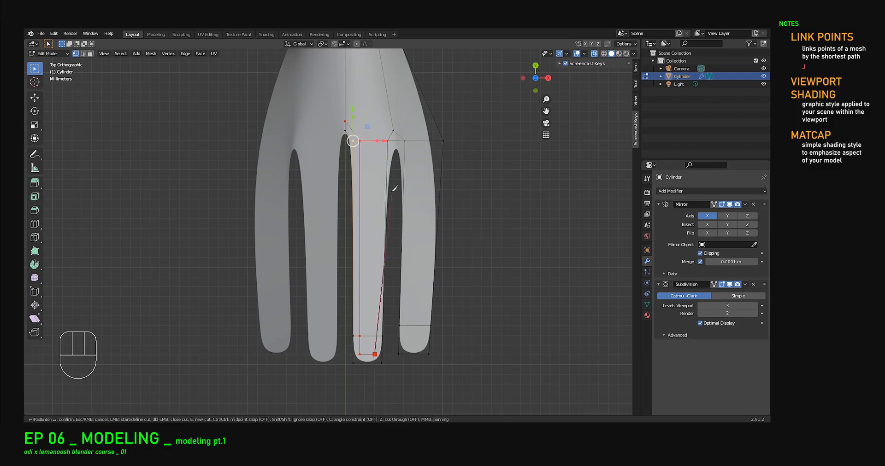
left_click(378, 141)
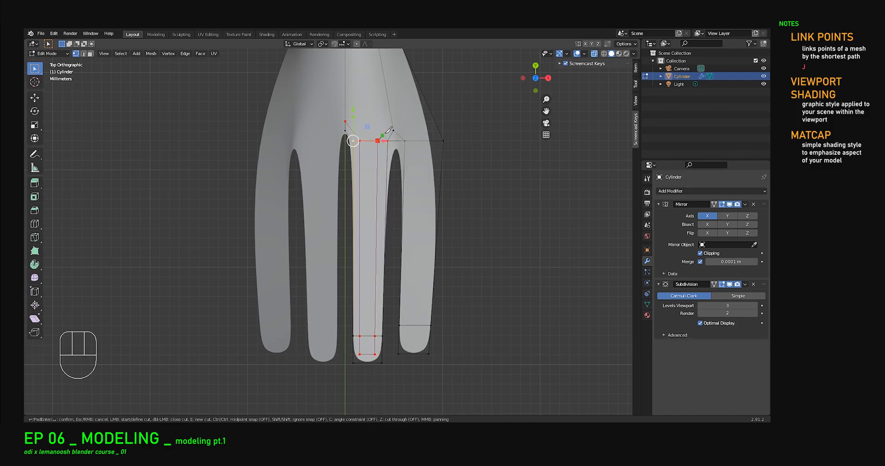
Step: Continue the knife cut around the base of the outer gap, trace an inset outline around the outer tine, and apply the cut
left_click(392, 119)
left_click(413, 140)
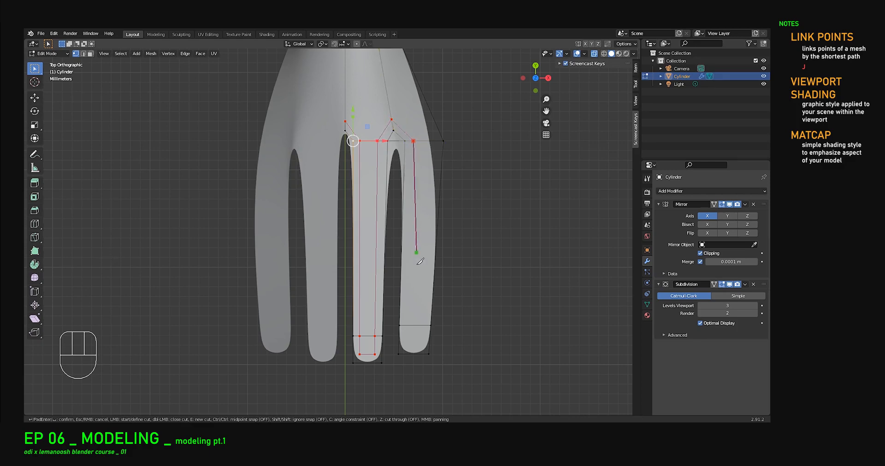
left_click(406, 346)
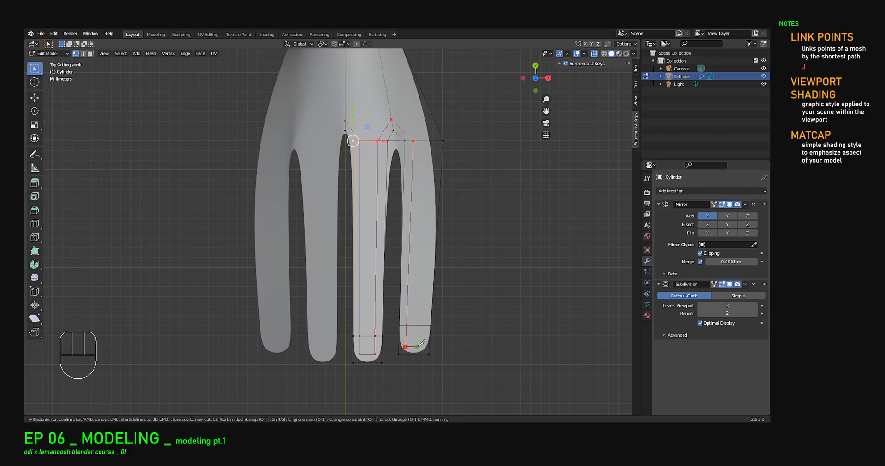
left_click(422, 346)
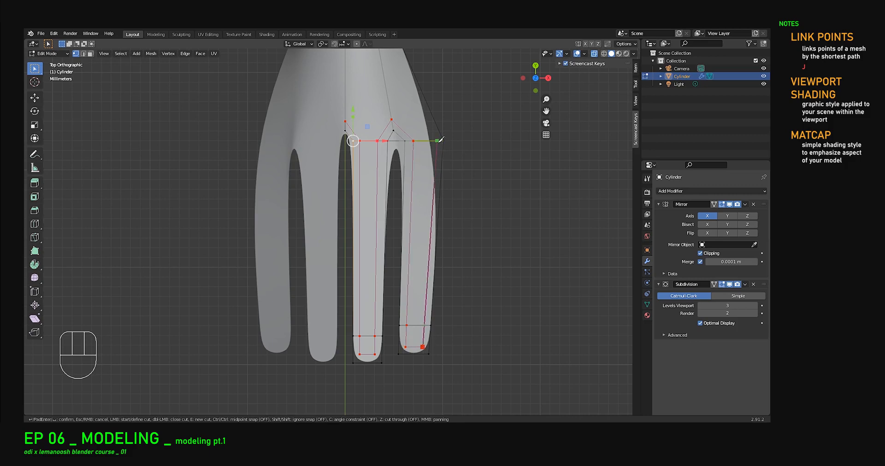
key("Return")
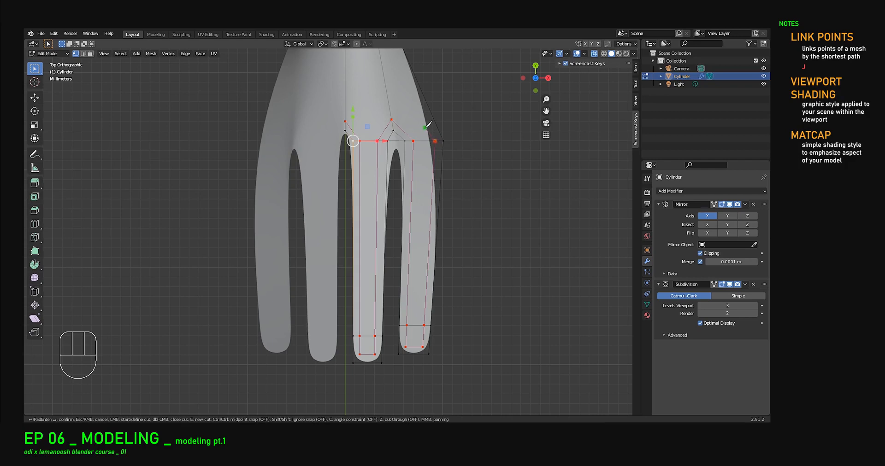
key("Return")
Step: Connect both inset corner vertices at the inner tine's tip to the matching outer corner vertices
middle_click_drag(392, 353, 290, 134, "ctrl")
left_click(302, 179)
left_click(284, 196, "shift")
middle_click_drag(348, 219, 359, 236, "shift")
scroll(312, 219, "up", 4)
middle_click_drag(337, 202, 363, 254, "shift")
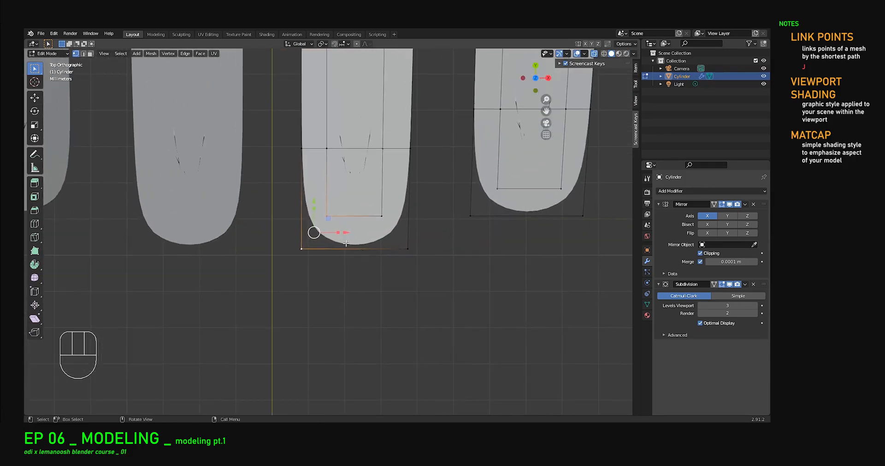
key("j")
left_click(381, 215)
left_click(407, 249, "shift")
key("j")
Step: Connect both inset corner vertices at the outer tine's tip to the matching outer corner vertices
middle_click_drag(435, 253, 372, 269, "shift")
left_click(434, 205)
left_click(406, 232, "shift")
key("j")
left_click(497, 205)
left_click(519, 233, "shift")
key("j")
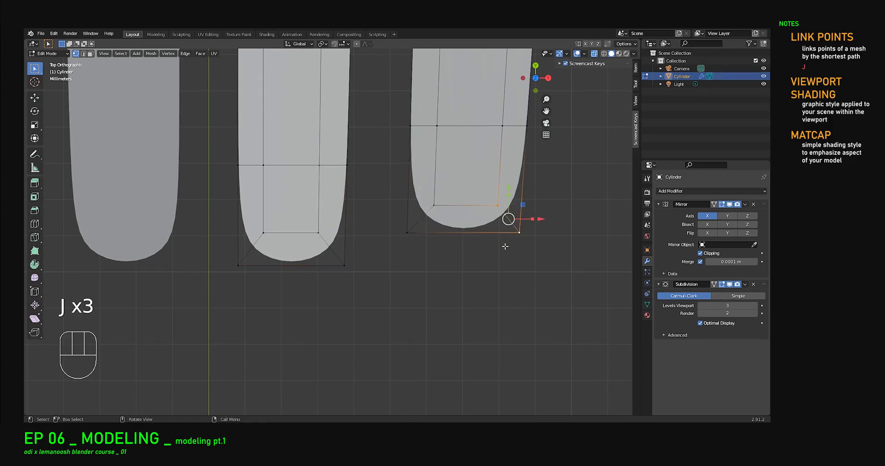
Step: Select the inner tine's inset vertices from tip to base and shift them slightly along Z to curve the tine
scroll(504, 247, "down", 4)
middle_click_drag(401, 187, 423, 239, "shift")
scroll(422, 240, "down", 4)
middle_click_drag(376, 175, 468, 304, "shift")
middle_click_drag(225, 212, 470, 212)
middle_click_drag(334, 205, 428, 309)
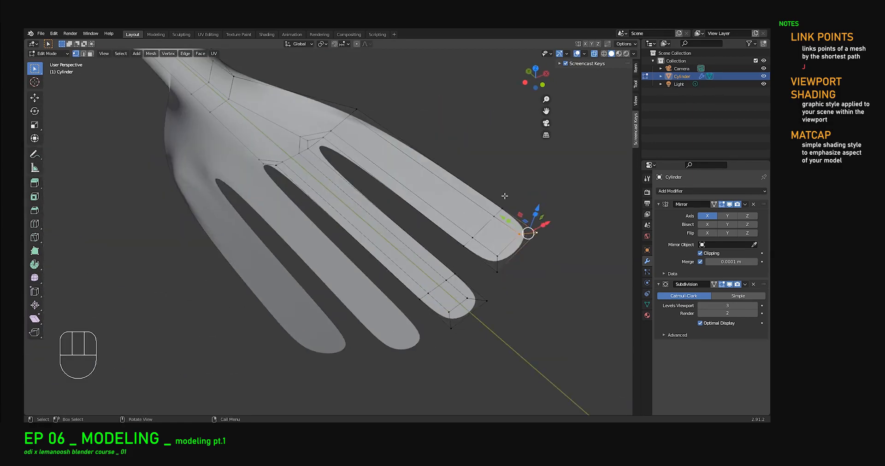
middle_click_drag(381, 130, 365, 217)
left_click_drag(364, 219, 438, 263)
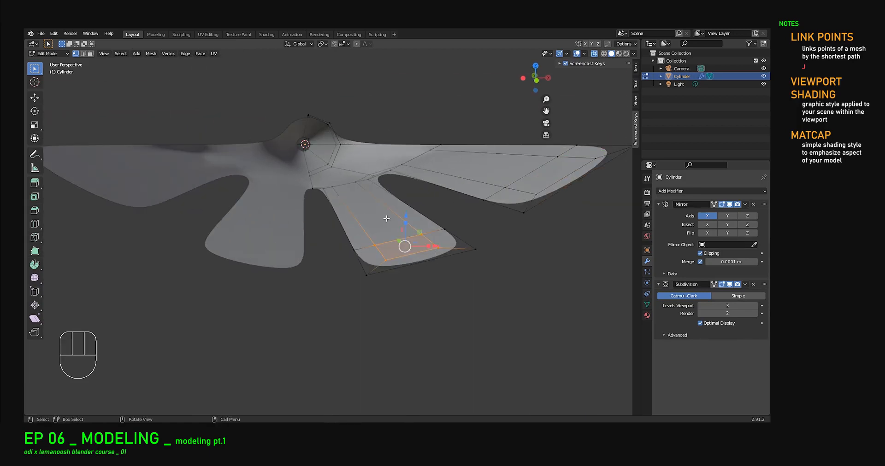
left_click(371, 179, "shift")
left_click_drag(372, 177, 373, 180)
middle_click_drag(374, 180, 368, 102)
scroll(368, 101, "down", 4)
middle_click_drag(370, 306, 354, 234, "shift")
scroll(334, 180, "up", 4)
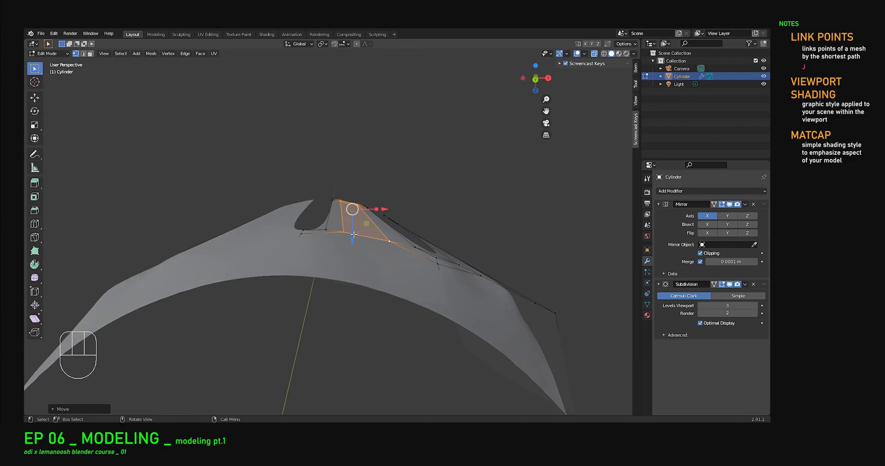
left_click_drag(351, 245, 352, 242)
Step: Select only the inner tine's two inset base vertices and shift them slightly along Z
left_click(343, 231)
left_click(390, 240, "shift")
left_click_drag(366, 270, 367, 269)
middle_click_drag(322, 229, 335, 267)
Step: Set the viewport's Clip Start to 0.001 m and check the close-up display of the fork by zooming in
scroll(335, 267, "up", 4)
scroll(336, 267, "down", 5)
scroll(335, 267, "up", 6)
scroll(336, 267, "down", 1)
scroll(335, 267, "down", 5)
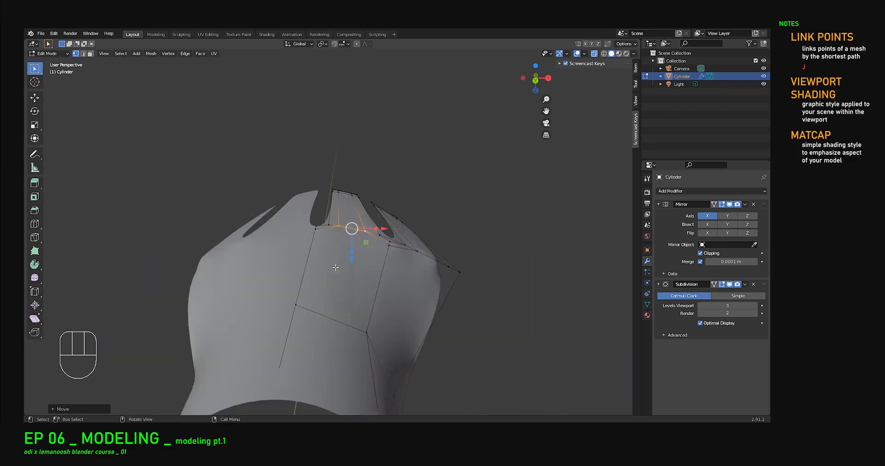
middle_click_drag(336, 267, 405, 253)
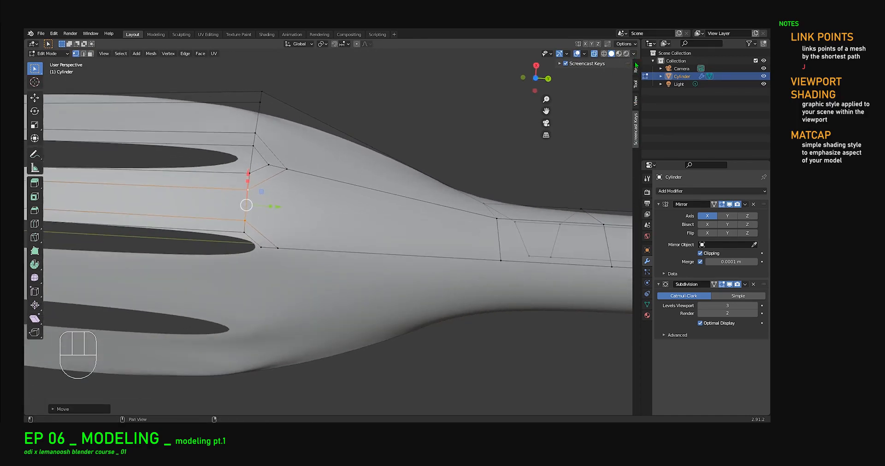
left_click(635, 101)
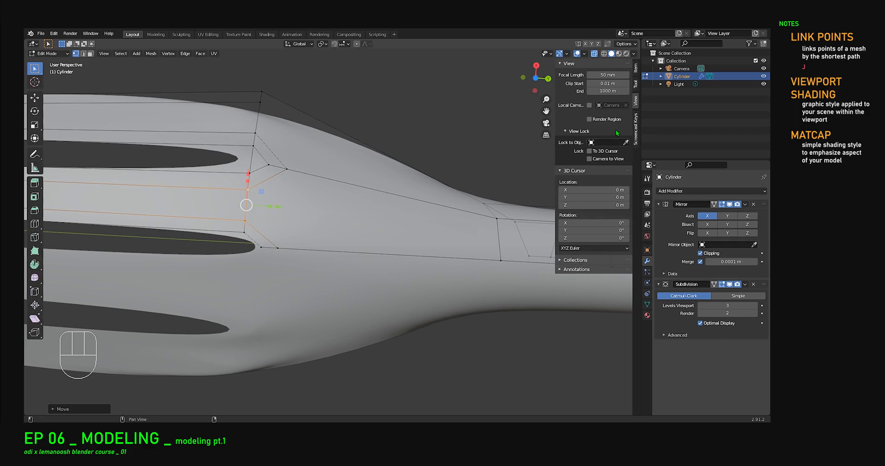
key("n")
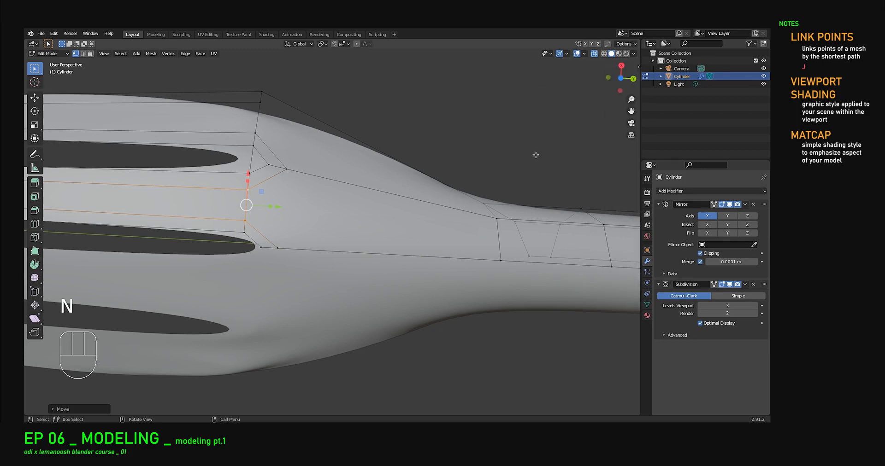
key("n")
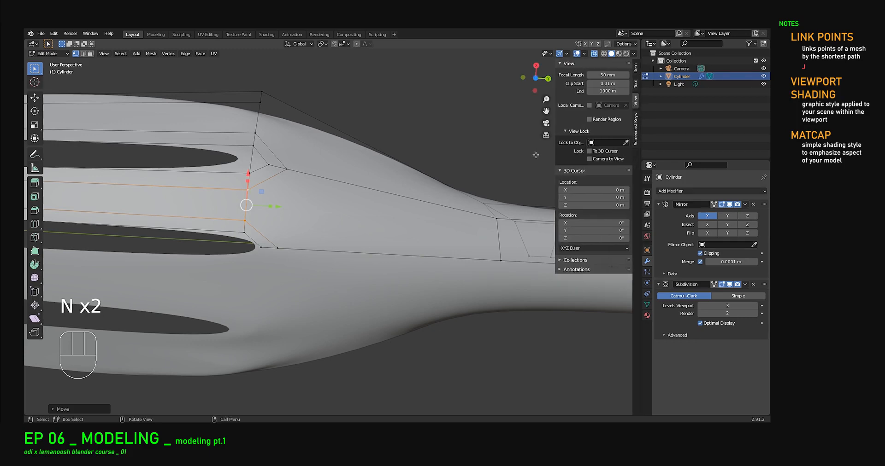
double_click(601, 84)
left_click(597, 83)
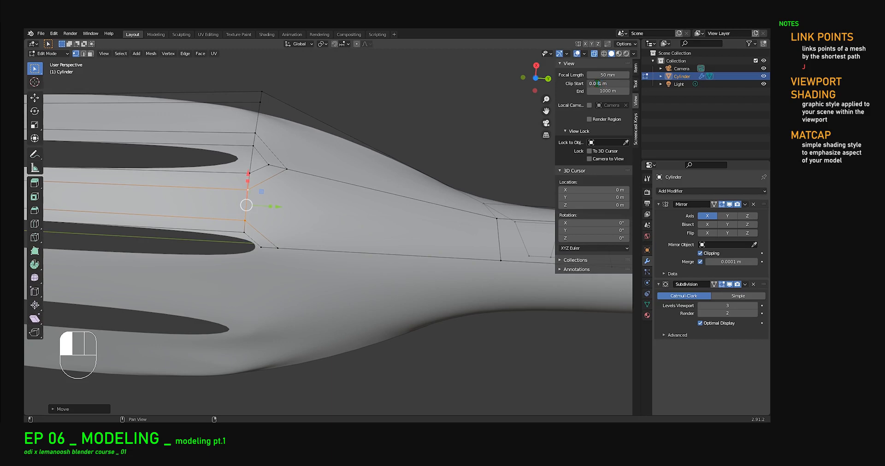
type("0")
key("Return")
scroll(507, 203, "up", 7)
middle_click_drag(507, 203, 356, 273)
scroll(357, 273, "up", 1)
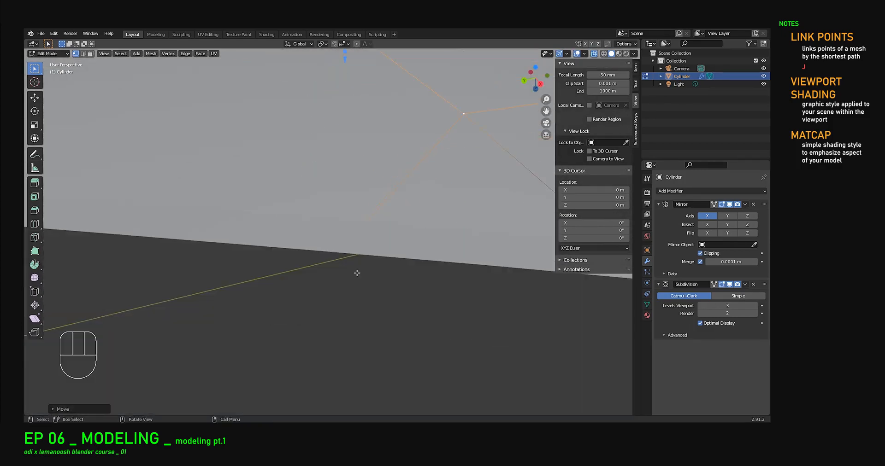
scroll(357, 273, "down", 5)
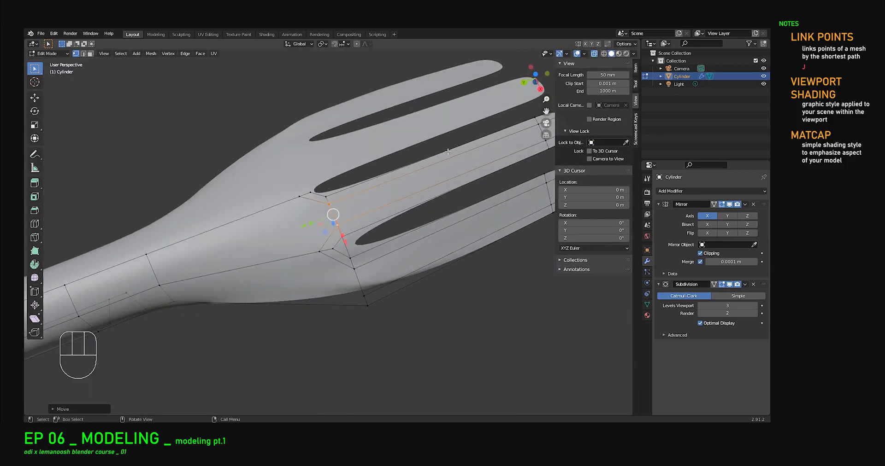
key("n")
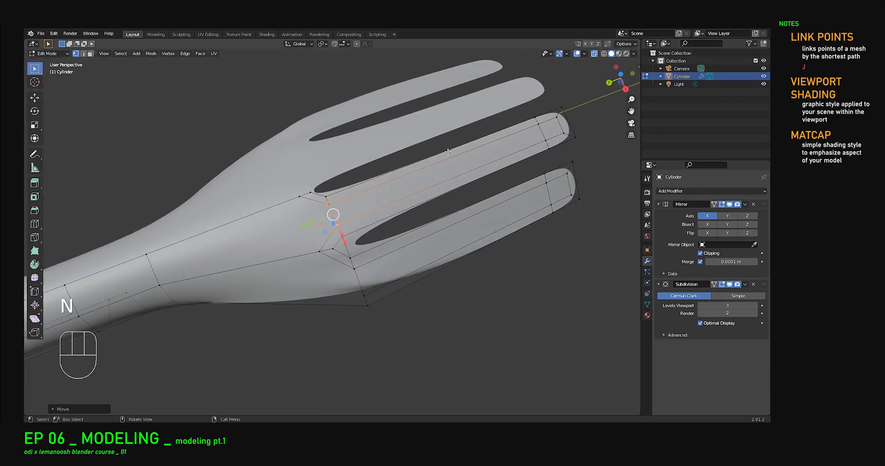
Step: Merge the vertices at the outer tine's inner inset base corner, where the knife cut meets the base edge
middle_click_drag(424, 211, 444, 207)
scroll(444, 208, "up", 1)
left_click(382, 307)
left_click(421, 326, "shift")
left_click(387, 311)
left_click(386, 311)
left_click(387, 311)
left_click(384, 308)
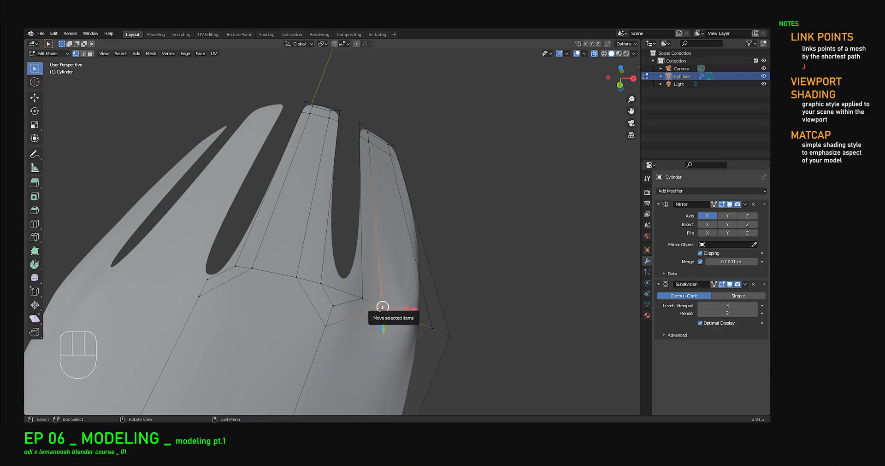
key("m")
left_click(368, 326)
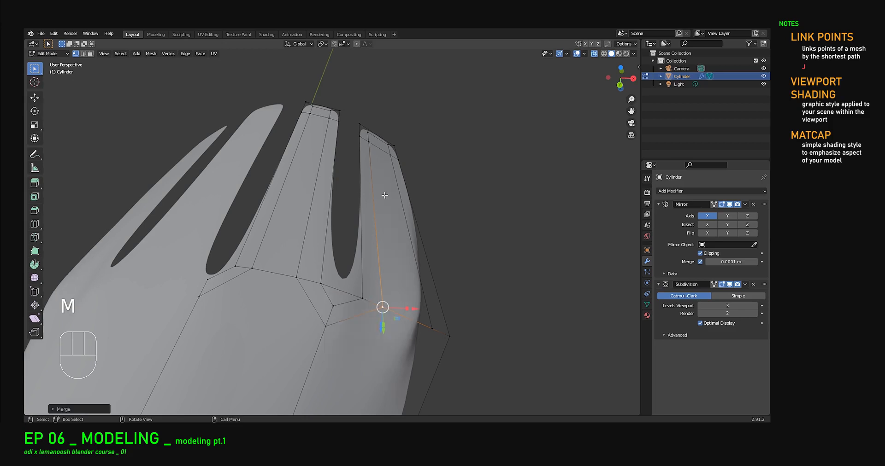
Step: Select the outer tine's inset vertices at the tip and base and shift them slightly to curve the tine
left_click(368, 137)
left_click(389, 145, "shift")
left_click(390, 156, "shift")
left_click(431, 327, "shift")
left_click(383, 308, "shift")
left_click_drag(384, 207, 384, 206)
Step: Select the outer tine's inner inset base vertex and its outermost base corner, and examine the side of the fork around them
left_click(383, 305)
left_click(448, 337, "shift")
middle_click_drag(462, 352, 464, 303)
middle_click_drag(464, 304, 433, 291, "shift")
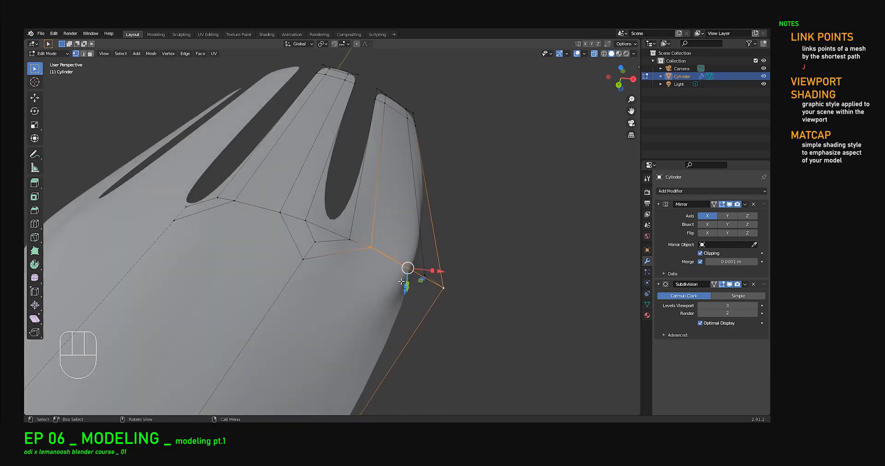
middle_click_drag(408, 301, 421, 283)
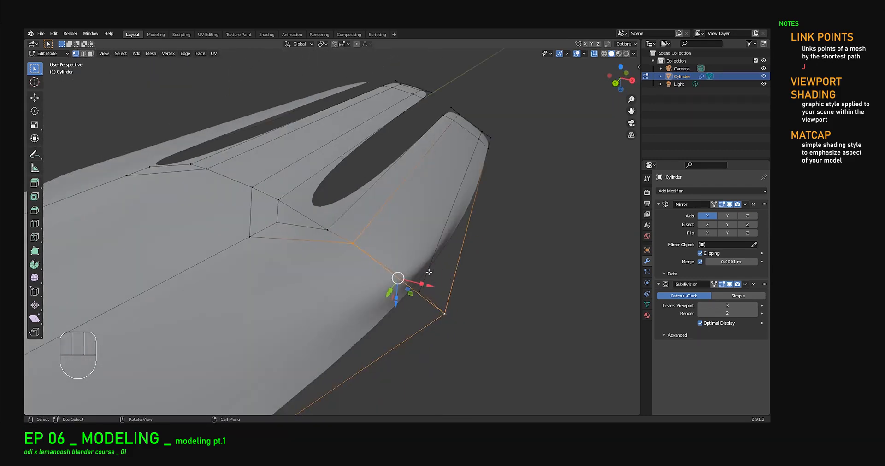
middle_click_drag(427, 274, 354, 271)
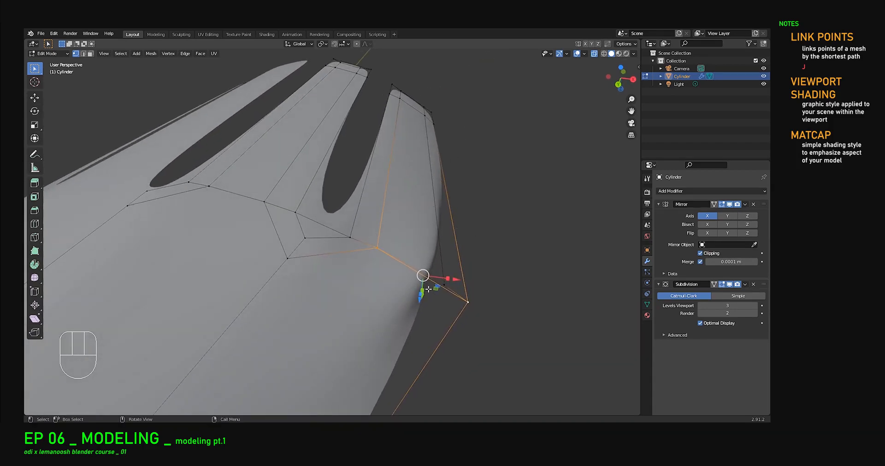
Step: Dissolve the selected edge at the outer tine's base and select the remaining vertex there
middle_click_drag(410, 317, 350, 259)
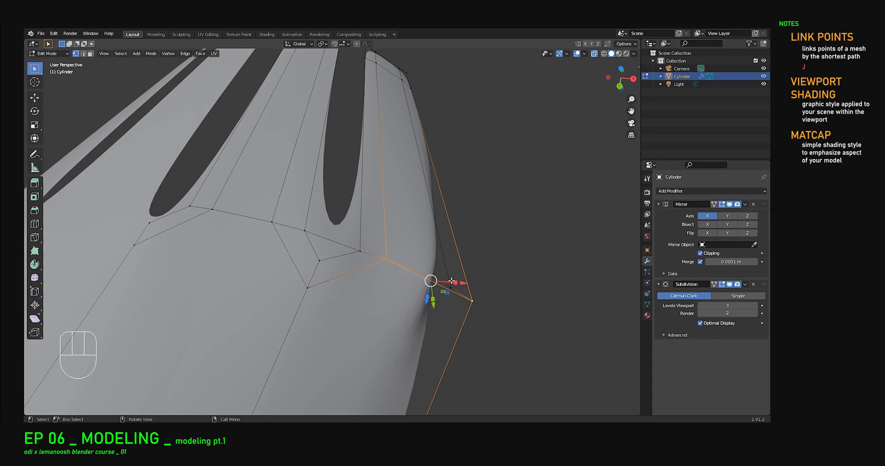
middle_click_drag(487, 311, 387, 275)
middle_click_drag(318, 277, 405, 276, "shift")
key("x")
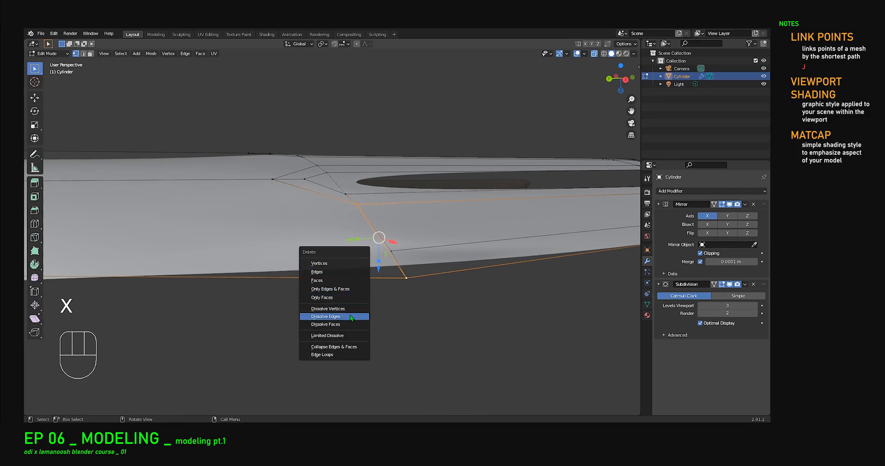
left_click(350, 317)
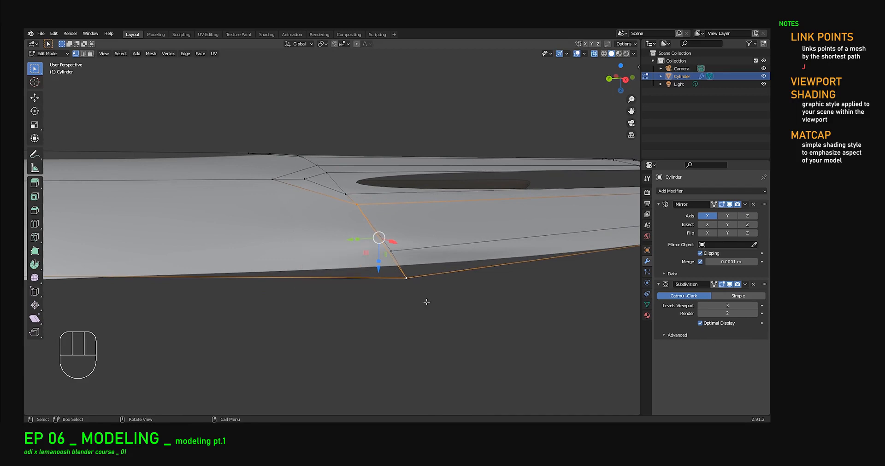
key("x")
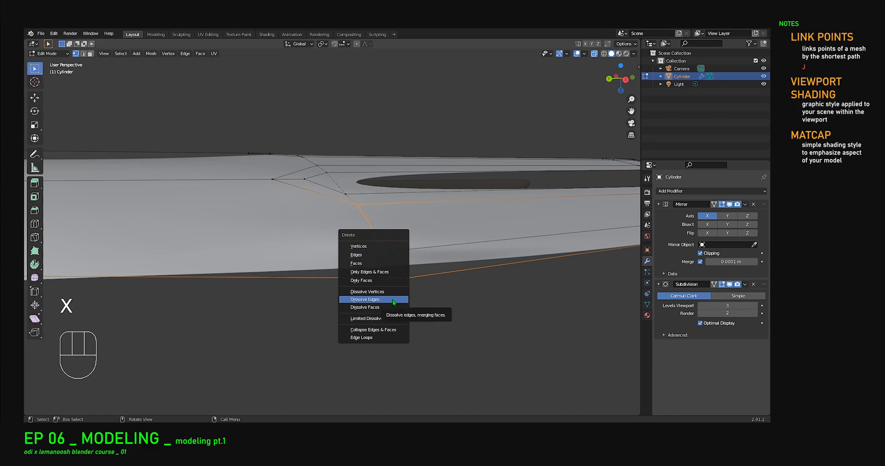
left_click(392, 299)
left_click(405, 277)
middle_click_drag(373, 279, 366, 335)
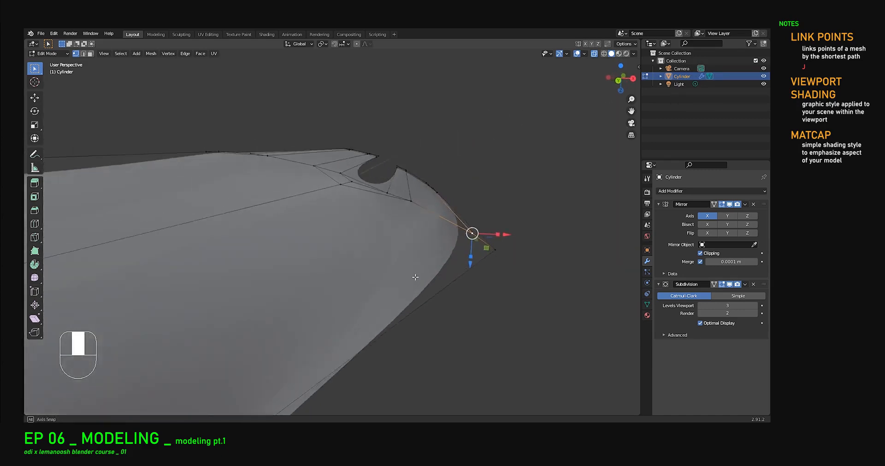
Step: Select the side vertex on the fork's neck where the handle starts to widen into the head
scroll(368, 330, "down", 3)
middle_click_drag(382, 295, 341, 267, "shift")
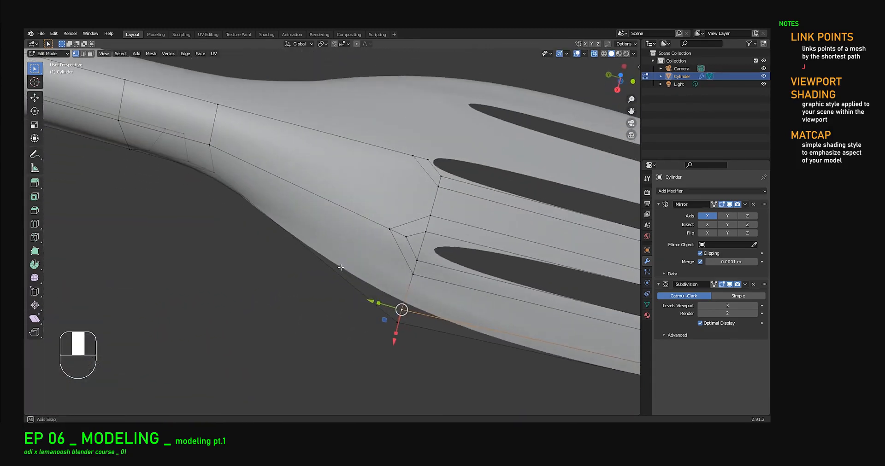
scroll(342, 266, "down", 5)
middle_click_drag(383, 249, 307, 189)
scroll(436, 204, "up", 4)
left_click_drag(243, 160, 387, 340)
middle_click_drag(365, 316, 233, 238)
scroll(329, 263, "up", 2)
left_click(363, 291)
middle_click_drag(466, 223, 499, 312)
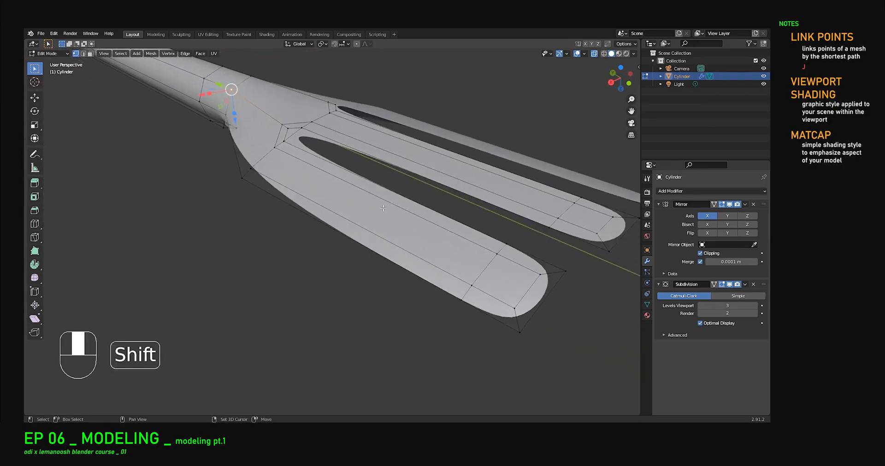
key("ctrl")
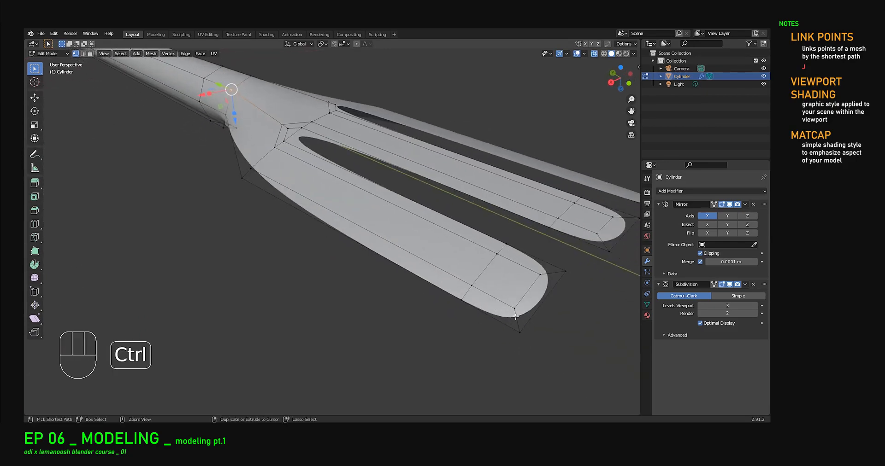
key("ctrl+r")
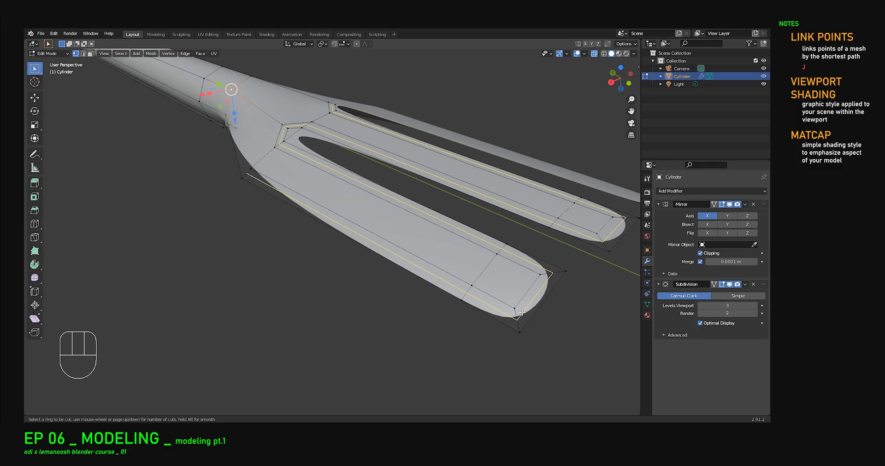
right_click(518, 313)
middle_click_drag(301, 248, 356, 225)
scroll(356, 225, "down", 3)
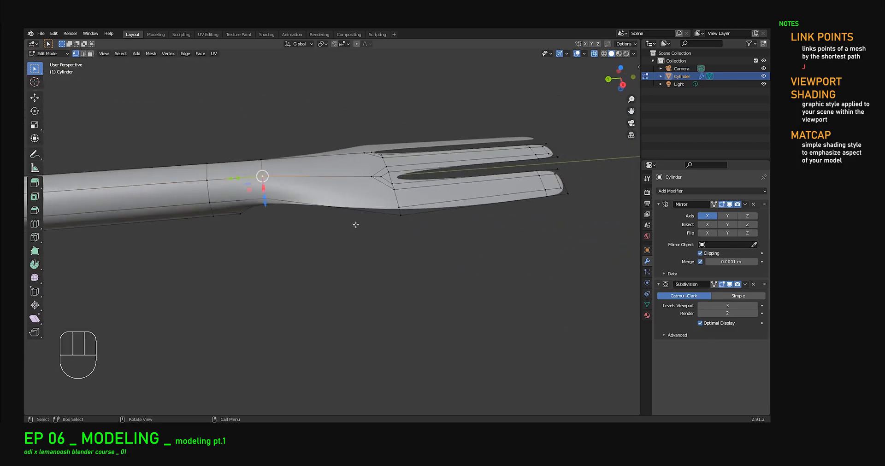
scroll(385, 211, "down", 1)
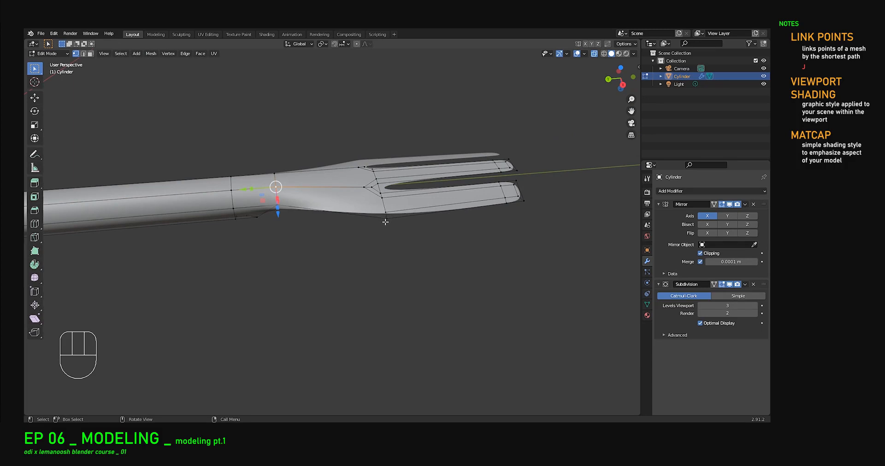
key("ctrl")
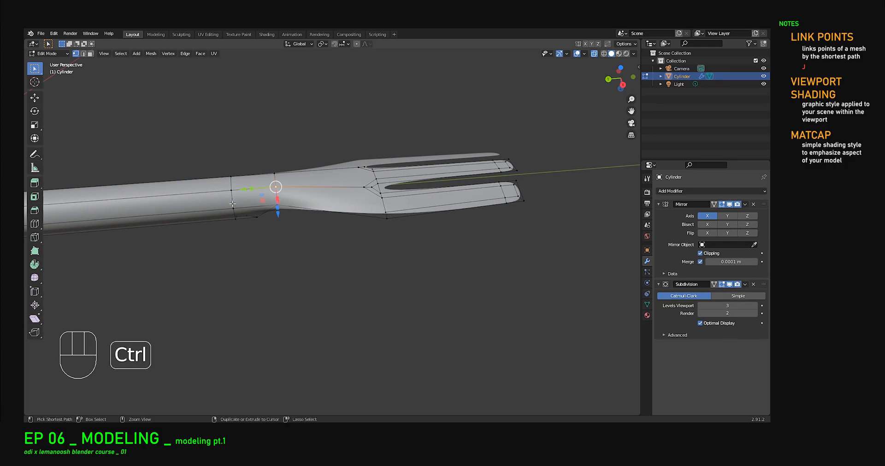
key("ctrl+r")
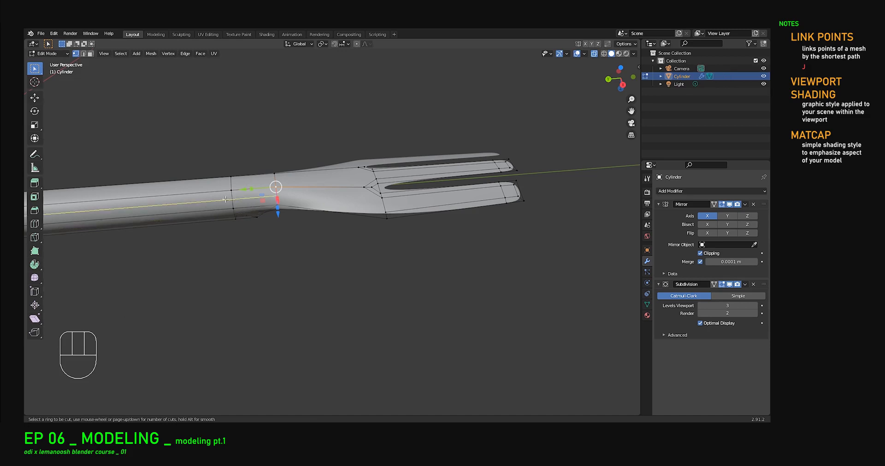
right_click(239, 199)
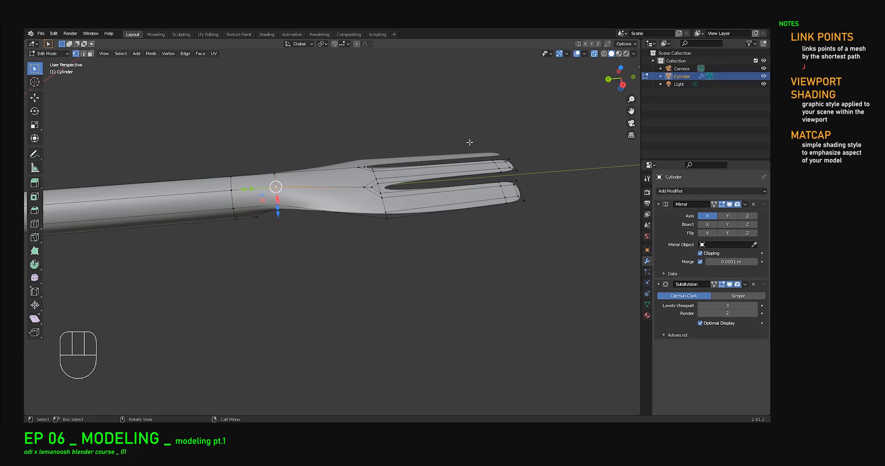
Step: Connect the selected neck vertex to the upper vertex at the outer tine's base with a new edge
middle_click_drag(329, 144, 336, 226)
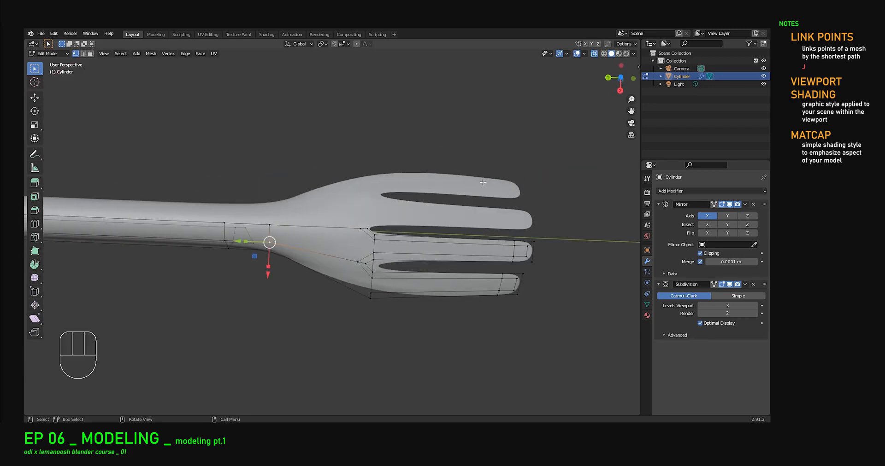
middle_click_drag(342, 318, 382, 253, "shift")
scroll(379, 193, "up", 1)
middle_click_drag(379, 193, 342, 250, "shift")
scroll(342, 250, "up", 2)
middle_click_drag(256, 197, 262, 208)
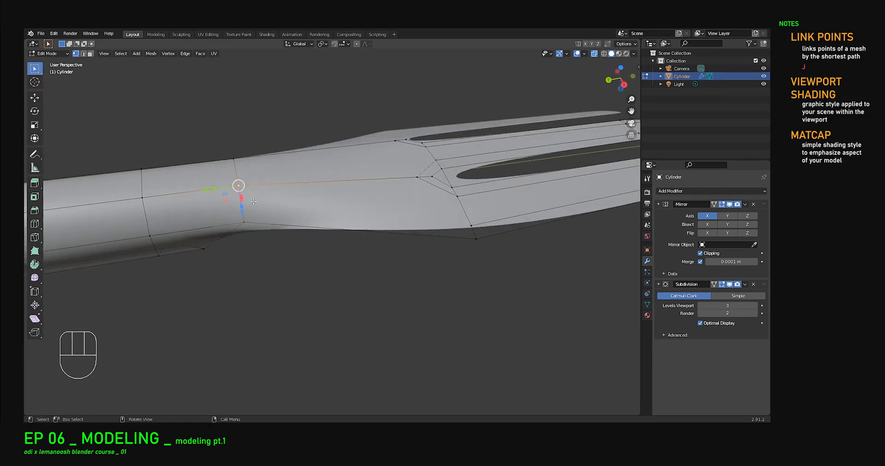
left_click(471, 226, "shift")
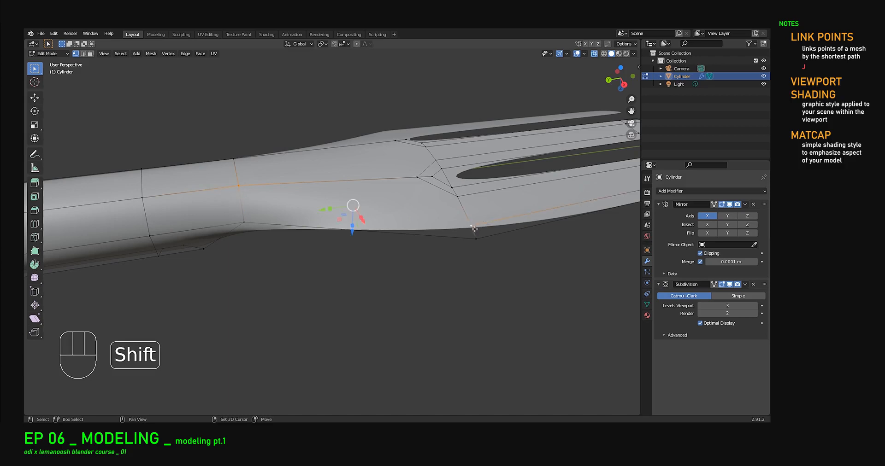
key("j")
middle_click_drag(486, 253, 442, 175)
key("ctrl+r")
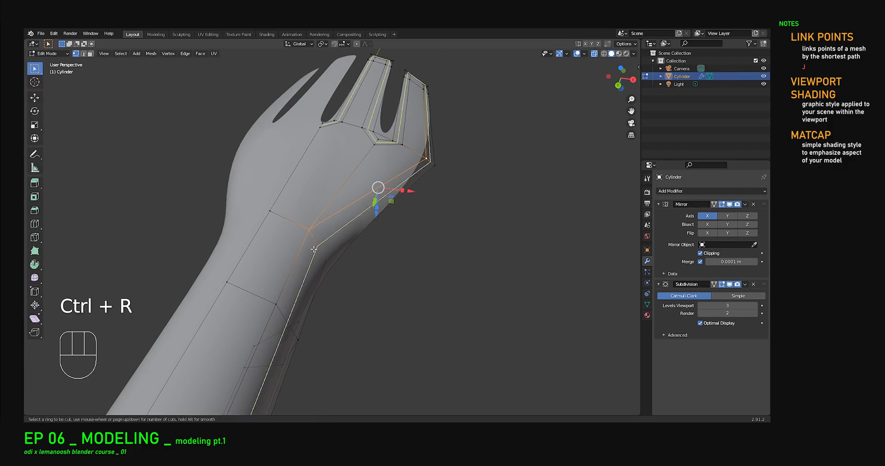
right_click(428, 162)
middle_click_drag(428, 162, 451, 172)
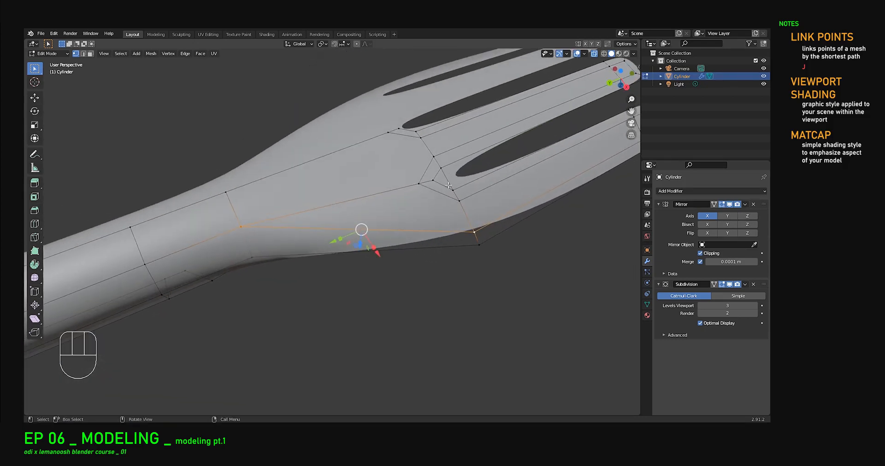
Step: Delete the edge spanning the slot between the two tines at their base
left_click(442, 185)
key("w")
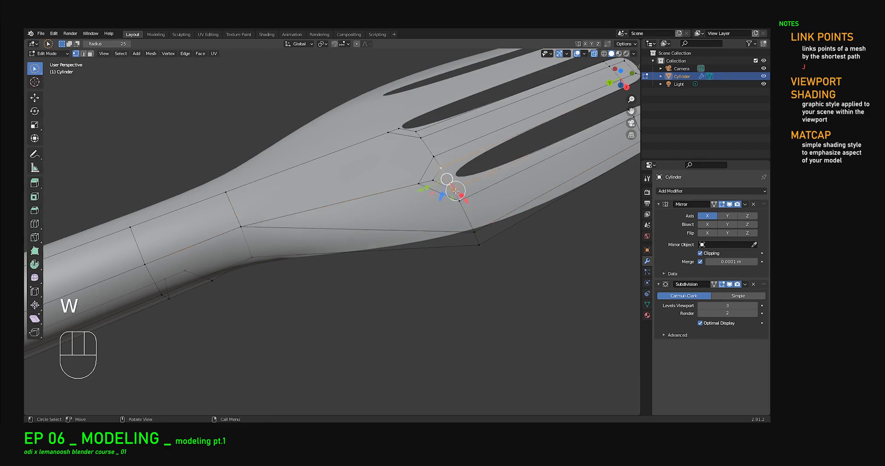
right_click(455, 190)
key("w")
key("w")
key("w")
key("x")
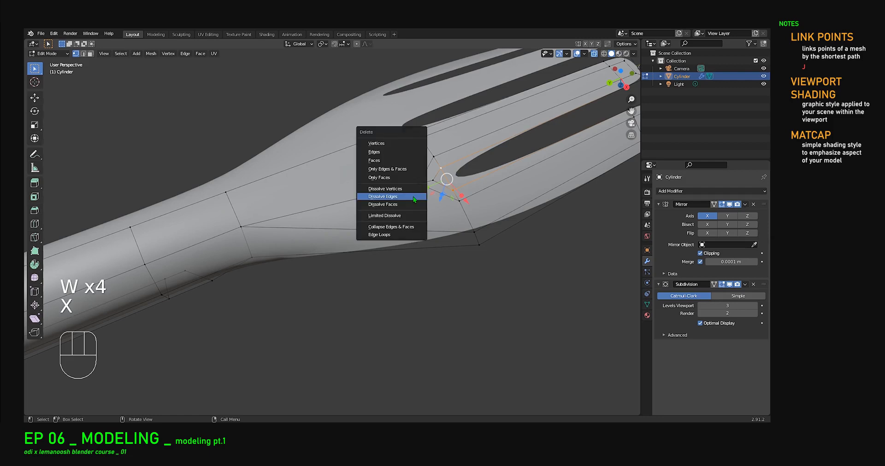
left_click(385, 152)
Step: Connect the side neck vertex to the inner tine's base vertex nearest the centre slot with a new edge
middle_click_drag(385, 181, 457, 258)
scroll(266, 239, "up", 2)
left_click(256, 227)
left_click(424, 195, "shift")
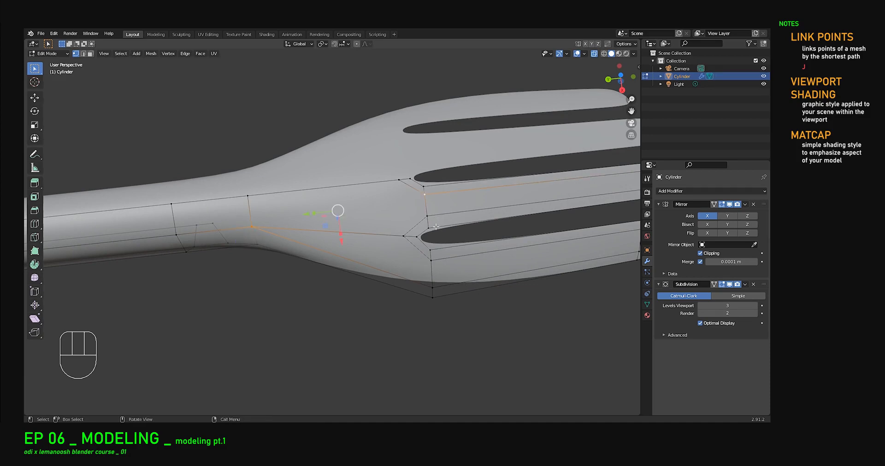
key("j")
Step: Examine the edges fanning from the neck vertex to the tine bases from several angles, including the top view
middle_click_drag(398, 247, 322, 184)
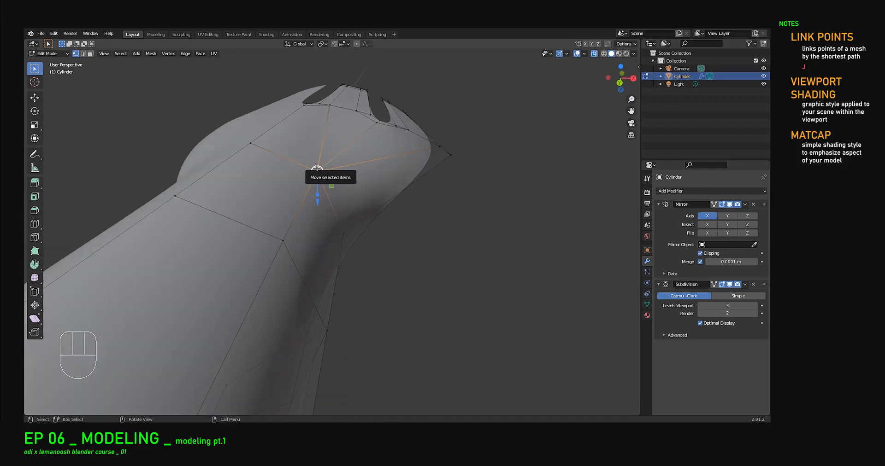
middle_click_drag(313, 177, 362, 255)
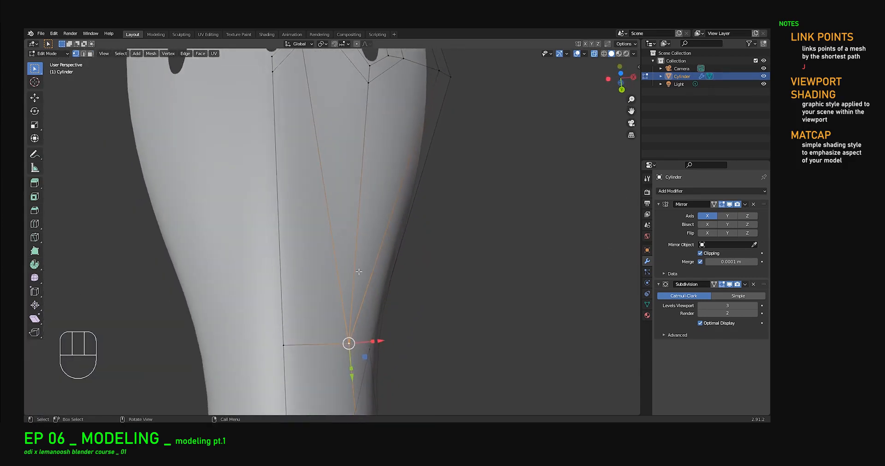
middle_click_drag(351, 356, 385, 230)
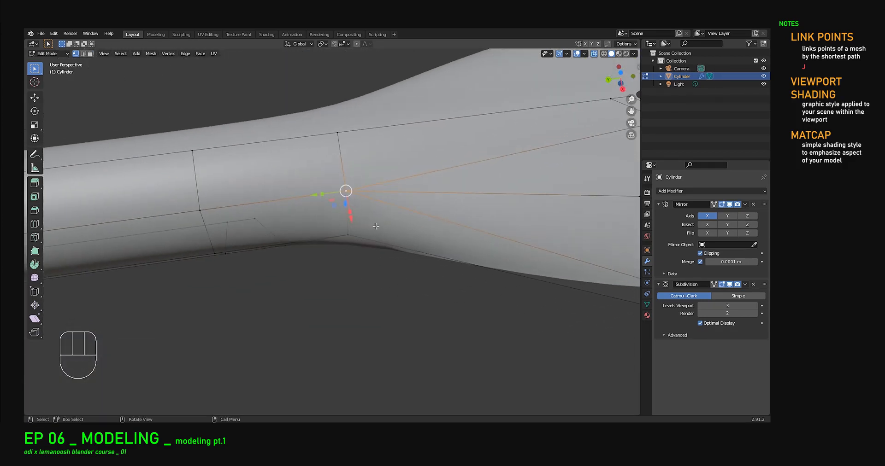
middle_click_drag(353, 202, 303, 216, "shift")
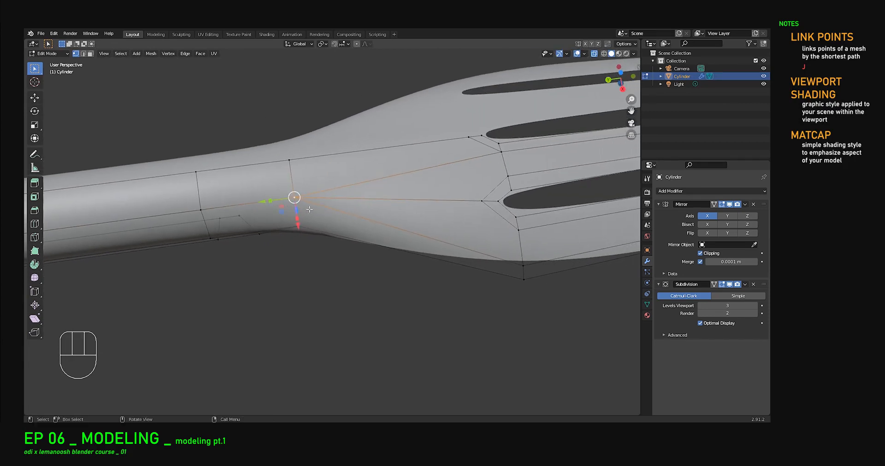
middle_click_drag(354, 199, 456, 215)
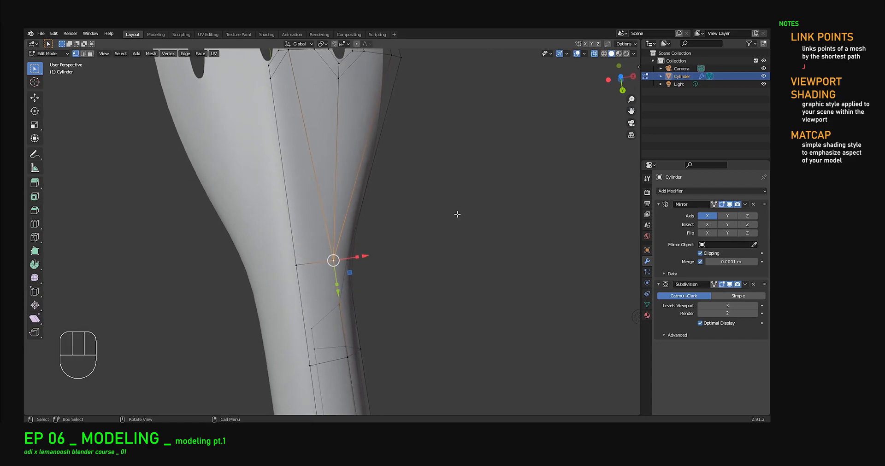
key("KP_7")
middle_click_drag(298, 304, 294, 188, "shift")
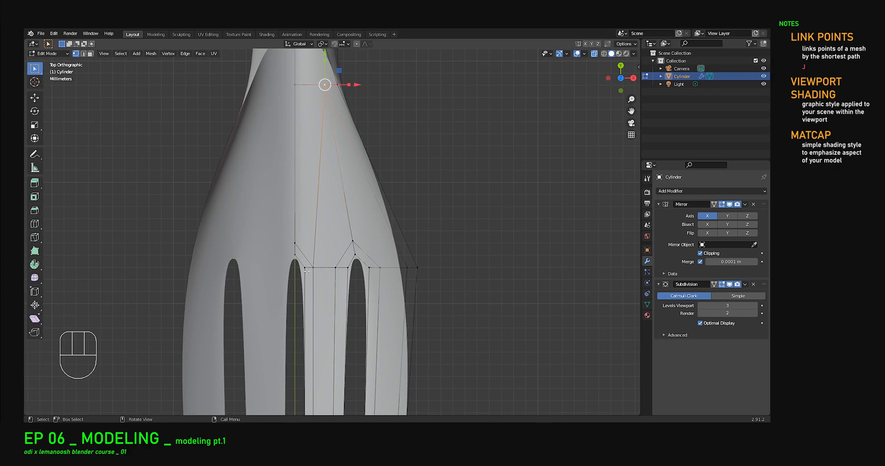
middle_click_drag(325, 188, 296, 199, "shift")
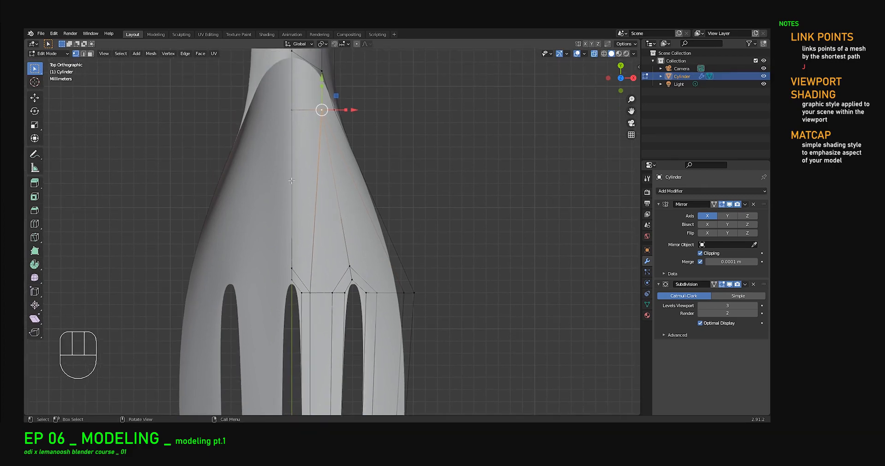
middle_click_drag(292, 183, 339, 176)
middle_click_drag(325, 219, 208, 209, "shift")
mouse_move(191, 252)
middle_mouse_down()
mouse_move(263, 231)
mouse_move(336, 138)
mouse_move(336, 212)
middle_mouse_up()
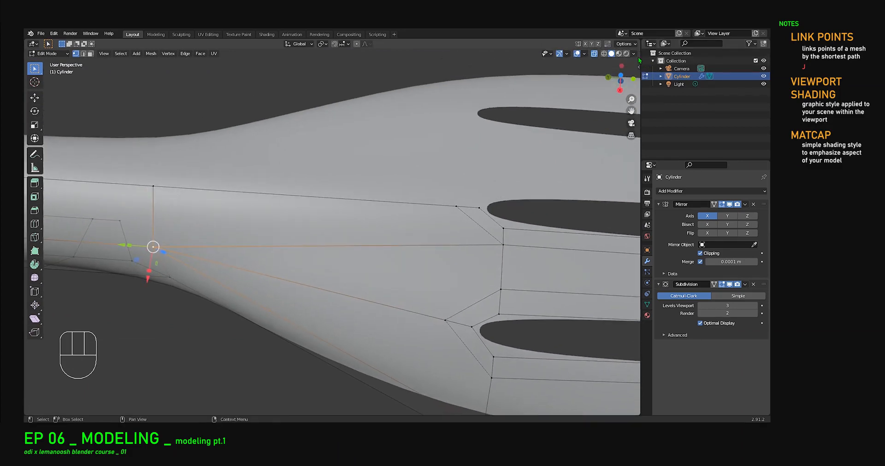
Step: Switch the viewport lighting to MatCap with the horizontal-stripe preset and inspect how the stripes flow across the fork's surface
left_click(633, 54)
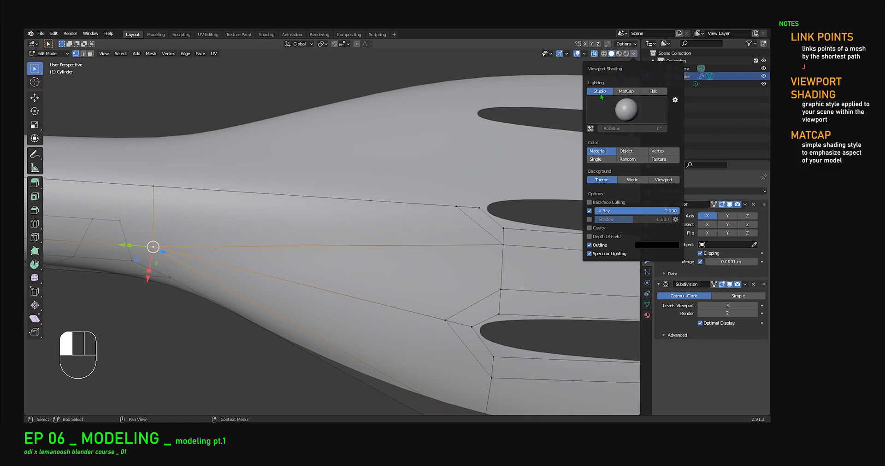
left_click(628, 91)
left_click(629, 114)
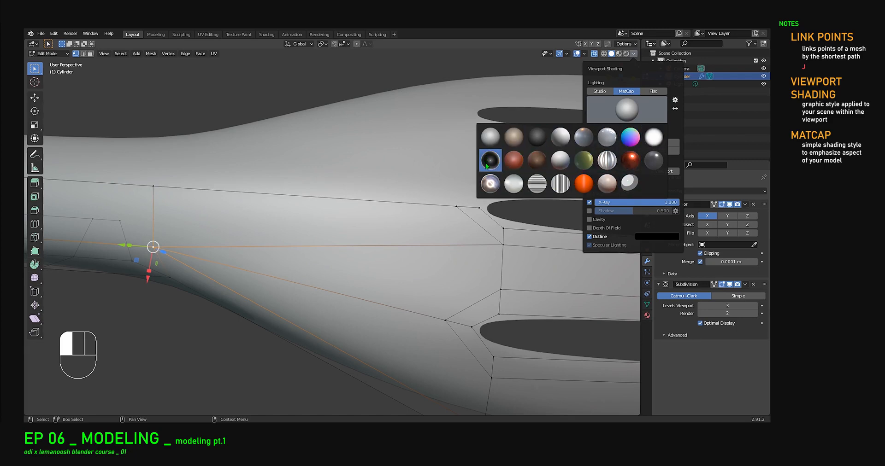
left_click(540, 186)
mouse_move(351, 221)
middle_mouse_down()
mouse_move(357, 242)
mouse_move(359, 230)
mouse_move(328, 192)
mouse_move(393, 226)
mouse_move(588, 133)
middle_mouse_up()
Step: Change the MatCap to the fourth preset in the first row, a smooth light grey, and view the fork's head from the top
left_click(634, 53)
left_click(623, 110)
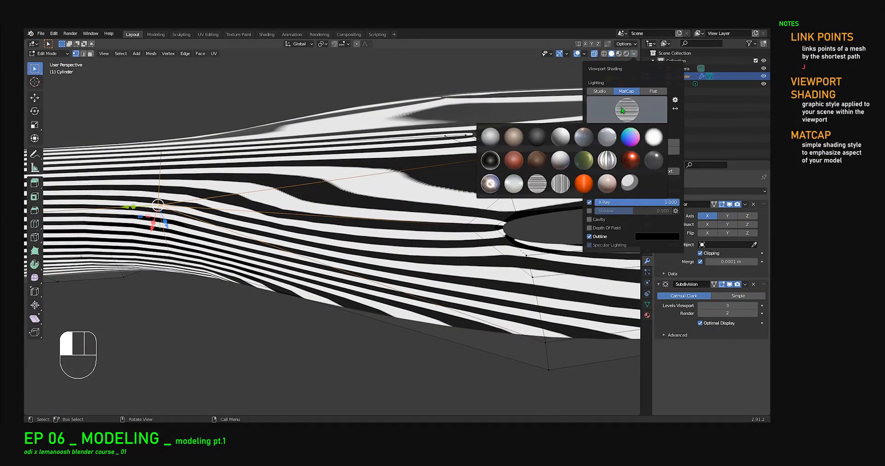
left_click(560, 140)
middle_click_drag(562, 162, 432, 235)
key("KP_7")
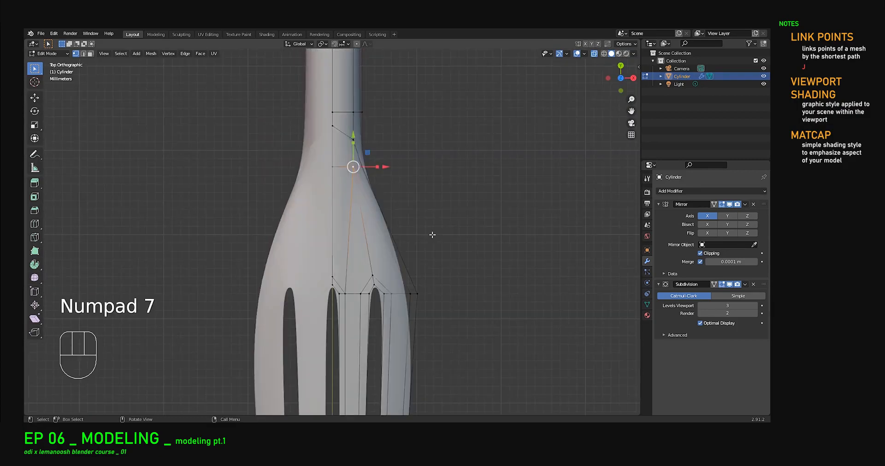
middle_click_drag(385, 249, 377, 213, "shift")
scroll(377, 213, "up", 2)
middle_click_drag(329, 163, 298, 185, "shift")
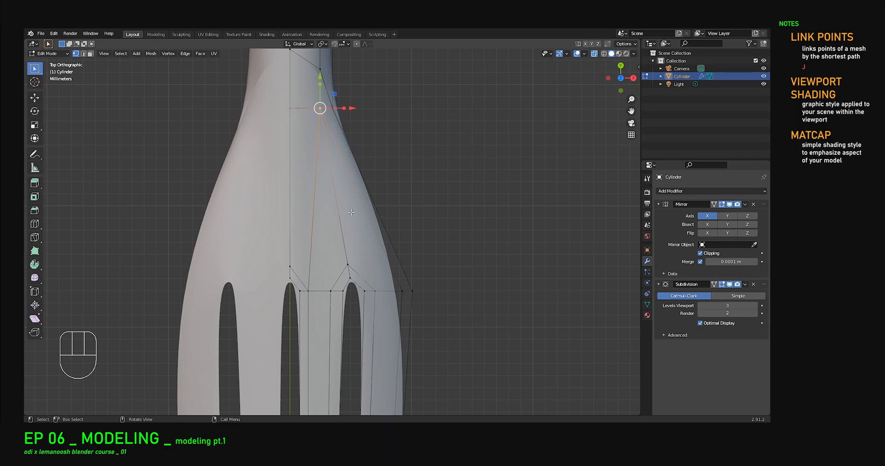
Step: Knife-cut a straight, angle-constrained line from the centre line to the outer edge, midway between the neck and the tine bases
key("k")
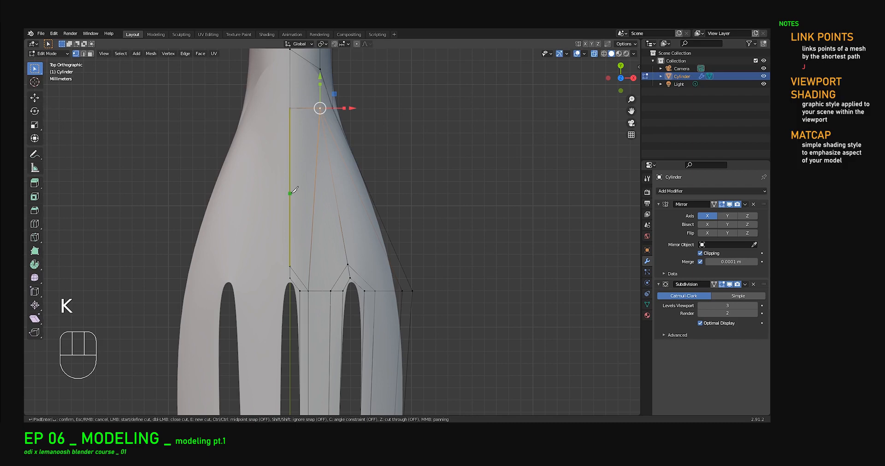
left_click(290, 190)
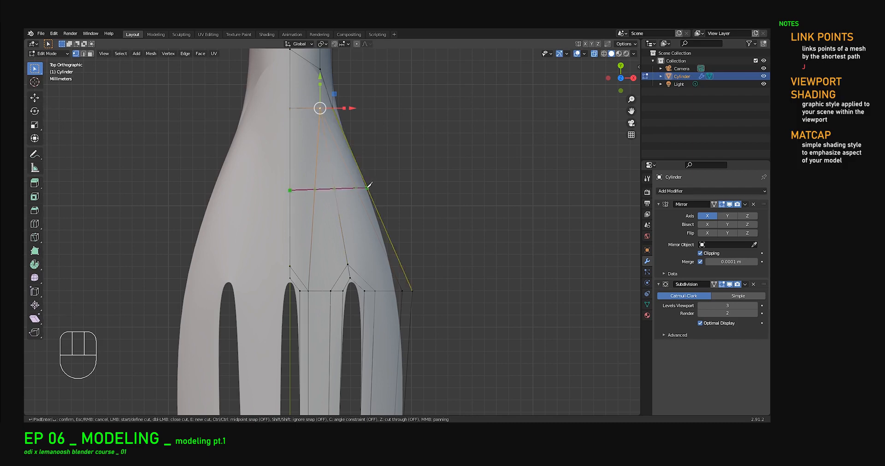
key("c")
left_click(368, 190)
key("Return")
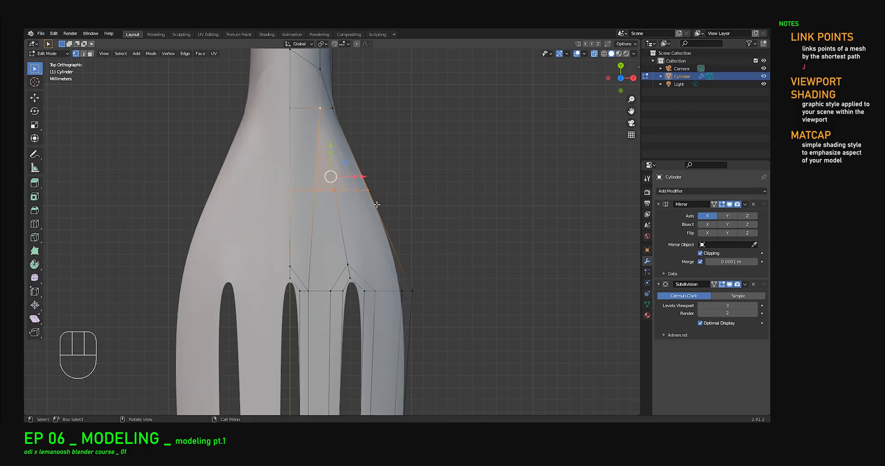
Step: Dissolve the edge between the side neck vertex and the new cut's vertex on the line to the outer slot
scroll(382, 221, "down", 3)
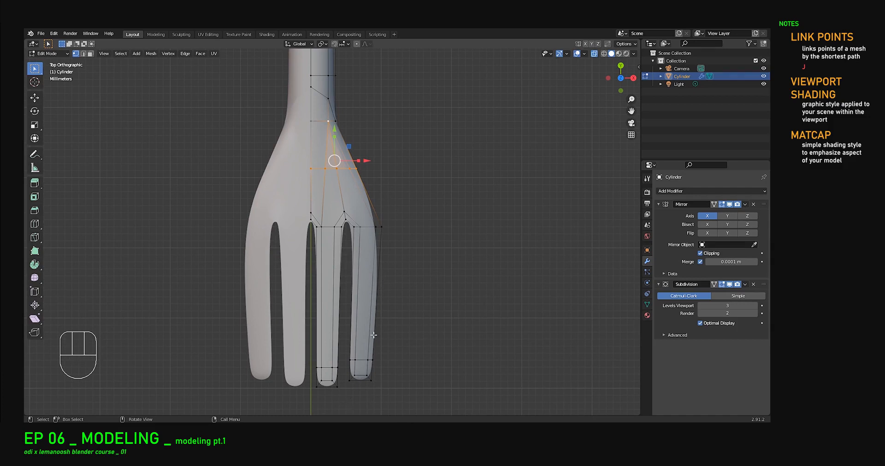
scroll(376, 221, "up", 2)
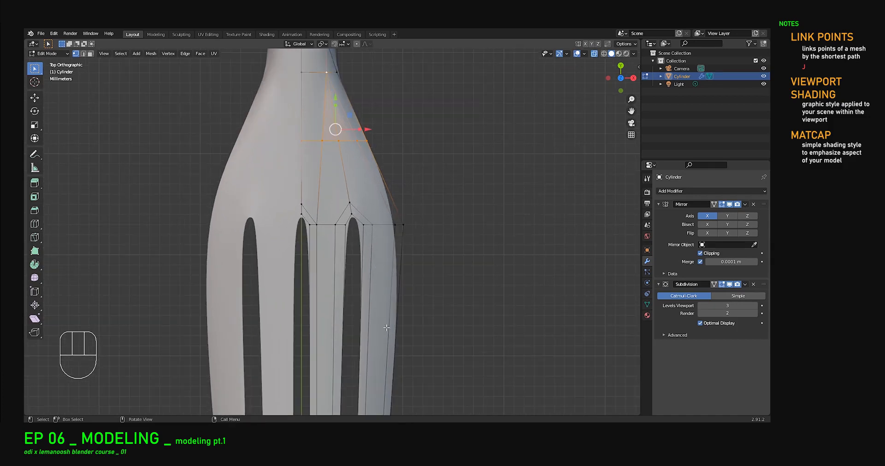
scroll(389, 266, "down", 3, "shift")
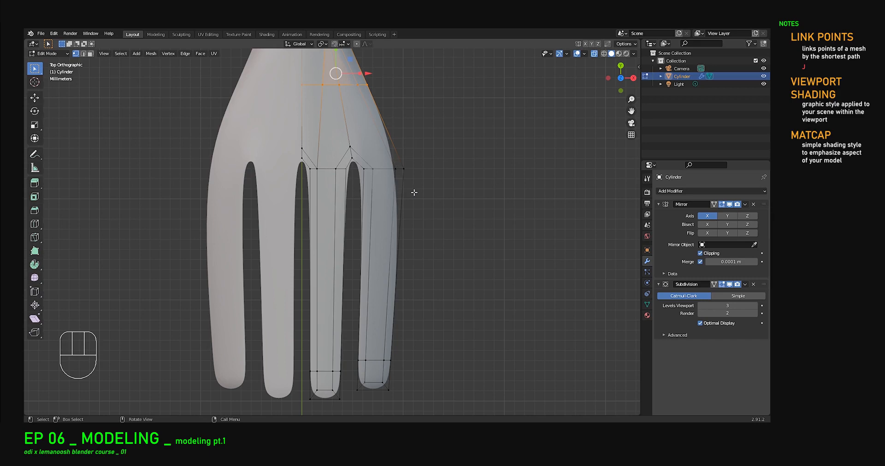
middle_click_drag(403, 197, 406, 286, "shift")
scroll(406, 287, "up", 2)
middle_click_drag(373, 219, 347, 193, "shift")
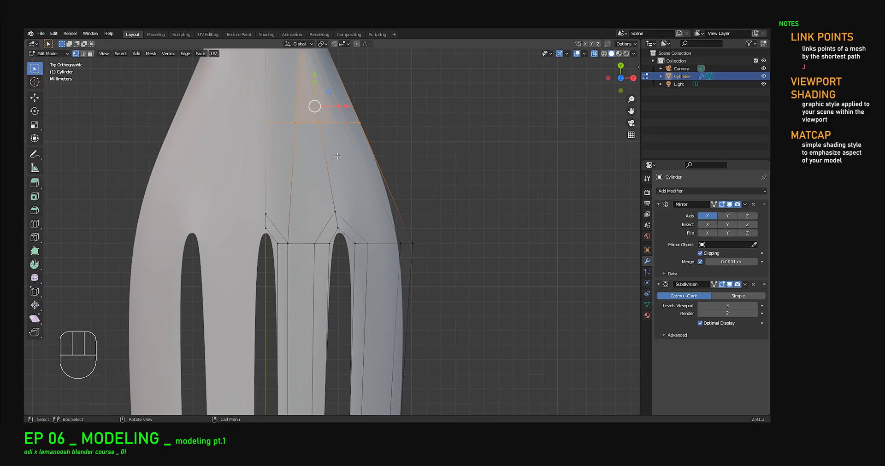
middle_click_drag(310, 209, 240, 191)
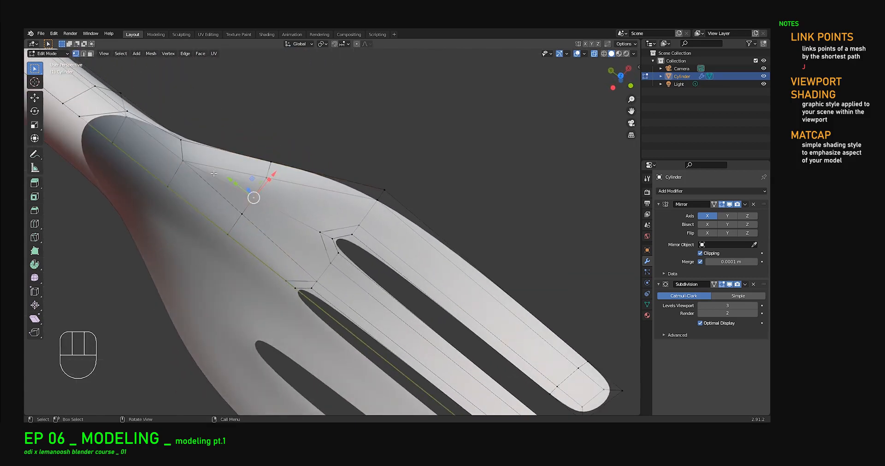
key("shift")
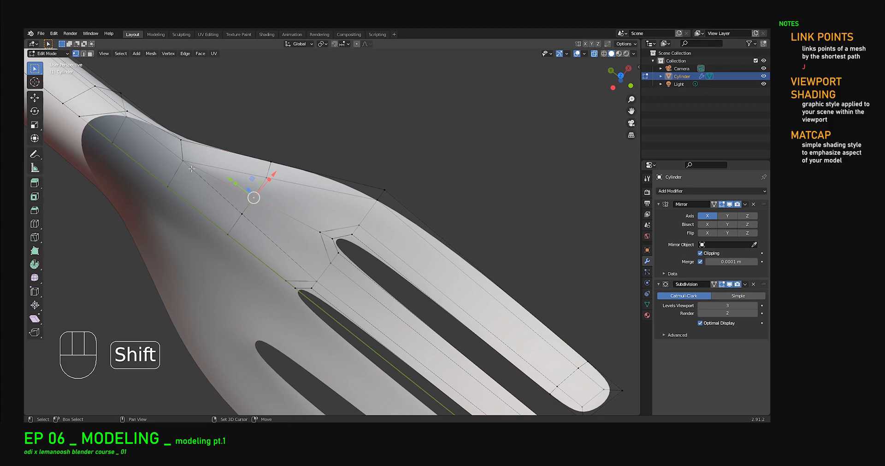
left_click(182, 160, "shift")
key("x")
left_click(237, 253)
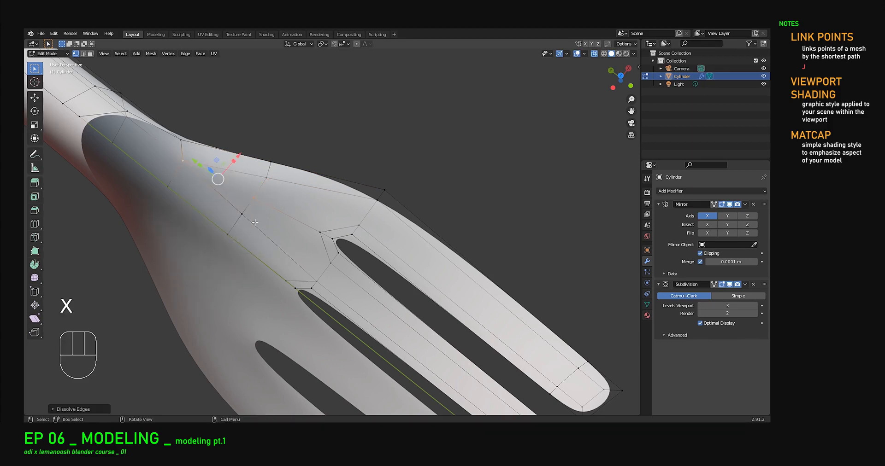
Step: Slide the cut vertex along its edge towards the vertex at the base of the outer slot
left_click(254, 200)
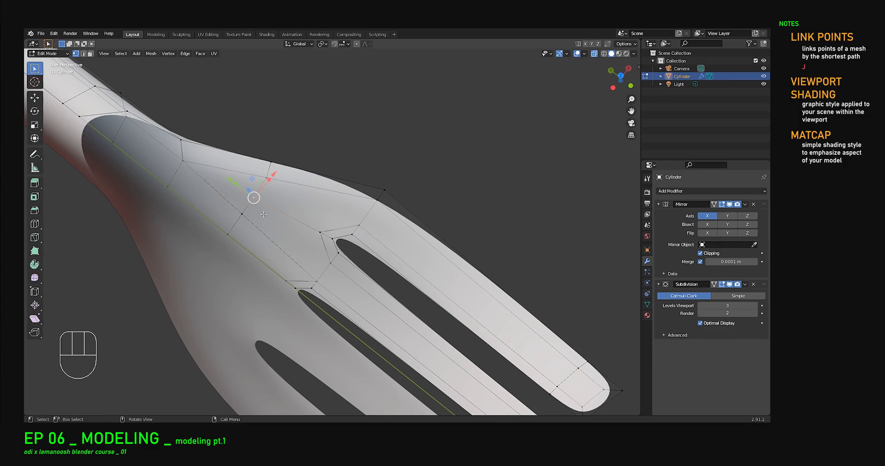
key("g")
key("g")
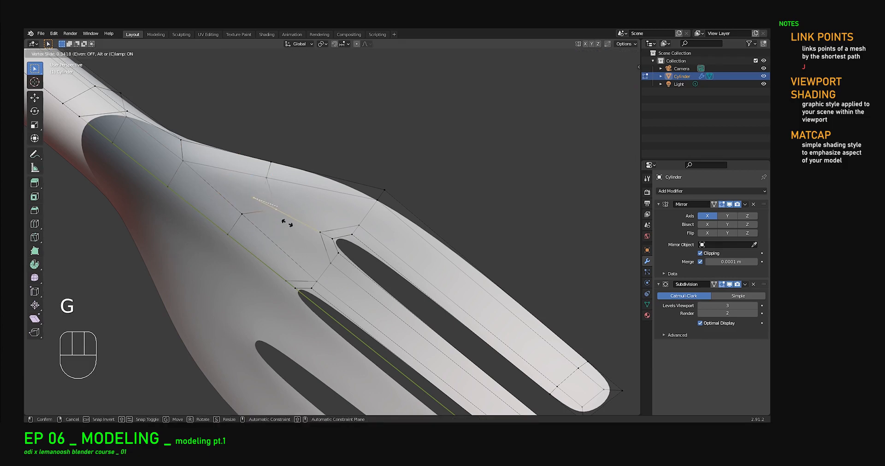
left_click(289, 227)
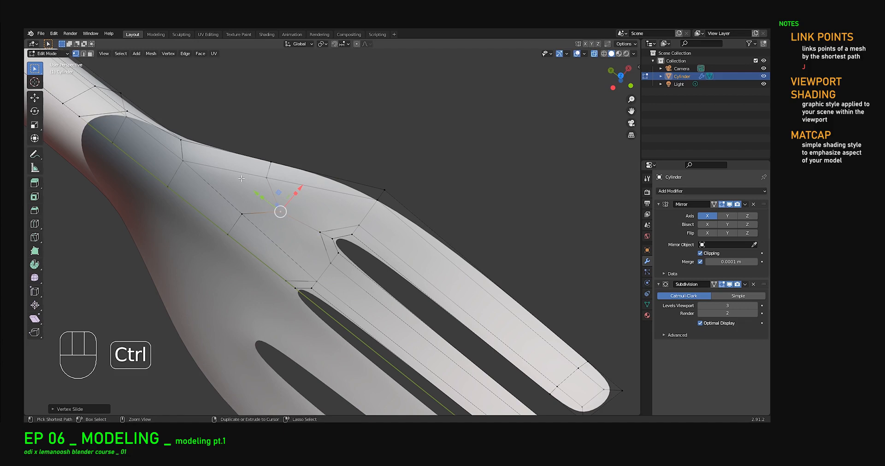
key("ctrl+r")
key("Escape")
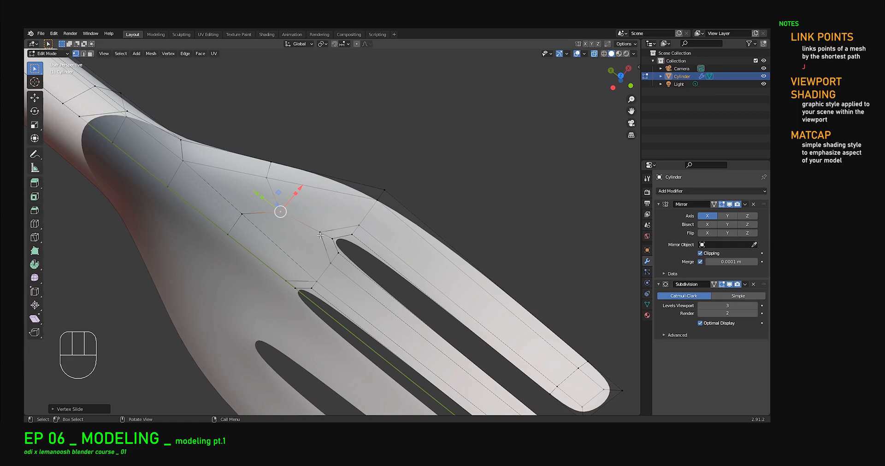
Step: Undo the vertex slide, the dissolved edge, the knife cut and the earlier edge connections between neck and tines
key("ctrl+z")
key("ctrl+z")
key("ctrl+z")
key("ctrl+z")
key("ctrl+z")
key("ctrl+z")
key("ctrl+z")
key("ctrl+z")
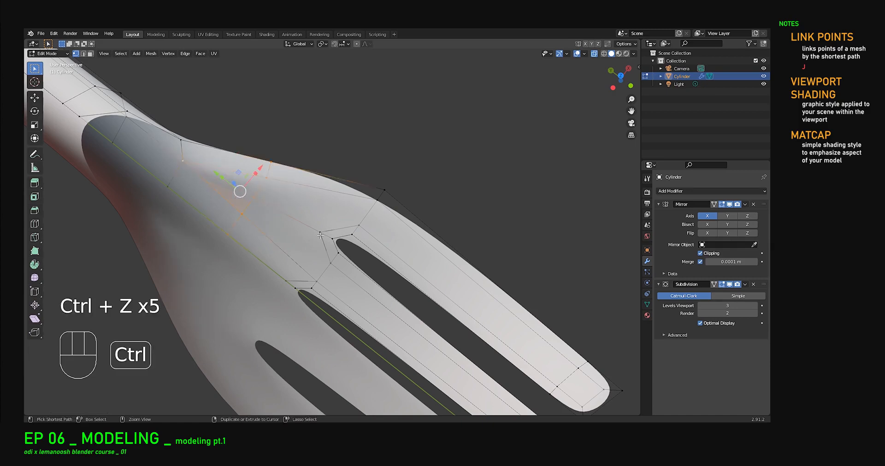
key("ctrl+z")
key("ctrl+z")
key("ctrl+z")
key("ctrl+z")
key("ctrl+z")
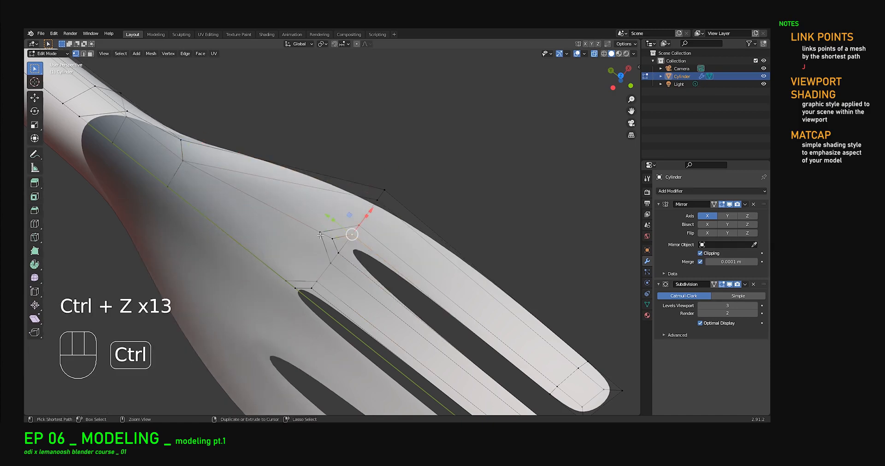
key("ctrl+z")
key("ctrl+z")
key("ctrl+z")
Step: Connect the side neck vertex to the outer tine's base vertex near the fork's outer edge with a new edge
middle_click_drag(320, 235, 405, 252)
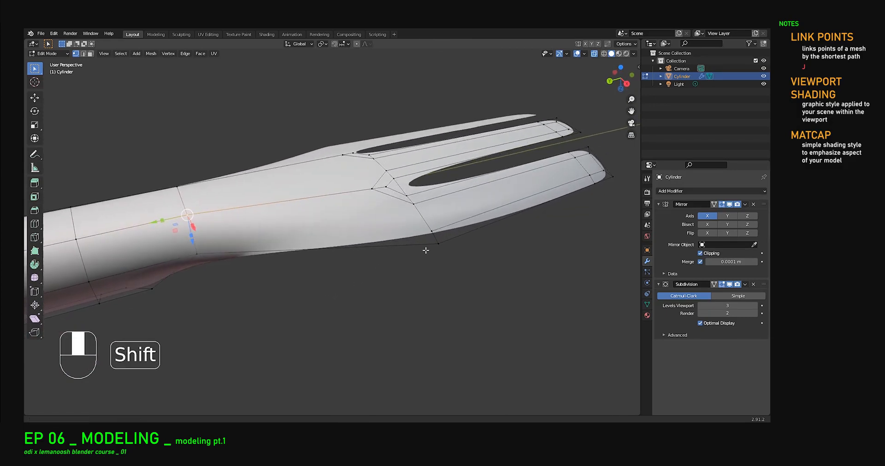
left_click(430, 232, "shift")
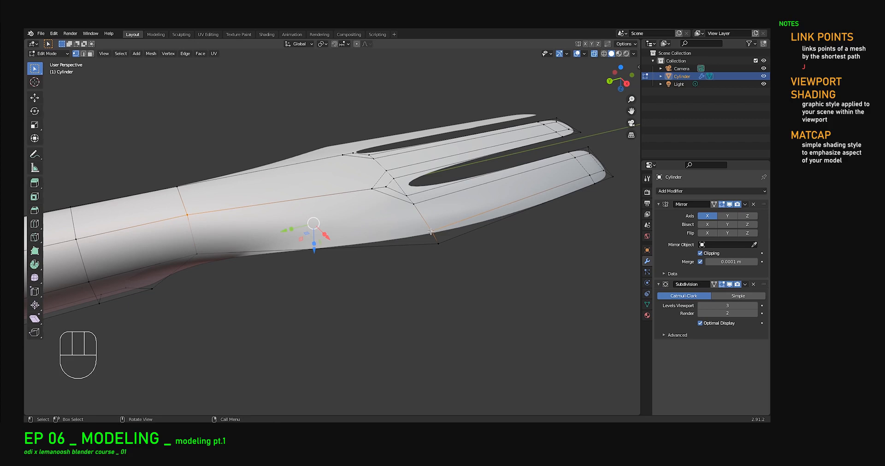
key("j")
key("ctrl+r")
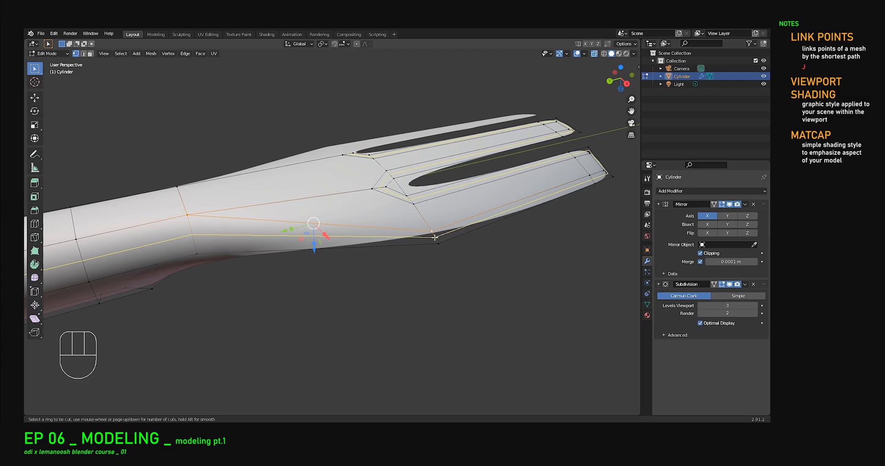
right_click(435, 238)
Step: Delete the edge that bridges the base of the outer slot between the inner and outer tines
middle_click_drag(396, 183, 383, 210)
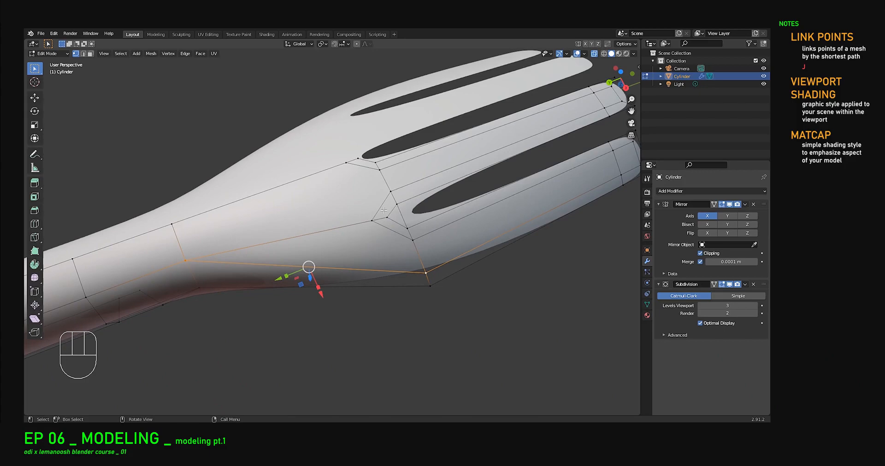
middle_click_drag(373, 251, 438, 285)
left_click(369, 166)
left_click(394, 171, "shift")
key("x")
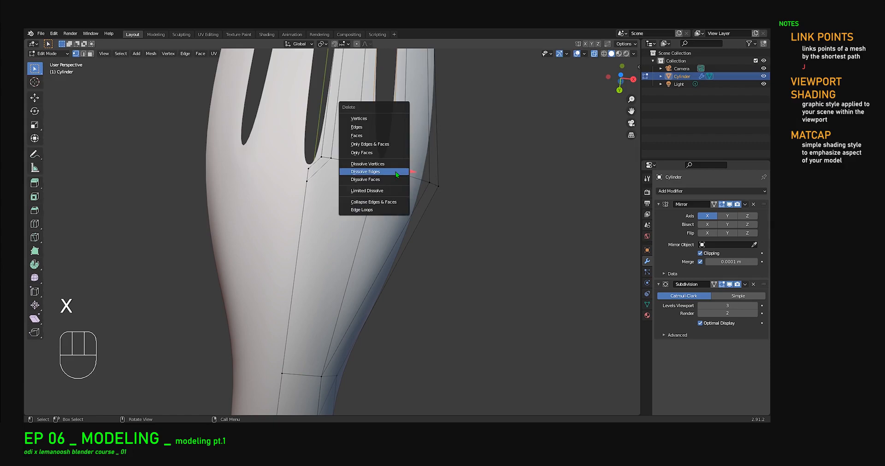
left_click(373, 133)
Step: Add one loop cut across the inner tine and one across the outer tine, each slid close to the tine's base
middle_click_drag(373, 133, 302, 193)
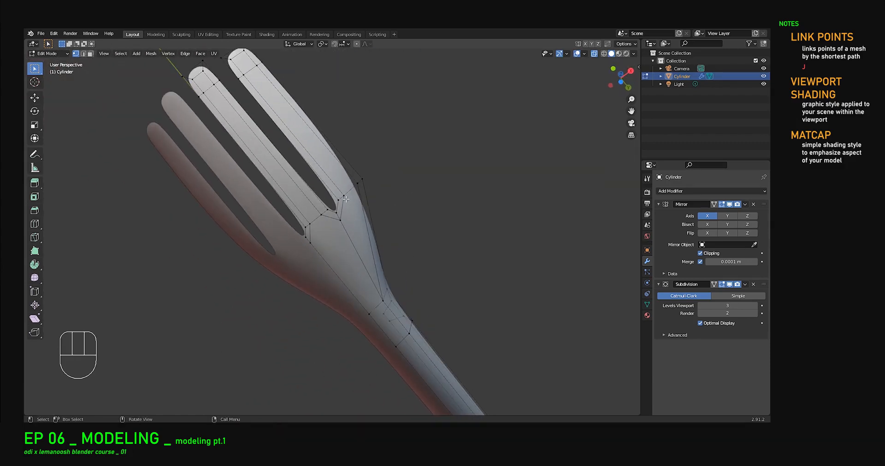
middle_click_drag(335, 184, 379, 209)
scroll(379, 208, "up", 3)
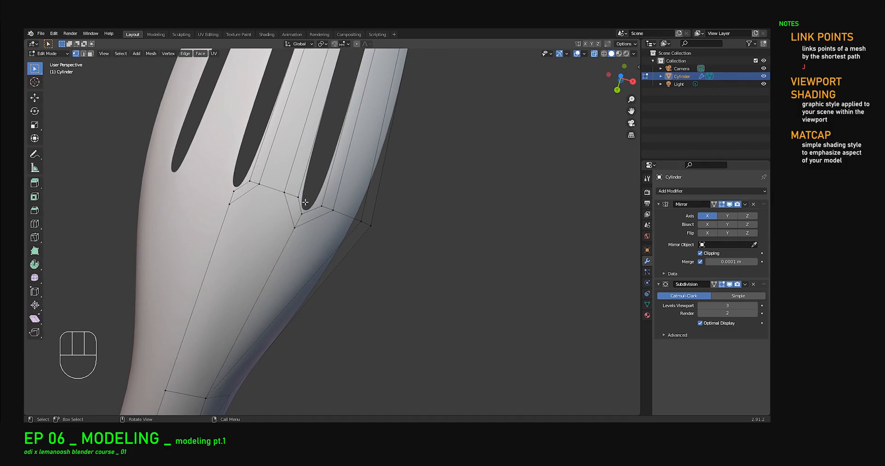
key("KP_7")
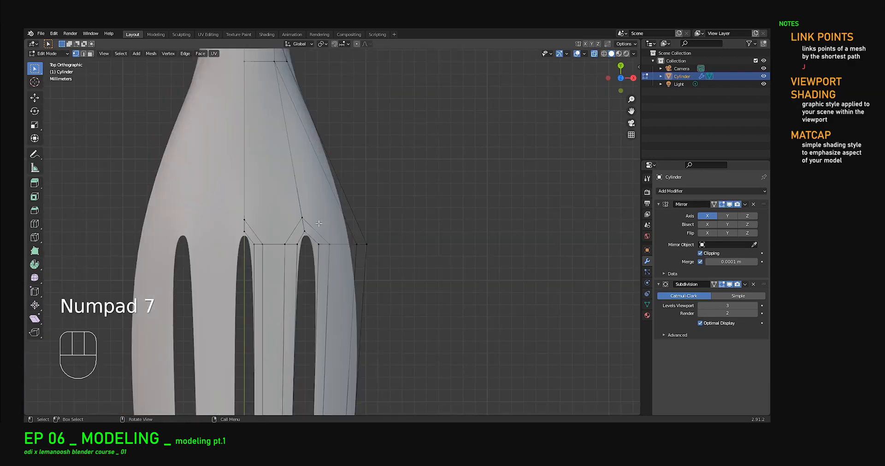
key("ctrl+r")
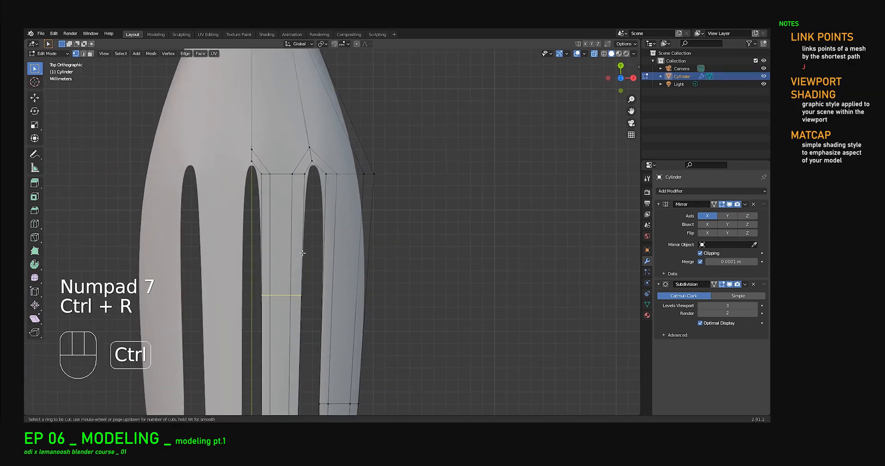
left_click(305, 189)
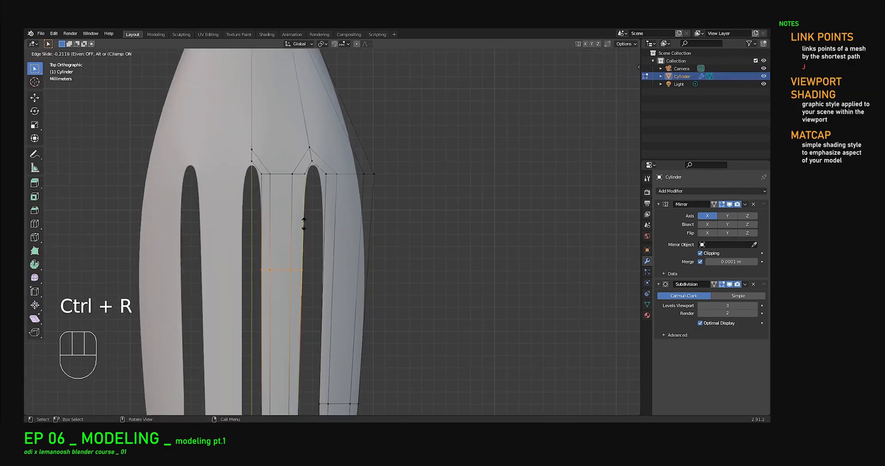
left_click(309, 152)
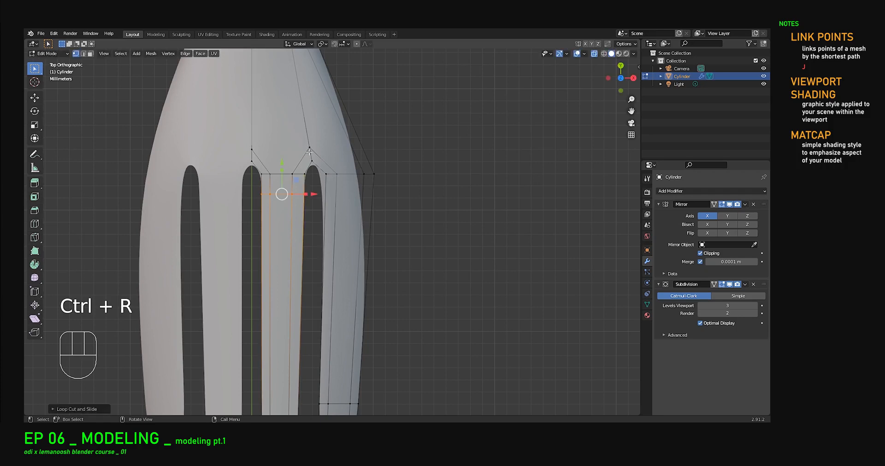
key("ctrl+r")
left_click(341, 239)
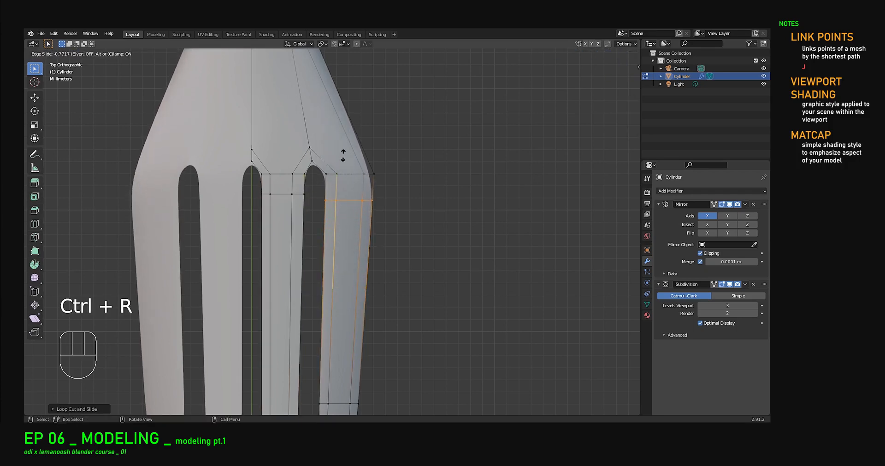
left_click(342, 148)
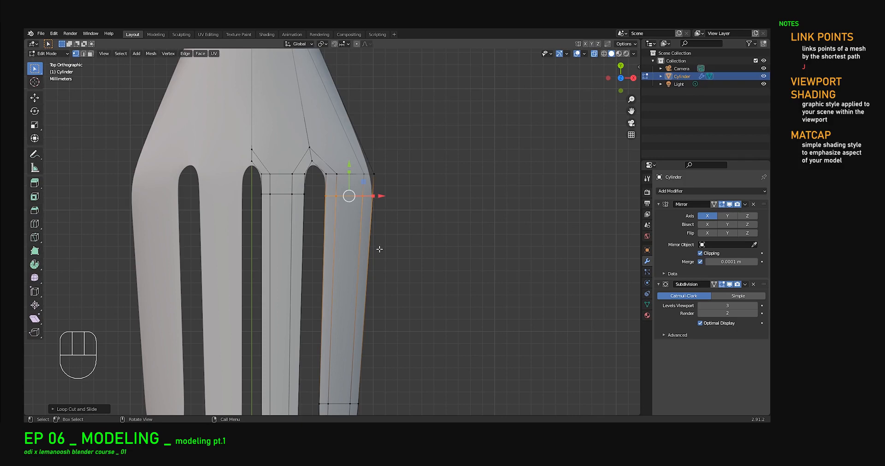
Step: Inspect the fork's shoulder, and undo the tine loop cuts, the slot-base edge deletion and the new neck edge
scroll(381, 241, "down", 5)
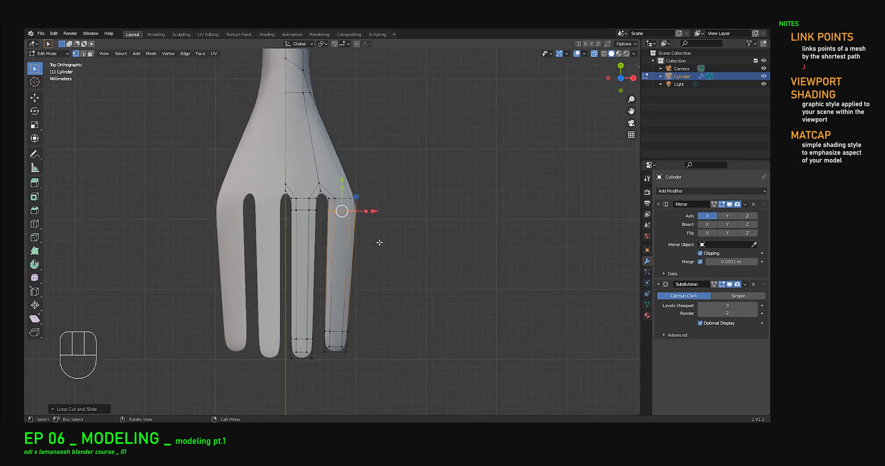
scroll(318, 209, "up", 3)
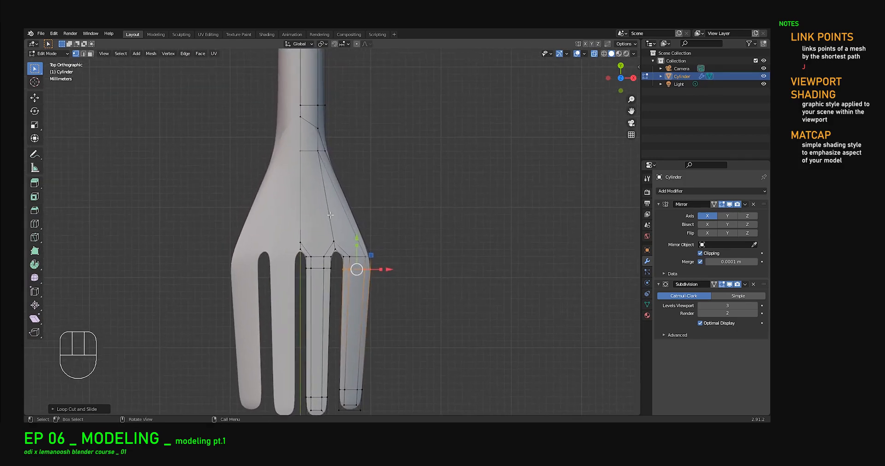
middle_click_drag(329, 177, 548, 104)
middle_click_drag(335, 223, 383, 196, "shift")
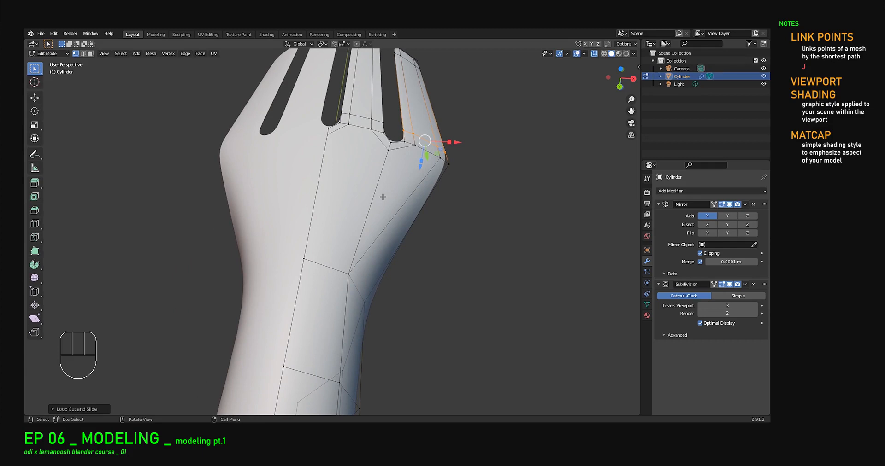
key("ctrl+z")
key("ctrl+z")
key("ctrl+z")
key("ctrl+z")
key("ctrl+z")
key("ctrl+z")
key("ctrl+z")
key("ctrl+z")
key("ctrl+z")
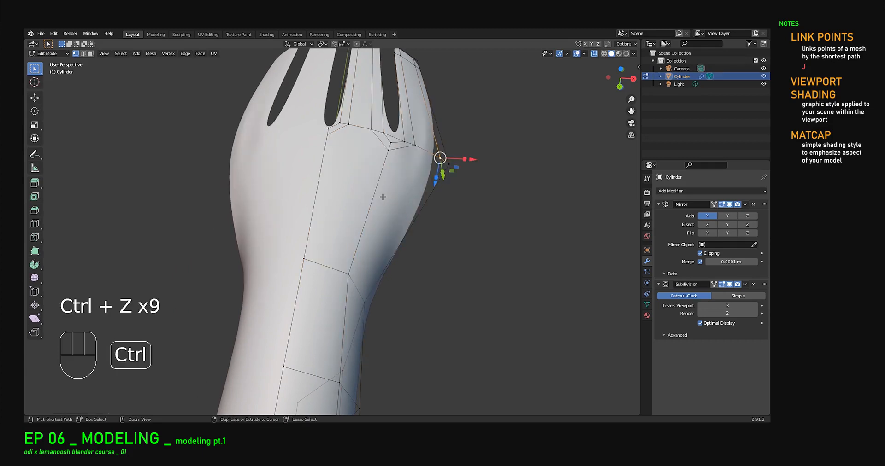
Step: Switch to plain grey viewport shading and connect the side neck vertex to the outer tine's side base vertex with a new edge
left_click(633, 54)
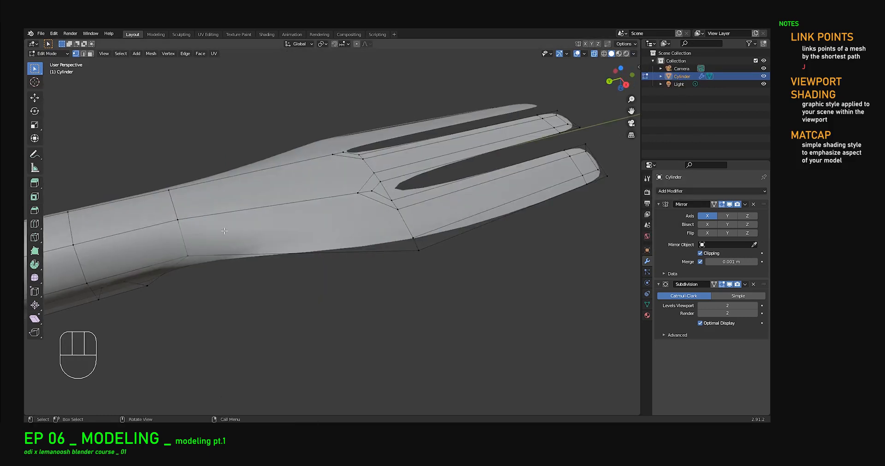
middle_click_drag(431, 251, 439, 238, "shift")
left_click(441, 237, "shift")
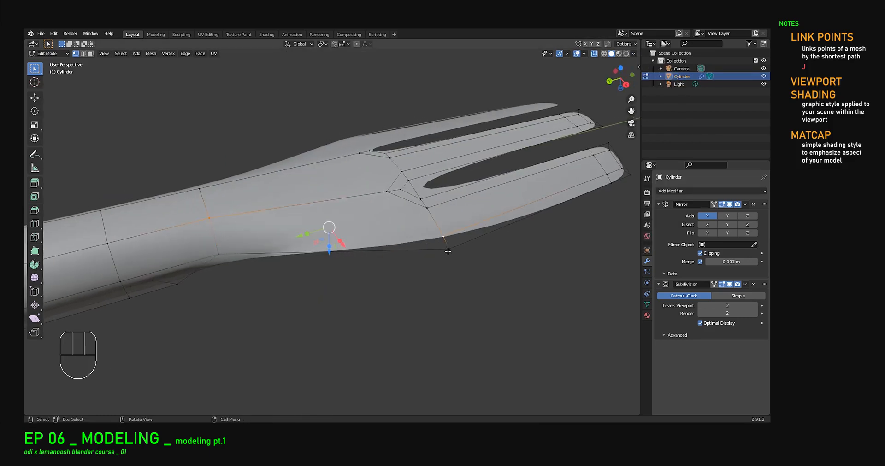
key("j")
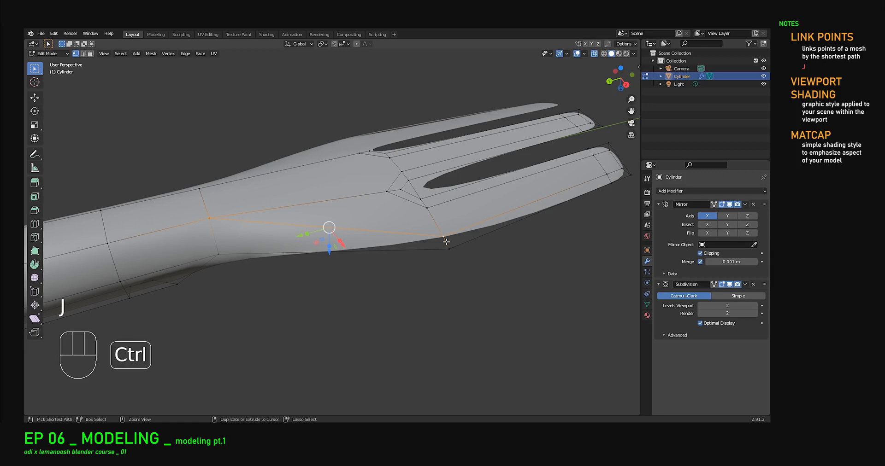
key("ctrl+r")
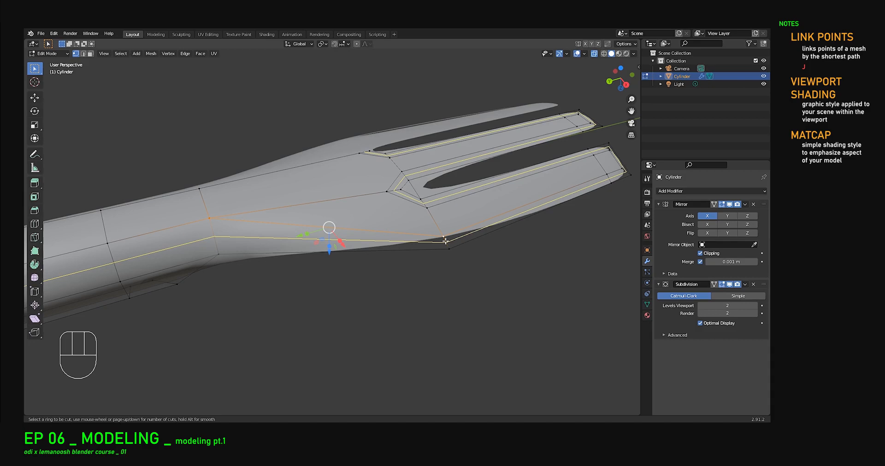
right_click(445, 241)
Step: Merge the extra vertex at the base of the outer slot into the adjacent inner tine edge vertex using At Last
middle_click_drag(407, 221, 406, 242)
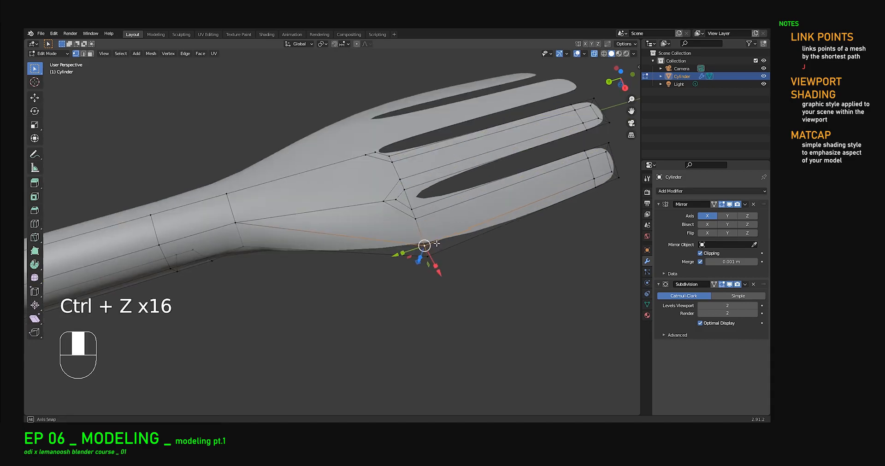
scroll(440, 231, "up", 1)
left_click_drag(353, 170, 428, 237)
middle_click_drag(425, 251, 398, 250)
left_click(397, 250)
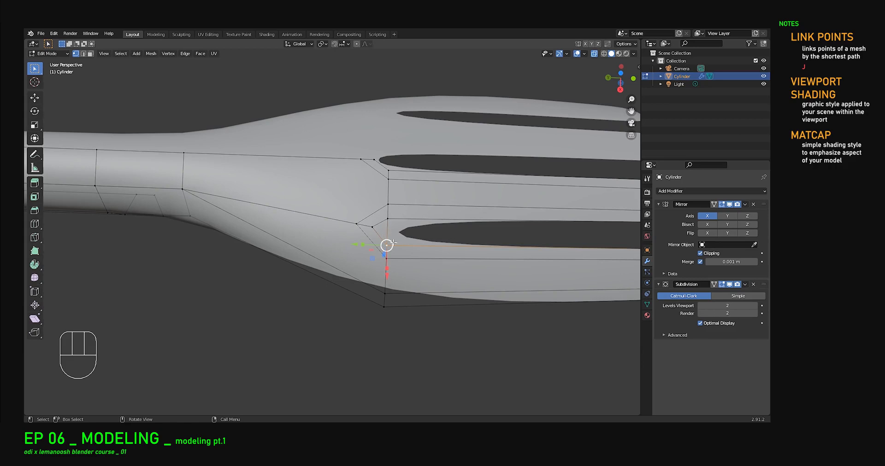
middle_click_drag(395, 234, 410, 221)
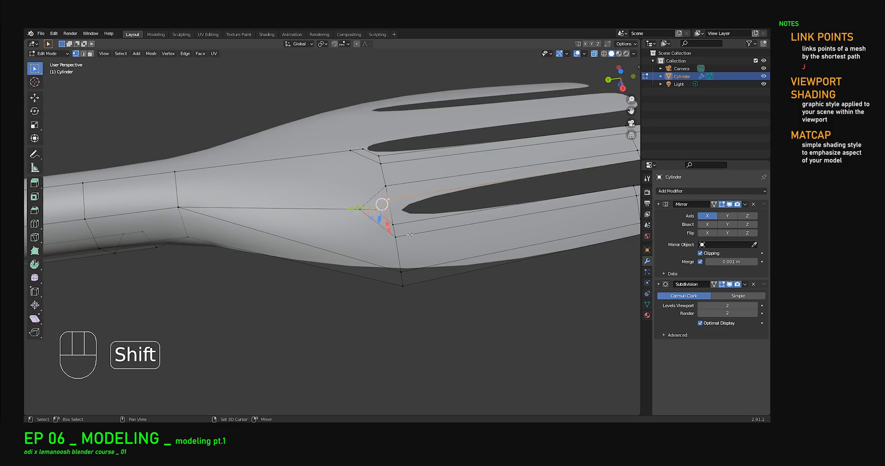
left_click(387, 199, "ctrl+shift")
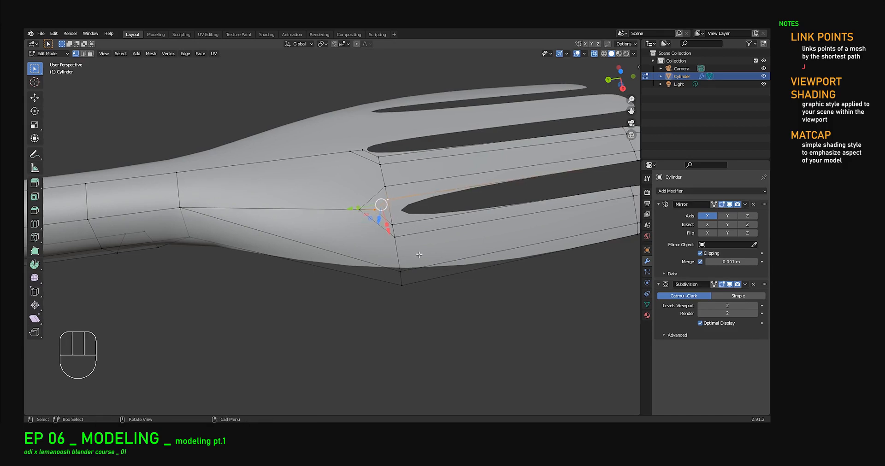
key("m")
left_click(410, 249)
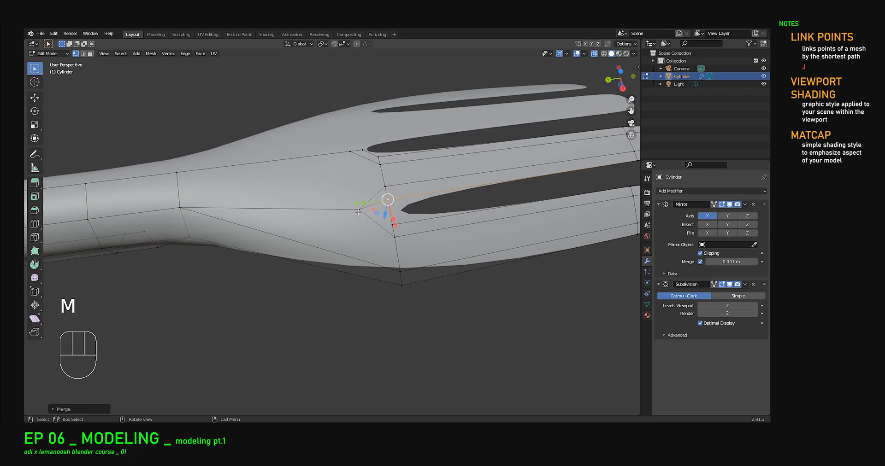
Step: Merge the neck-side vertex below the outer slot into the inner tine's base vertex using At Last
left_click(384, 188, "shift")
key("m")
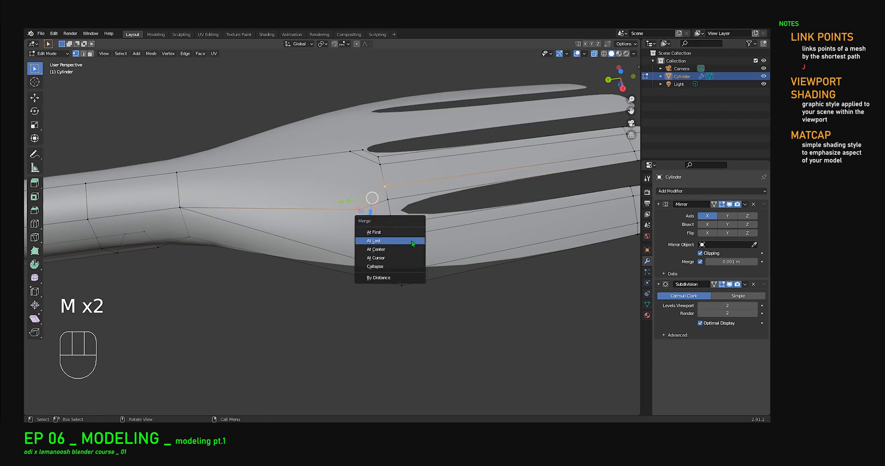
left_click(400, 244)
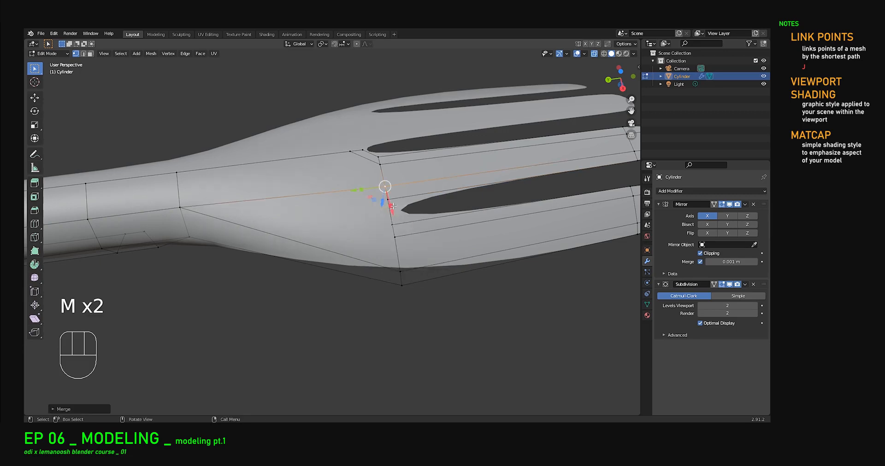
Step: Move the base vertices of the inner and outer tines along Y toward the neck, away from the outer slot
left_click(395, 231, "shift")
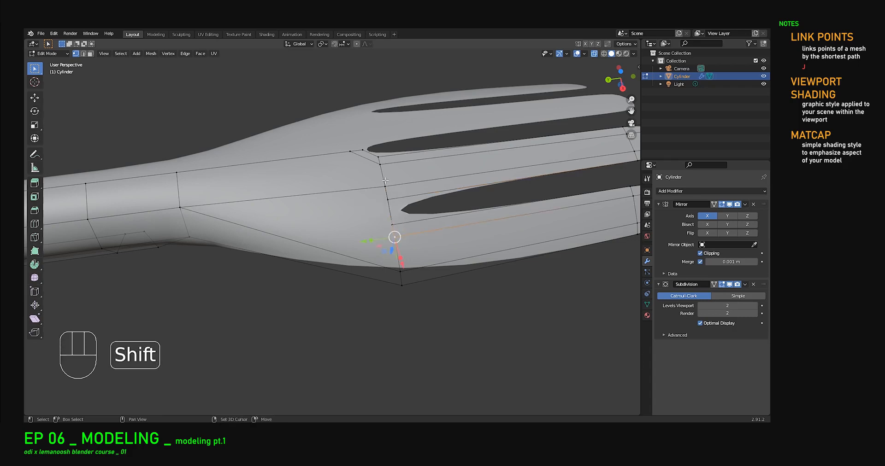
left_click(402, 277, "shift")
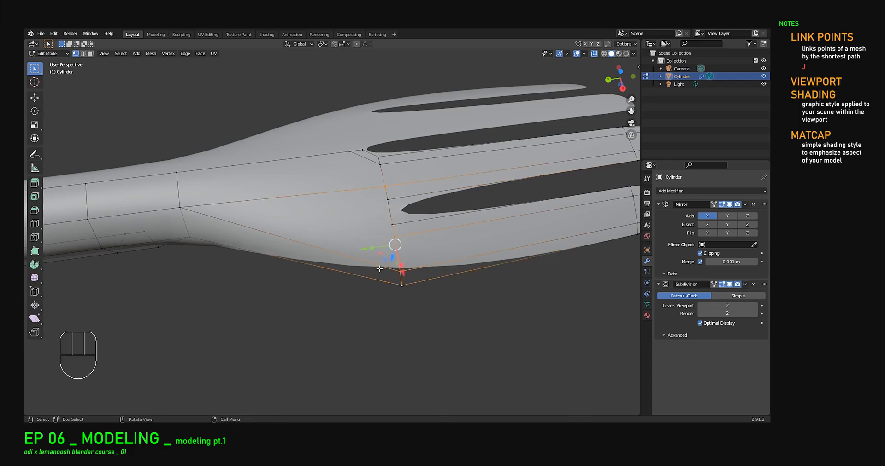
left_click_drag(363, 249, 345, 247)
middle_click_drag(380, 287, 336, 281, "shift")
key("ctrl+r")
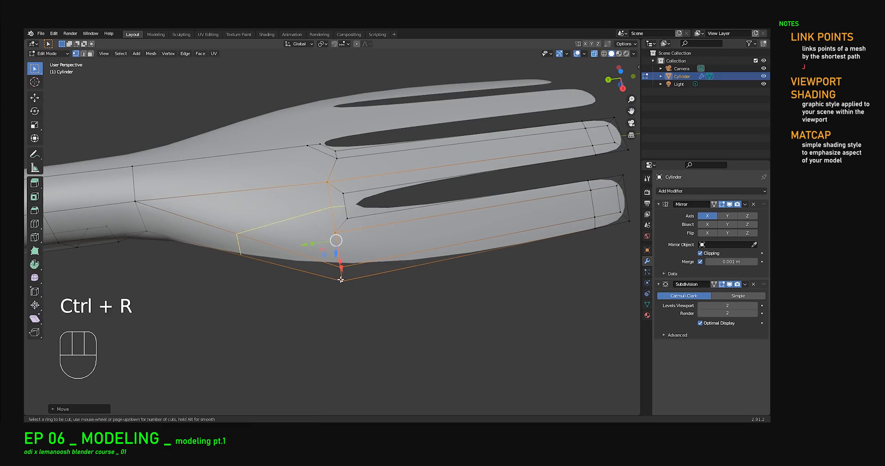
right_click(341, 277)
mouse_move(362, 193)
middle_mouse_down("shift")
mouse_move(370, 215)
mouse_move(336, 176)
mouse_move(398, 189)
mouse_move(337, 181)
mouse_move(365, 196)
mouse_move(352, 199)
middle_mouse_up("shift")
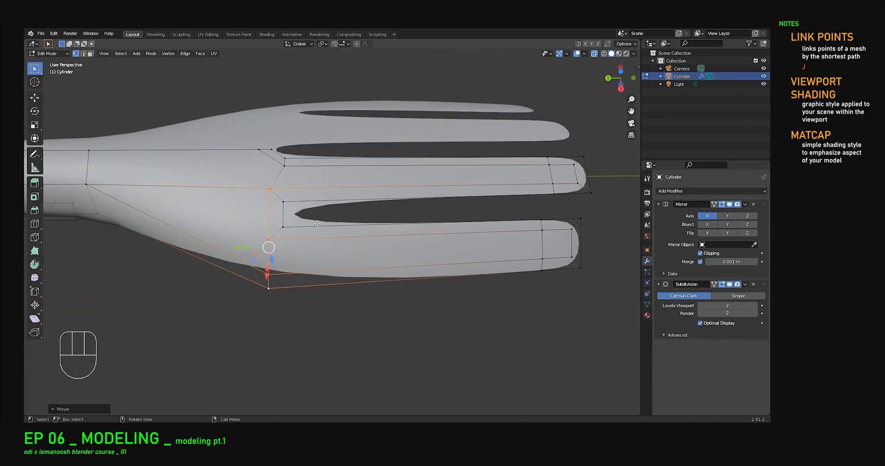
Step: Add a centred loop cut across the inner tine and set the Mirror modifier's merge distance to 0.0001 m
key("ctrl+r")
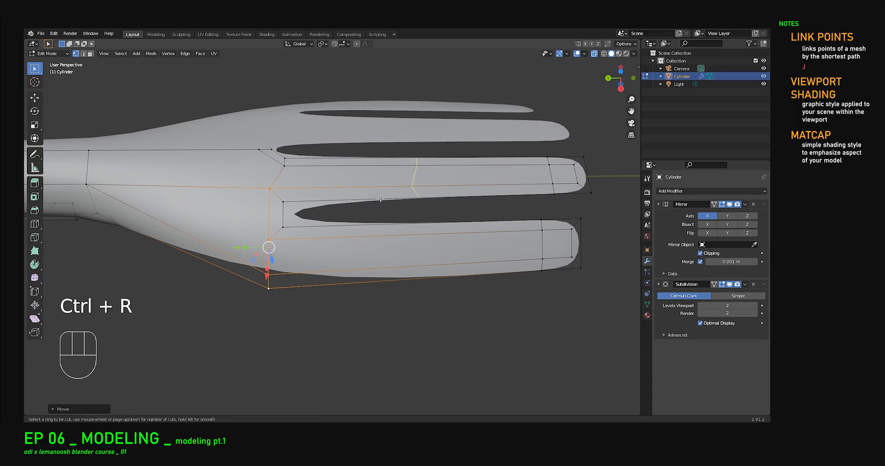
left_click(380, 199)
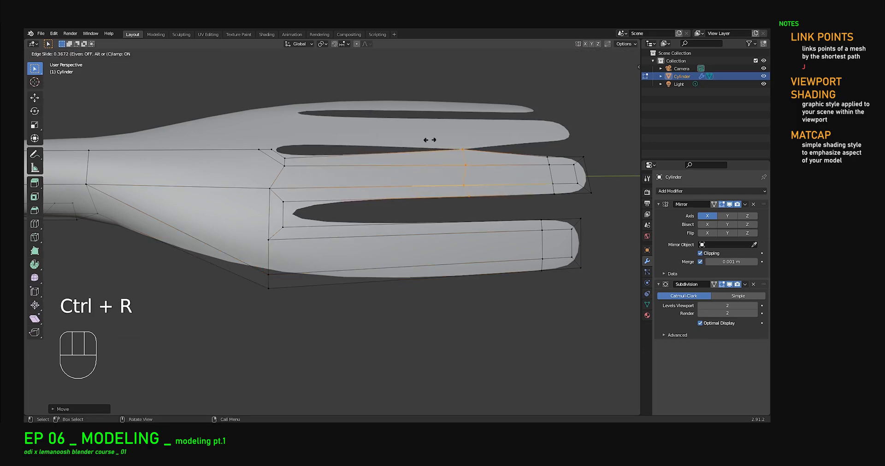
right_click(424, 160)
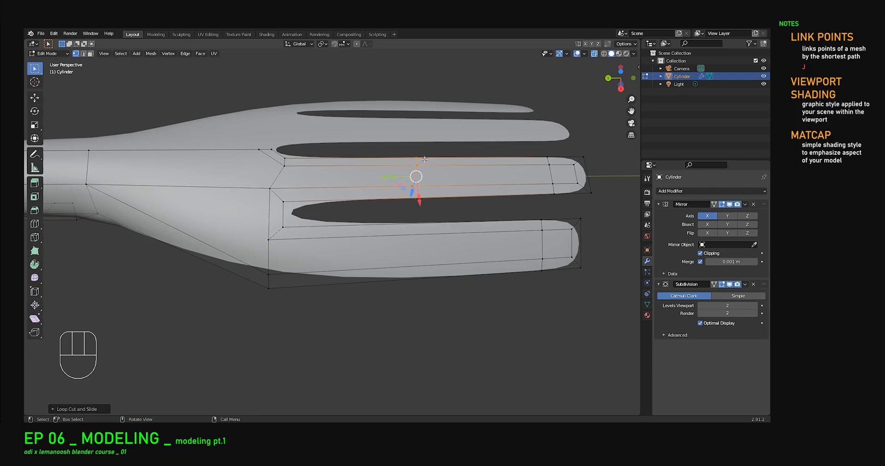
left_click(718, 263)
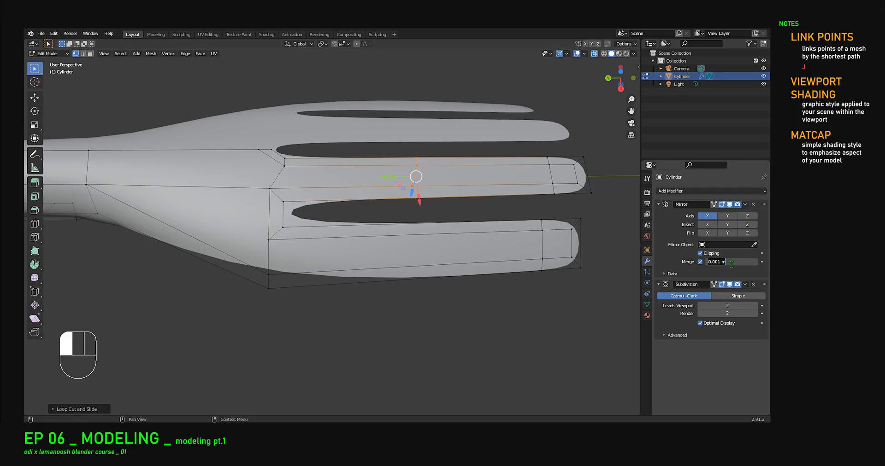
left_click(717, 262)
key("Return")
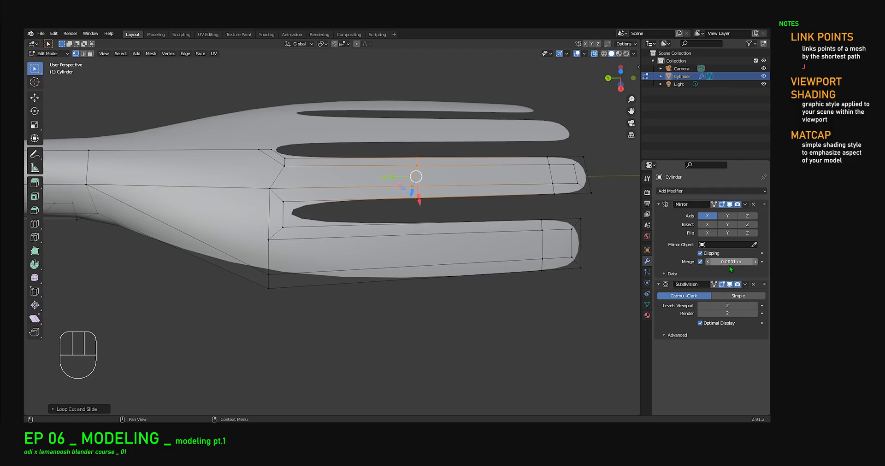
Step: Slide the inner tine's new loop close to the tine's base and align its stray vertex with a vertex slide
scroll(452, 211, "down", 3)
middle_click_drag(451, 213, 423, 200)
scroll(404, 205, "up", 2)
key("g")
key("g")
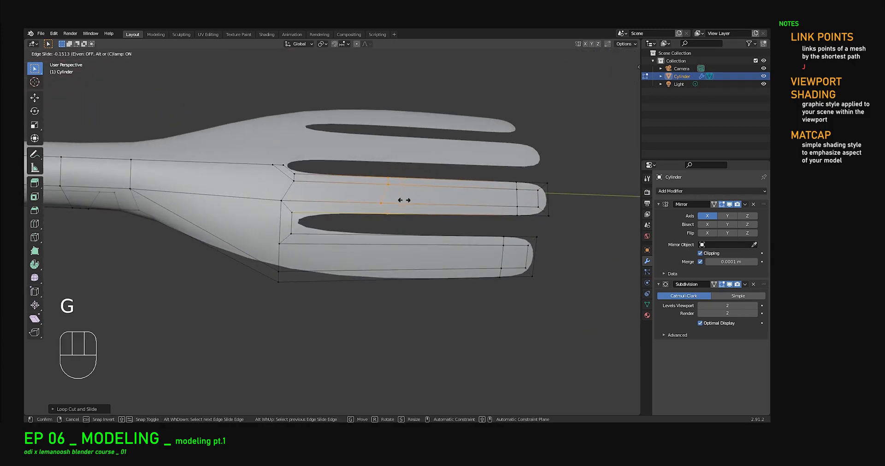
left_click(328, 206)
left_click(304, 201)
key("g")
key("g")
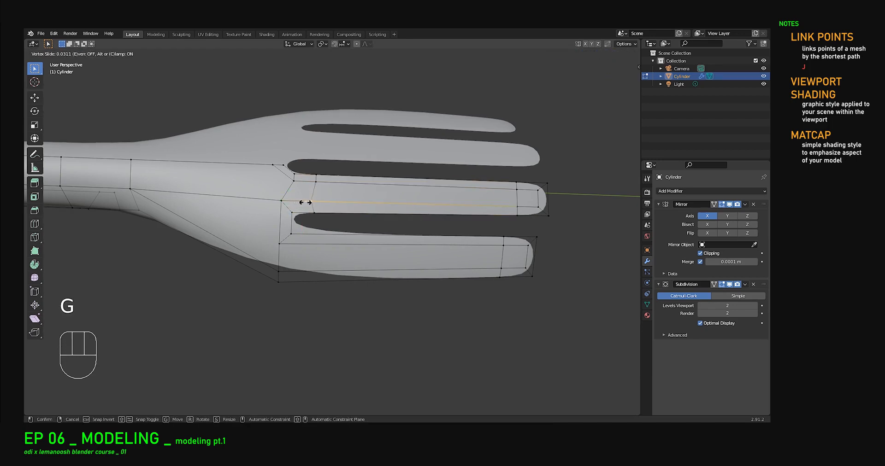
left_click(308, 202)
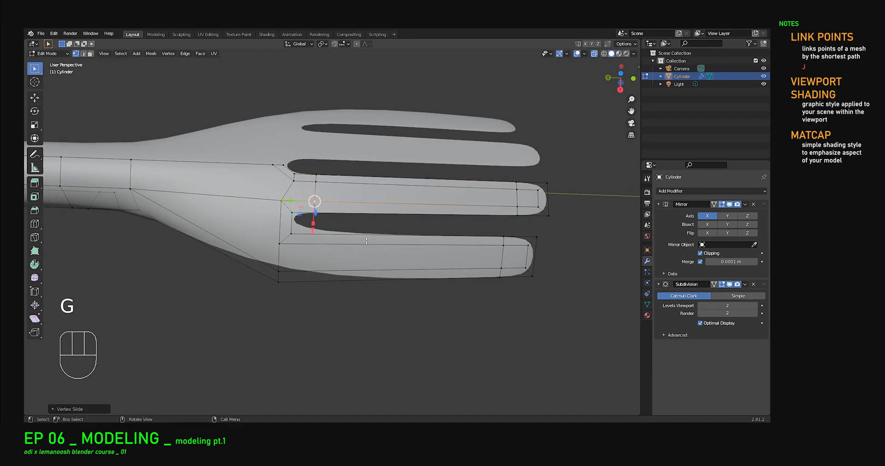
Step: Add a loop cut across the outer tine near its base and slide its slot-side vertex into line with the loop
key("ctrl+r")
left_click(366, 240)
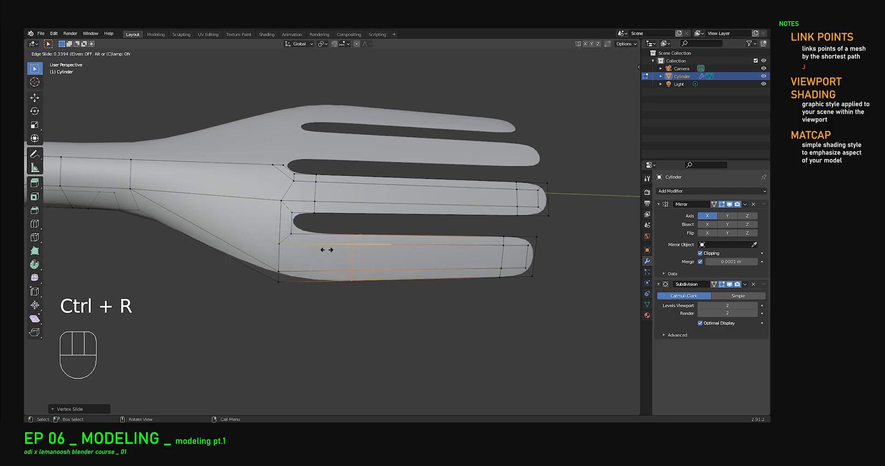
left_click(287, 250)
left_click(324, 231)
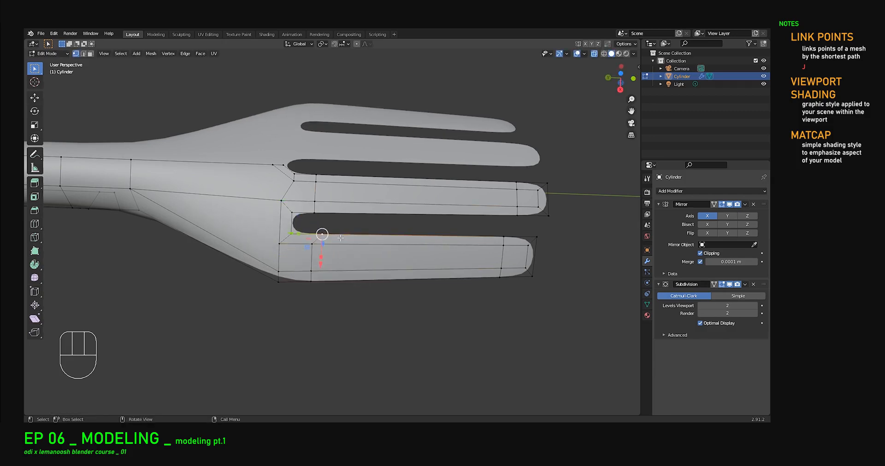
key("g")
key("g")
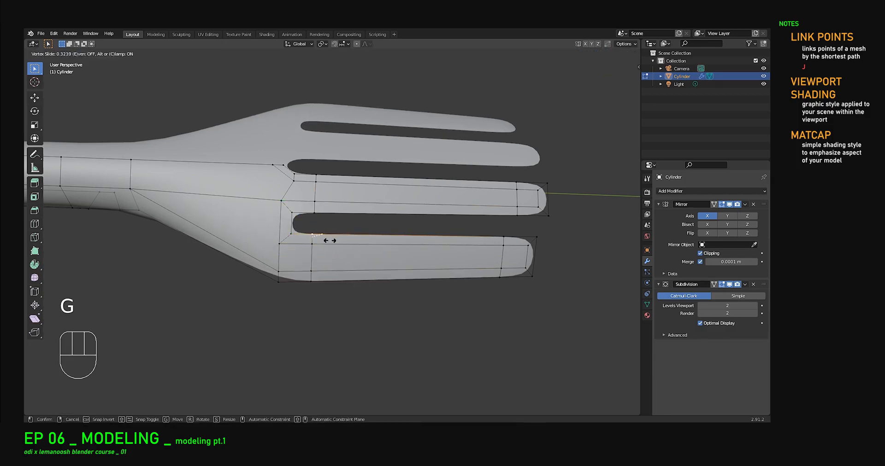
left_click(330, 240)
Step: Slide the outer tine's whole base loop slightly along the tine to line up with the inner tine's loop
left_click(312, 257, "alt")
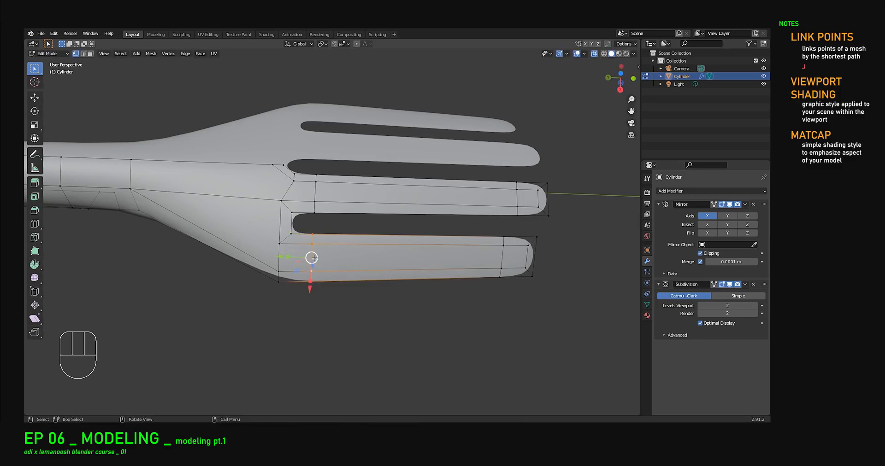
key("g")
key("g")
left_click(316, 258)
Step: Slide the outer shoulder edge slightly toward the neck and bring its remaining corner vertex level with a vertex slide
middle_click_drag(316, 258, 348, 197)
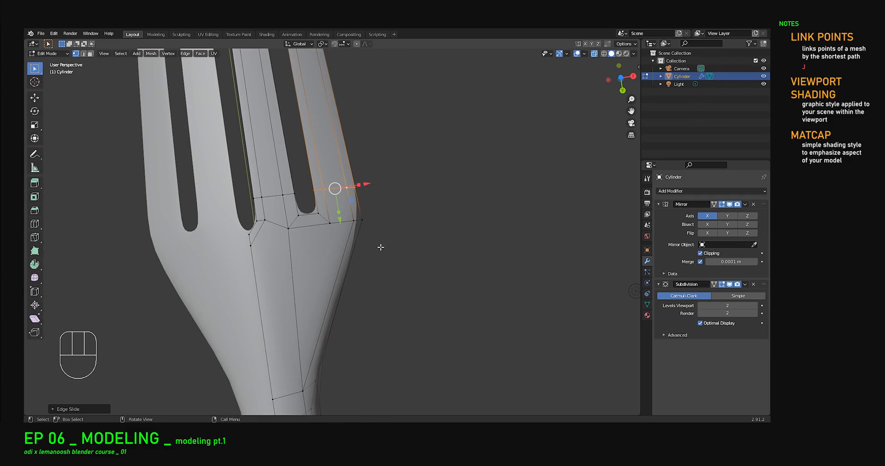
left_click(368, 239, "alt")
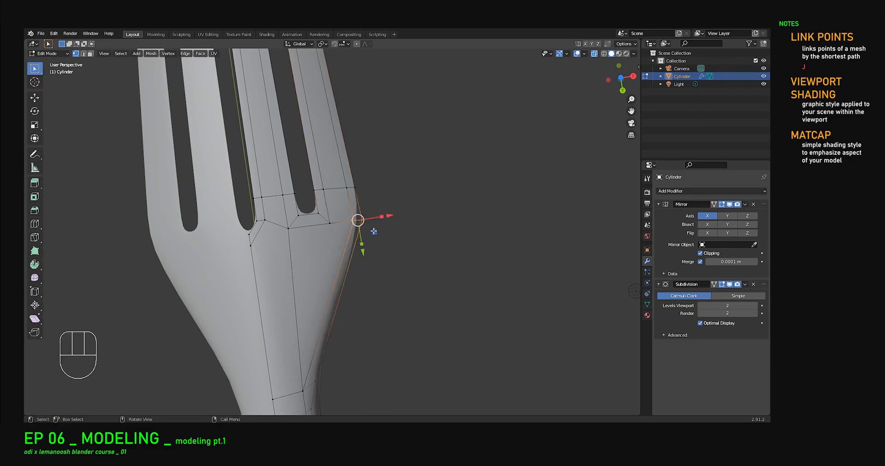
key("g")
key("g")
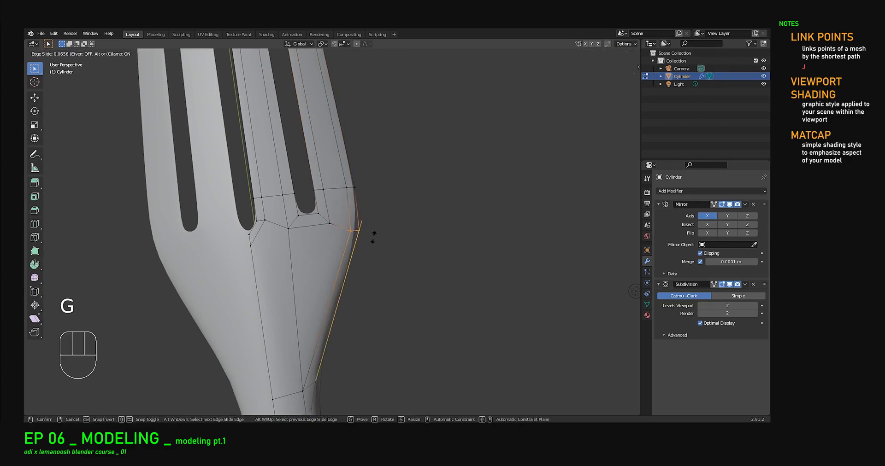
left_click(368, 235)
key("g")
key("g")
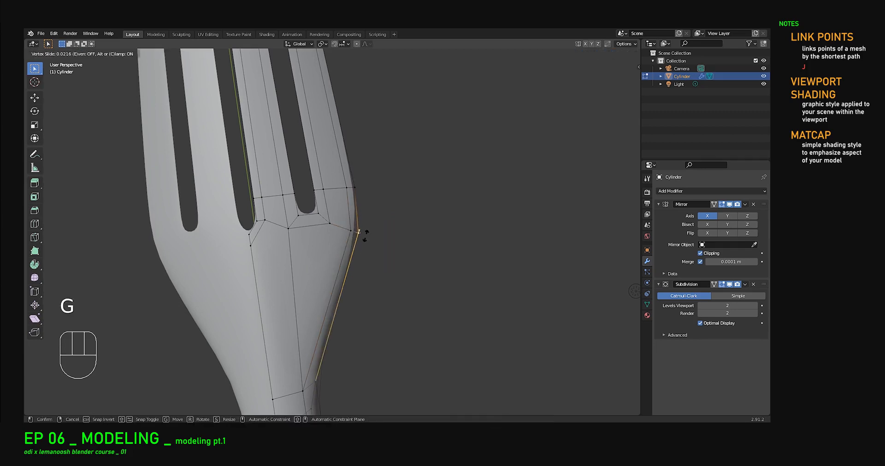
left_click(359, 232)
Step: Examine the edge flow around the slot bases and the smoothed surface between tines and neck
middle_click_drag(358, 232, 328, 230)
scroll(327, 231, "up", 3)
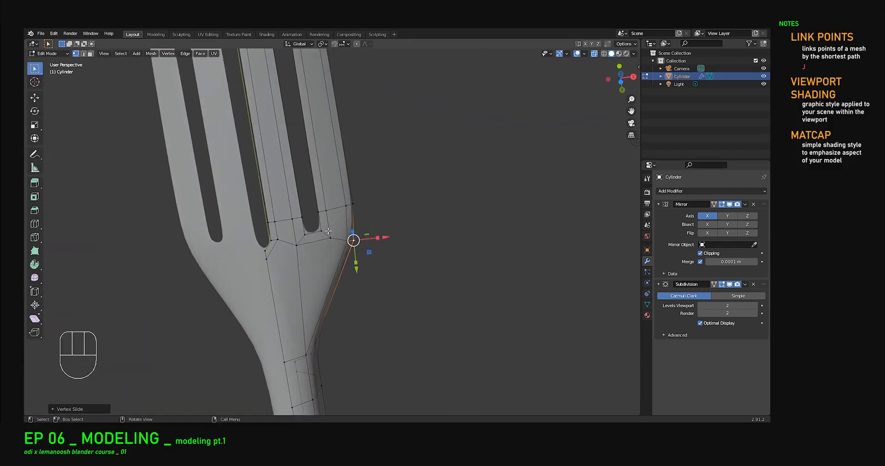
left_click_drag(285, 193, 333, 251)
mouse_move(332, 231)
middle_mouse_down()
mouse_move(328, 205)
mouse_move(333, 231)
middle_mouse_up()
scroll(330, 212, "up", 3)
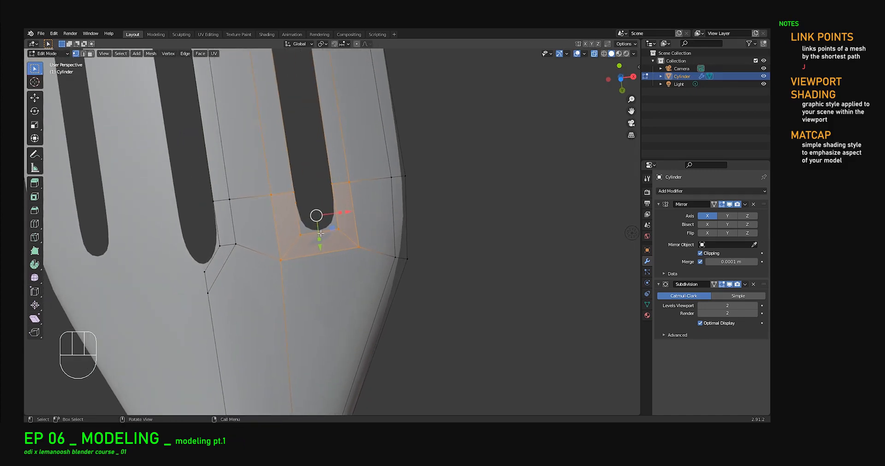
middle_click_drag(367, 185, 430, 151, "shift")
left_click(289, 259)
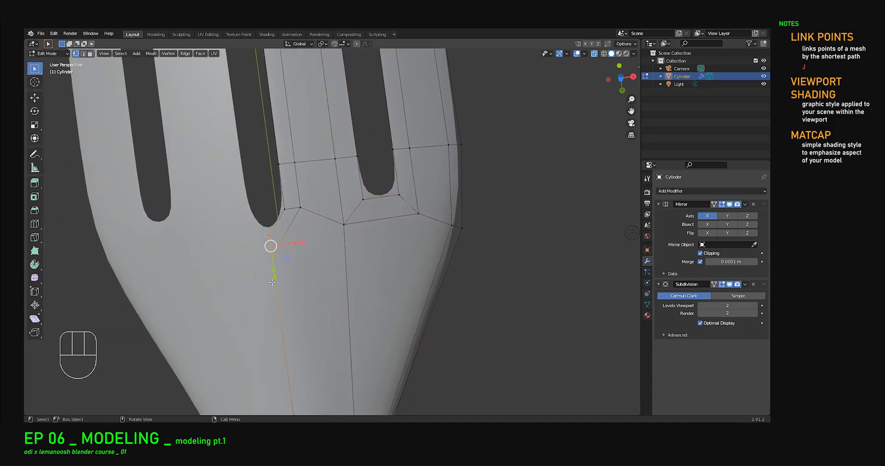
left_click_drag(272, 282, 304, 252)
left_click(300, 208)
key("Tab")
middle_click_drag(268, 241, 240, 173)
Step: Connect the vertex beside the central slot's base to the neck corner vertex with a new edge
key("Tab")
middle_click_drag(366, 249, 255, 219, "shift")
scroll(316, 214, "up", 2)
key("ctrl+r")
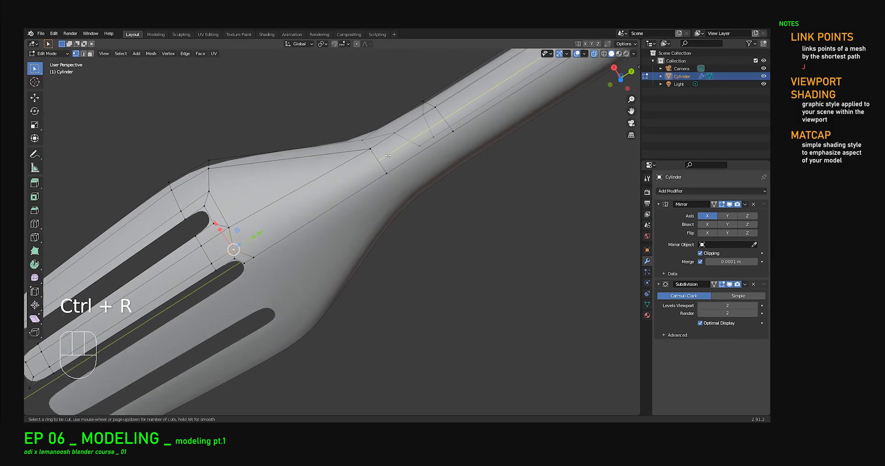
right_click(245, 257)
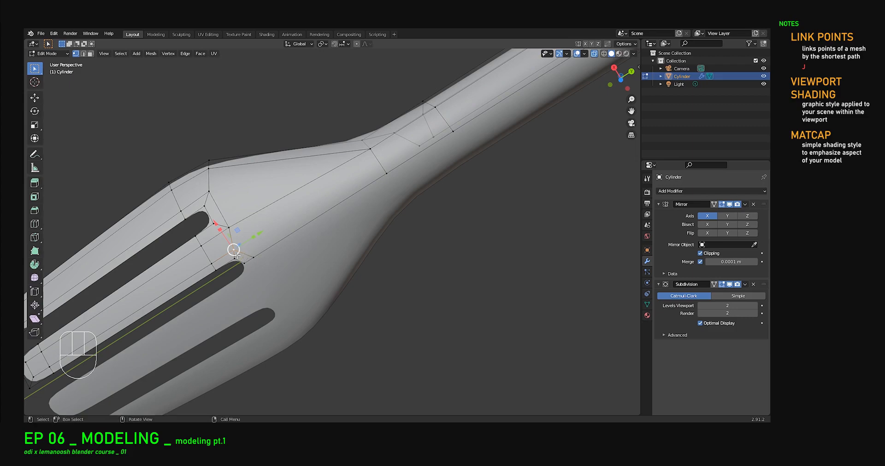
left_click(371, 149, "shift")
middle_click_drag(353, 212, 410, 258)
scroll(388, 239, "down", 2)
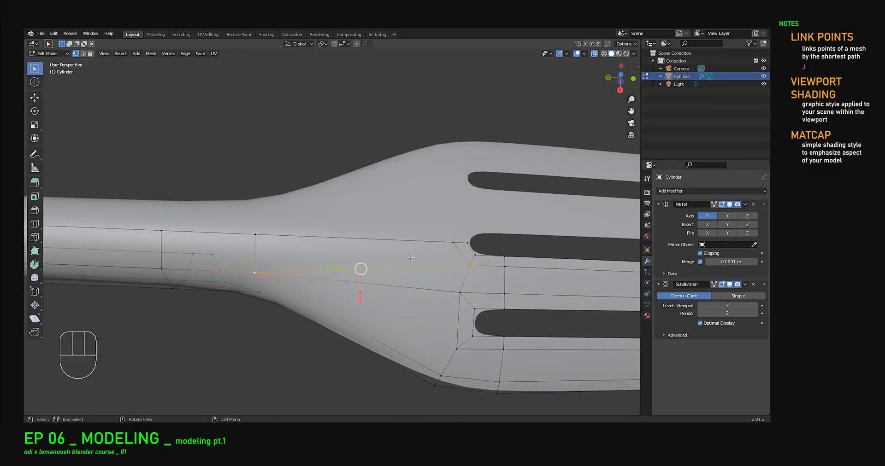
Step: Preview the smoothed fork in object mode with Flat lighting and with alternative Studio lights
key("Tab")
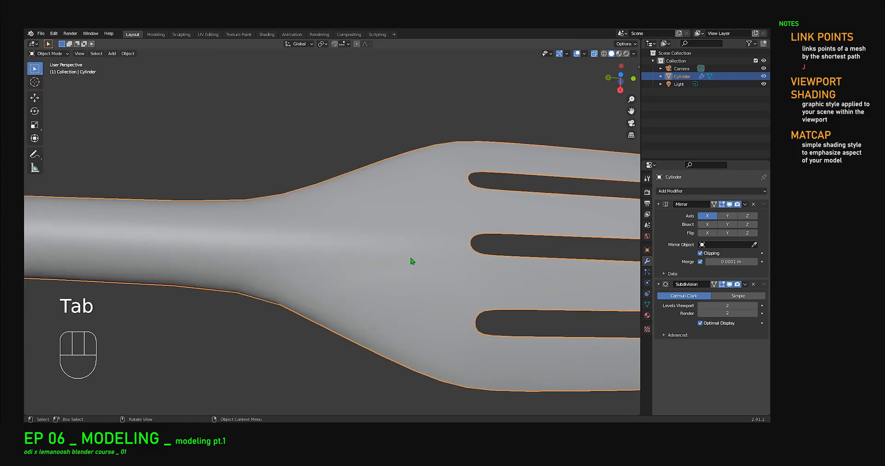
left_click(633, 54)
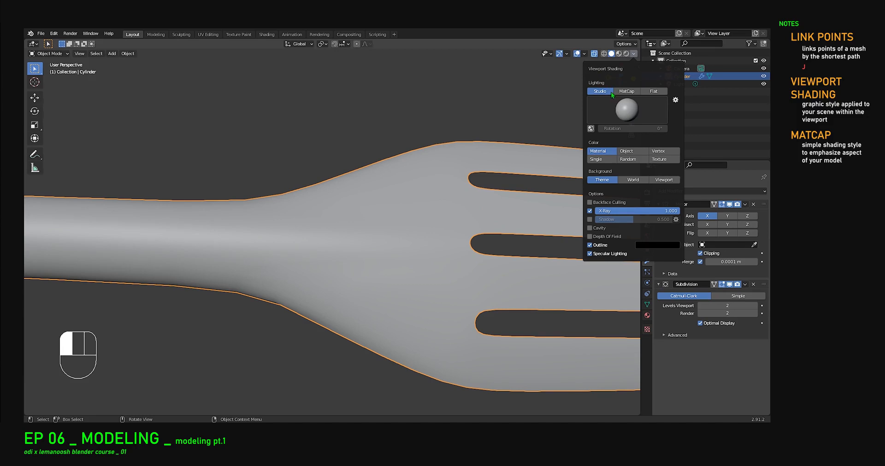
left_click(647, 91)
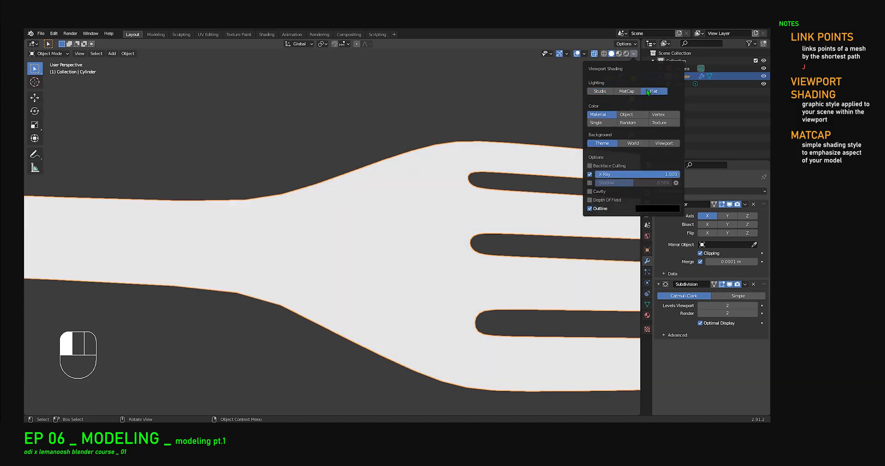
left_click(607, 91)
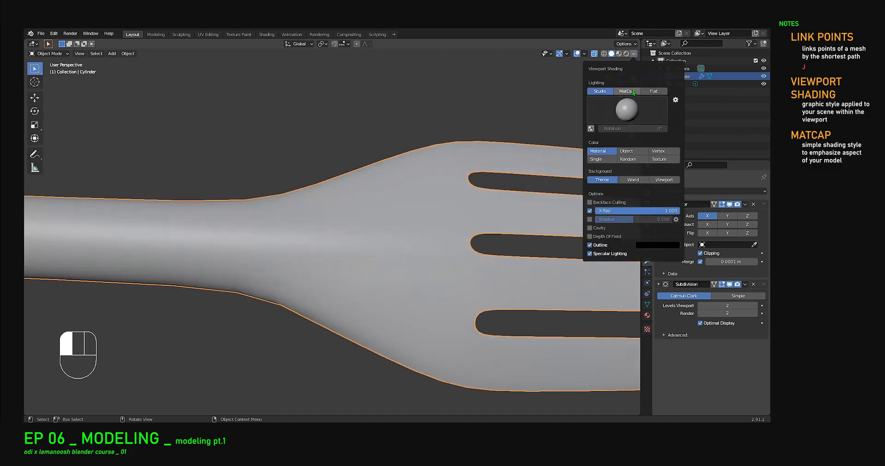
left_click(625, 110)
left_click(629, 137)
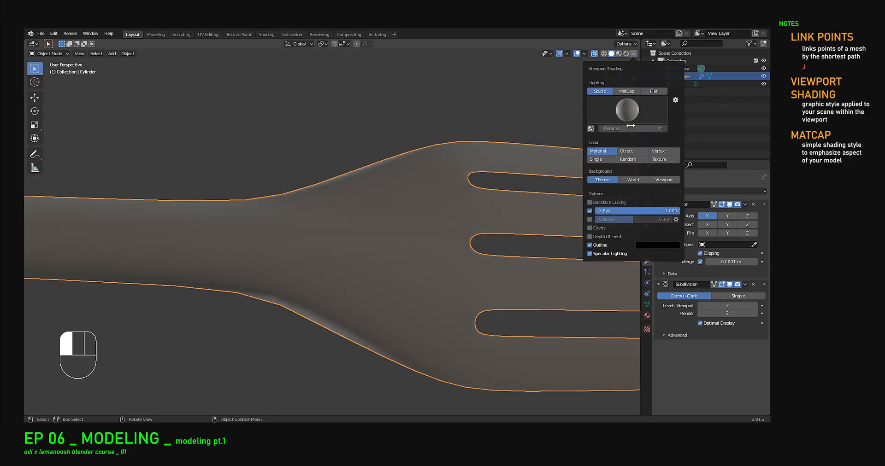
left_click(630, 111)
left_click(650, 137)
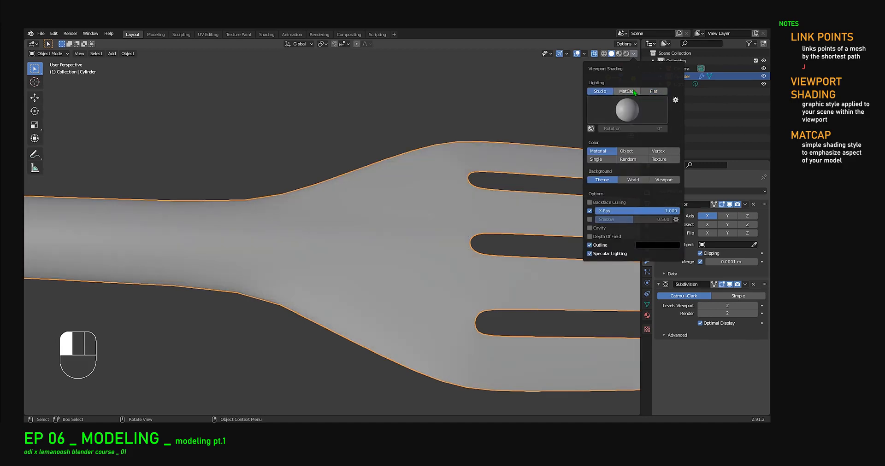
Step: Switch the viewport lighting to MatCap and choose the black matcap with a bright rim to check the highlights
left_click(627, 91)
left_click(626, 114)
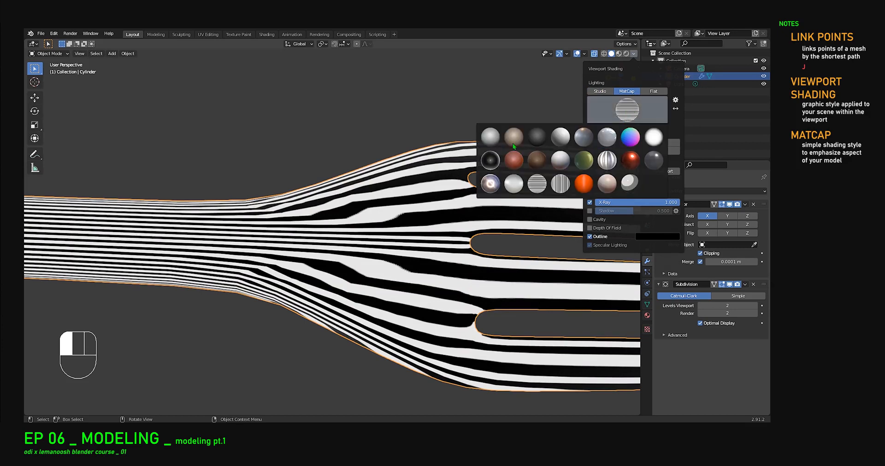
left_click(490, 137)
left_click(627, 110)
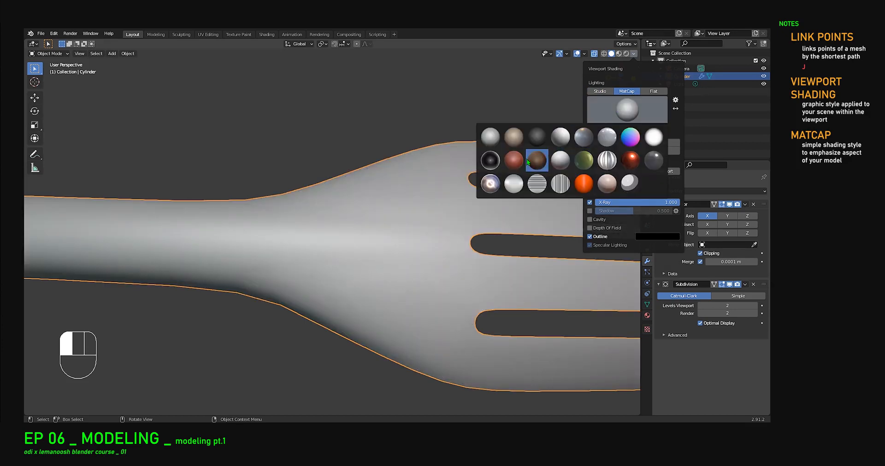
left_click(489, 161)
middle_click_drag(469, 178, 531, 113)
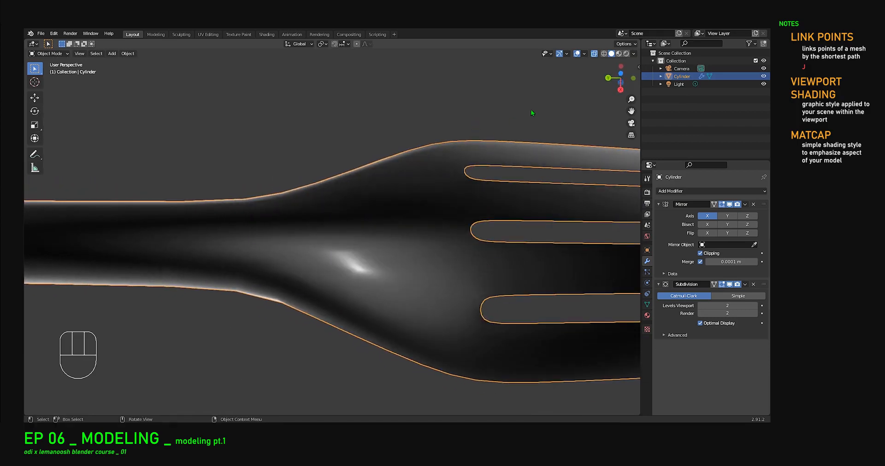
Step: Apply the horizontal zebra-stripe matcap and inspect how the stripes flow from the neck into the tines
left_click(635, 55)
left_click(629, 115)
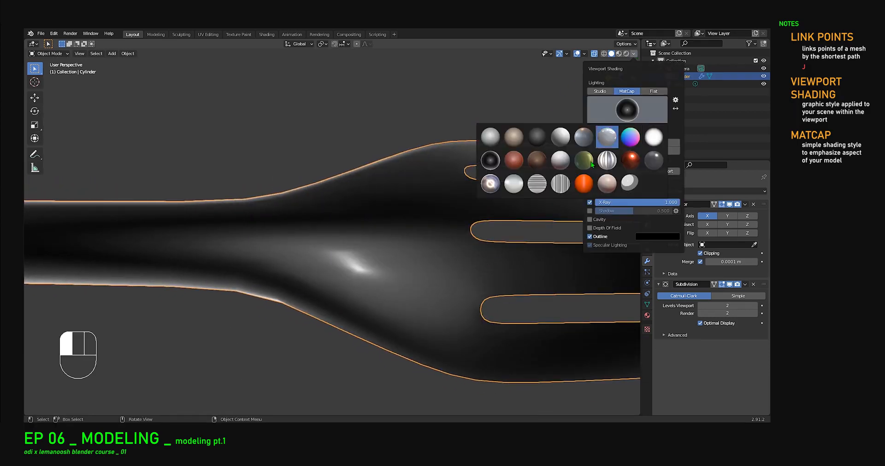
left_click(536, 187)
mouse_move(450, 203)
middle_mouse_down()
mouse_move(415, 235)
mouse_move(417, 253)
mouse_move(423, 218)
mouse_move(501, 171)
mouse_move(507, 210)
mouse_move(459, 228)
mouse_move(252, 253)
middle_mouse_up()
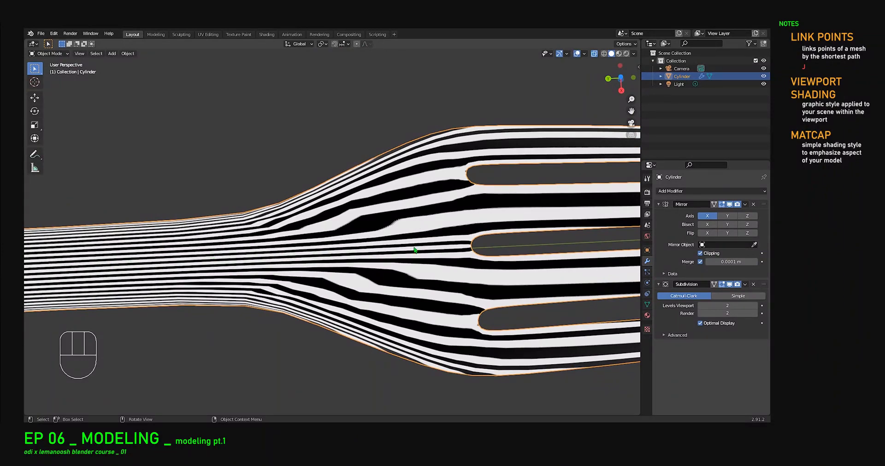
middle_click_drag(472, 250, 309, 273)
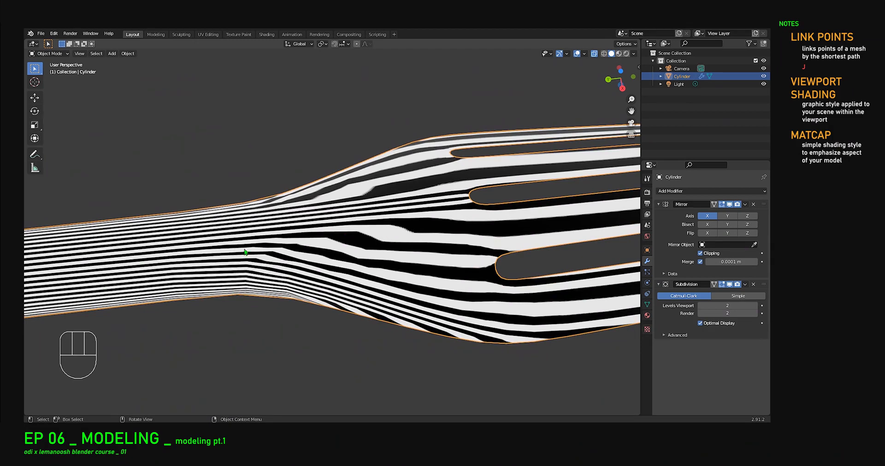
Step: Set the Subdivision modifier's viewport levels to 3 and check the stripes around the shoulder
left_click(754, 305)
middle_click_drag(513, 279, 518, 299)
middle_click_drag(466, 278, 377, 234, "shift")
mouse_move(378, 234)
middle_mouse_down()
mouse_move(373, 241)
mouse_move(447, 169)
mouse_move(454, 182)
mouse_move(375, 198)
mouse_move(347, 217)
mouse_move(342, 245)
mouse_move(458, 200)
mouse_move(433, 238)
mouse_move(465, 217)
middle_mouse_up()
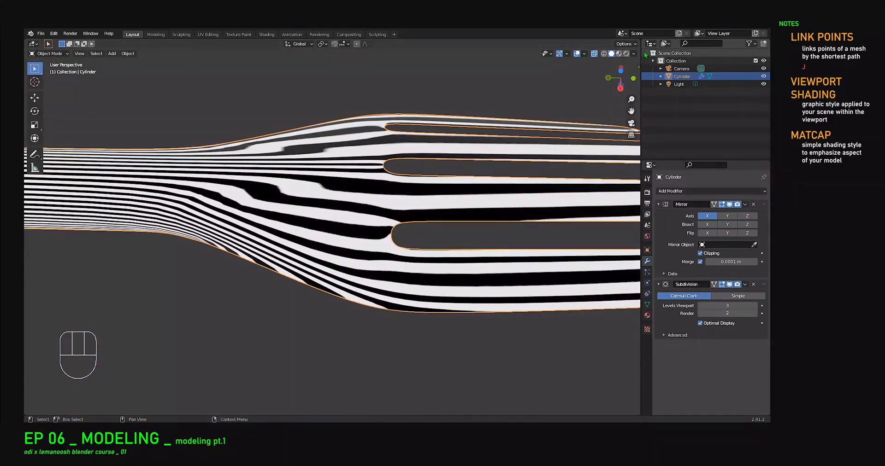
Step: Try a light glossy matcap on the fork and inspect the shoulder's shading
left_click(633, 53)
left_click(633, 106)
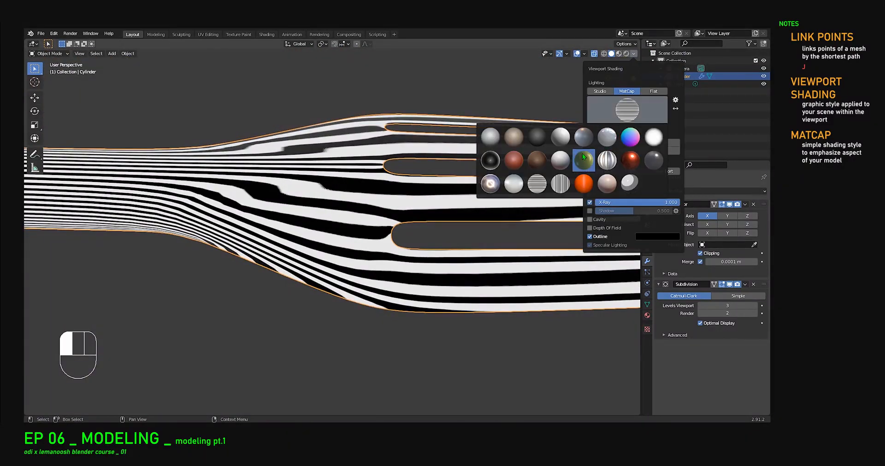
left_click(520, 187)
middle_click_drag(451, 219, 370, 183)
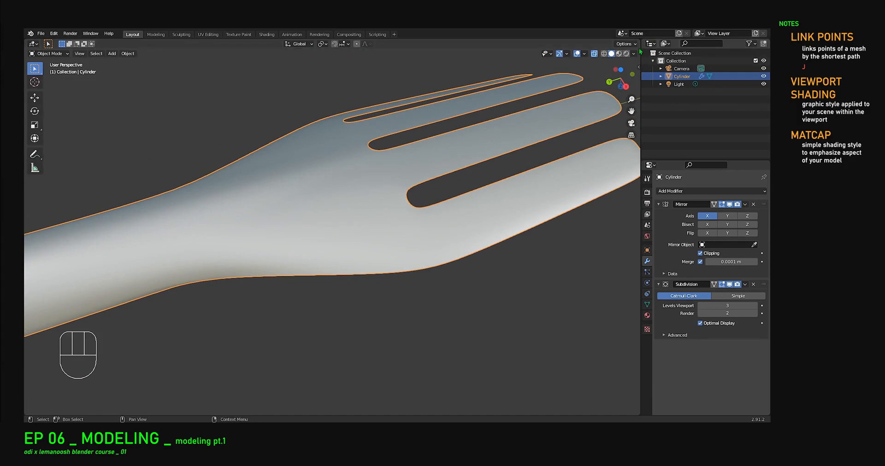
Step: Apply the black matcap with the bright rim and return to editing the fork's mesh
left_click(633, 54)
left_click(632, 110)
left_click(484, 164)
key("Tab")
mouse_move(430, 191)
middle_mouse_down()
mouse_move(419, 208)
mouse_move(391, 214)
mouse_move(406, 251)
mouse_move(412, 214)
mouse_move(452, 192)
mouse_move(468, 152)
mouse_move(434, 198)
middle_mouse_up()
key("Tab")
key("Tab")
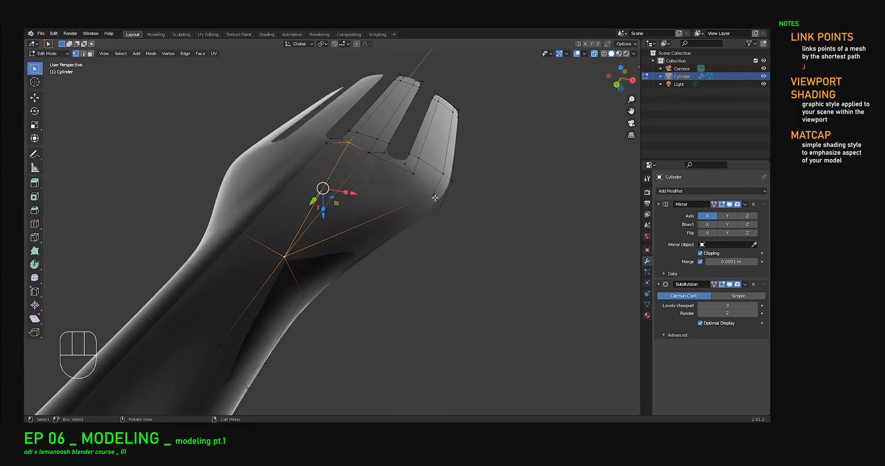
Step: Examine the planarity of the faces between the neck and the slot bases in orthographic view
key("KP_5")
scroll(300, 234, "up", 4)
middle_click_drag(300, 234, 82, 249)
scroll(349, 179, "up", 3)
middle_click_drag(349, 179, 354, 270)
middle_click_drag(347, 211, 310, 182)
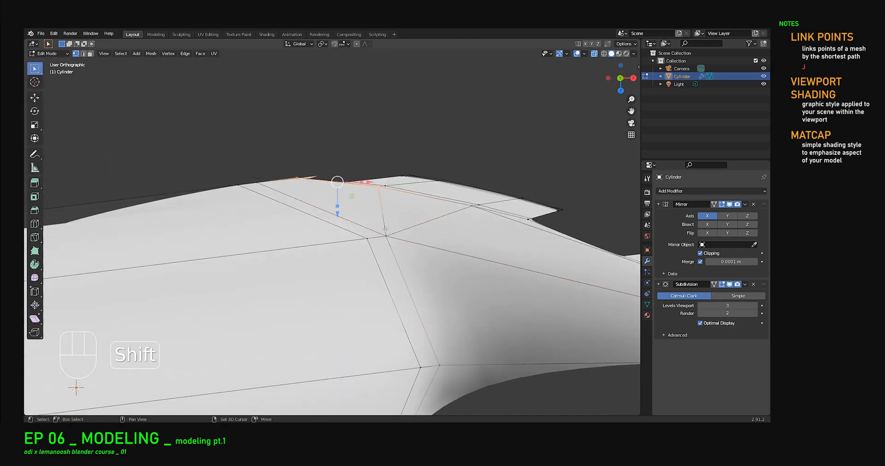
middle_click_drag(265, 186, 345, 244)
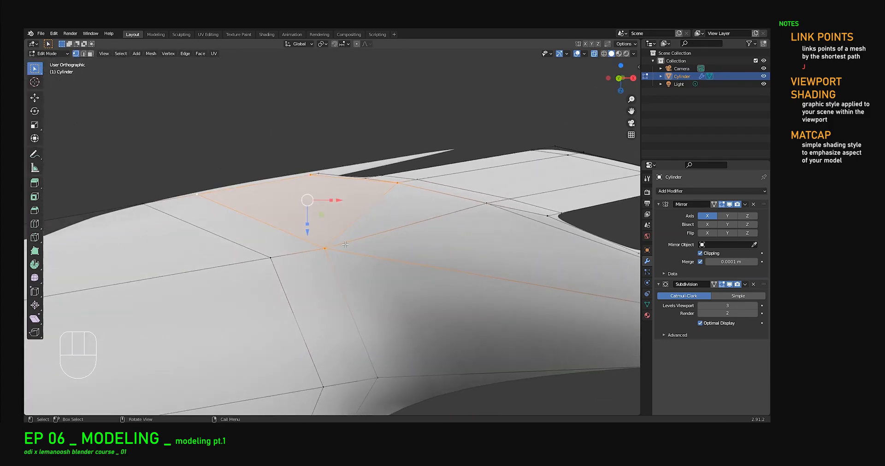
left_click_drag(322, 284, 325, 272)
middle_click_drag(325, 272, 371, 306)
key("KP_5")
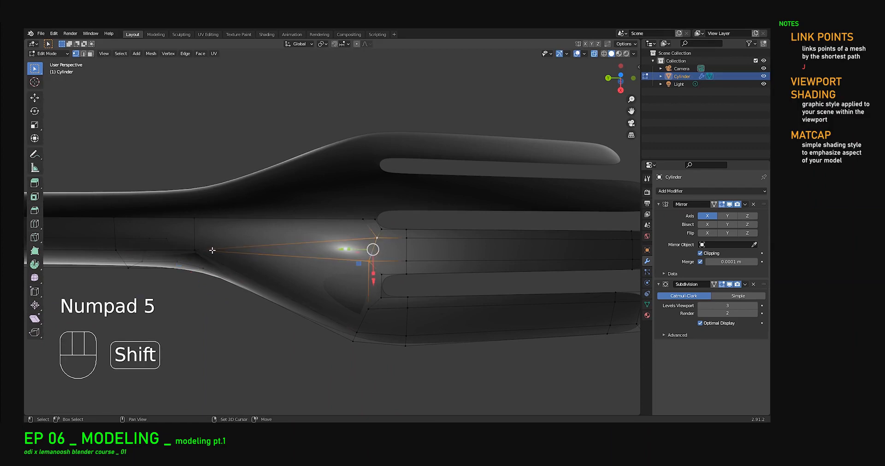
Step: Examine the triangular face at the central slot's base and the shoulder's outer side face for rerouting the edge flow
middle_click_drag(331, 287, 364, 225)
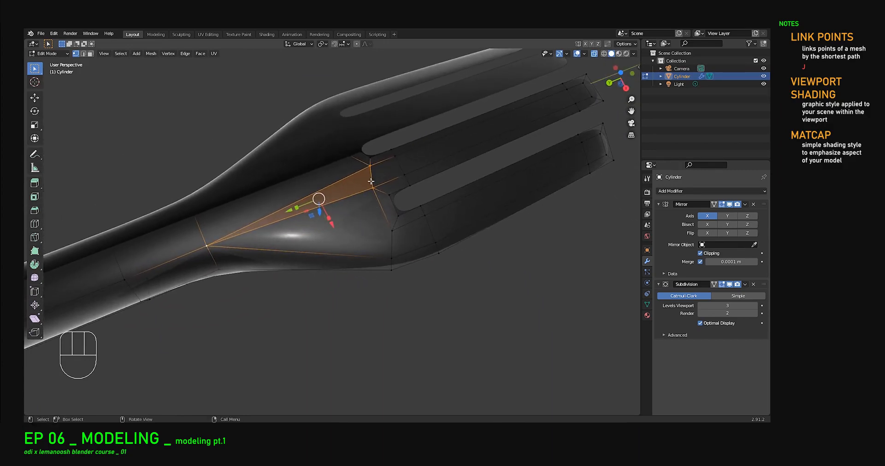
middle_click_drag(377, 185, 382, 196)
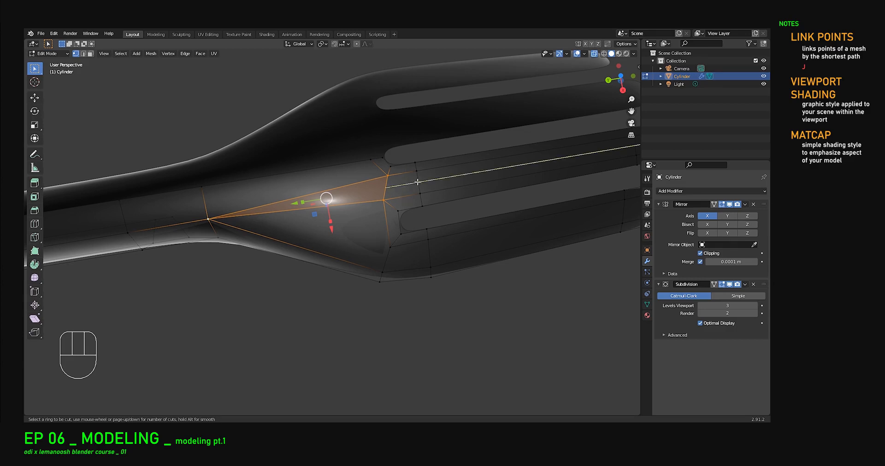
middle_click_drag(407, 192, 320, 259)
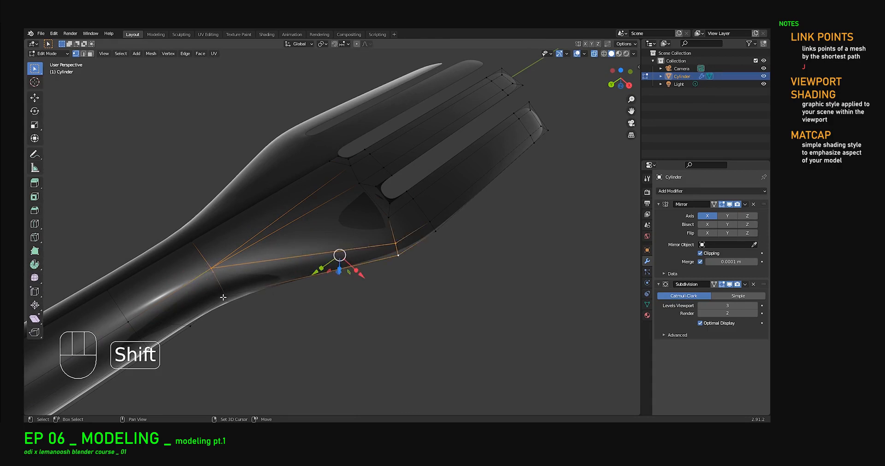
middle_click_drag(357, 311, 303, 299)
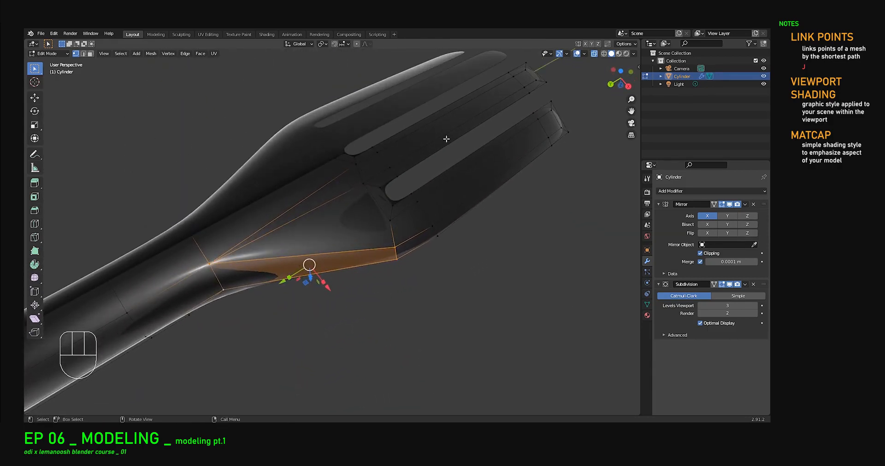
middle_click_drag(273, 258, 201, 250)
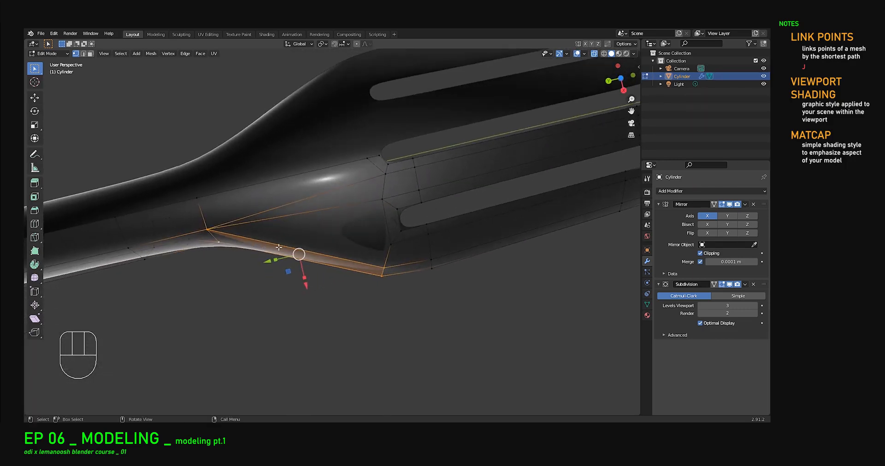
middle_click_drag(316, 242, 346, 215)
middle_click_drag(310, 255, 347, 191)
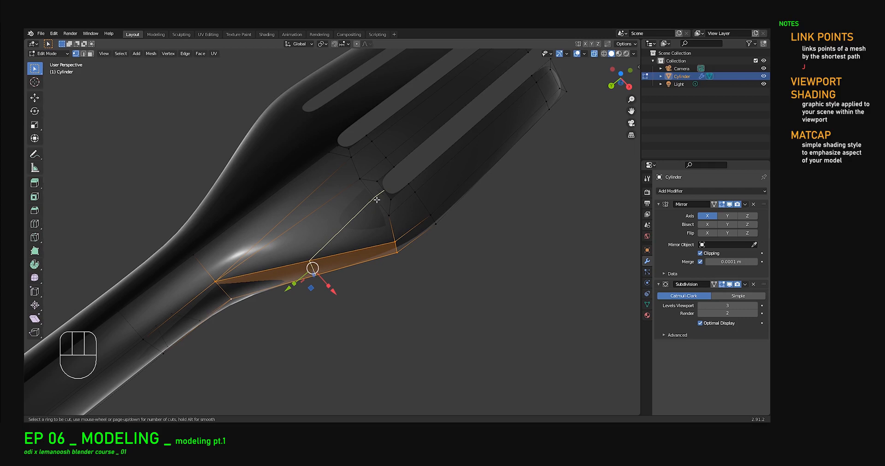
Step: Knife a cut from the inner tine's base vertex near the outer slot across the shoulder and down its outer side
middle_click_drag(376, 200, 367, 213)
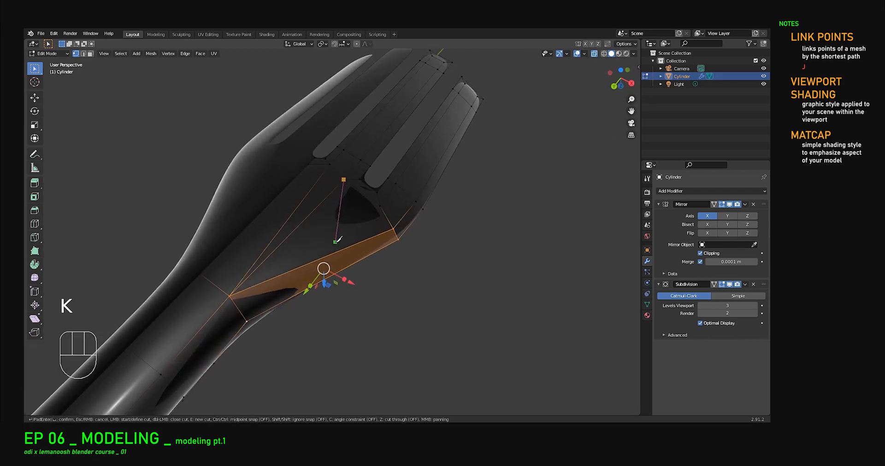
middle_click_drag(335, 249, 334, 240)
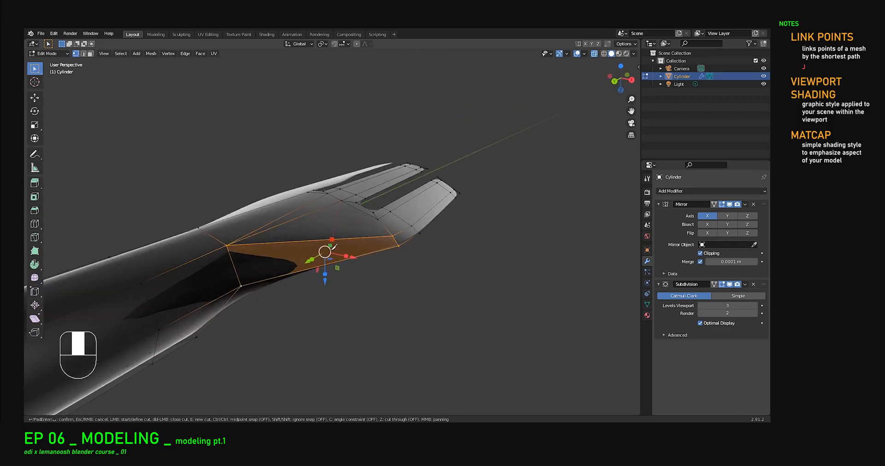
key("Return")
middle_click_drag(371, 225, 339, 285)
Step: Dissolve the edge running from the inner tine's base vertex near the outer slot to the neck corner vertex
left_click(370, 186)
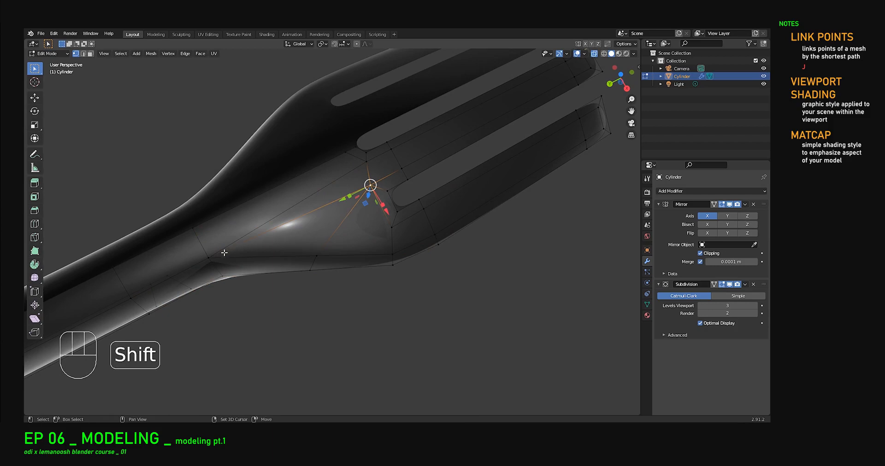
key("x")
left_click(282, 244)
middle_click_drag(283, 244, 411, 177)
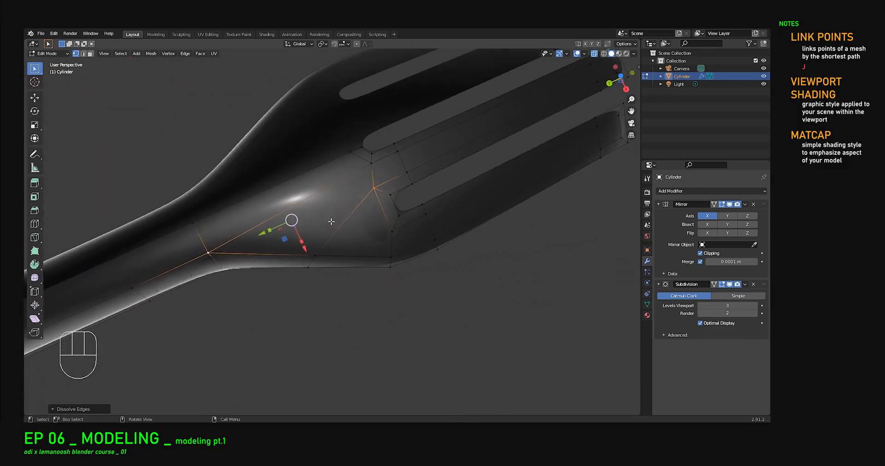
Step: Return to object mode, set the horizontal zebra-stripe matcap and check the reworked neck-to-tine surface
key("Tab")
key("KP_5")
key("KP_5")
left_click(634, 54)
left_click(624, 112)
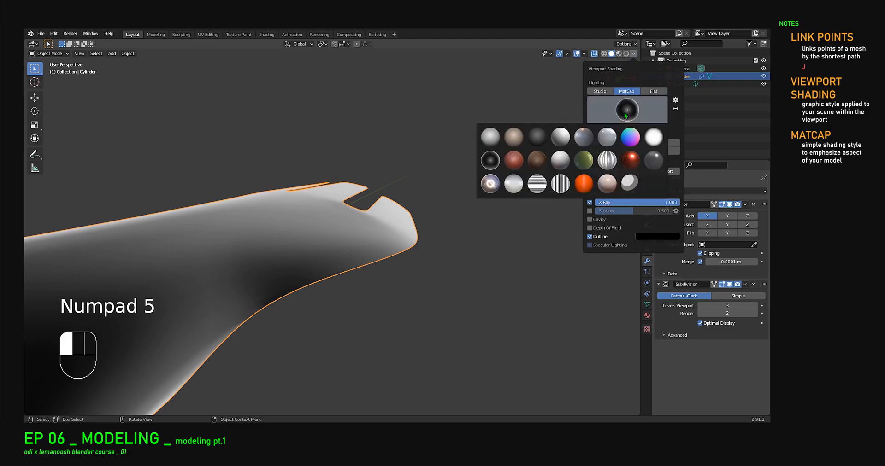
left_click(530, 186)
mouse_move(531, 189)
middle_mouse_down()
mouse_move(307, 294)
mouse_move(332, 220)
mouse_move(325, 247)
mouse_move(277, 181)
middle_mouse_up()
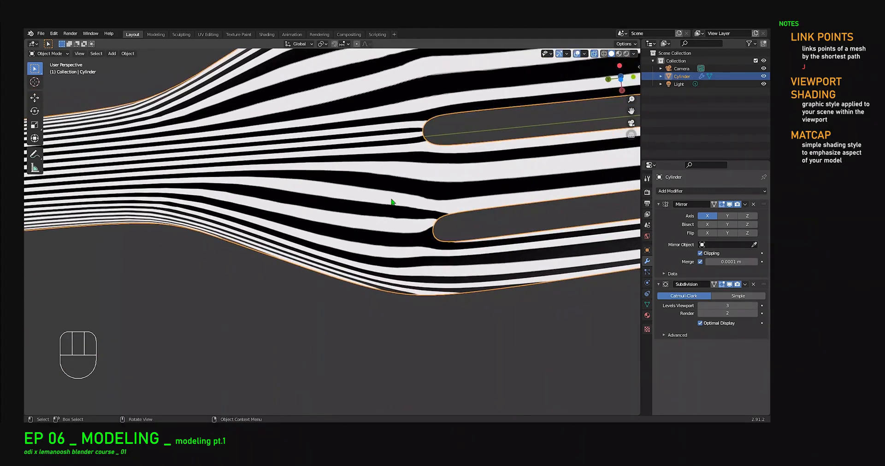
middle_click_drag(296, 251, 331, 127)
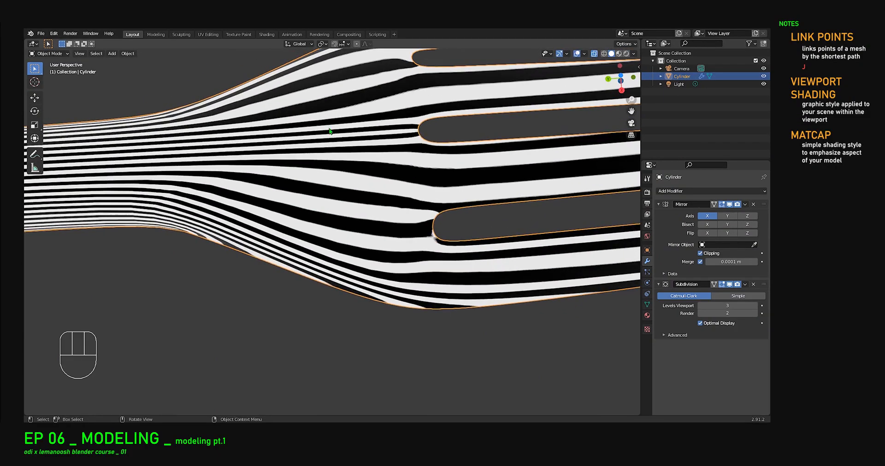
Step: Enter edit mode and nudge the edges around the neck and slot bases slightly to smooth the reflected stripes
middle_click_drag(354, 171, 357, 207)
key("Tab")
middle_click_drag(322, 246, 342, 271)
left_click_drag(344, 265, 345, 265)
middle_click_drag(345, 265, 379, 255)
left_click_drag(373, 249, 373, 245)
middle_click_drag(390, 224, 331, 189)
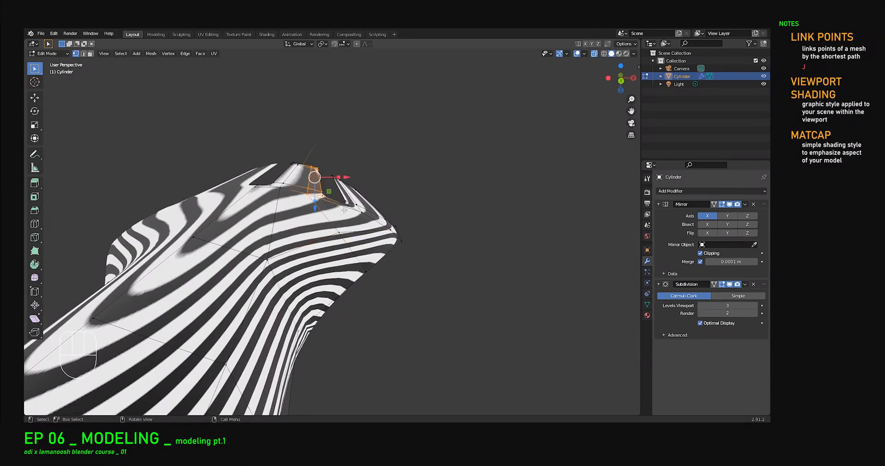
left_click_drag(314, 210, 314, 208)
Step: Adjust the edge on the neck-to-shoulder transition slightly and return to object mode to check the stripe flow
middle_click_drag(315, 208, 335, 252)
middle_click_drag(326, 315, 440, 221)
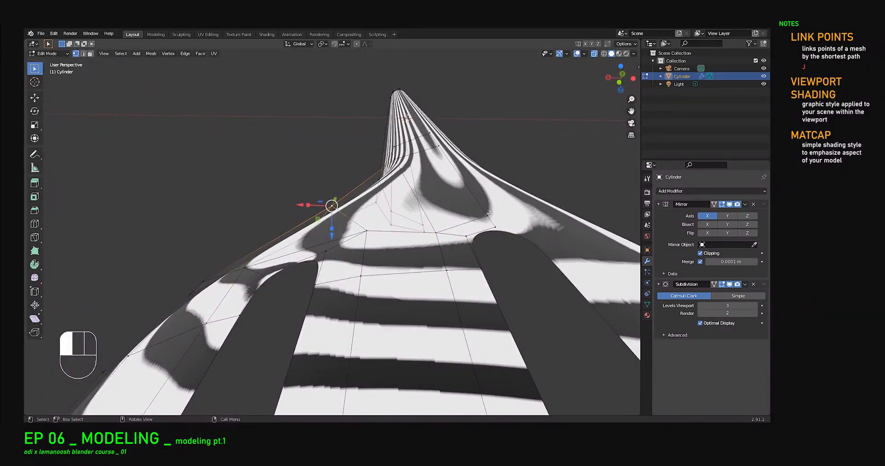
left_click_drag(488, 253, 487, 257)
middle_click_drag(487, 258, 323, 197)
key("Tab")
middle_click_drag(388, 220, 422, 182)
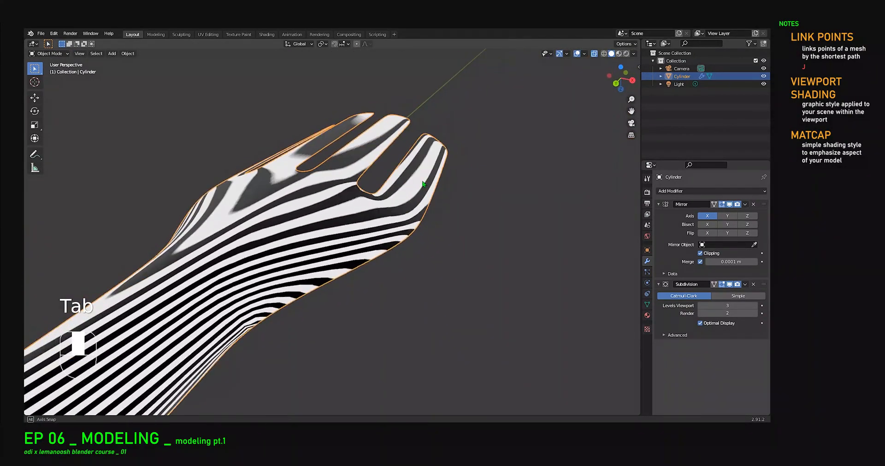
Step: Return to edit mode and replace the zebra-stripe matcap with the soft white matcap with a reddish underside
key("Tab")
scroll(422, 182, "up", 4)
middle_click_drag(405, 212, 406, 249)
left_click(634, 54)
left_click(618, 121)
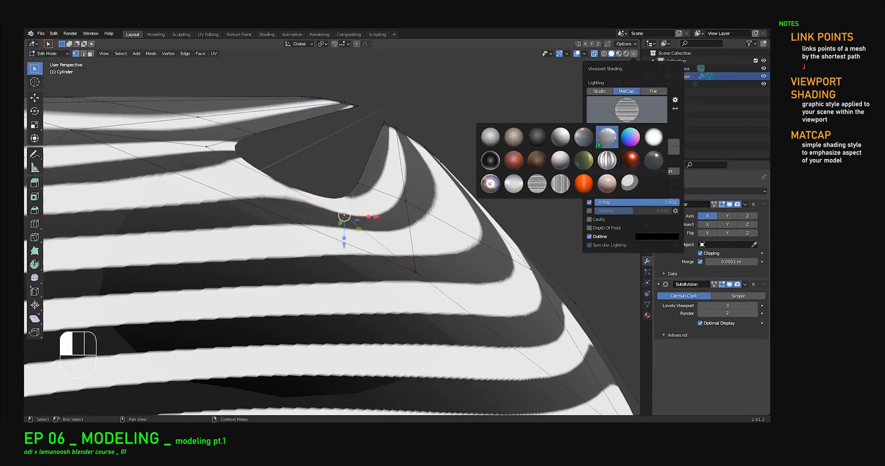
left_click(563, 162)
Step: Move the selected edge at the outer slot's base slightly and return to object mode to check the surface
middle_click_drag(415, 203, 357, 211)
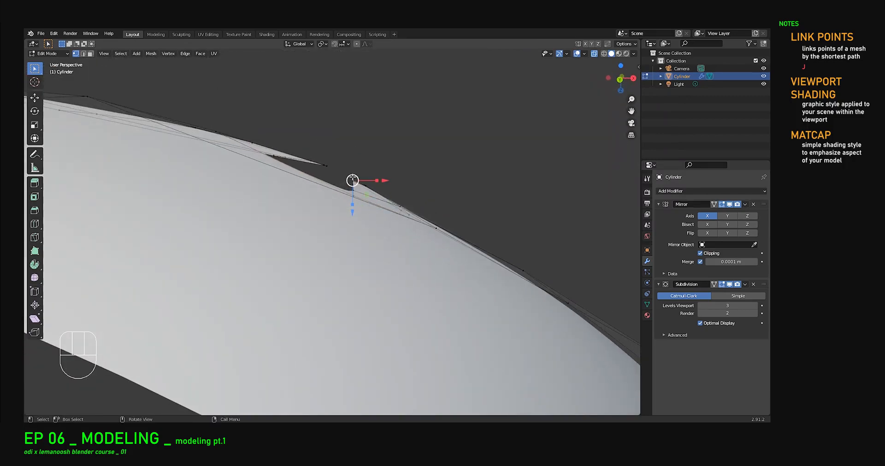
left_click_drag(367, 201, 372, 192)
middle_click_drag(372, 193, 360, 252)
scroll(332, 216, "down", 1)
key("Tab")
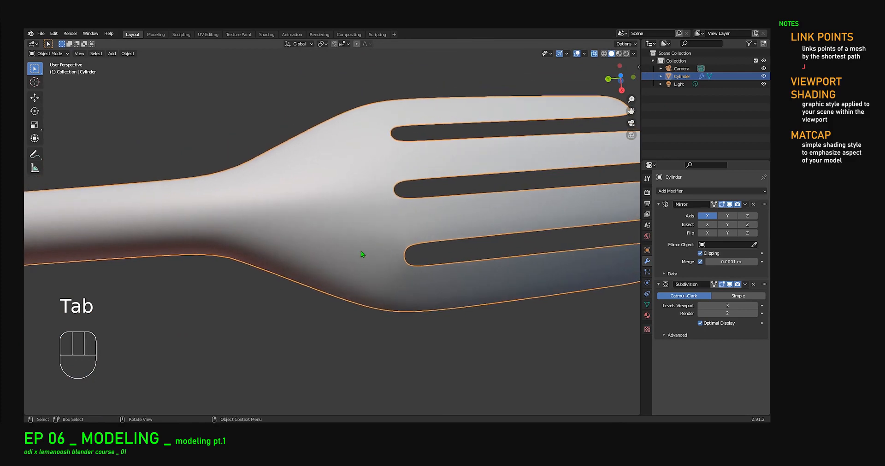
Step: In edit mode, move the vertices at the inner tine's base along the Y axis toward the handle
scroll(360, 252, "down", 3)
middle_click_drag(413, 279, 326, 208)
scroll(330, 259, "up", 3)
key("Tab")
scroll(326, 208, "up", 2)
left_click_drag(292, 192, 278, 194)
scroll(309, 215, "down", 3)
middle_click_drag(340, 235, 309, 214, "shift")
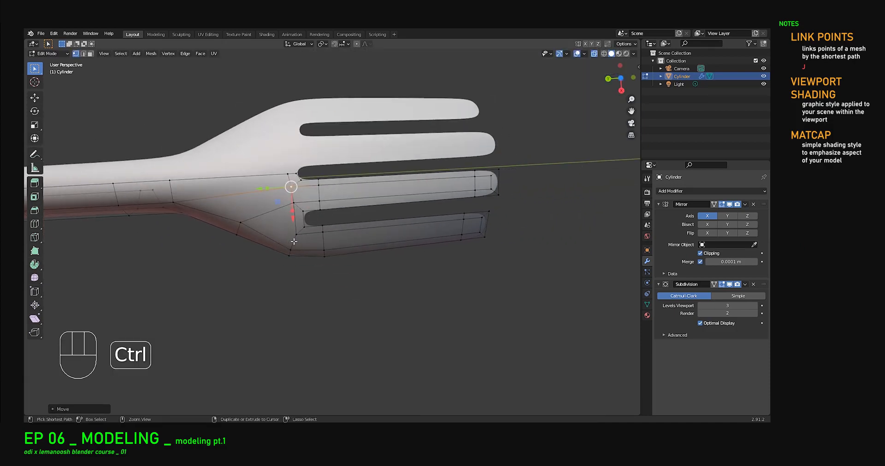
Step: Select the edge midway along the shoulder's outer side and move it freely to smooth the outline
left_click(242, 224)
middle_click_drag(249, 226, 404, 192)
scroll(405, 192, "up", 1)
scroll(405, 192, "up", 2)
middle_click_drag(441, 162, 272, 229, "shift")
key("g")
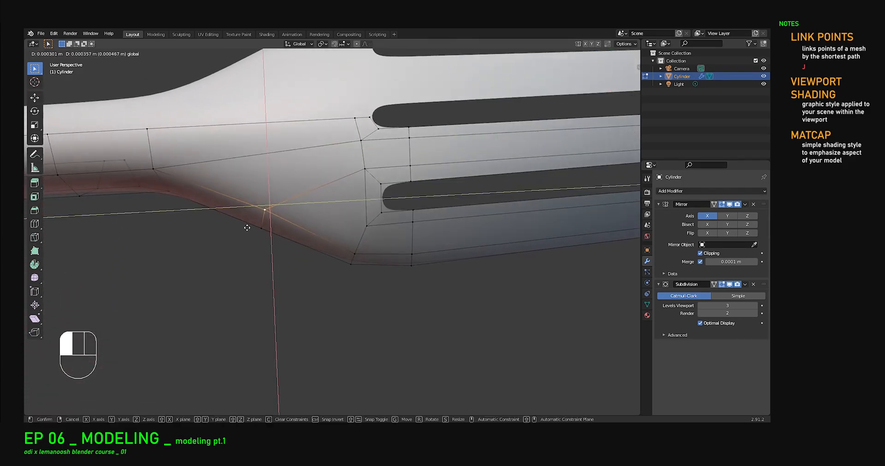
left_click(244, 226)
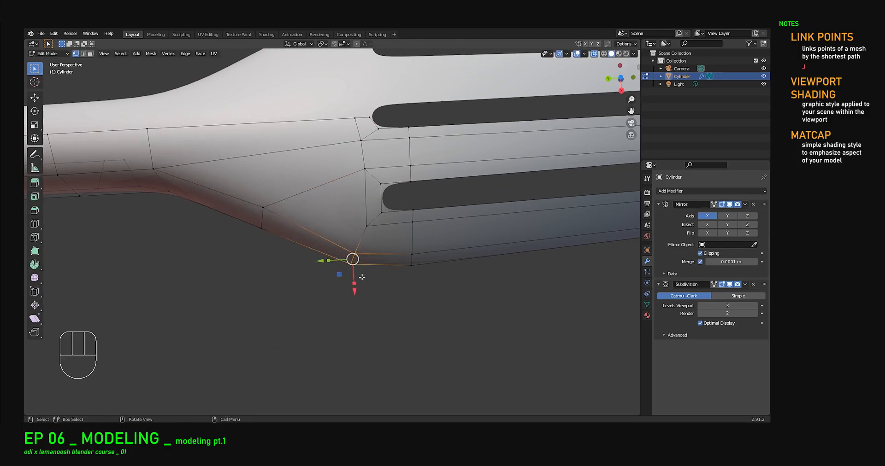
Step: Slide the shoulder's outer corner edge toward the neck and nudge the outer outline sideways along X
key("g")
key("g")
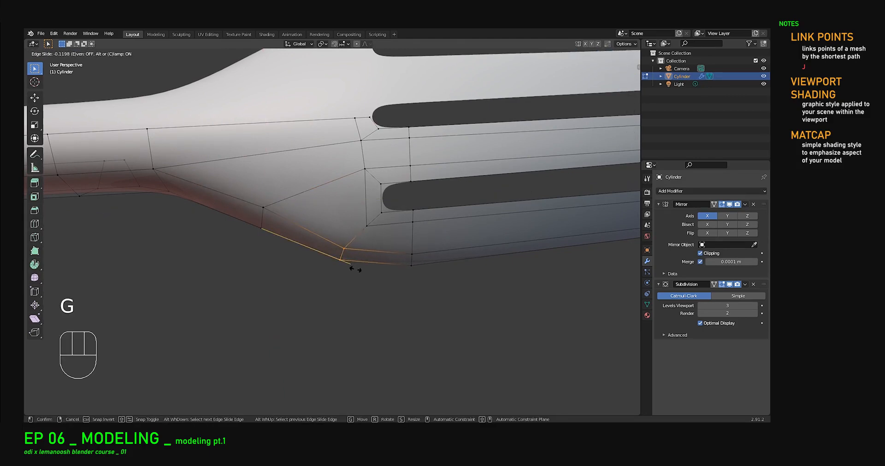
left_click(355, 269)
left_click_drag(343, 279, 343, 281)
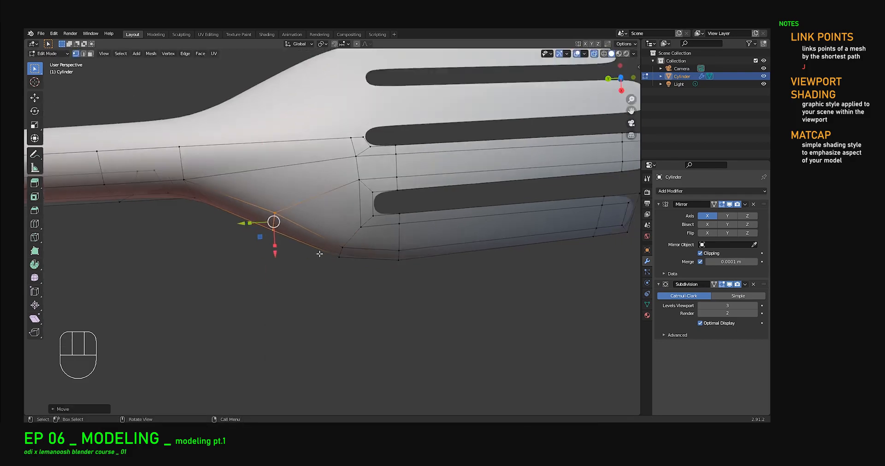
Step: Return to object mode, examine the fork from all sides and compare its outline with the reference photo
key("Tab")
scroll(344, 276, "down", 4)
middle_click_drag(346, 273, 350, 270)
middle_click_drag(549, 228, 471, 245, "shift")
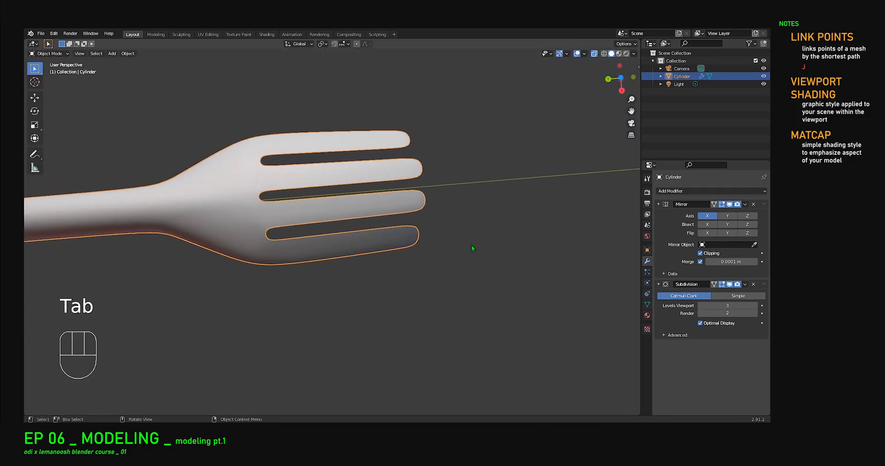
middle_click_drag(348, 279, 397, 74)
middle_click_drag(318, 203, 364, 203, "shift")
middle_click_drag(313, 216, 315, 297)
middle_click_drag(377, 225, 154, 305)
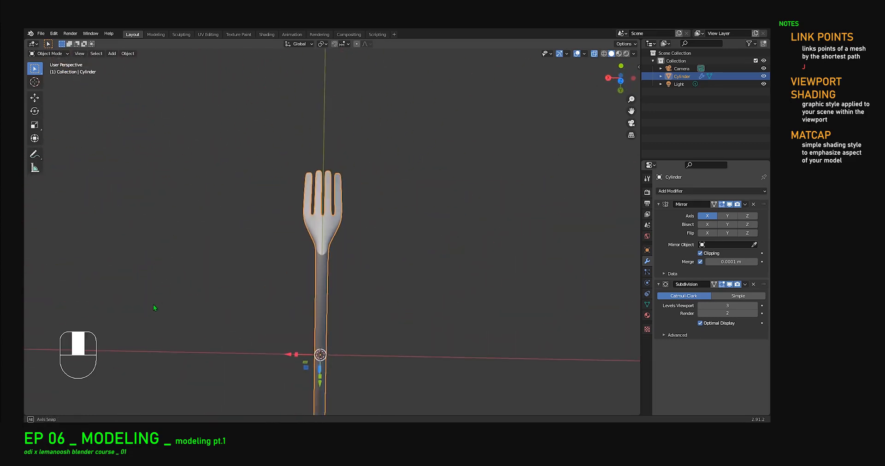
scroll(322, 295, "up", 2)
left_click(611, 421)
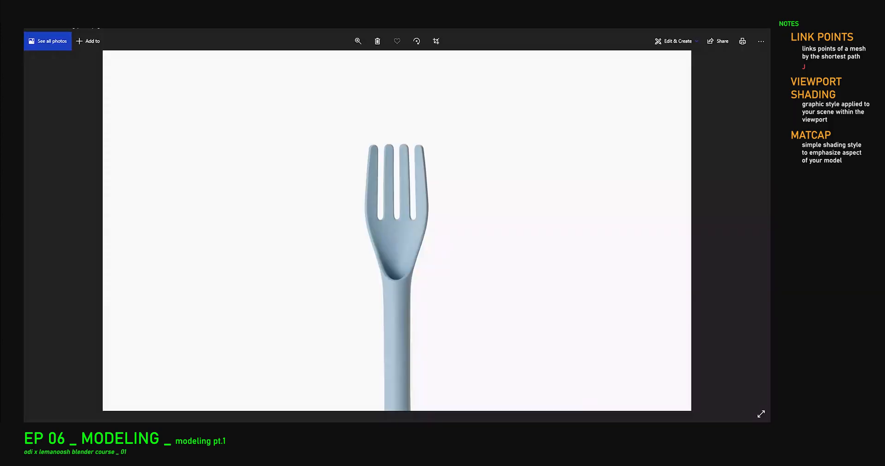
key("alt+Tab")
Step: Select the outer tine's tip in edit mode, then return to object mode and examine the fork head's thin shell
key("Tab")
scroll(274, 107, "up", 2)
middle_click_drag(313, 99, 328, 173, "shift")
left_click_drag(272, 135, 303, 185)
key("Tab")
scroll(347, 239, "down", 3)
middle_click_drag(347, 239, 372, 184, "shift")
middle_click_drag(389, 251, 400, 182)
scroll(248, 251, "up", 4)
middle_click_drag(248, 250, 383, 224, "shift")
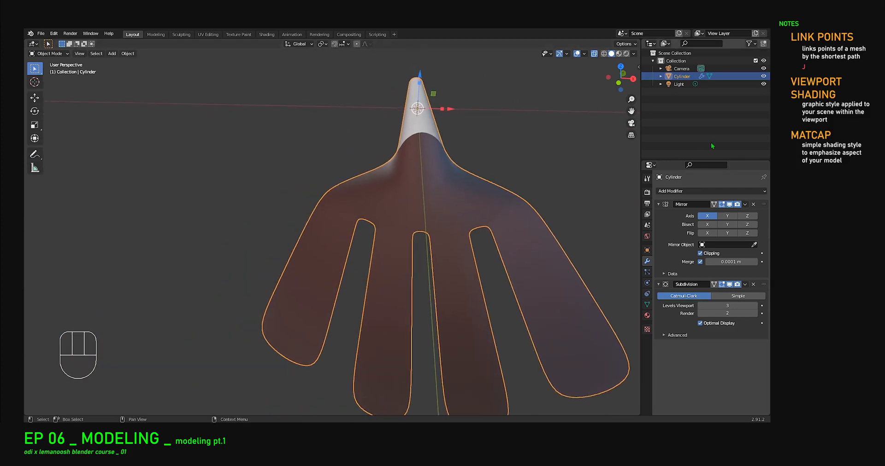
Step: Add a Solidify modifier to the fork and set its thickness to 0.001 m
left_click(687, 192)
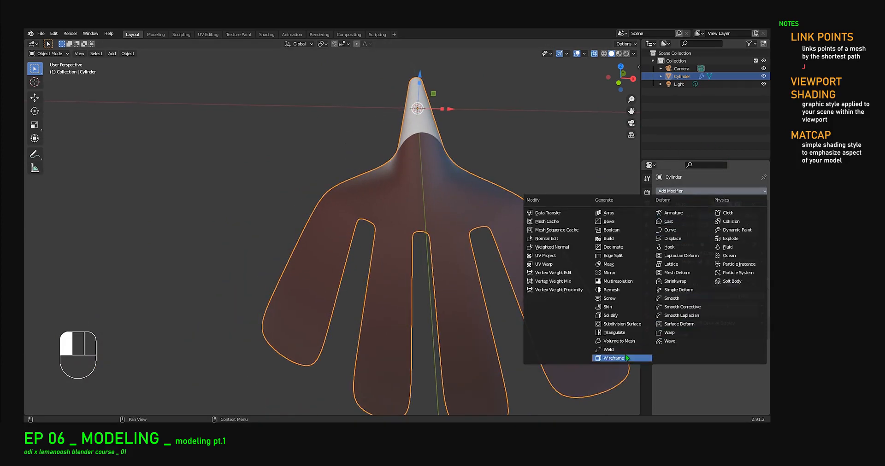
left_click(611, 316)
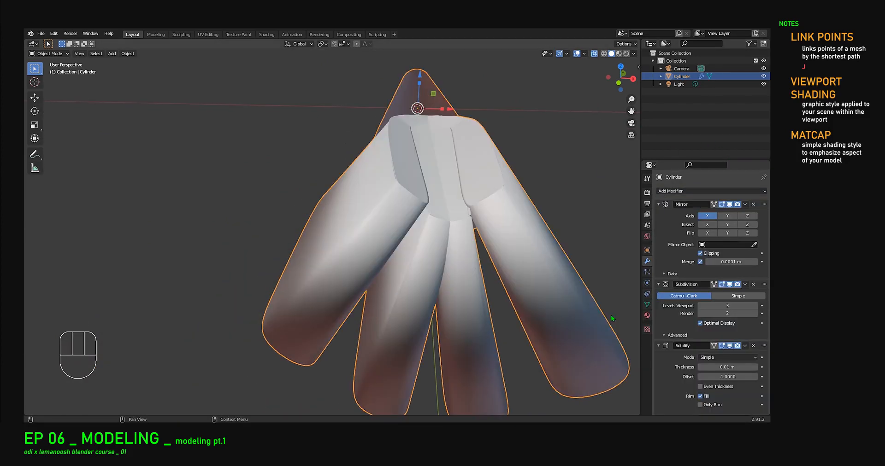
middle_click_drag(471, 284, 506, 306)
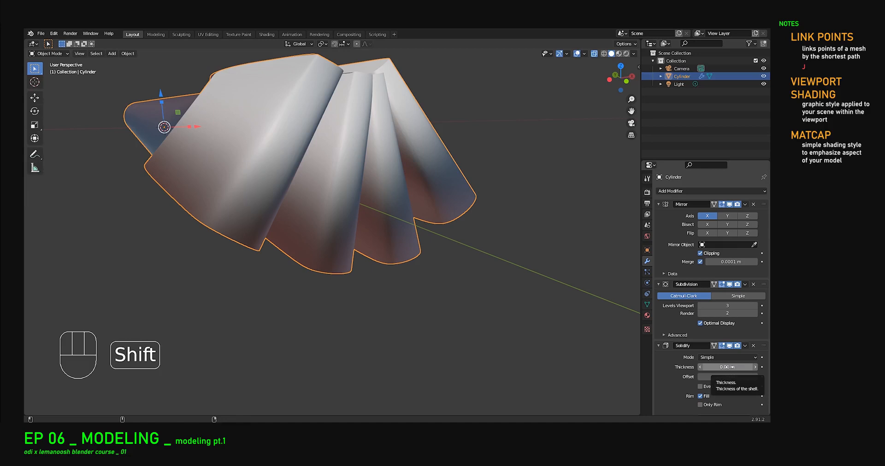
left_click_drag(727, 367, 710, 367, "shift")
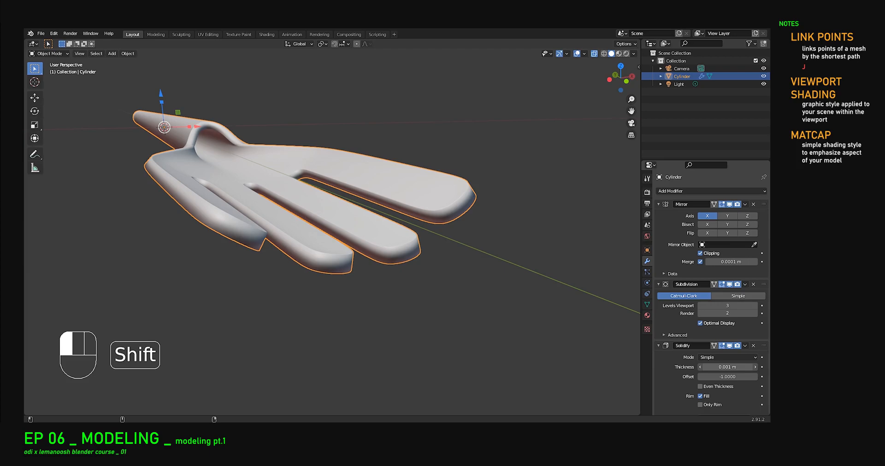
Step: Compare the shell with the reference photo and set the Solidify thickness to 0.0008 m
middle_click_drag(408, 289, 388, 248)
key("alt+Tab")
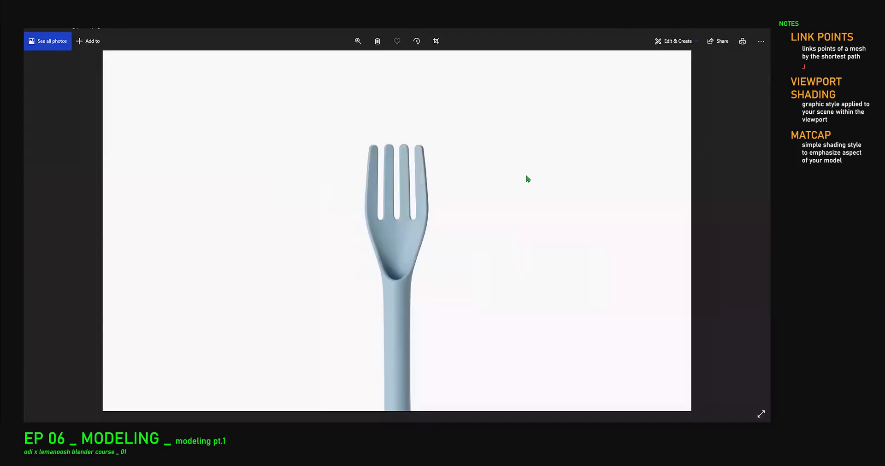
key("alt+Tab")
scroll(306, 230, "up", 4)
middle_click_drag(306, 231, 288, 217)
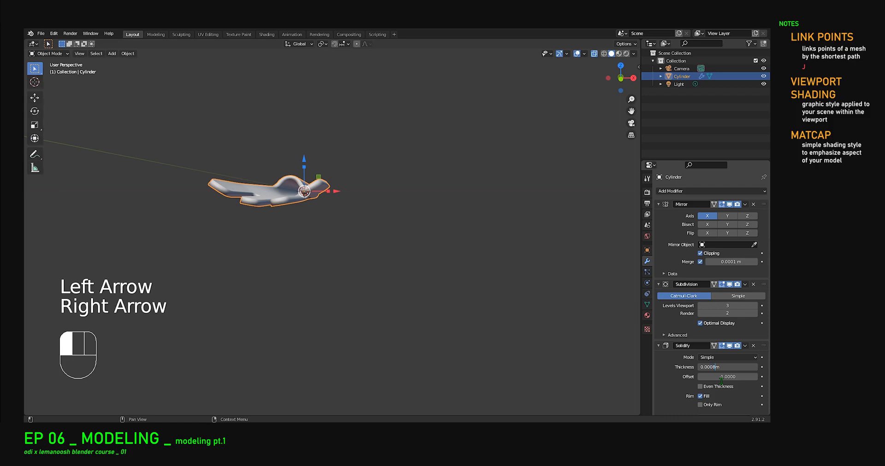
middle_click_drag(310, 195, 331, 176)
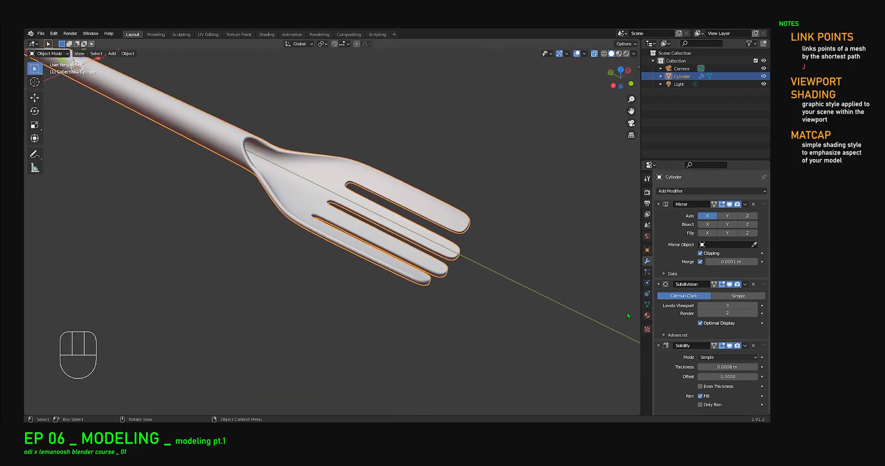
Step: Move the Solidify modifier above Subdivision in the modifier stack and check the rounded rim
scroll(385, 237, "up", 3)
middle_click_drag(455, 286, 413, 248)
left_click_drag(763, 346, 754, 285)
middle_click_drag(378, 134, 470, 198)
scroll(470, 197, "down", 3)
middle_click_drag(434, 225, 434, 244)
middle_click_drag(343, 269, 193, 216)
Step: Collapse the Mirror, Solidify and Subdivision settings and add a Bevel modifier
left_click(659, 204)
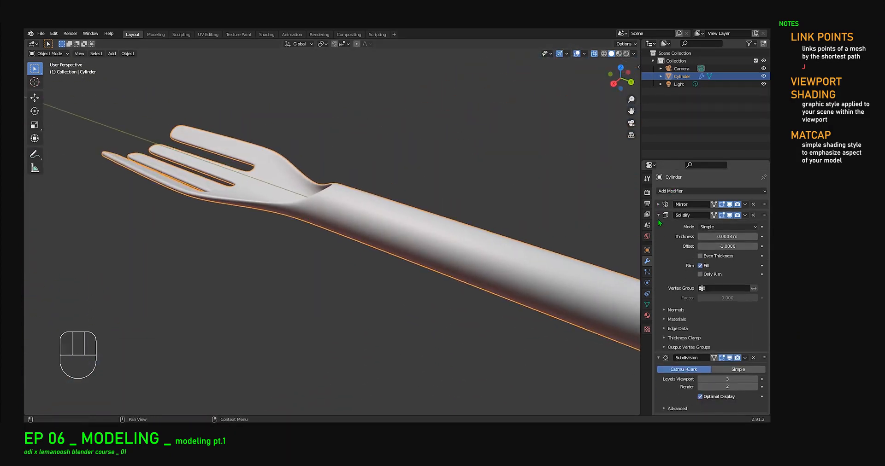
left_click(658, 216)
left_click(658, 226)
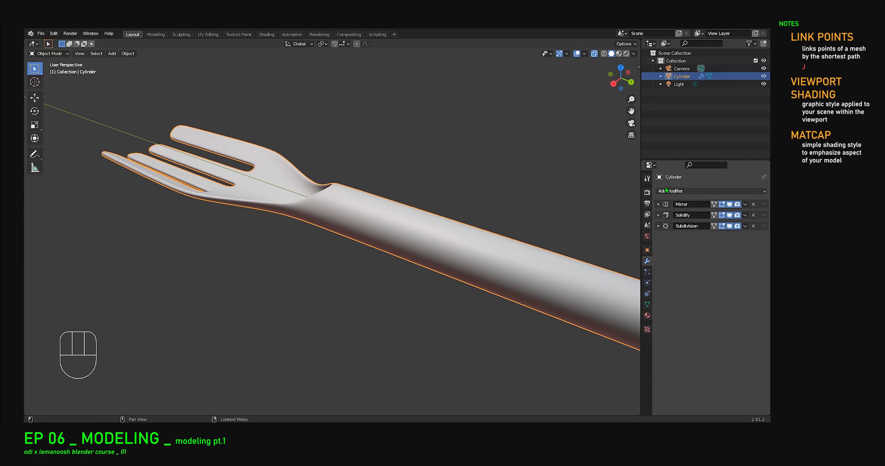
left_click(667, 192)
left_click(609, 222)
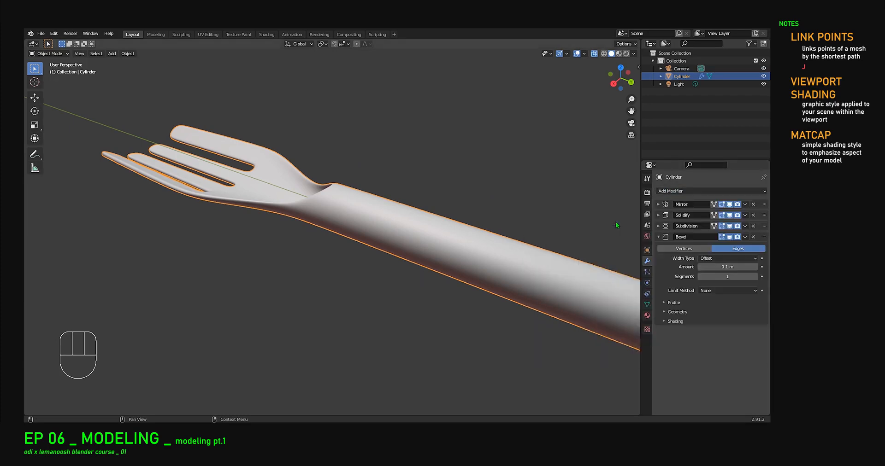
Step: Move the Bevel modifier above Subdivision and set its limit method to Weight
middle_click_drag(438, 253, 456, 254)
scroll(364, 227, "up", 5)
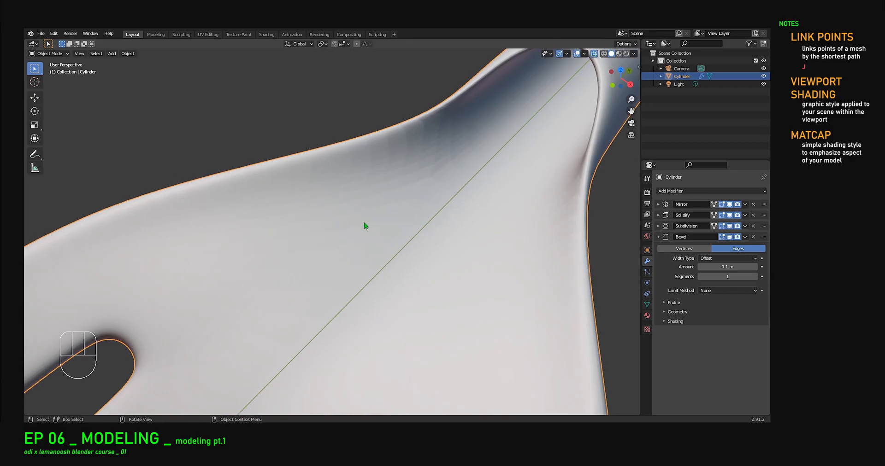
middle_click_drag(430, 171, 365, 206, "shift")
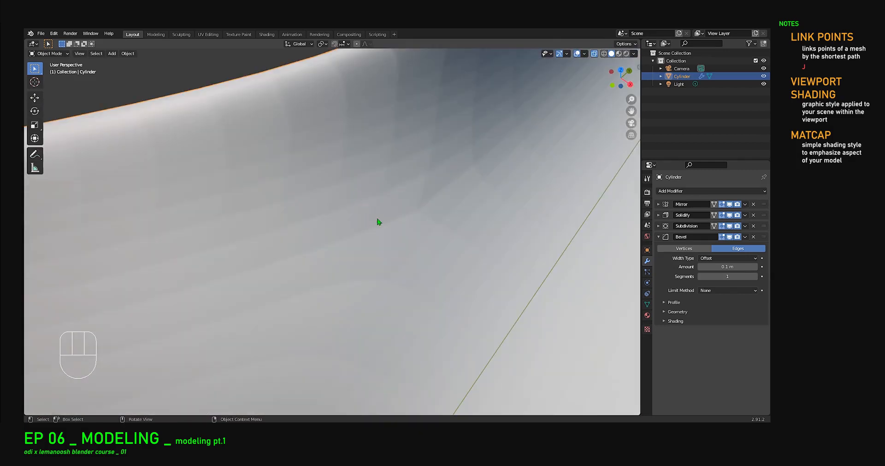
left_click_drag(764, 239, 762, 225)
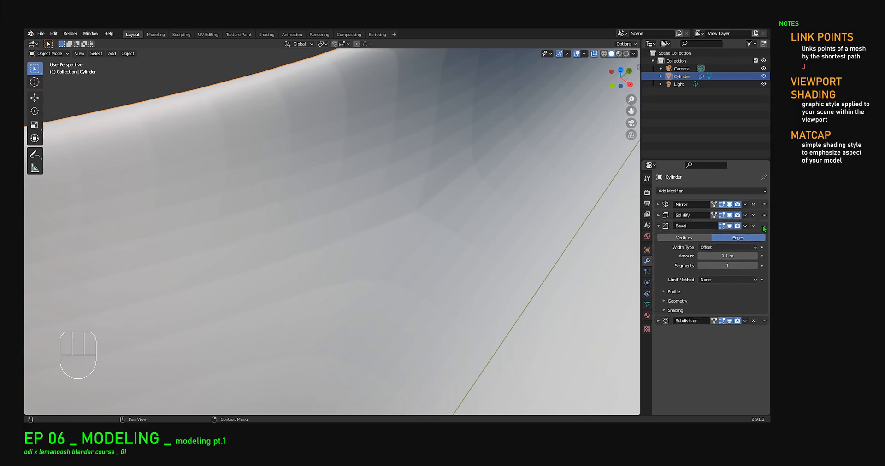
scroll(346, 211, "down", 8)
middle_click_drag(363, 257, 405, 240)
left_click(714, 281)
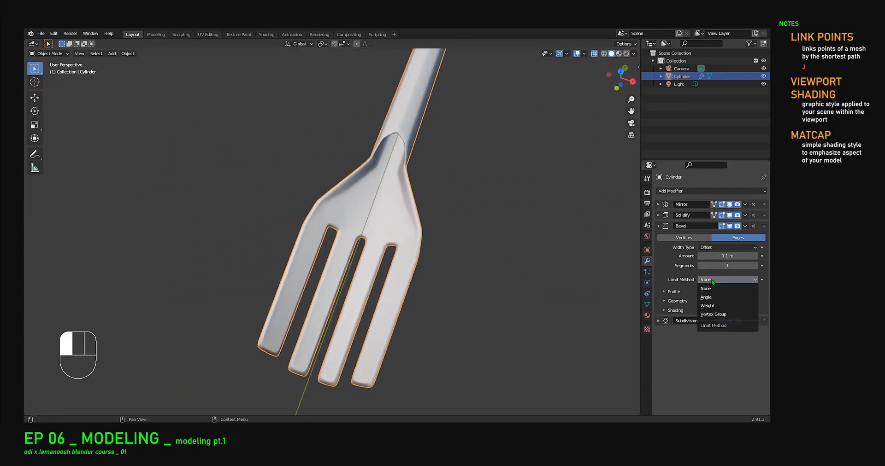
left_click(713, 304)
Step: In edit mode, set the selected rim edges' mean bevel weight to 0.01 and the Bevel segments to 2
middle_click_drag(534, 270, 338, 209)
key("Tab")
middle_click_drag(479, 171, 588, 106)
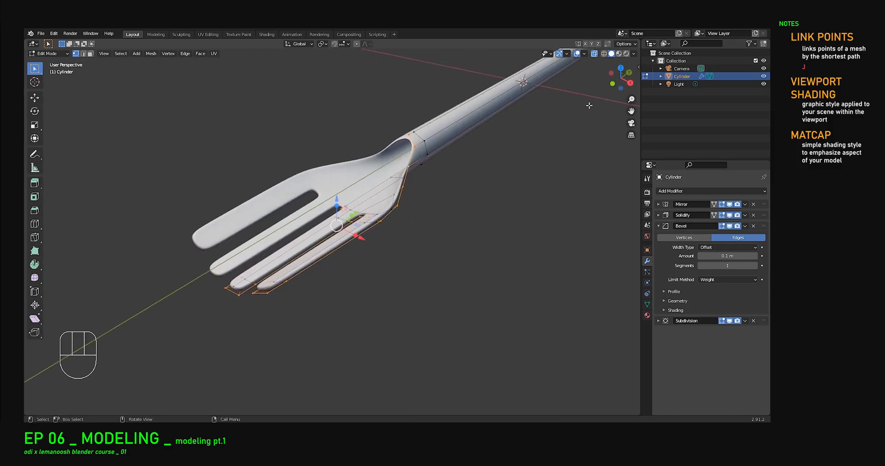
left_click(639, 69)
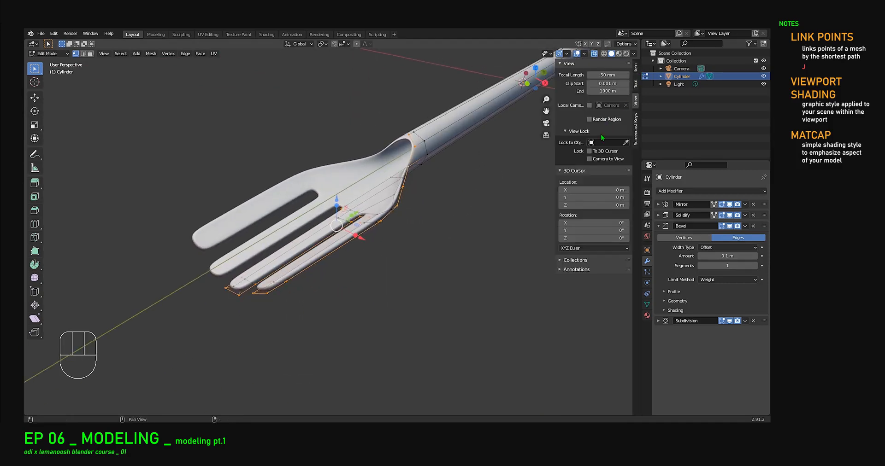
left_click(636, 71)
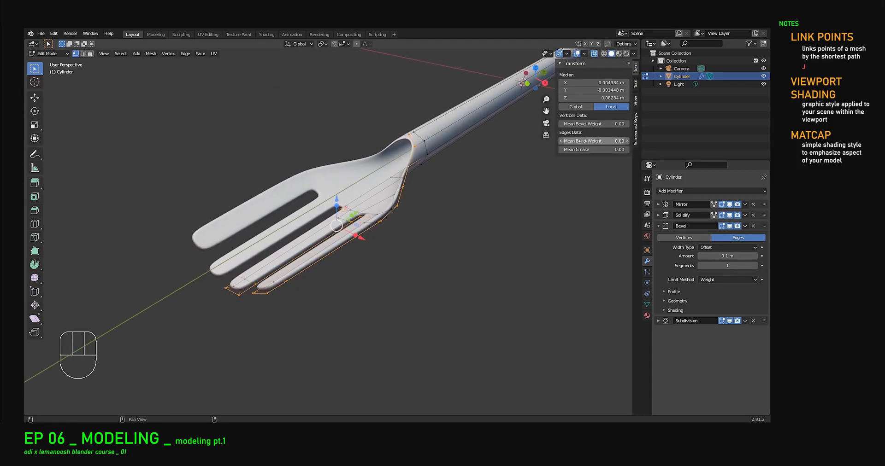
left_click_drag(593, 141, 598, 140)
left_click(755, 266)
Step: Inspect the bevelled rim around the neck and slots, return to object mode and set the Bevel amount to 0.071 m
middle_click_drag(553, 152, 594, 194)
scroll(486, 189, "down", 3)
middle_click_drag(487, 190, 415, 222, "shift")
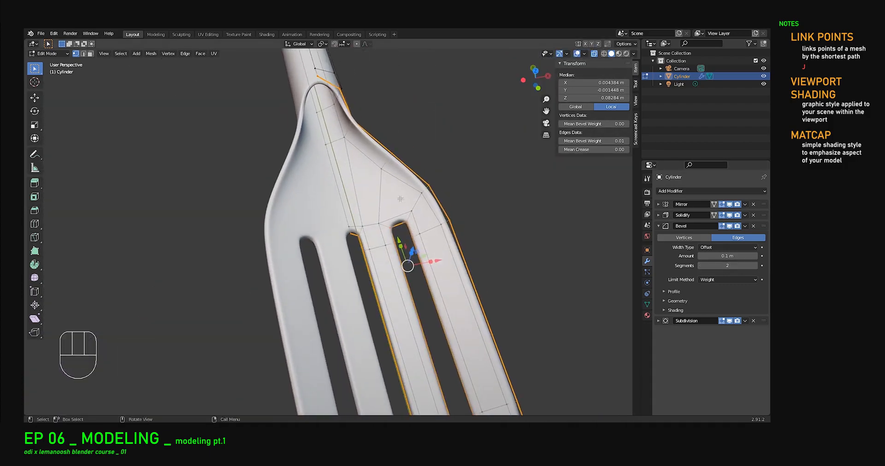
scroll(366, 106, "up", 3)
middle_click_drag(367, 106, 433, 111)
middle_click_drag(239, 78, 288, 148, "shift")
middle_click_drag(288, 148, 291, 171)
key("Tab")
scroll(302, 143, "down", 5)
scroll(300, 141, "up", 5)
scroll(299, 141, "down", 2)
middle_click_drag(300, 141, 349, 249, "shift")
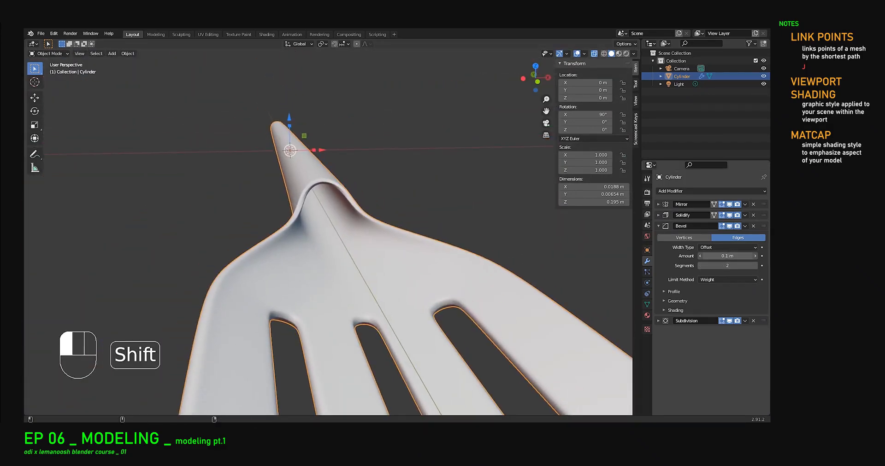
left_click_drag(727, 256, 725, 256, "shift")
Step: In edit mode, select the edge loop at the handle's open end and set its mean bevel weight to 0.01
middle_click_drag(317, 281, 507, 261)
scroll(333, 253, "down", 7)
middle_click_drag(286, 225, 385, 219)
middle_click_drag(228, 261, 248, 224, "shift")
key("Tab")
scroll(317, 217, "up", 3)
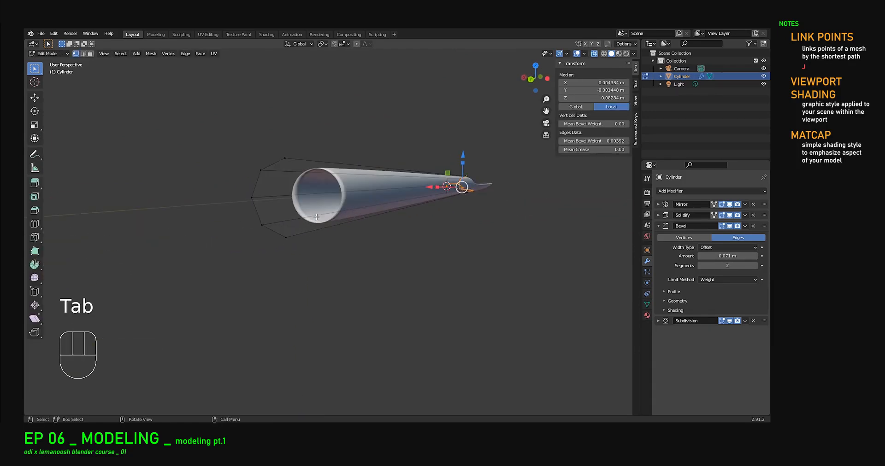
left_click(260, 182, "alt")
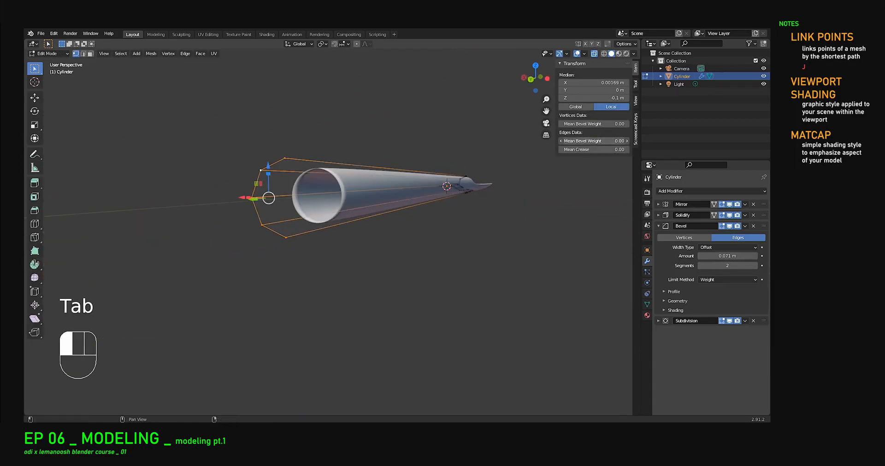
left_click_drag(594, 140, 599, 141)
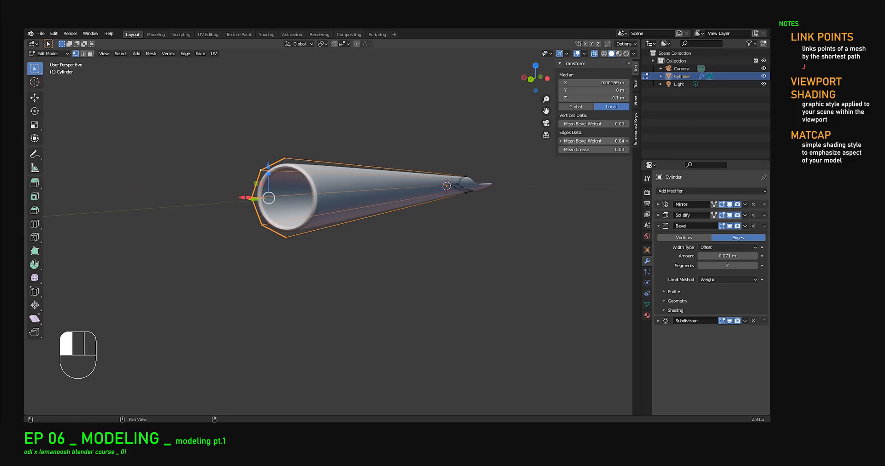
scroll(387, 209, "down", 2)
mouse_move(387, 209)
middle_mouse_down()
mouse_move(371, 227)
mouse_move(366, 221)
mouse_move(379, 222)
middle_mouse_up()
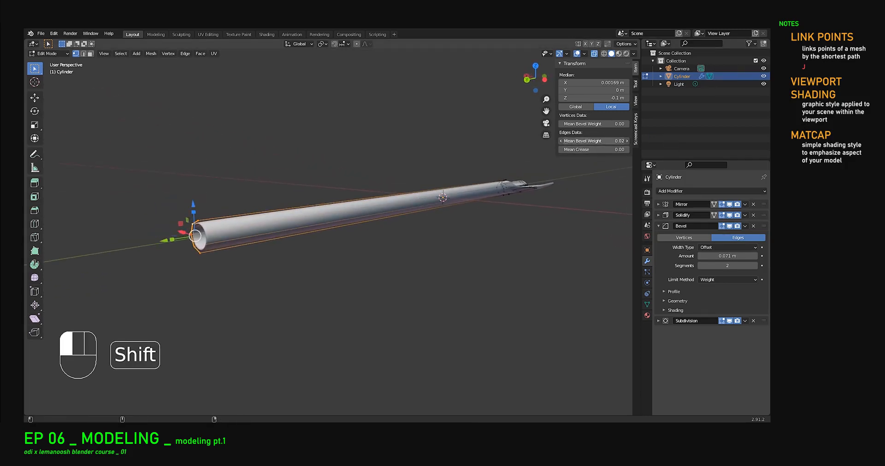
scroll(433, 201, "up", 1)
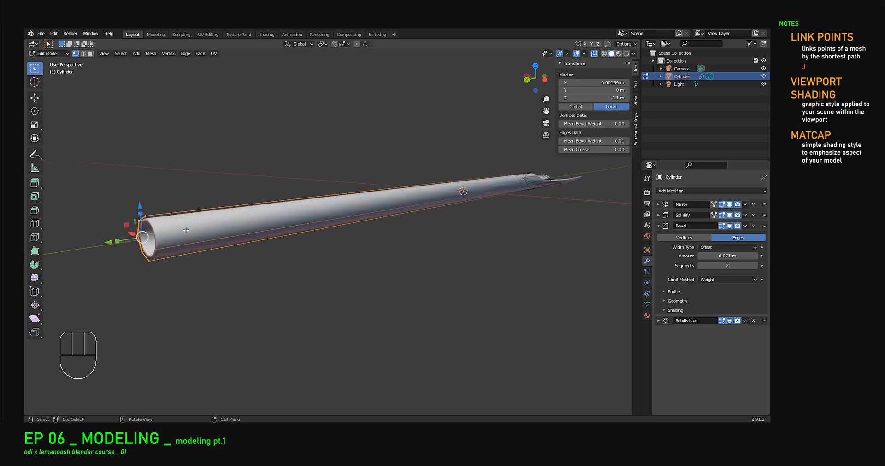
Step: Return to object mode, hide the sidebar and maximize the viewport to show the whole fork
middle_click_drag(187, 240, 201, 221)
key("Tab")
middle_click_drag(217, 194, 281, 222)
key("n")
key("ctrl+space")
middle_click_drag(286, 191, 202, 187)
scroll(330, 231, "down", 2)
middle_click_drag(421, 224, 601, 269, "shift")
middle_click_drag(448, 274, 489, 307, "shift")
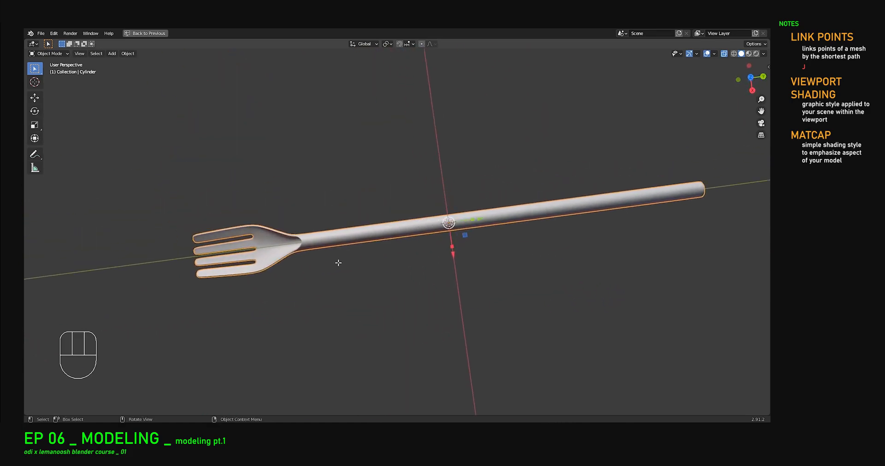
Step: Compare the fork's neck and scoop with the reference photo
key("Tab")
key("Tab")
middle_click_drag(300, 260, 385, 228)
scroll(358, 250, "up", 5)
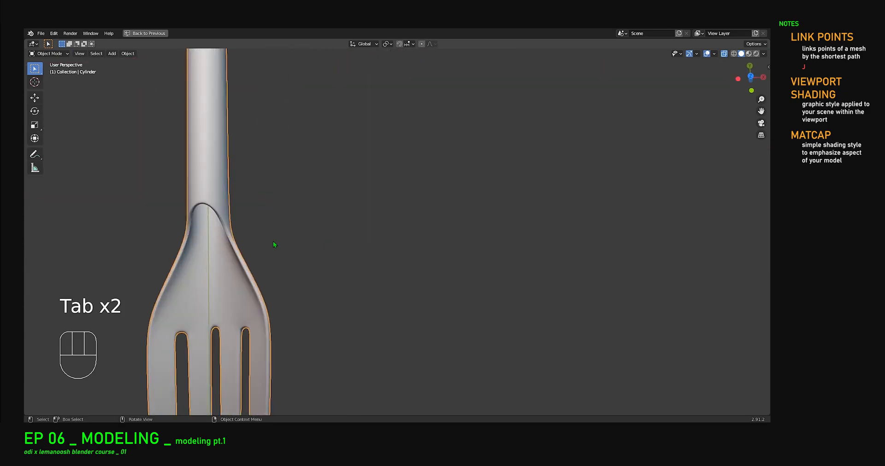
middle_click_drag(269, 303, 441, 281, "shift")
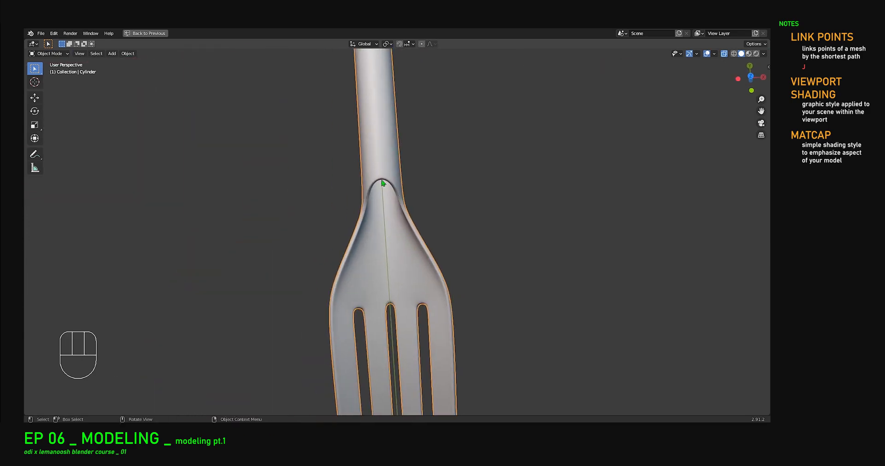
key("alt+Tab")
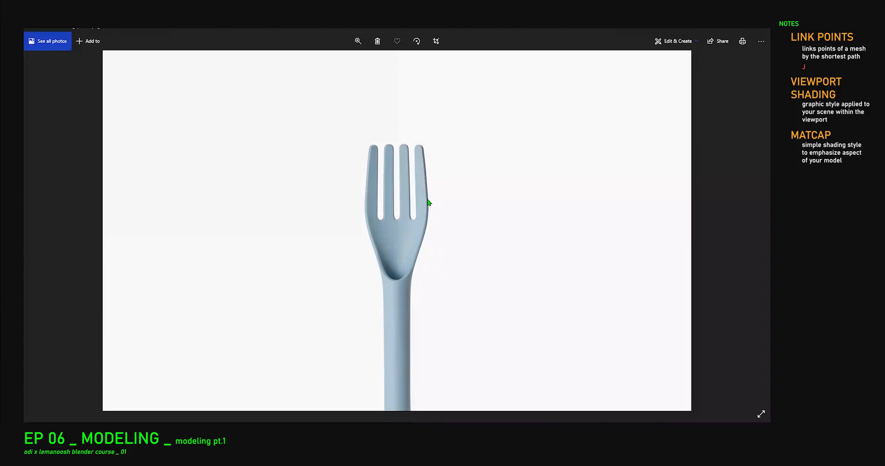
key("alt+Tab")
Step: In edit mode, reposition the neck vertices behind the scoop to refine the transition into the handle
middle_click_drag(424, 247, 369, 258)
key("Tab")
scroll(379, 220, "up", 3)
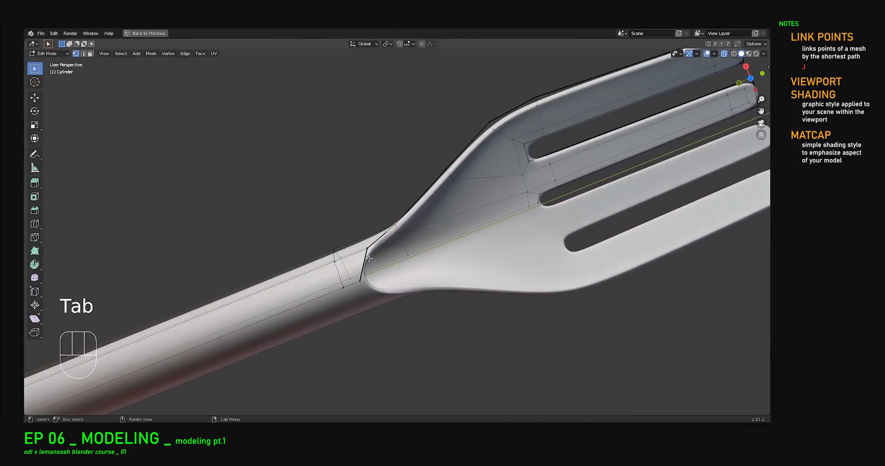
mouse_move(333, 279)
left_mouse_down()
mouse_move(366, 280)
mouse_move(342, 290)
left_mouse_up()
scroll(342, 291, "down", 3)
middle_click_drag(342, 290, 428, 201)
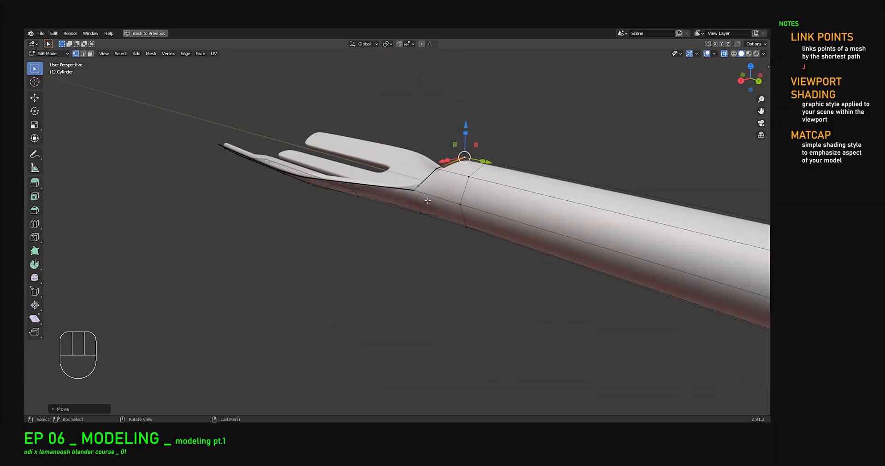
middle_click_drag(440, 229, 401, 184)
left_click_drag(391, 156, 387, 144)
middle_click_drag(386, 144, 349, 238)
left_click_drag(337, 233, 335, 233)
key("Tab")
Step: Make small position adjustments to individual vertices around the neck and check the smoothed result in object mode
middle_click_drag(336, 234, 399, 309)
scroll(418, 233, "up", 7)
key("Tab")
scroll(370, 293, "up", 1)
left_click_drag(335, 296, 330, 295)
middle_click_drag(353, 248, 341, 230)
left_click_drag(333, 230, 330, 230)
left_click_drag(307, 163, 307, 164)
key("Tab")
Step: Nudge the vertex on the back of the head, between the outer slot and the neck, to even out the surface
middle_click_drag(306, 164, 497, 199)
key("Tab")
scroll(401, 226, "up", 5)
left_click_drag(375, 247, 376, 247)
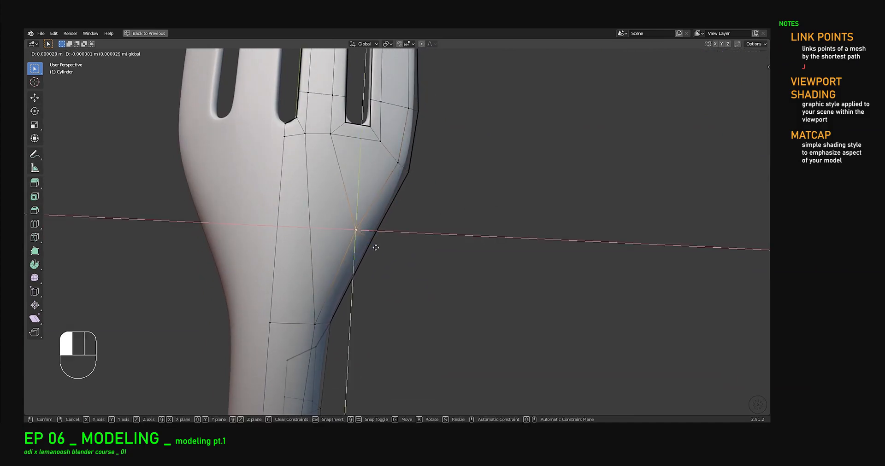
middle_click_drag(393, 251, 357, 269)
middle_click_drag(365, 300, 369, 294)
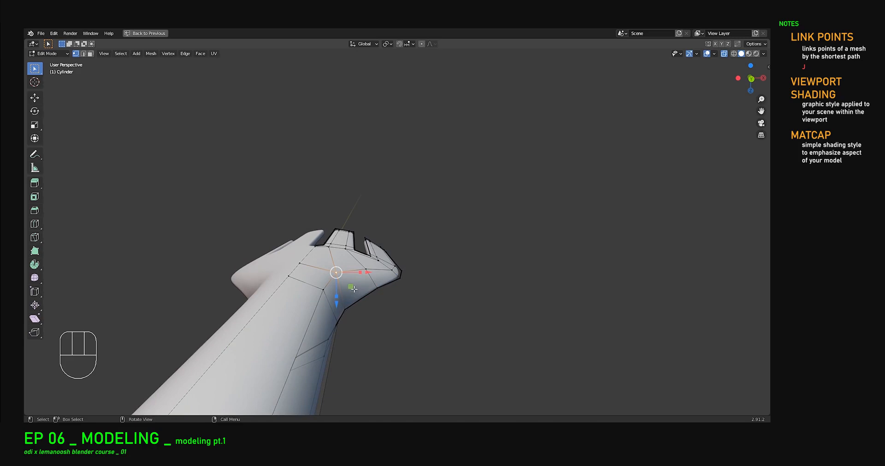
left_click_drag(348, 283, 349, 283)
middle_click_drag(348, 283, 310, 304)
key("Tab")
Step: Switch to orthographic view and shift the outer tine's tip vertices in the X-Z plane to follow the tine's curve
middle_click_drag(653, 239, 318, 310, "shift")
key("Tab")
left_click_drag(361, 355, 361, 354)
middle_click_drag(360, 355, 334, 277)
middle_click_drag(330, 344, 329, 339)
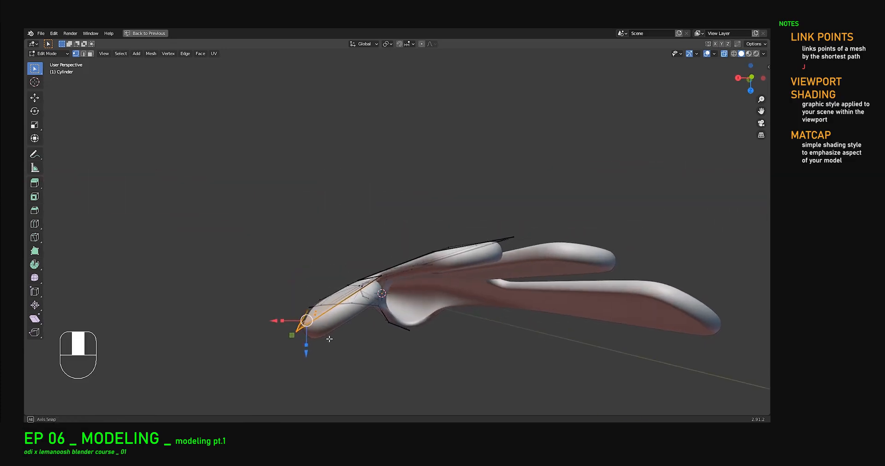
key("KP_5")
middle_click_drag(383, 165, 417, 196)
middle_click_drag(417, 196, 431, 165, "shift")
middle_click_drag(431, 166, 380, 206)
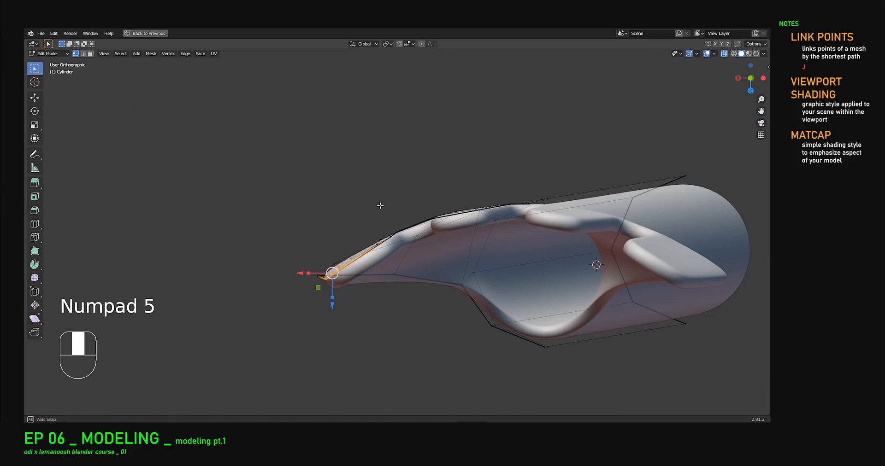
scroll(370, 262, "up", 5)
middle_click_drag(326, 281, 368, 245, "shift")
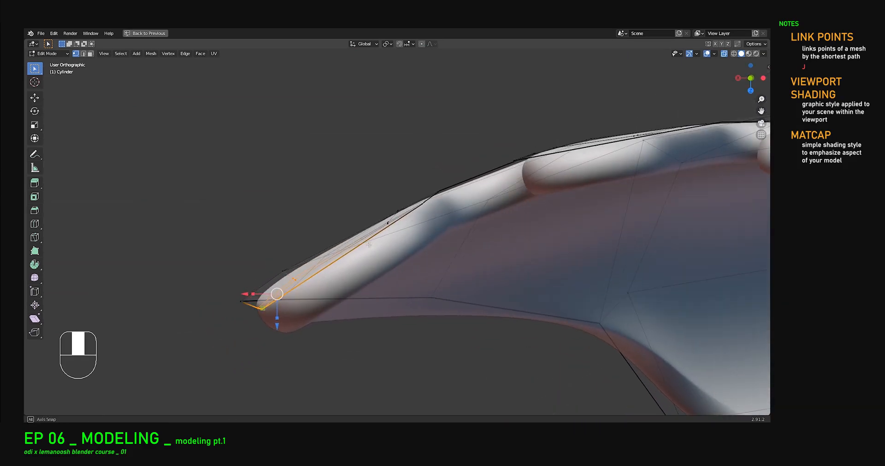
left_click_drag(264, 310, 252, 303)
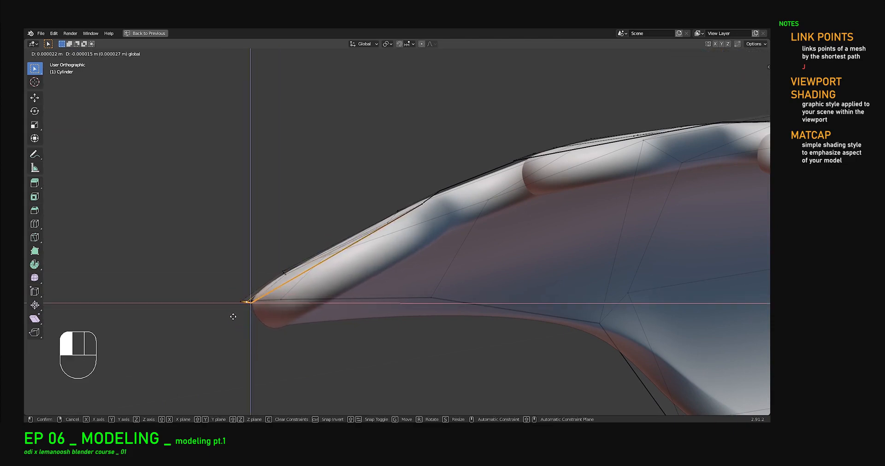
left_click_drag(232, 315, 233, 314)
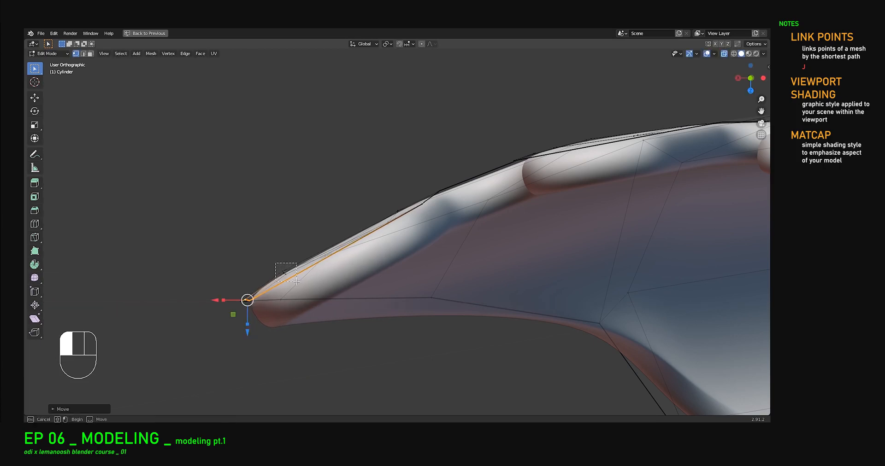
left_click_drag(272, 290, 270, 293)
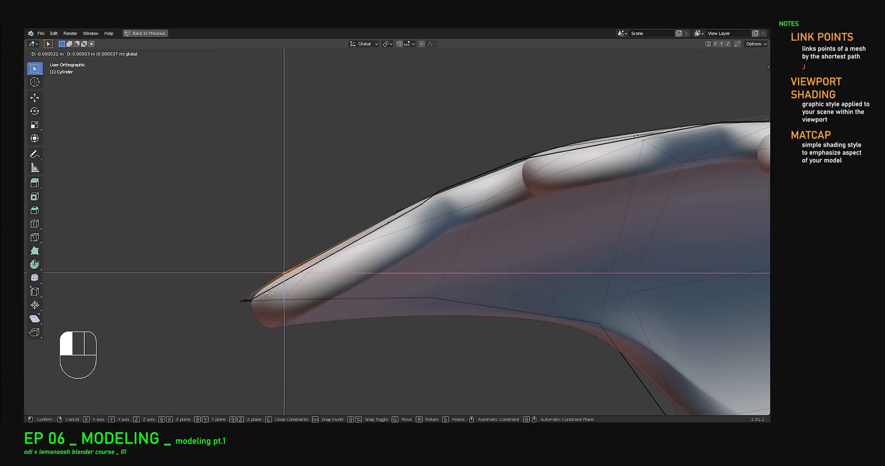
key("Tab")
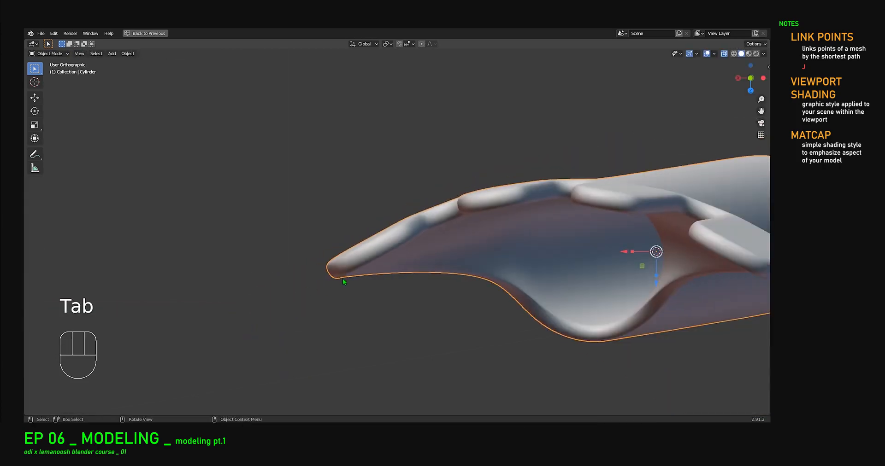
Step: Move the centre slot's end vertex about 0.0002 m along Y toward the tines, and shift the vertex behind it the same way
middle_click_drag(342, 278, 437, 198)
key("Tab")
key("Tab")
scroll(422, 231, "up", 7)
middle_click_drag(483, 213, 340, 245, "shift")
key("Tab")
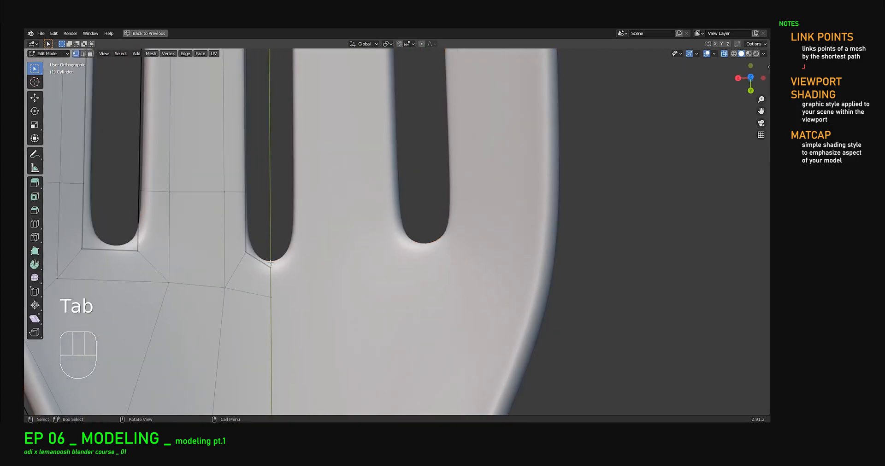
left_click_drag(271, 300, 271, 294)
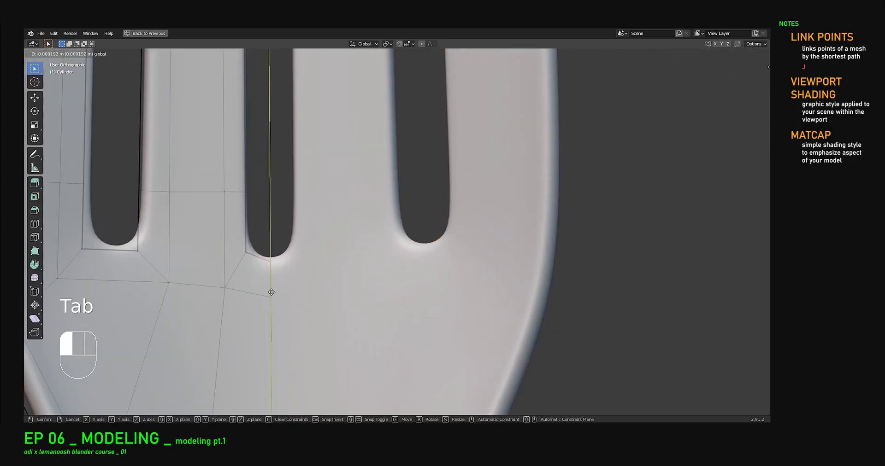
left_click_drag(272, 292, 272, 292)
scroll(283, 281, "down", 3)
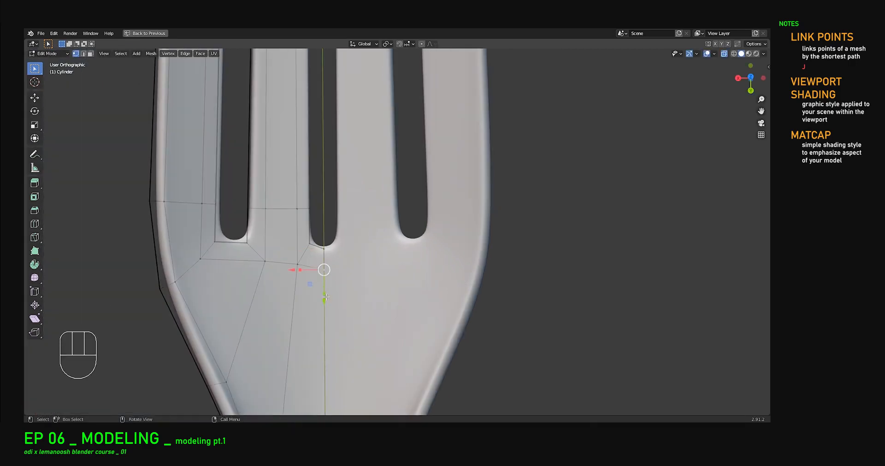
left_click_drag(326, 298, 326, 298)
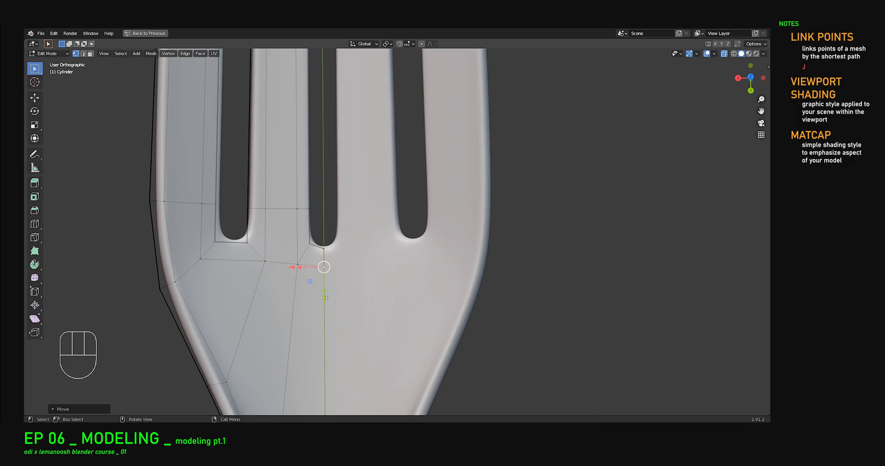
scroll(334, 241, "down", 4)
scroll(333, 241, "up", 2)
key("Tab")
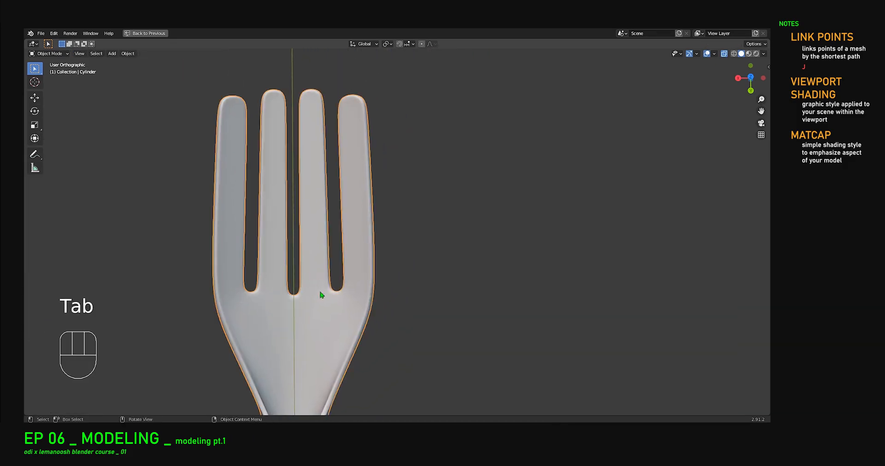
Step: Select the outer tine's tip vertices and shift them slightly inward and down in the X-Z plane
scroll(320, 264, "down", 3)
middle_click_drag(320, 267, 340, 248, "shift")
scroll(309, 280, "up", 2)
key("Tab")
scroll(340, 248, "up", 3)
middle_click_drag(306, 218, 360, 215, "shift")
middle_click_drag(284, 141, 477, 199)
key("Tab")
key("Tab")
middle_click_drag(521, 255, 447, 225)
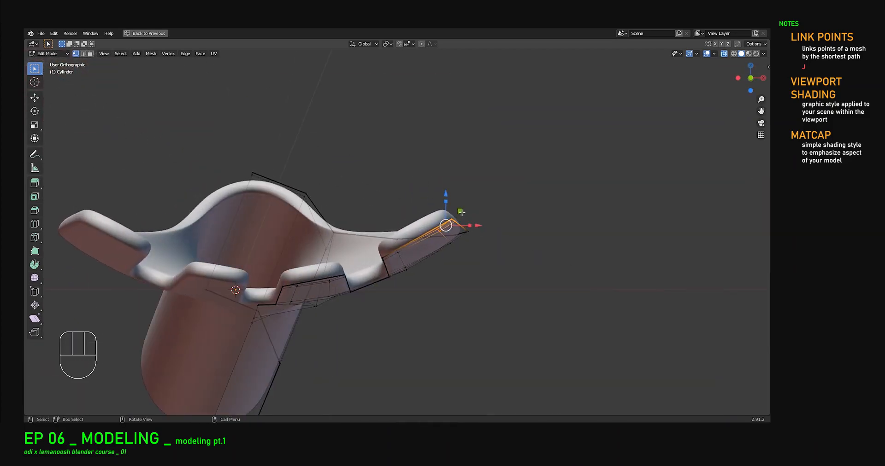
left_click_drag(461, 213, 454, 218)
middle_click_drag(454, 217, 591, 269)
scroll(591, 268, "down", 3)
middle_click_drag(488, 269, 154, 220)
key("Tab")
Step: Select the outer edge vertices at the head's widest point and move them slightly inward
scroll(217, 160, "down", 3)
middle_click_drag(217, 160, 410, 327)
key("Tab")
key("Tab")
key("Tab")
scroll(277, 291, "up", 10)
middle_click_drag(277, 291, 369, 110)
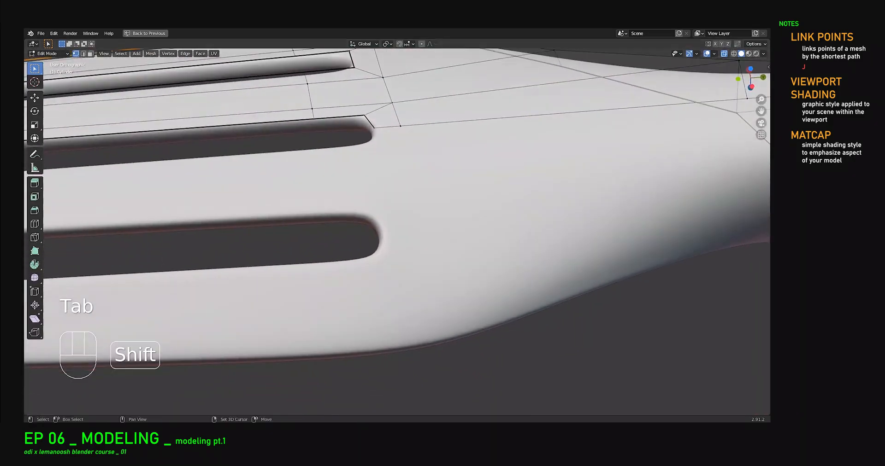
middle_click_drag(413, 131, 197, 129)
left_click(530, 180)
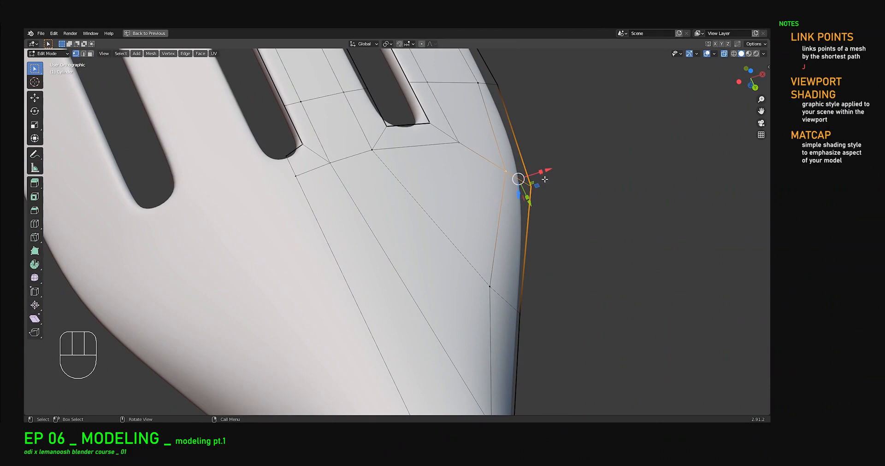
left_click_drag(543, 184, 536, 181)
Step: Adjust the height of the vertex on the head's underside between the slots and the neck along Z
scroll(541, 188, "down", 4)
middle_click_drag(546, 199, 443, 221)
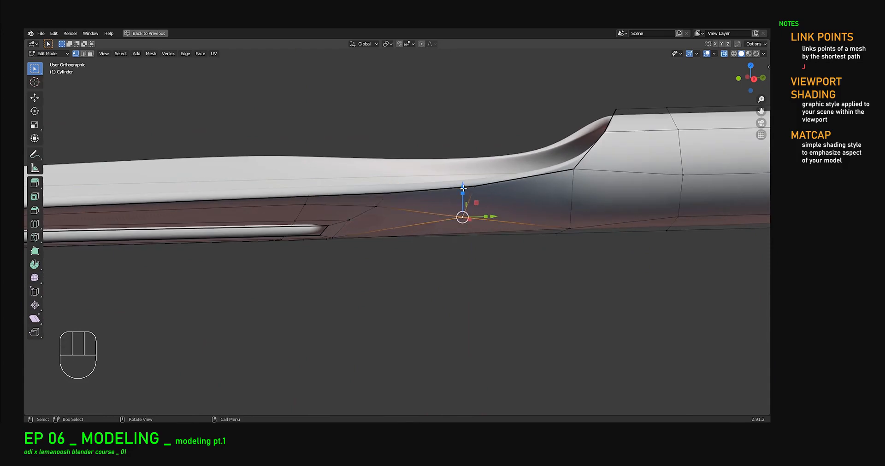
left_click_drag(462, 186, 462, 186)
key("Tab")
middle_click_drag(392, 219, 484, 150)
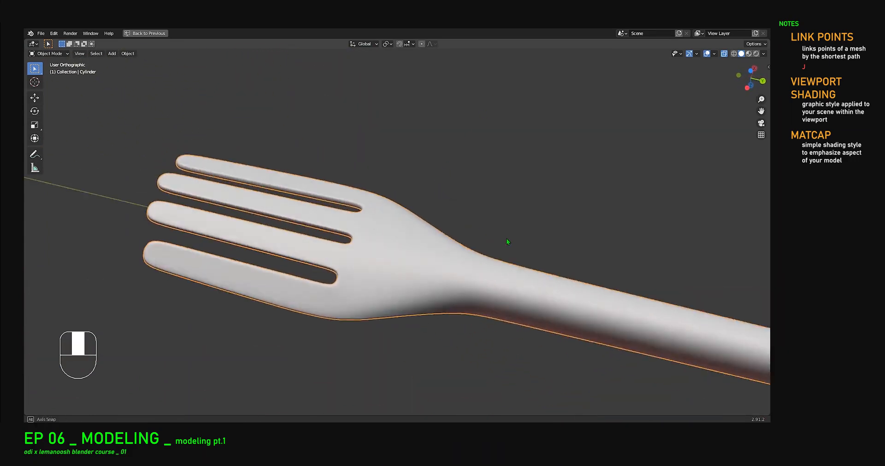
Step: Switch back to perspective view and inspect the fork's back, front and full length
middle_click_drag(507, 241, 426, 246)
key("KP_5")
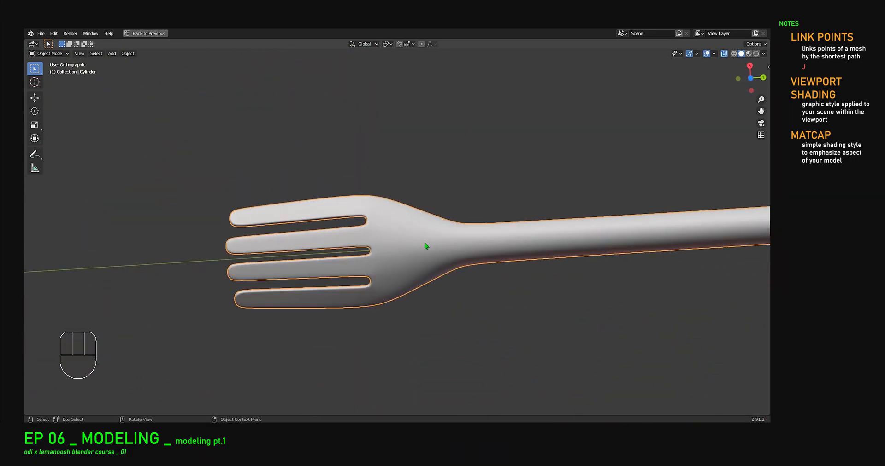
middle_click_drag(386, 147, 407, 304)
scroll(419, 263, "up", 4)
middle_click_drag(418, 263, 496, 233, "shift")
scroll(505, 250, "down", 1)
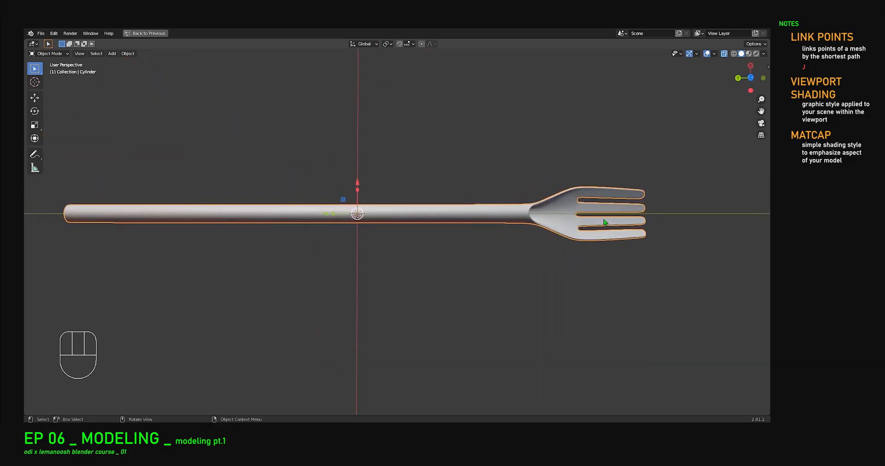
scroll(595, 217, "up", 4)
middle_click_drag(595, 217, 312, 253, "shift")
Step: Check the head's mesh in edit mode, return to object mode and restore the full workspace layout
key("Tab")
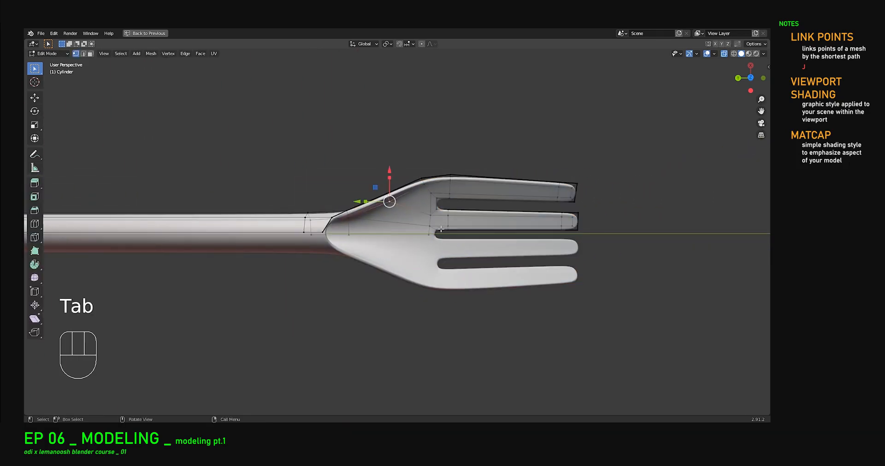
middle_click_drag(439, 220, 382, 241, "shift")
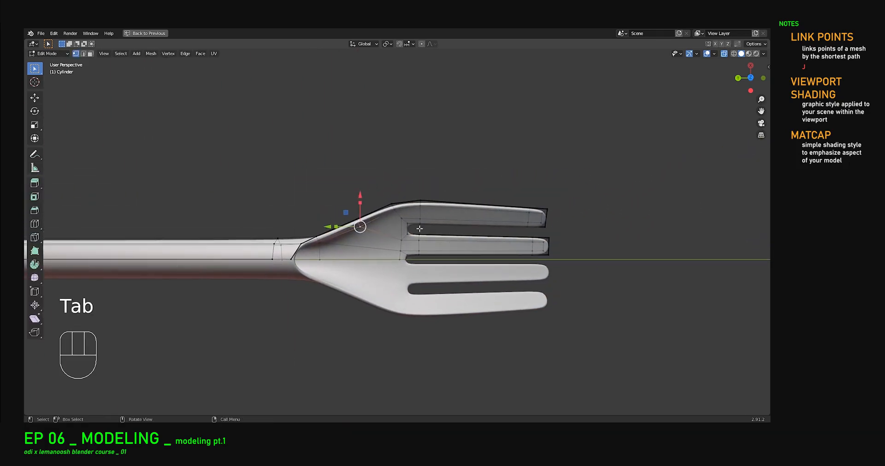
middle_click_drag(399, 251, 422, 227, "shift")
scroll(434, 230, "down", 3)
key("Tab")
key("ctrl+space")
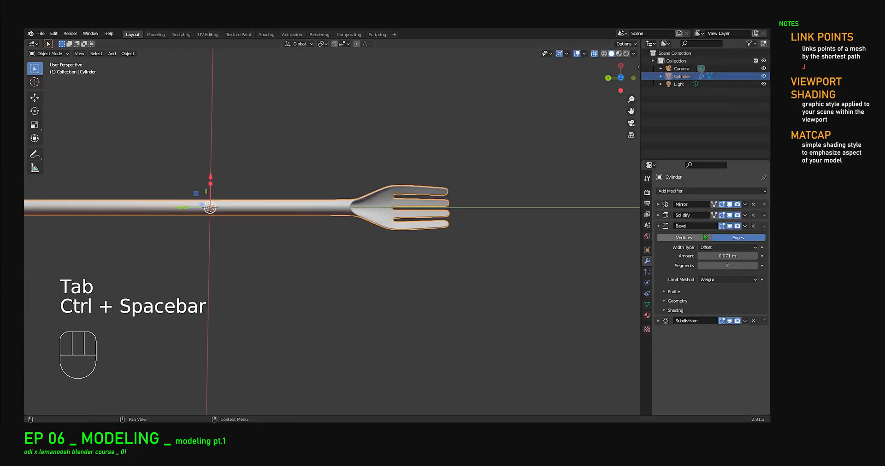
Step: Turn off viewport display of the Mirror, Solidify, Bevel and Subdivision modifiers and inspect the fork's base mesh in object and edit mode
left_click(658, 225)
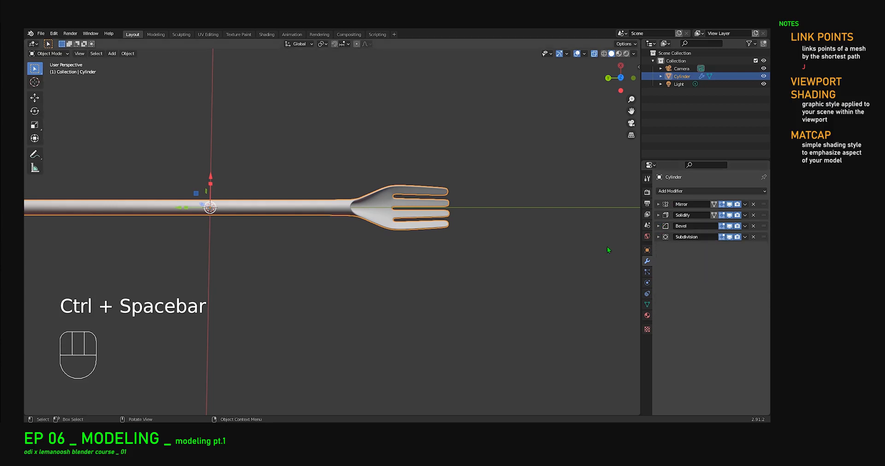
middle_click_drag(626, 241, 575, 231, "shift")
left_click_drag(729, 205, 729, 238)
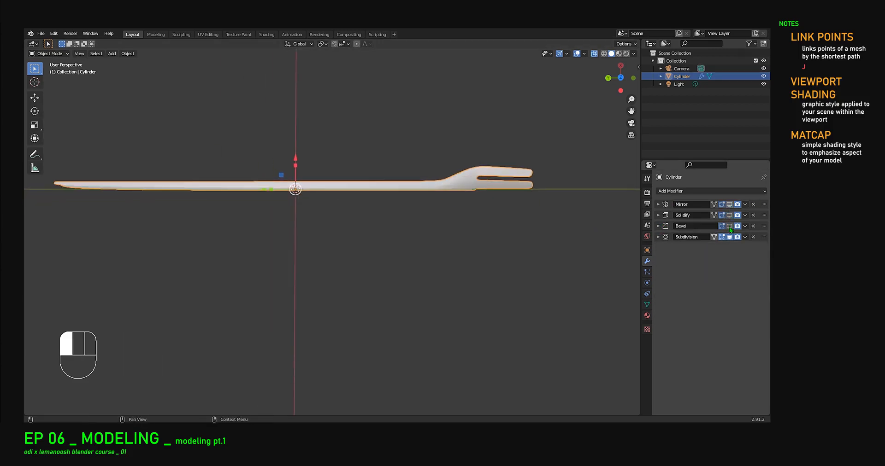
middle_click_drag(507, 221, 426, 290)
key("Tab")
middle_click_drag(419, 253, 512, 243)
scroll(511, 231, "up", 4)
middle_click_drag(514, 200, 549, 220, "shift")
key("Tab")
Step: Turn the viewport display of all four modifiers back on and examine the fork's head, tines and full length
left_click_drag(729, 204, 734, 237)
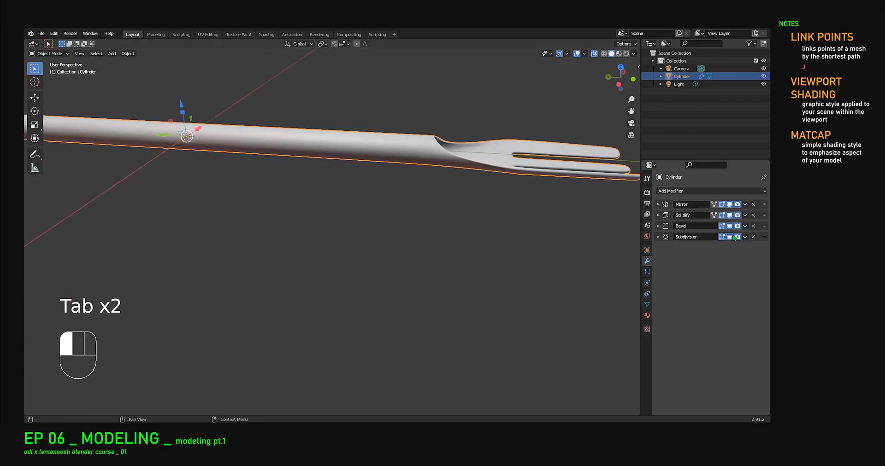
middle_click_drag(410, 251, 381, 256)
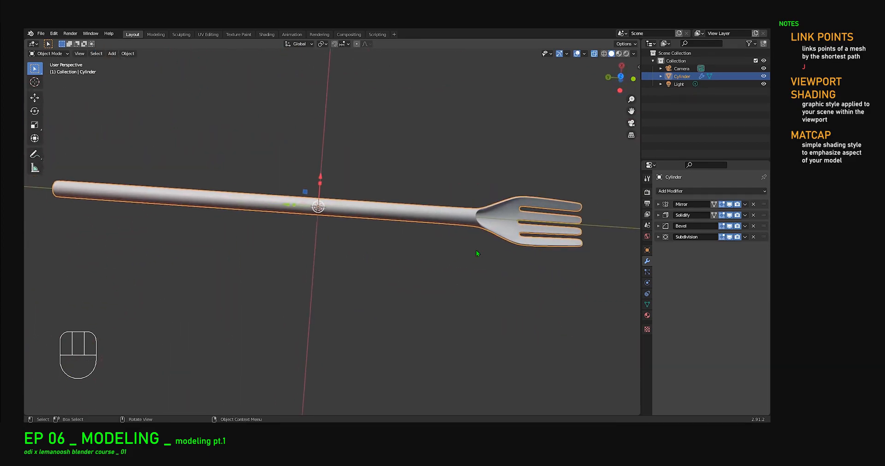
scroll(518, 232, "up", 2)
middle_click_drag(464, 223, 279, 215, "shift")
scroll(393, 193, "up", 2)
middle_click_drag(471, 203, 480, 235)
scroll(405, 203, "down", 5)
middle_click_drag(411, 196, 378, 193)
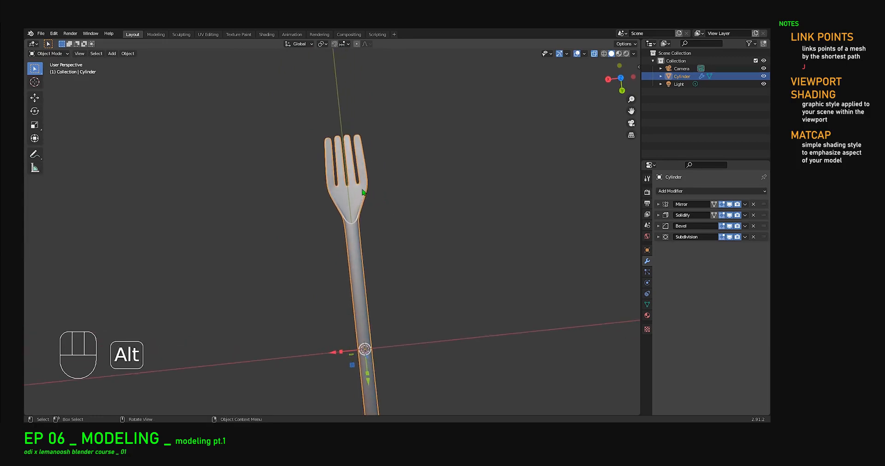
Step: Switch to the reference photo and compare it with the fork's head, checking the mesh around the slots in edit mode
key("alt+Tab")
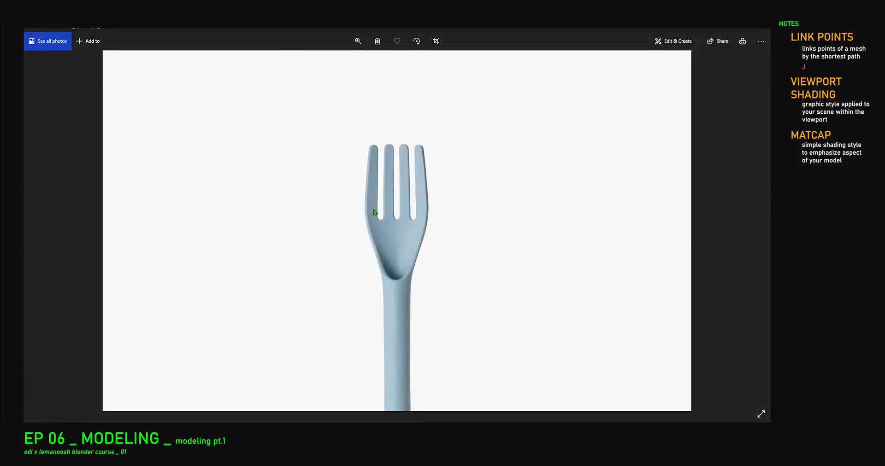
key("alt+Tab")
middle_click_drag(385, 225, 399, 200)
key("Tab")
scroll(400, 200, "up", 3)
key("alt+Tab")
key("alt+Tab")
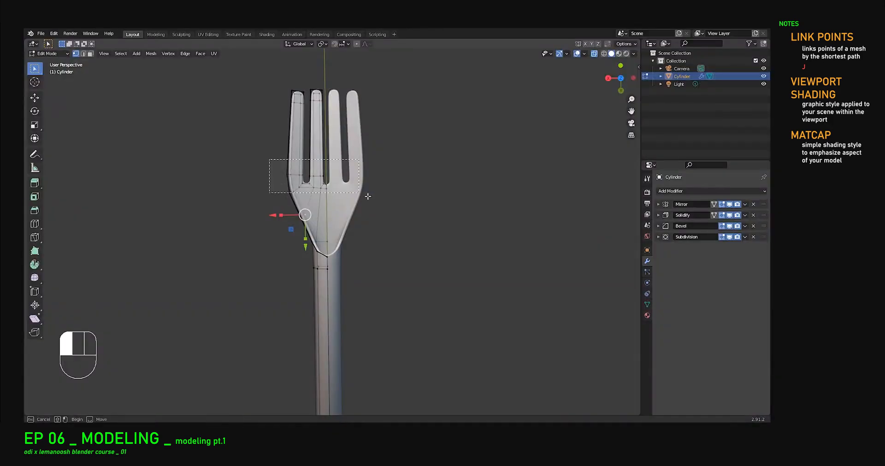
left_click(311, 210)
key("Tab")
middle_click_drag(340, 246, 400, 222)
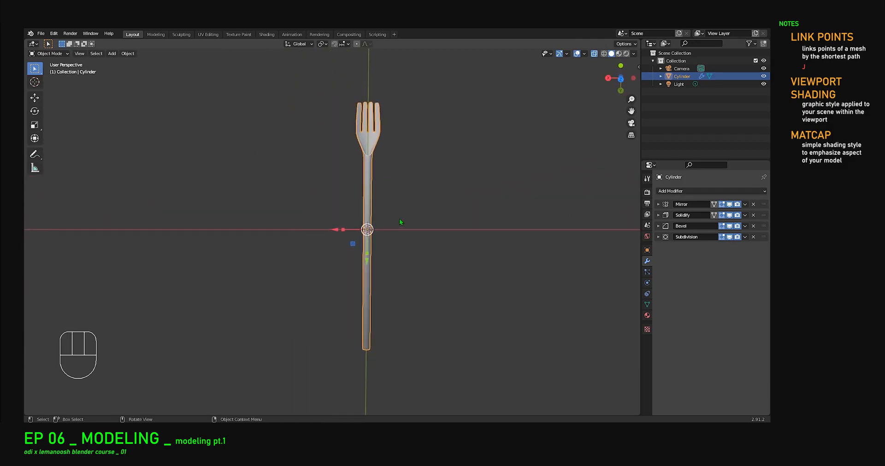
Step: Deselect the fork and save the project as FORK_STRAW.blend in the MODELING_pt1 folder
scroll(369, 112, "up", 3)
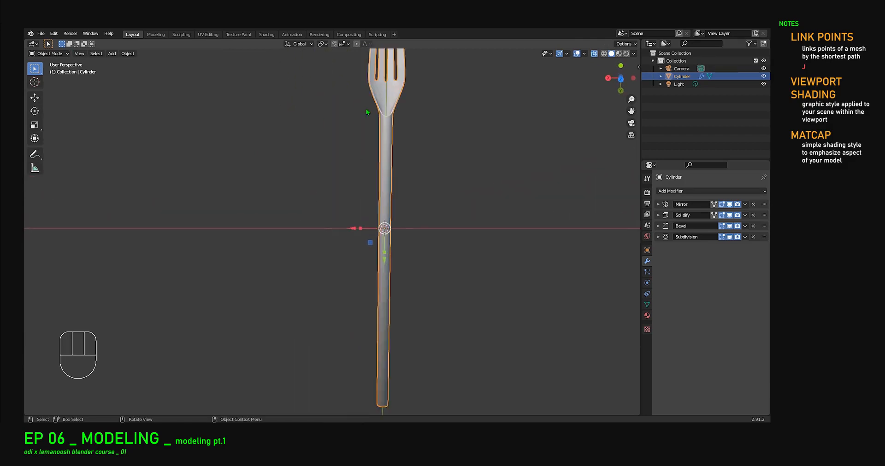
scroll(395, 128, "down", 2)
middle_click_drag(427, 137, 394, 138, "shift")
middle_click_drag(343, 109, 364, 110, "shift")
left_click(383, 148)
middle_click_drag(383, 148, 378, 173, "shift")
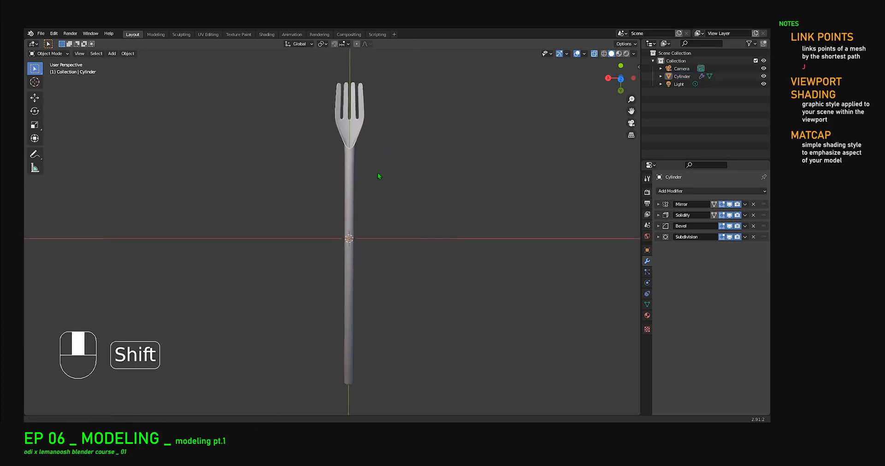
left_click(42, 34)
left_click(54, 93)
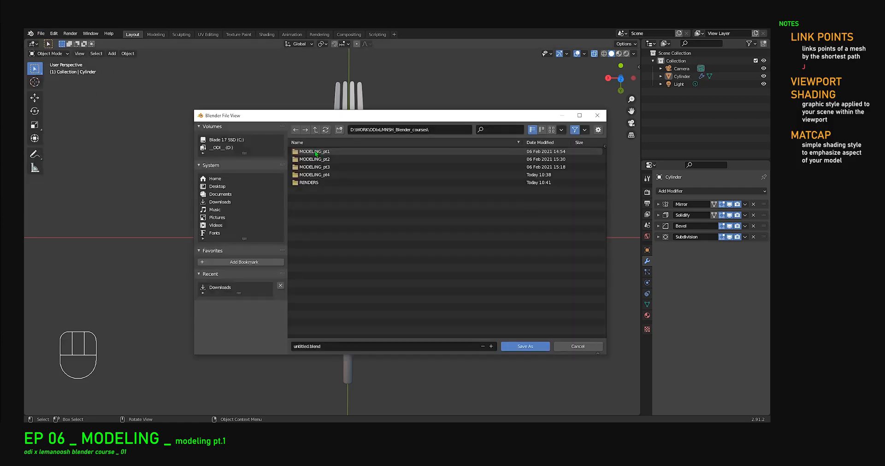
left_click(341, 346)
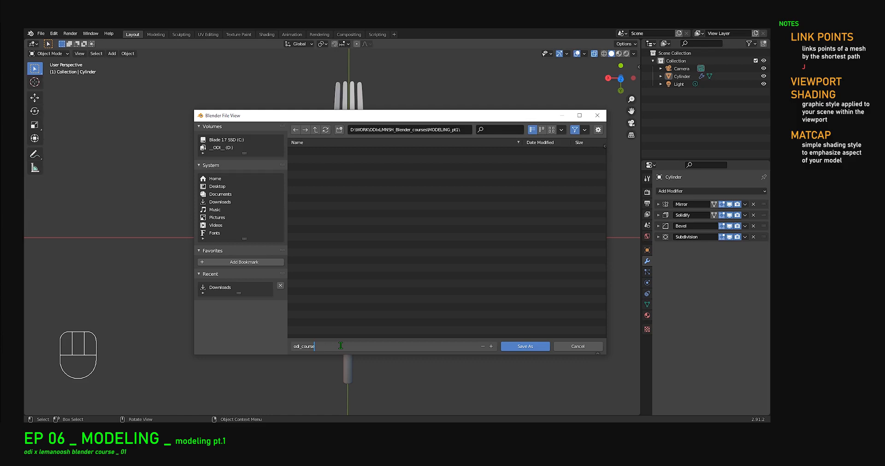
type("FORK_STRAW.blend")
left_click(526, 346)
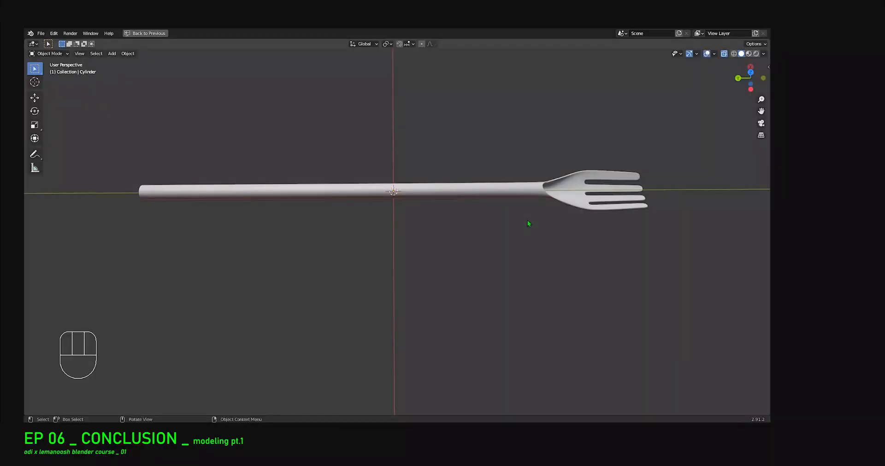
Step: Inspect the finished fork from the tine end, the side and above, and select it for a last full-length check
middle_click_drag(527, 220, 402, 193, "shift")
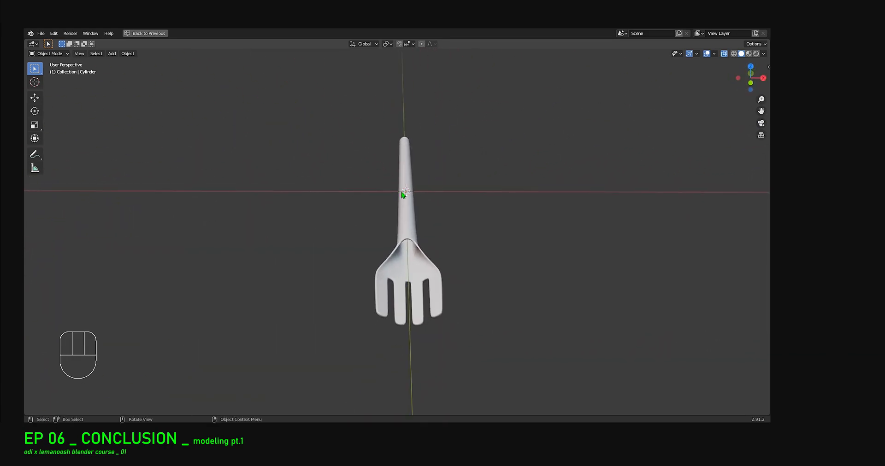
middle_click_drag(449, 248, 507, 256)
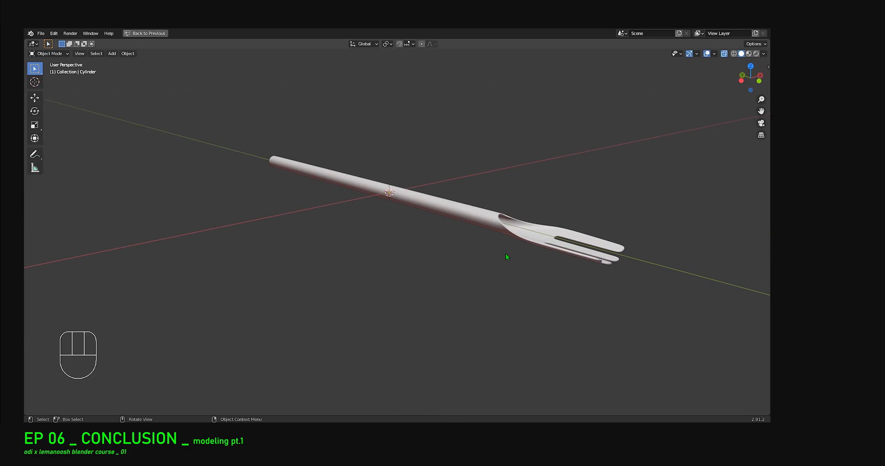
middle_click_drag(484, 239, 529, 305)
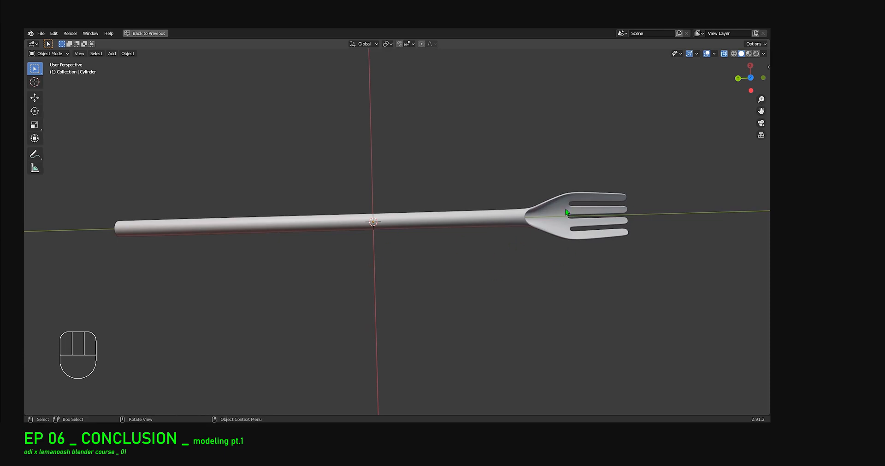
middle_click_drag(356, 289, 343, 256)
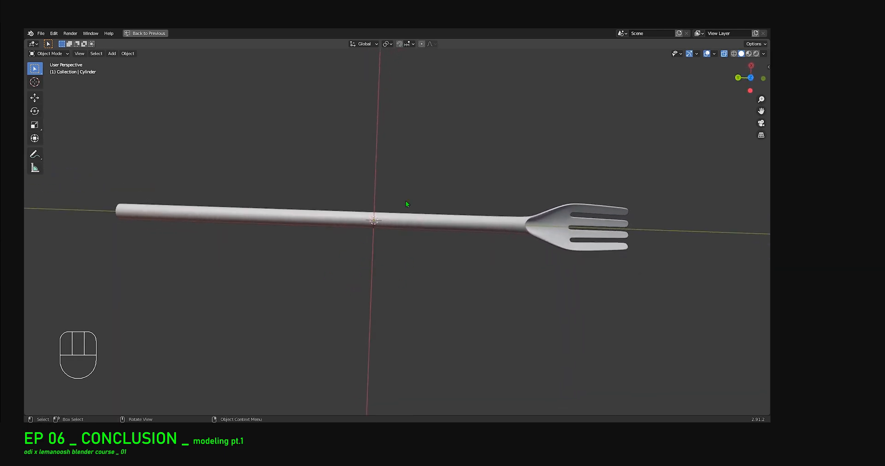
middle_click_drag(500, 253, 455, 261, "shift")
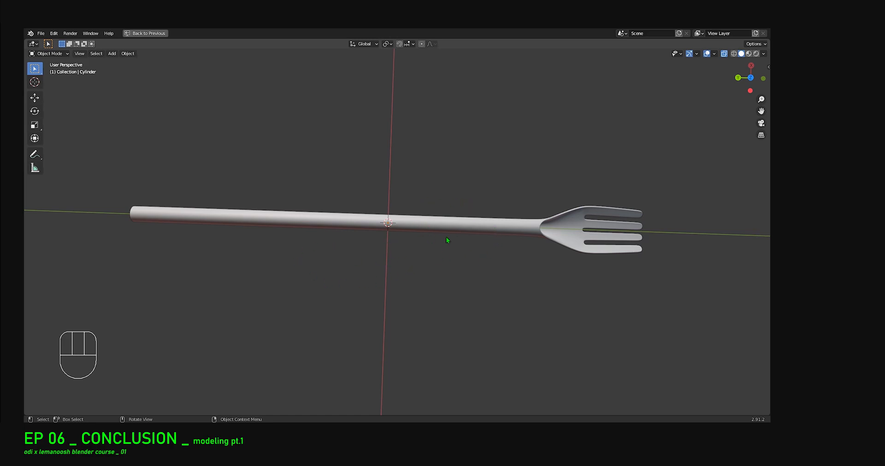
middle_click_drag(494, 217, 337, 225)
middle_click_drag(402, 228, 418, 187, "shift")
scroll(405, 219, "up", 1)
middle_click_drag(415, 218, 386, 181)
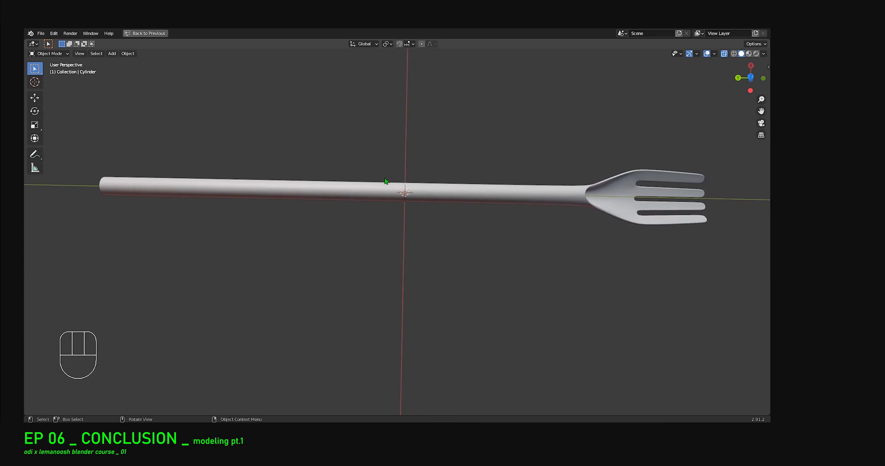
left_click(626, 203)
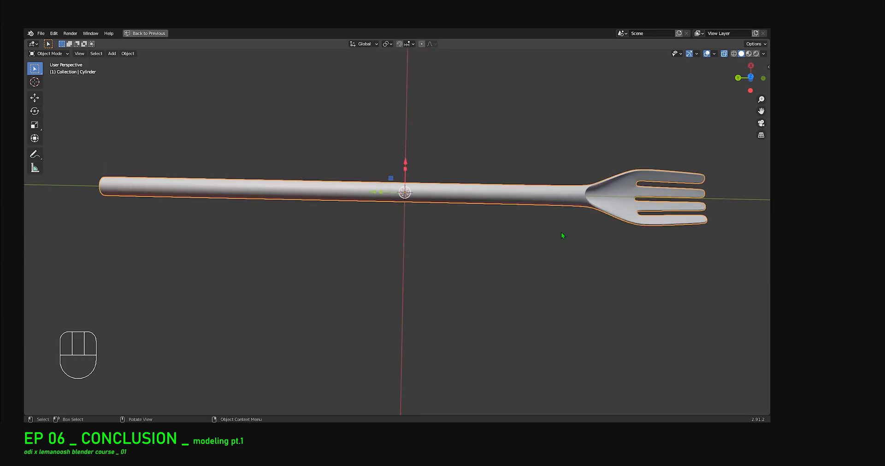
middle_click_drag(563, 247, 474, 237, "shift")
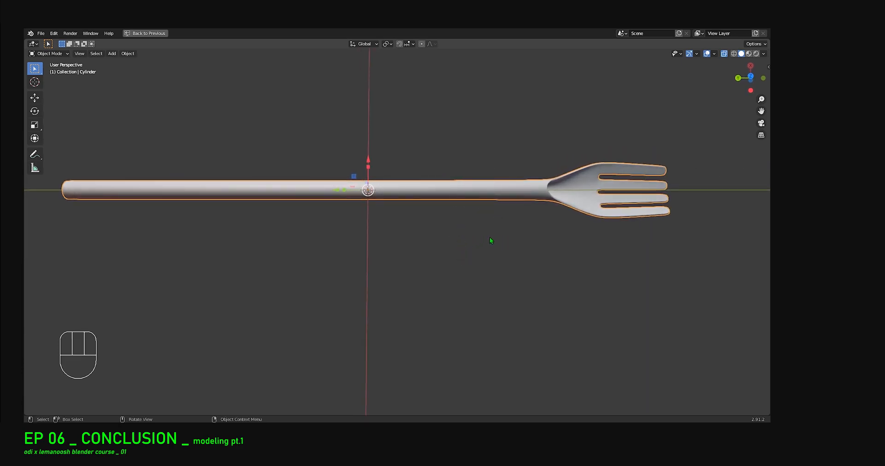
middle_click_drag(446, 221, 476, 240, "shift")
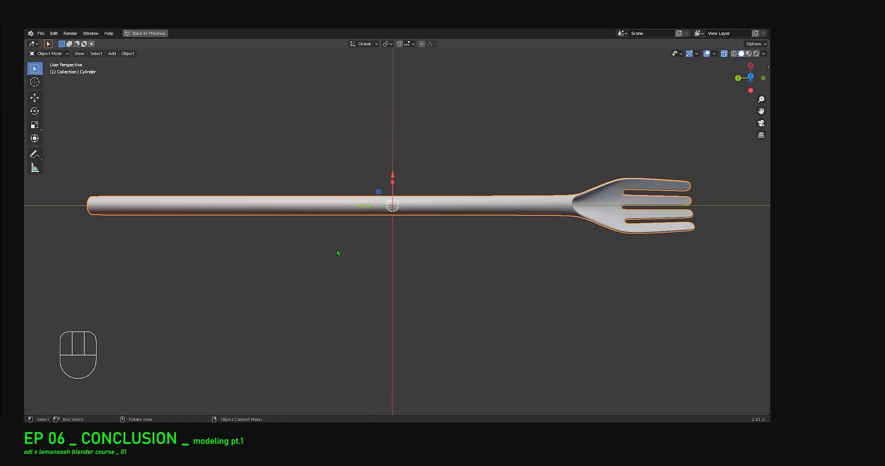
middle_click_drag(316, 237, 350, 216, "shift")
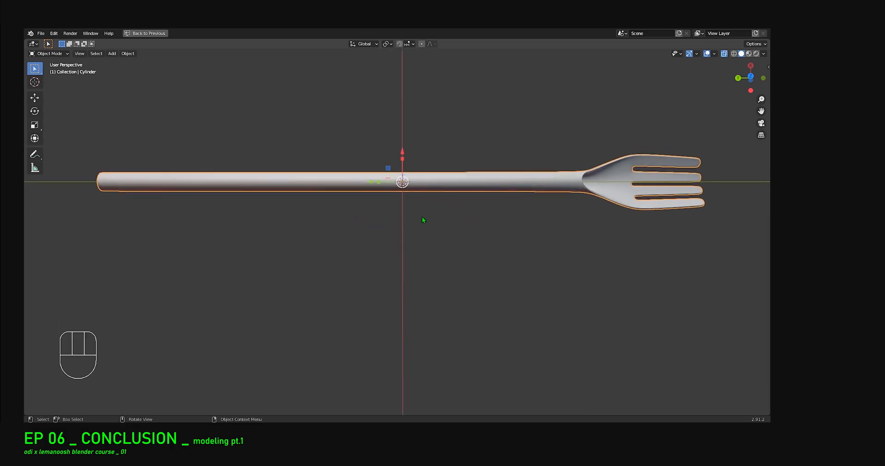